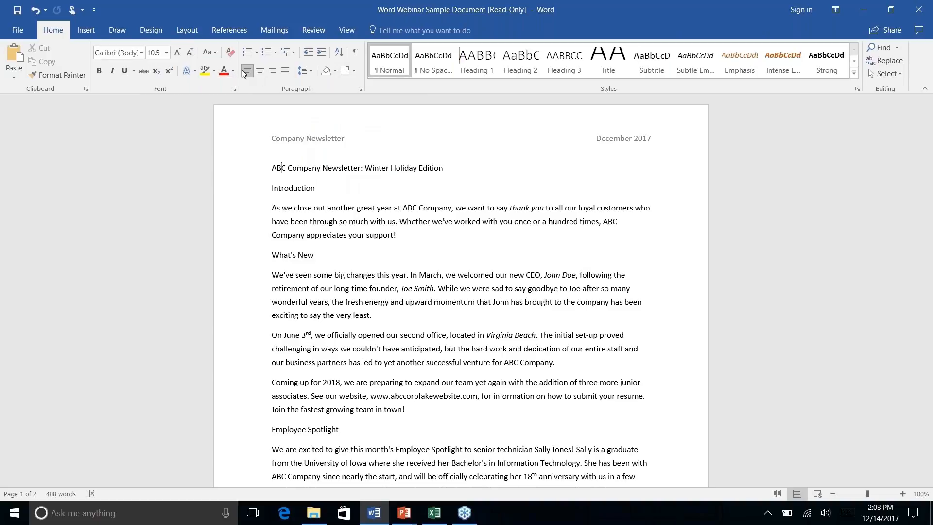
Move the Quick Access Toolbar below the ribbon.
{"action": "right_click", "coordinate": [241, 70]}
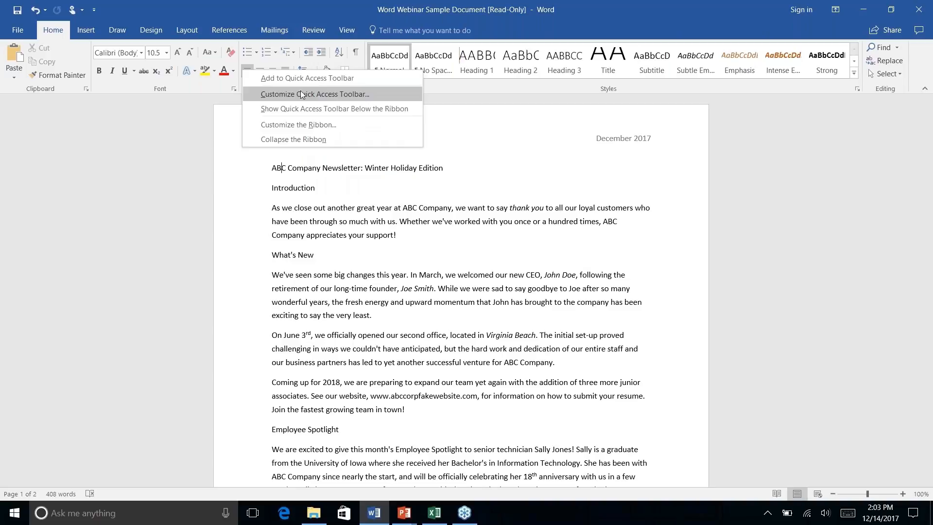
{"action": "left_click", "coordinate": [318, 109]}
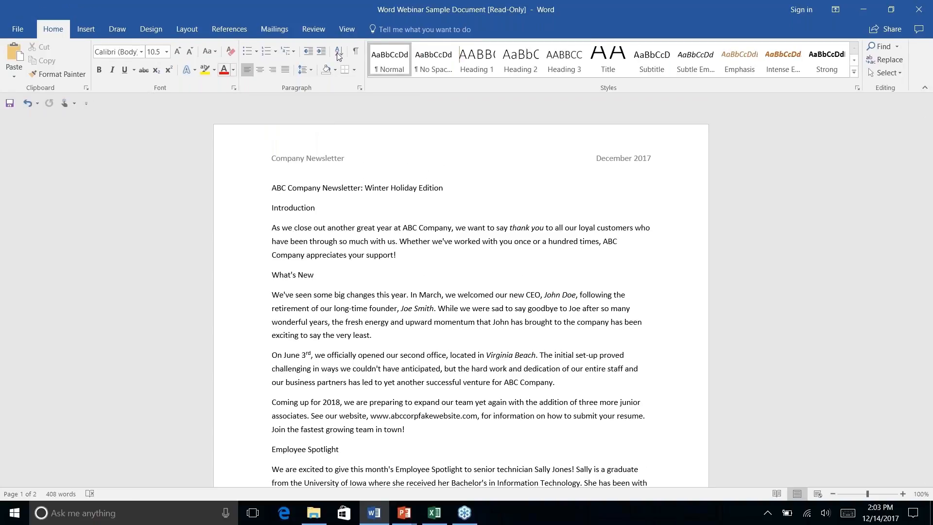
{"action": "right_click", "coordinate": [246, 71]}
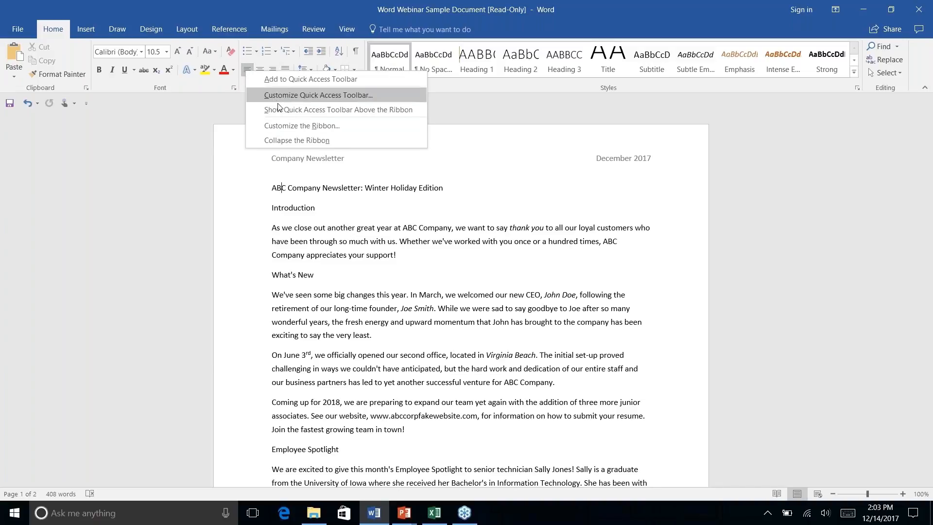
{"action": "left_click", "coordinate": [112, 100]}
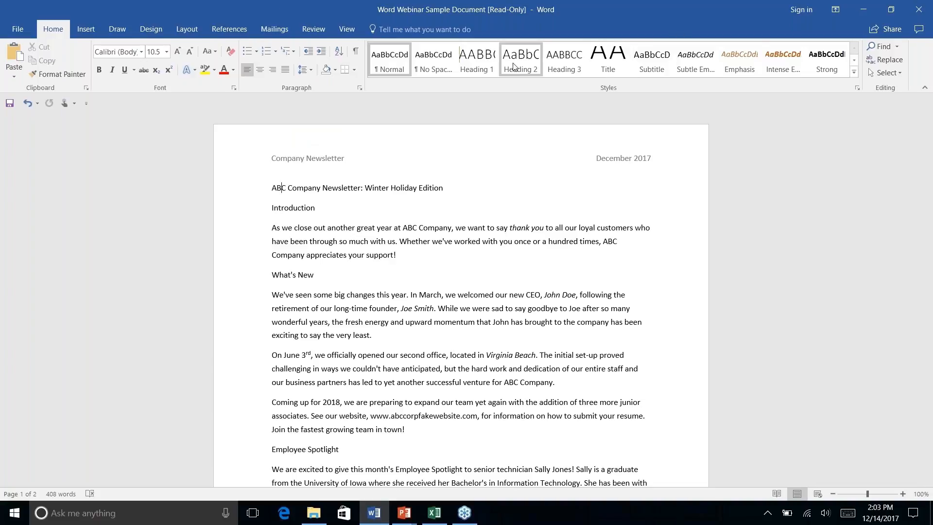
{"action": "left_click", "coordinate": [491, 64]}
{"action": "left_click", "coordinate": [396, 70]}
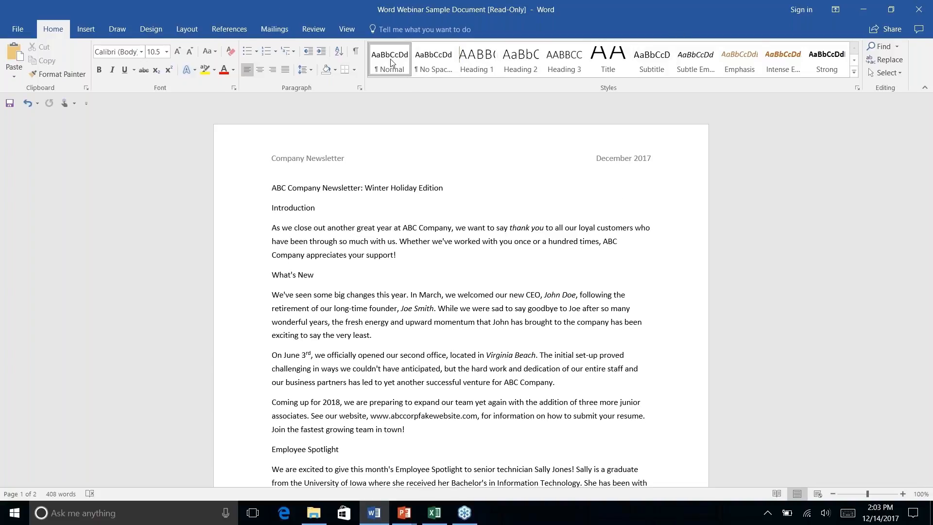
{"action": "left_click", "coordinate": [437, 61]}
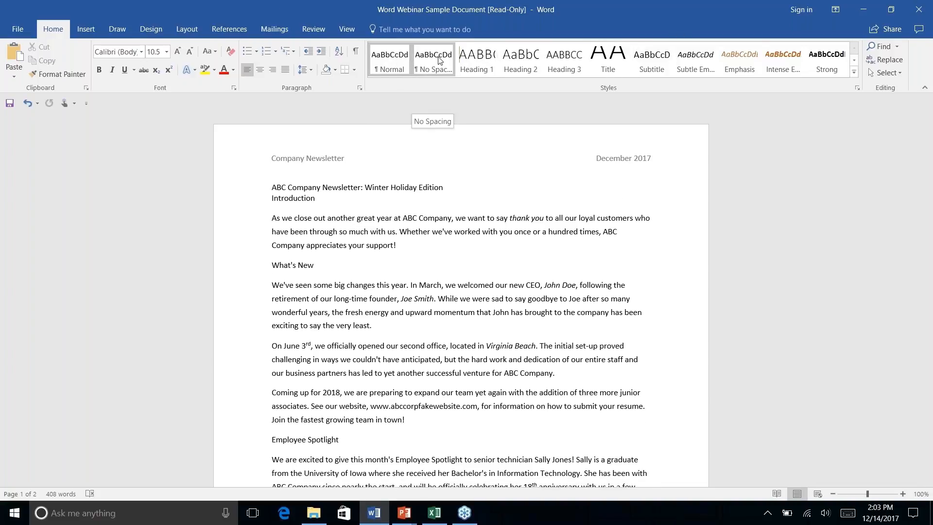
{"action": "right_click", "coordinate": [606, 63]}
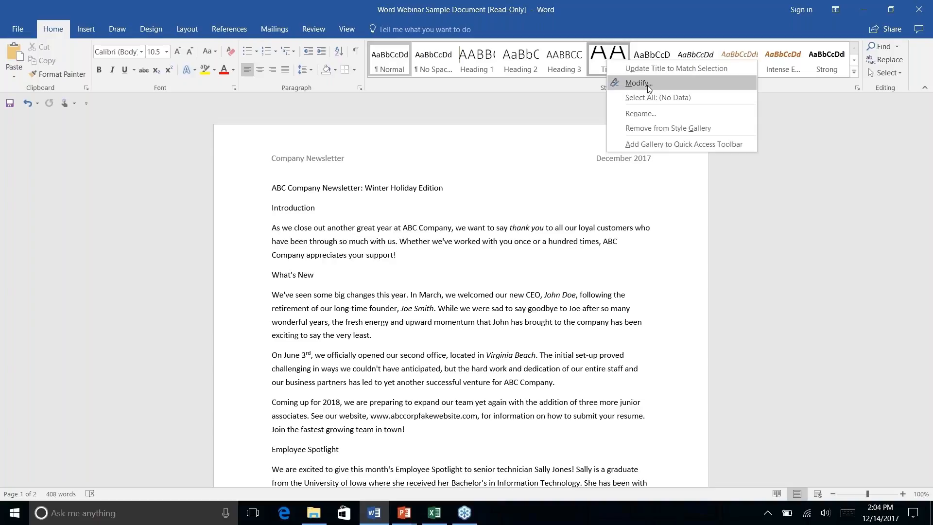
{"action": "left_click", "coordinate": [255, 51]}
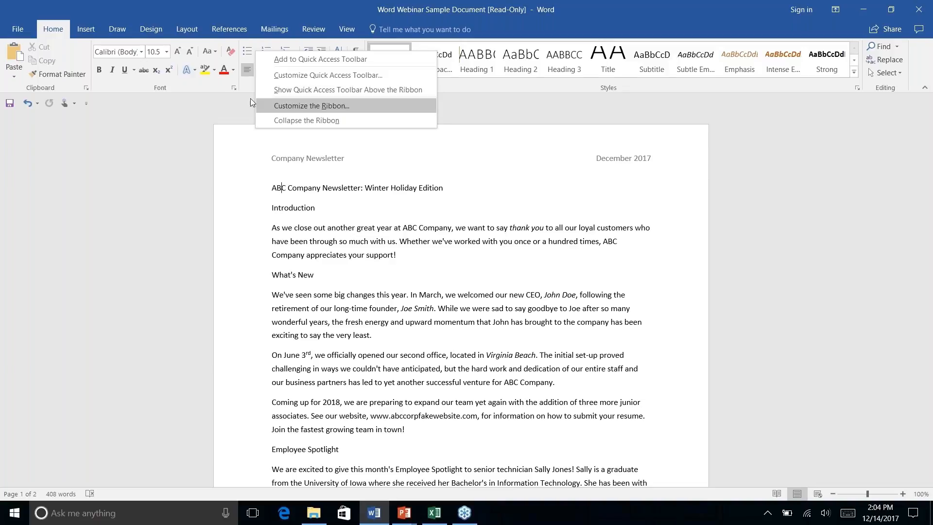
{"action": "left_click", "coordinate": [99, 99]}
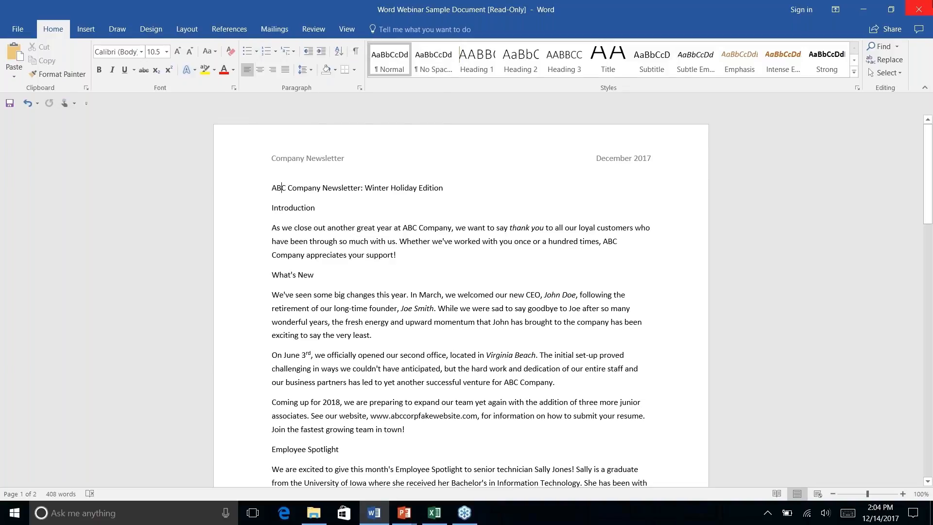
Collapse the ribbon, briefly show the view commands, and hide them again.
{"action": "left_click", "coordinate": [925, 89]}
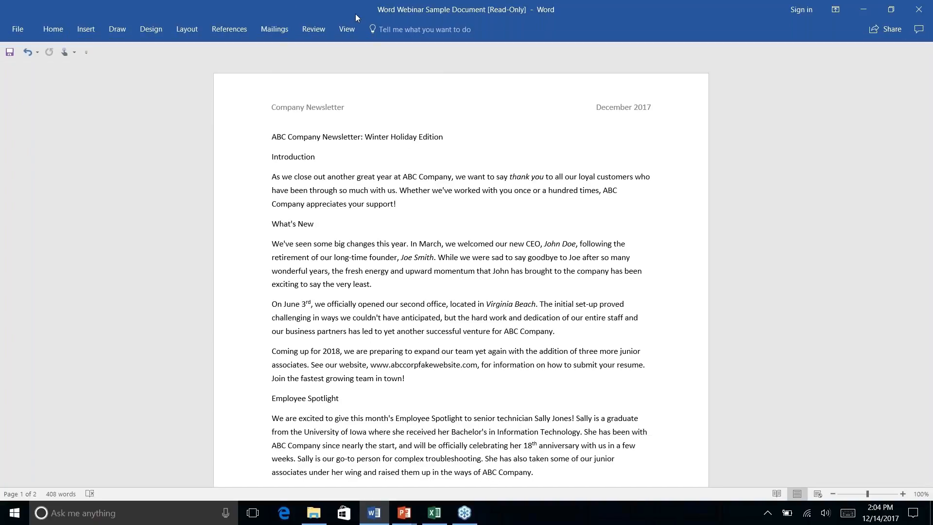
{"action": "left_click", "coordinate": [356, 28]}
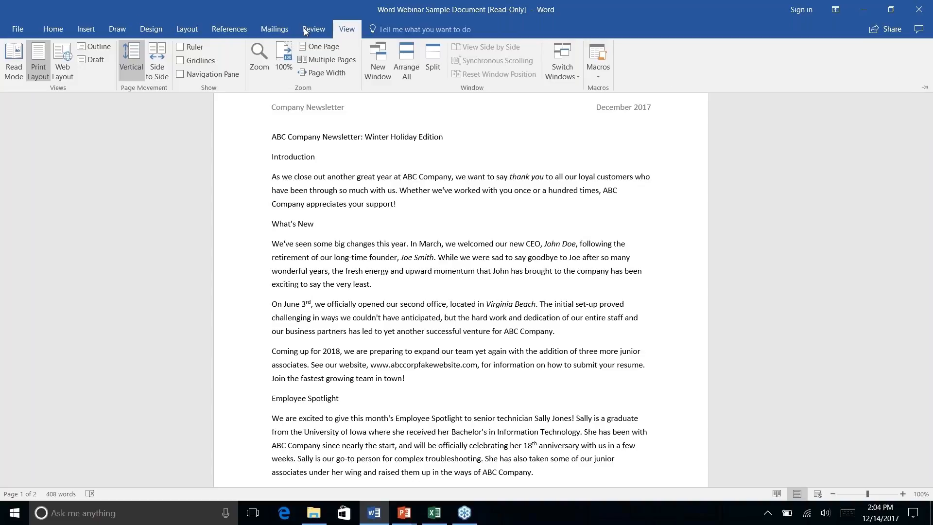
{"action": "double_click", "coordinate": [347, 33]}
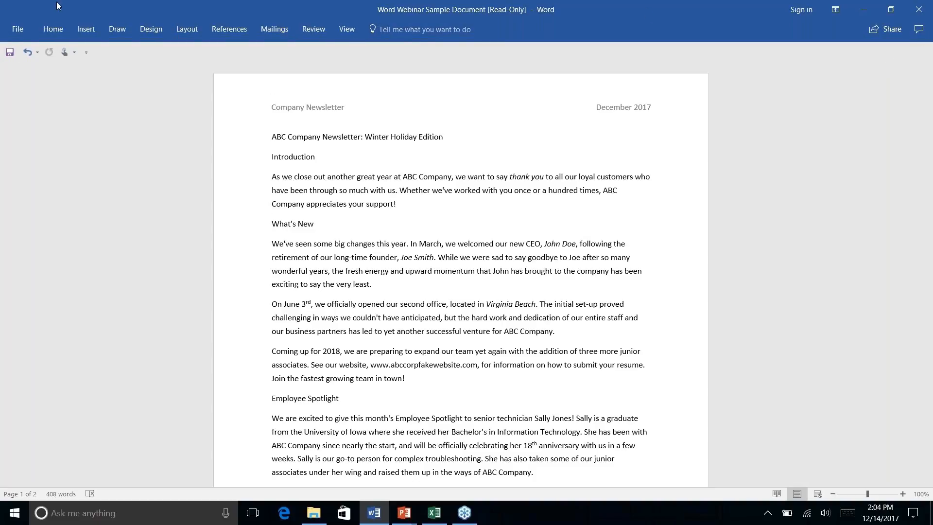
Examine the ribbon's command groups for design, home formatting, inserting, drawing, layout and references.
{"action": "left_click", "coordinate": [155, 32]}
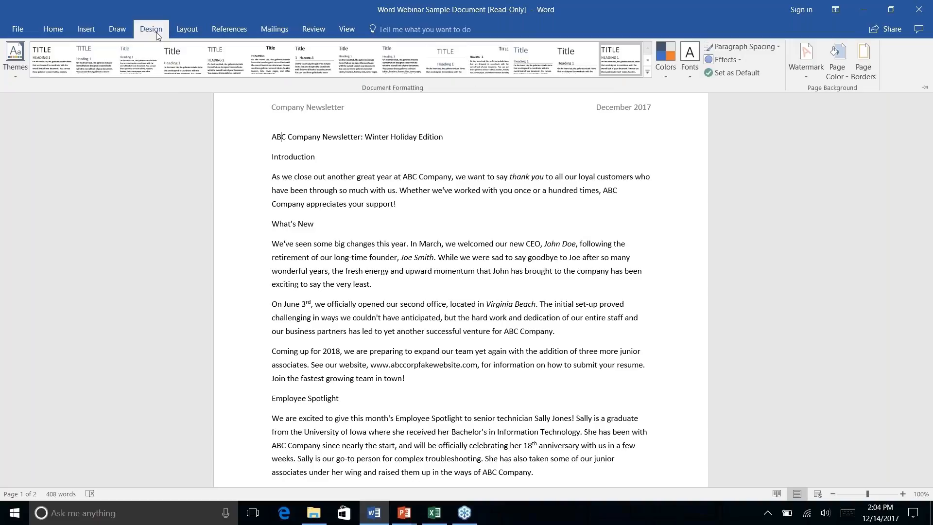
{"action": "left_click", "coordinate": [64, 28]}
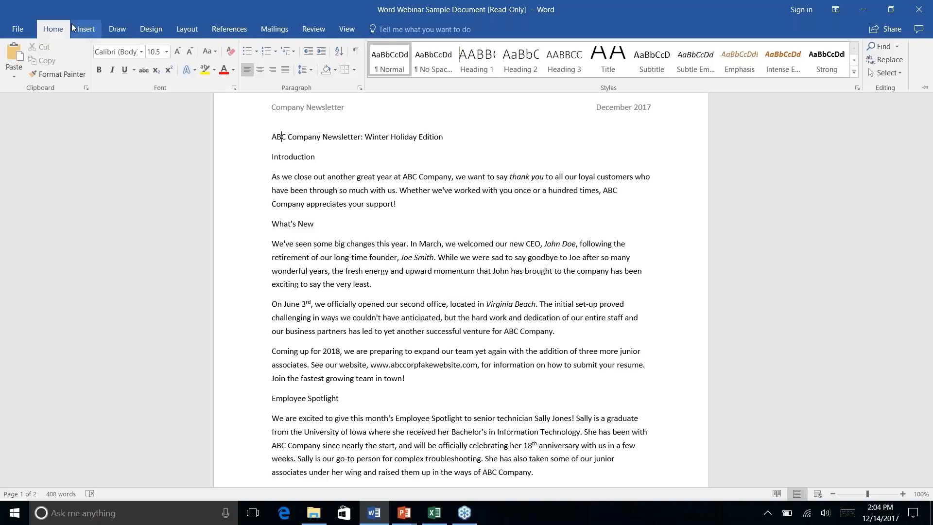
{"action": "left_click", "coordinate": [86, 31]}
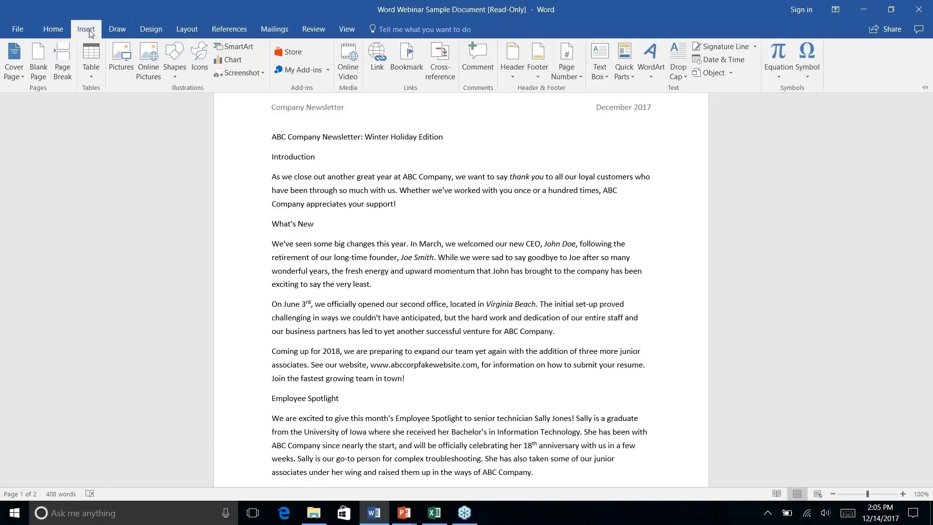
{"action": "left_click", "coordinate": [122, 34]}
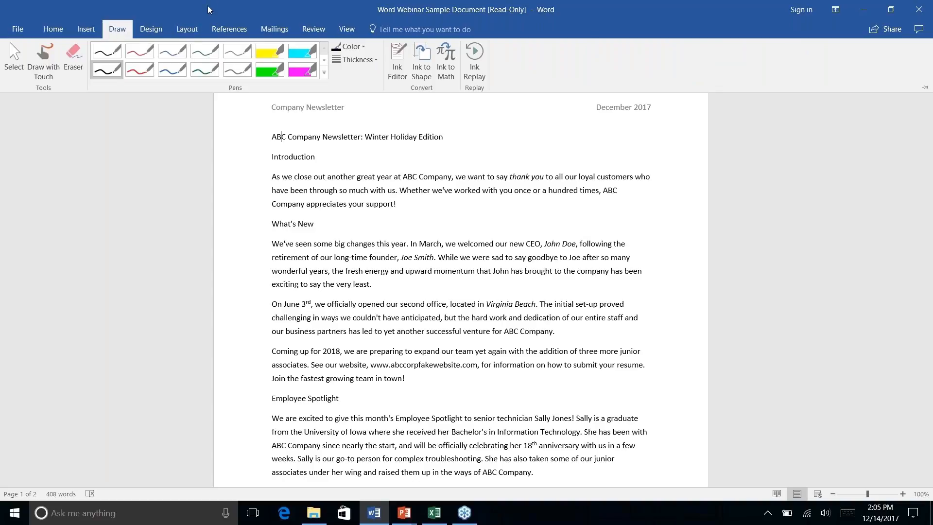
{"action": "left_click", "coordinate": [144, 28]}
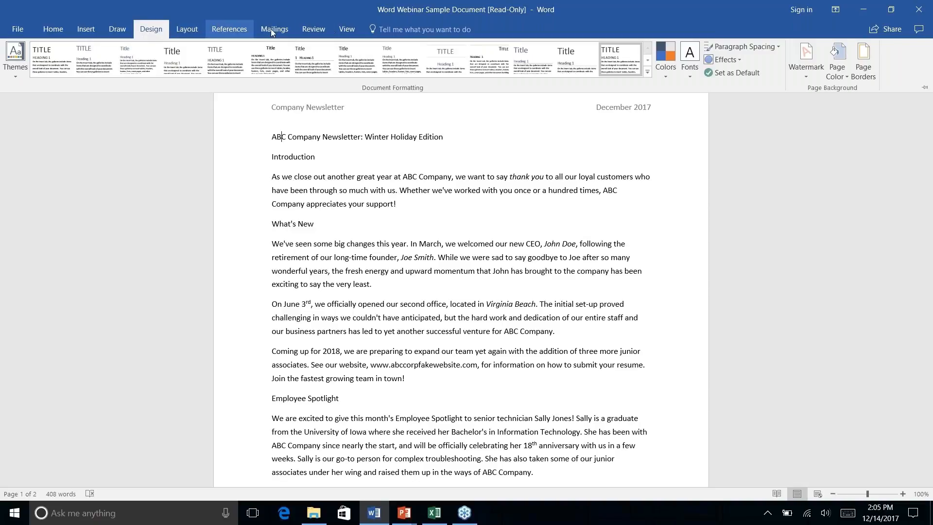
{"action": "left_click", "coordinate": [191, 30]}
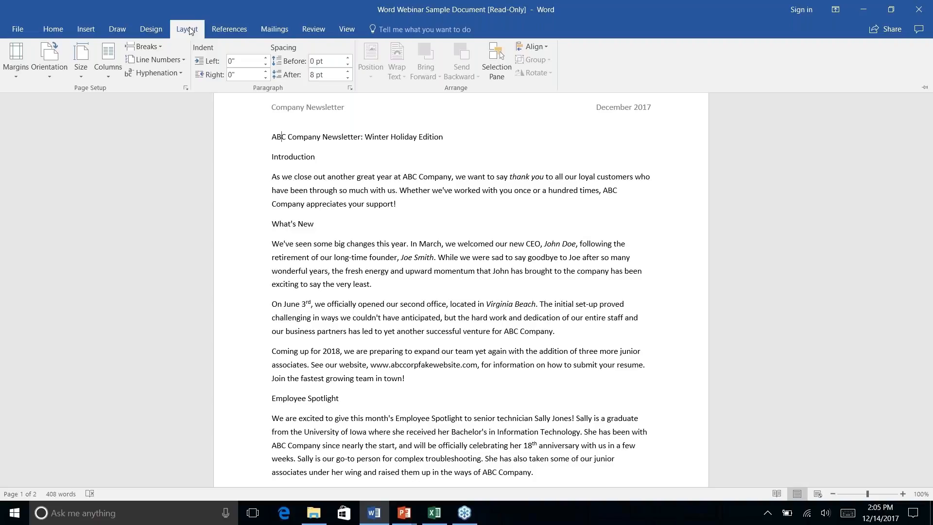
{"action": "left_click", "coordinate": [231, 30]}
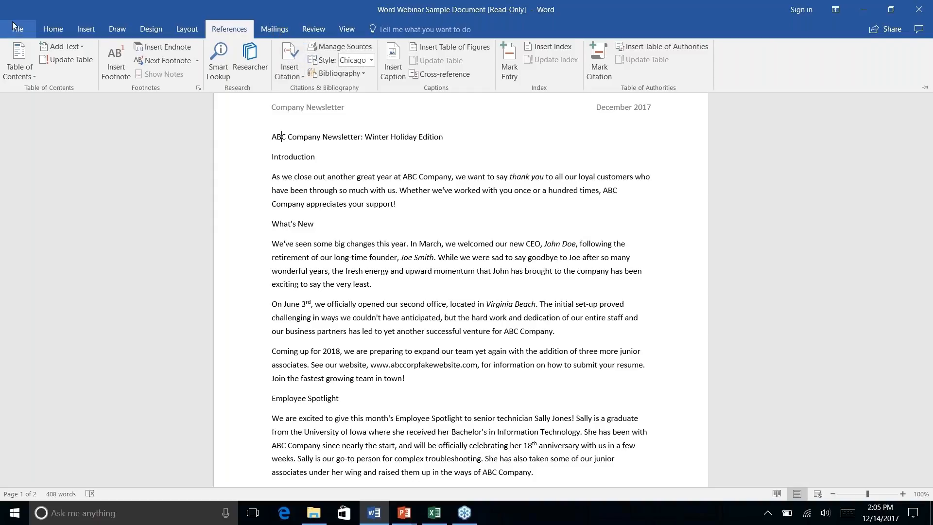
{"action": "left_click", "coordinate": [53, 30]}
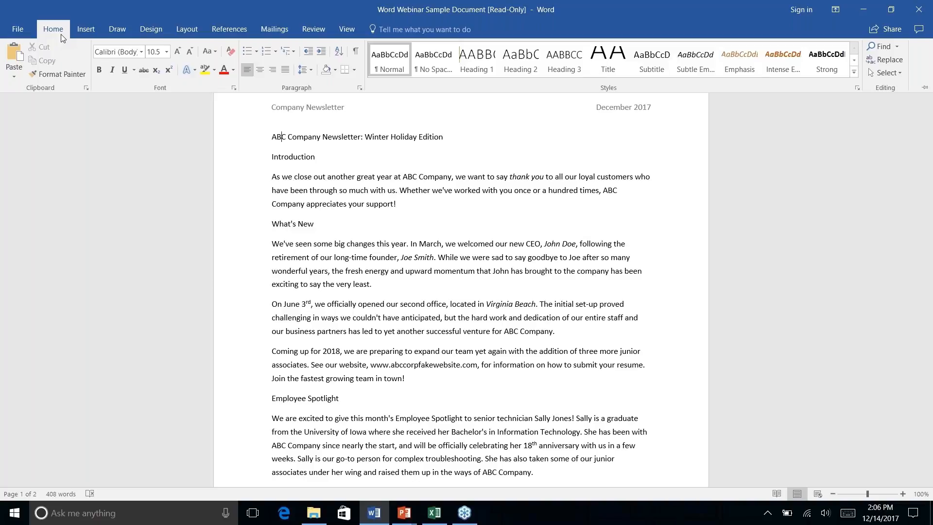
Browse the Popular Commands and Commands Not in the Ribbon lists in the ribbon customization options, then close without changes.
{"action": "right_click", "coordinate": [210, 71]}
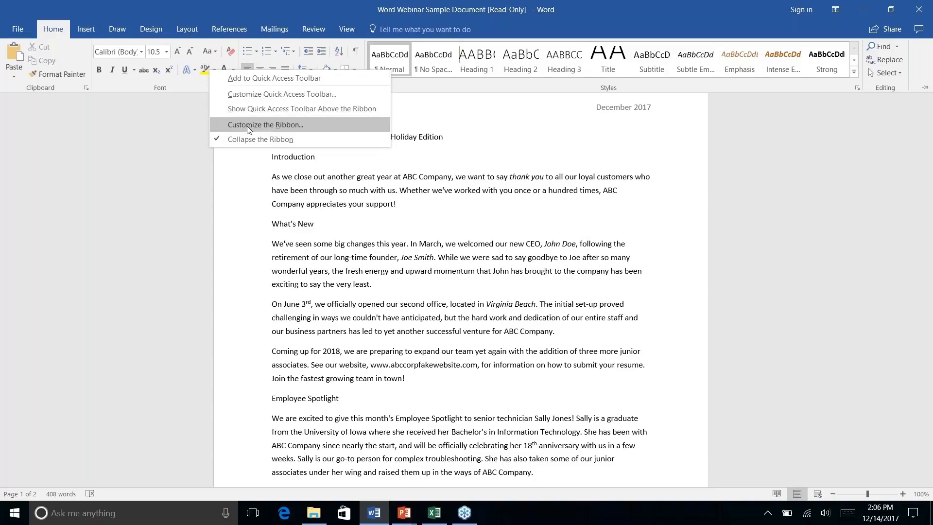
{"action": "left_click", "coordinate": [309, 120]}
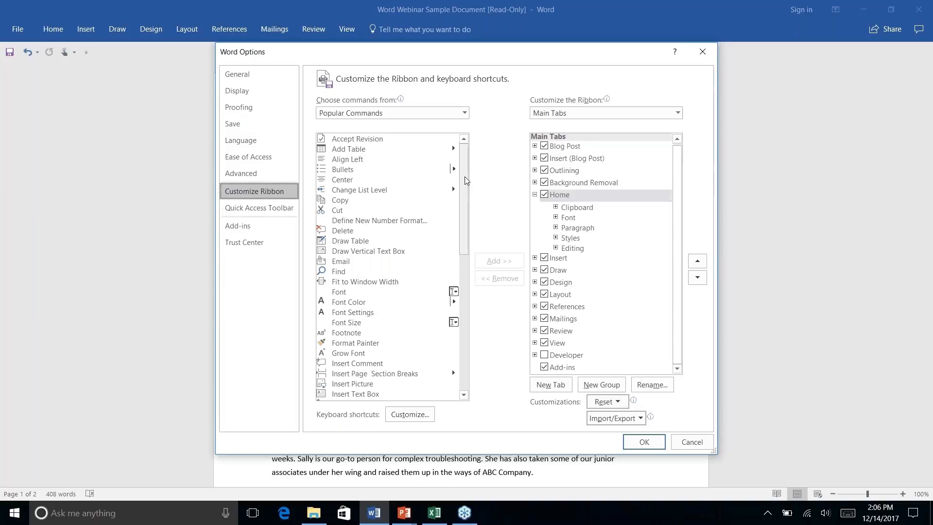
{"action": "left_click_drag", "start_coordinate": [464, 184], "coordinate": [464, 321]}
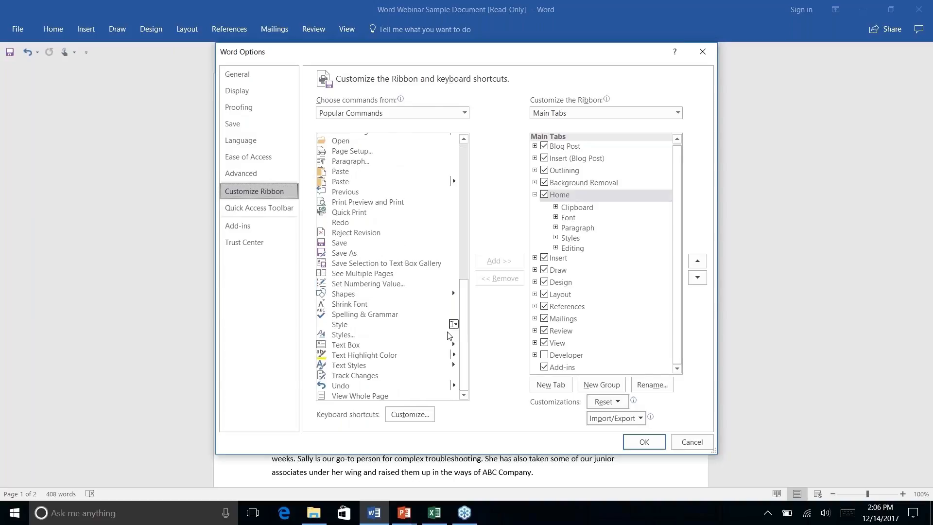
{"action": "left_click", "coordinate": [464, 113]}
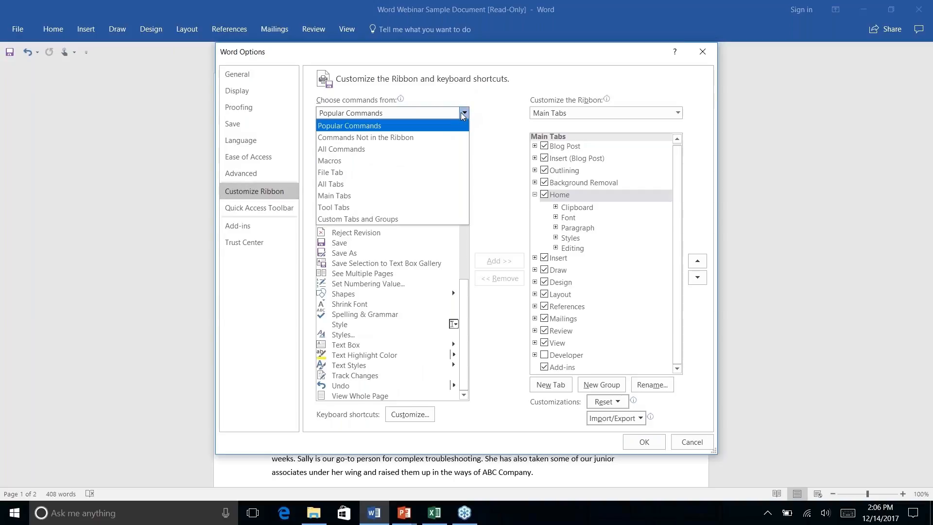
{"action": "left_click", "coordinate": [402, 137]}
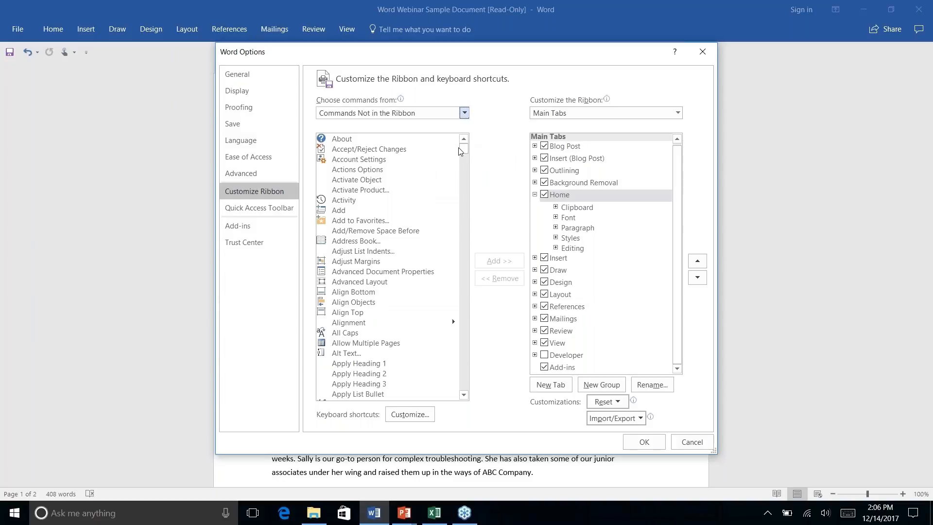
{"action": "left_click_drag", "start_coordinate": [460, 151], "coordinate": [462, 246]}
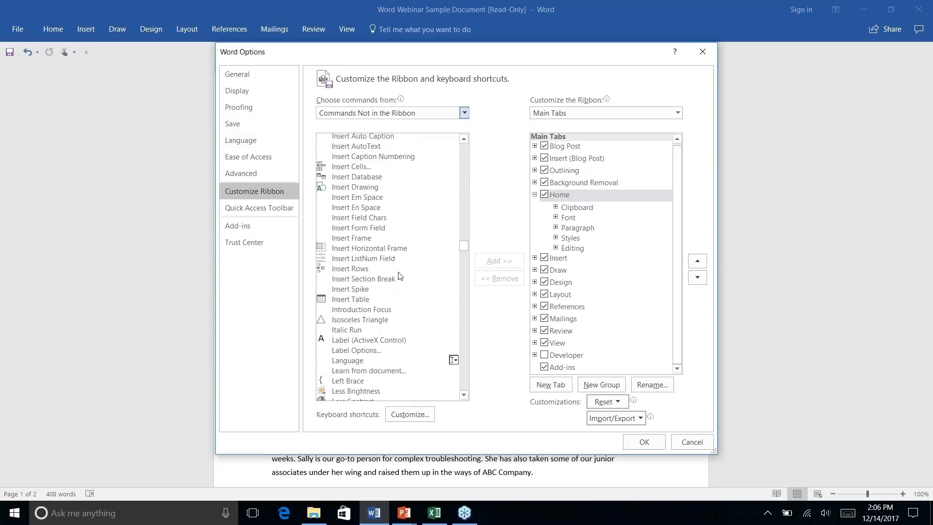
{"action": "scroll", "coordinate": [398, 276], "scroll_direction": "down", "scroll_amount": 4}
{"action": "scroll", "coordinate": [398, 275], "scroll_direction": "up", "scroll_amount": 10}
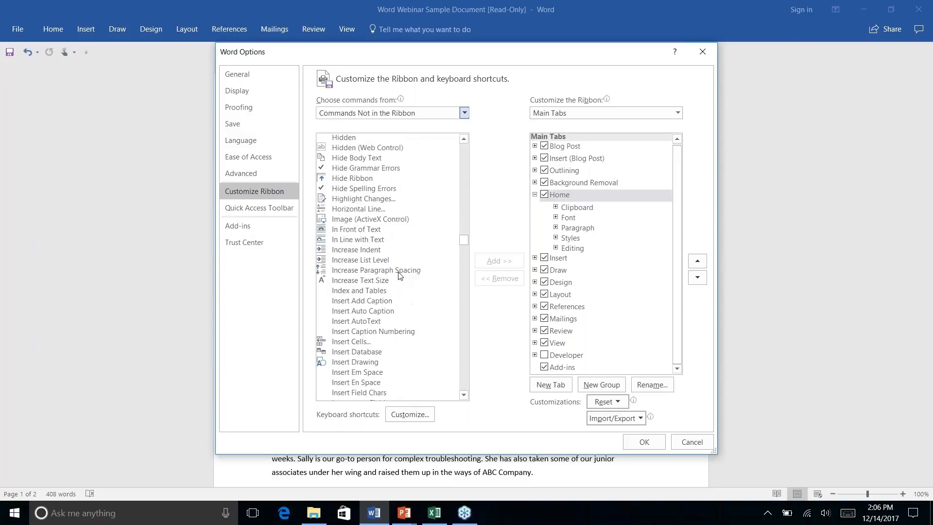
{"action": "scroll", "coordinate": [399, 275], "scroll_direction": "up", "scroll_amount": 20}
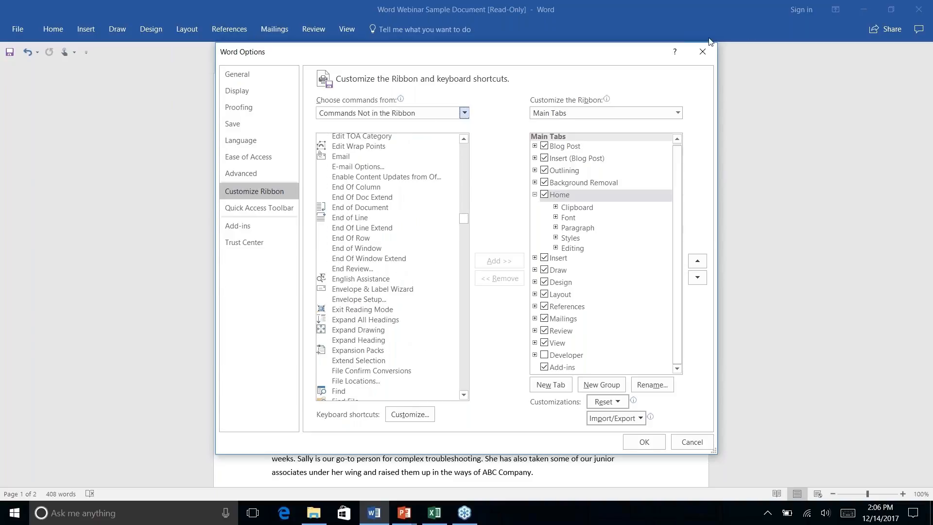
{"action": "left_click", "coordinate": [702, 52]}
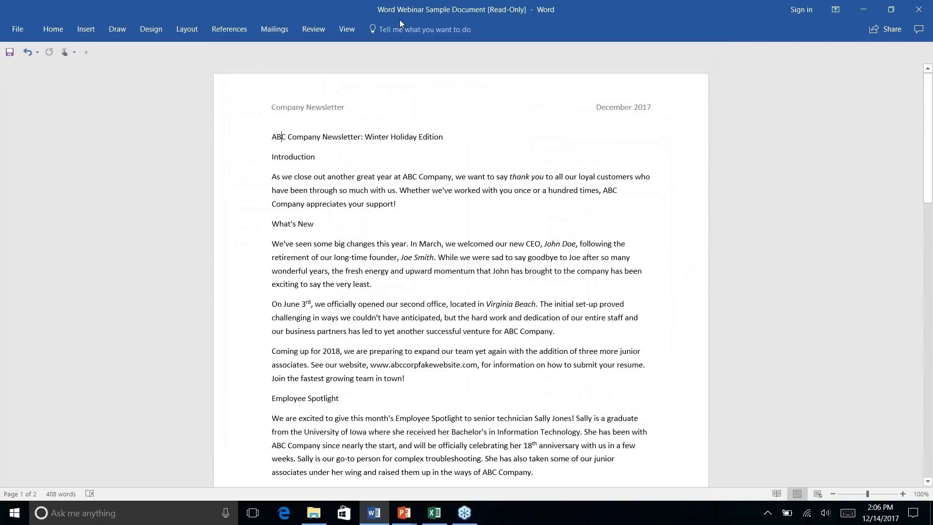
Search the available commands for "add link" using the Tell Me feature.
{"action": "key", "text": "alt+q"}
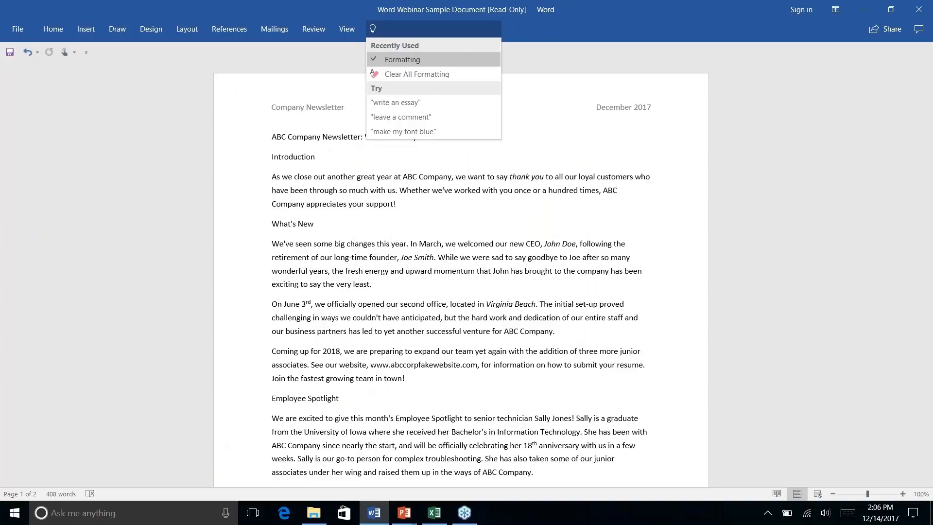
{"action": "left_click", "coordinate": [567, 26]}
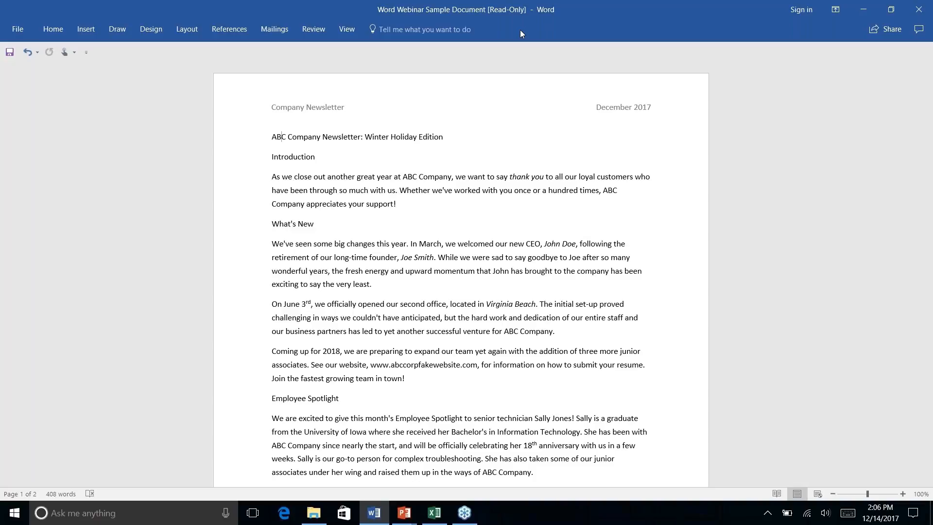
{"action": "left_click", "coordinate": [433, 30]}
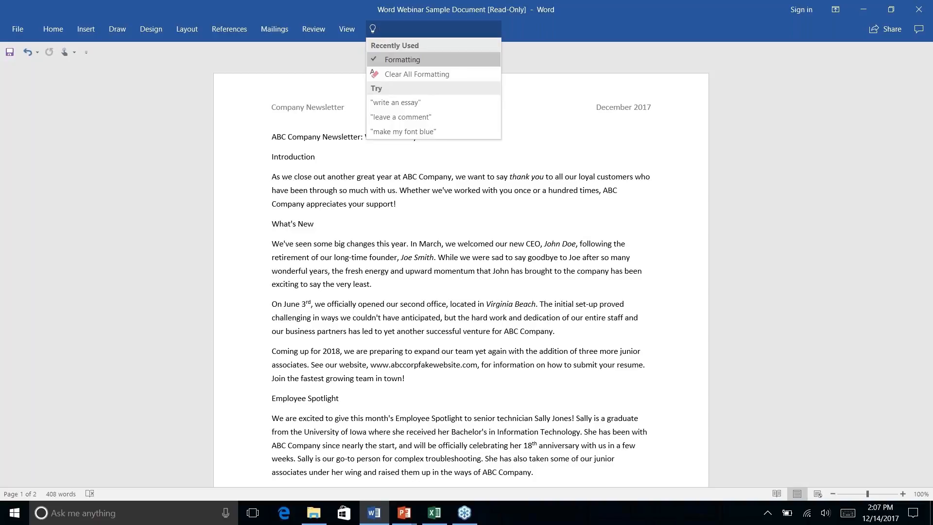
{"action": "left_click", "coordinate": [547, 25]}
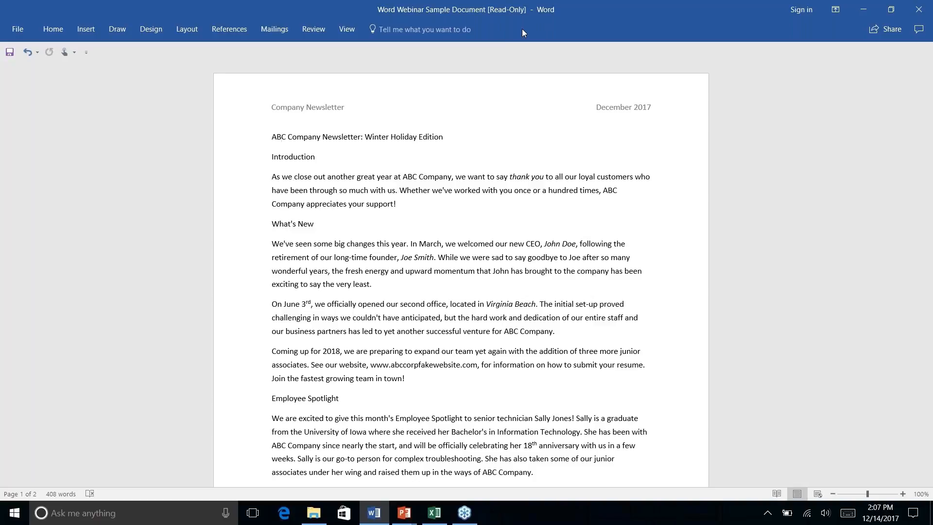
{"action": "left_click", "coordinate": [473, 29]}
{"action": "type", "text": "a"}
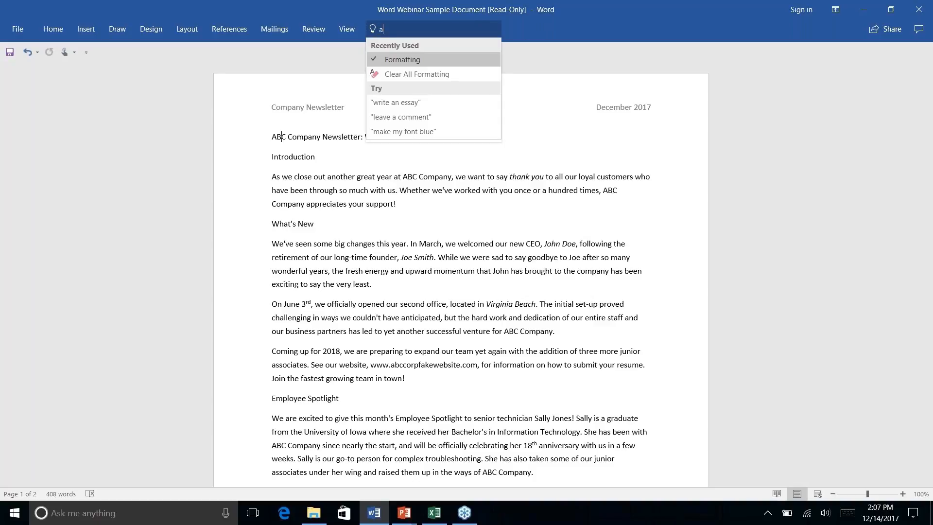
{"action": "type", "text": "dd link"}
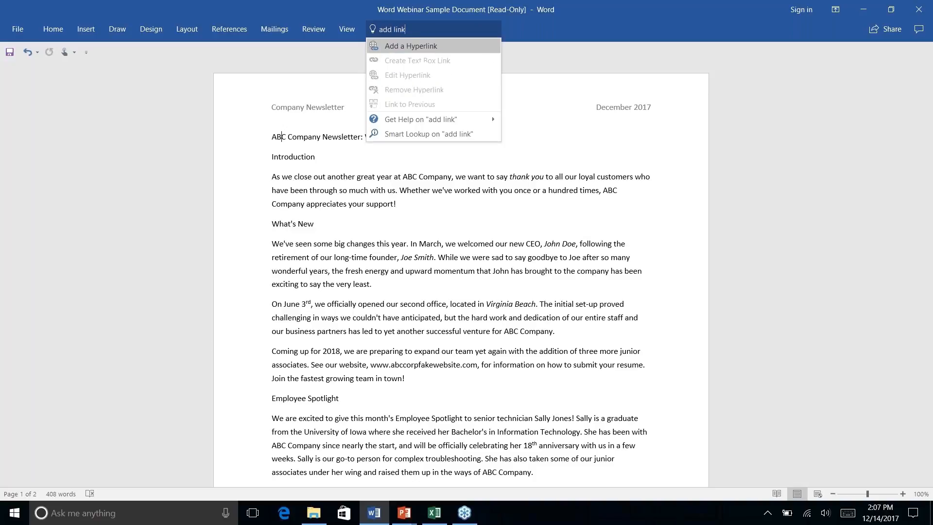
Open the Add a Hyperlink command from the search suggestions, close it without inserting a link, and show the home formatting commands.
{"action": "left_click", "coordinate": [459, 46]}
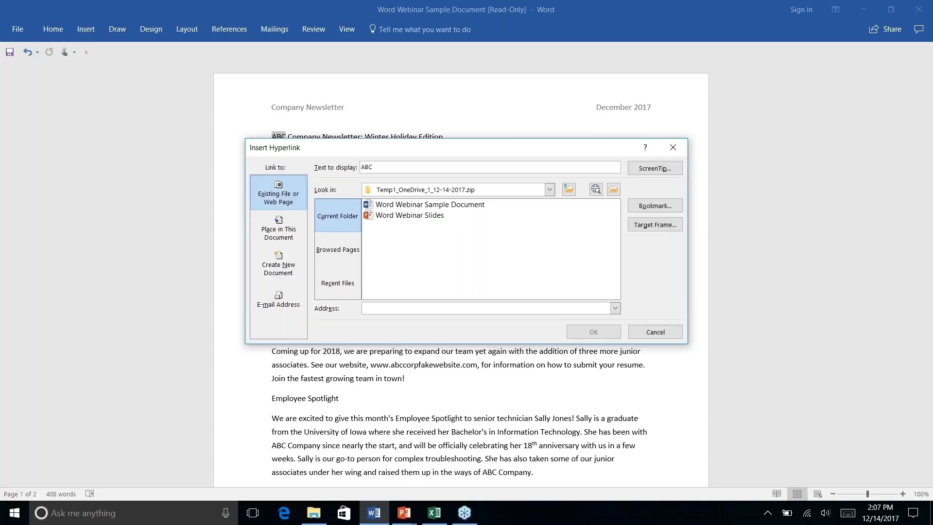
{"action": "left_click", "coordinate": [672, 146]}
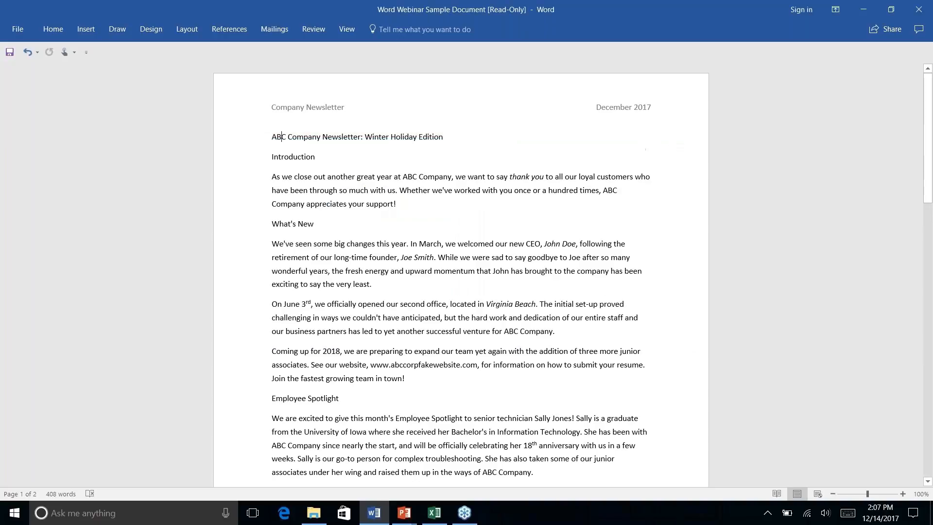
{"action": "left_click", "coordinate": [427, 30]}
{"action": "left_click", "coordinate": [654, 54]}
{"action": "left_click", "coordinate": [52, 35]}
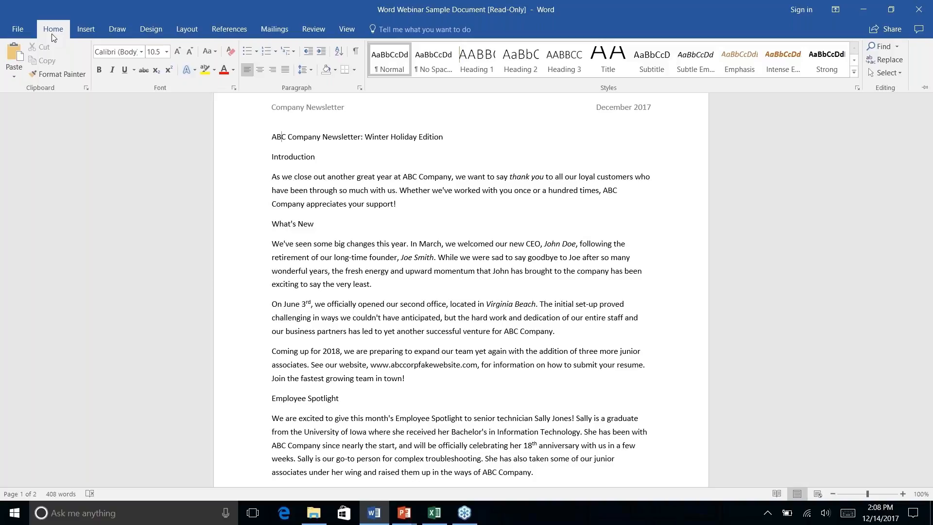
Switch to the PowerPoint slide show, advance to the Researcher & Insights slide, and return to the Word newsletter.
{"action": "key", "text": "alt+Tab"}
{"action": "key", "text": "Right"}
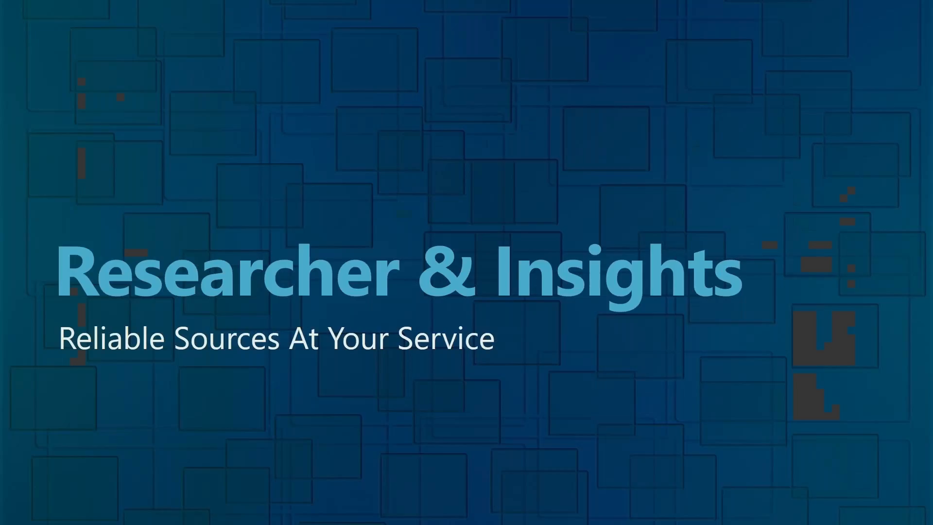
{"action": "key", "text": "alt+Tab"}
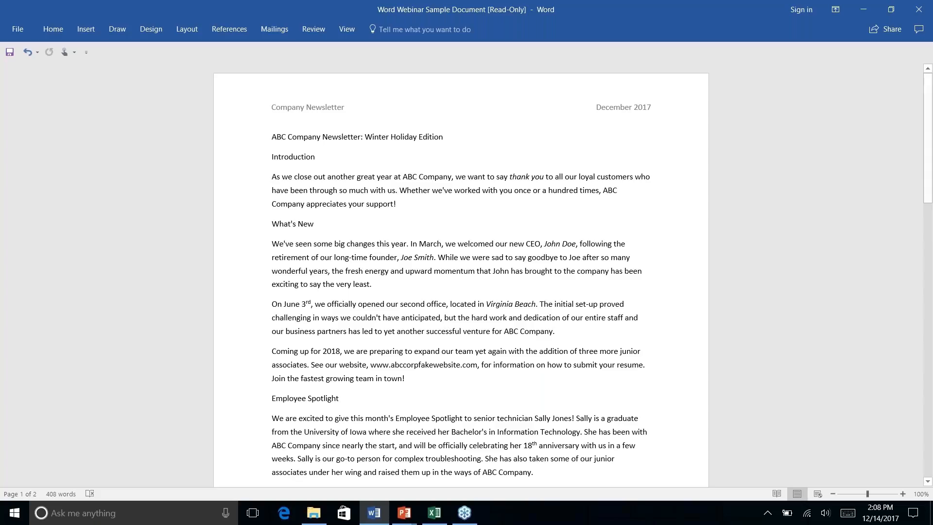
Look through the newsletter's content on both pages, from the introduction to the company address, and return to the History Lesson section.
{"action": "scroll", "coordinate": [451, 322], "scroll_direction": "down", "scroll_amount": 13}
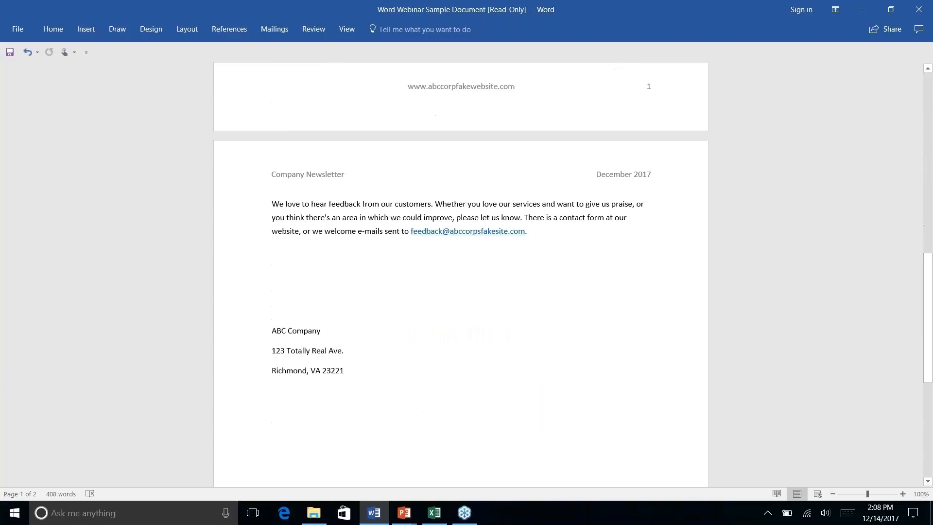
{"action": "scroll", "coordinate": [342, 106], "scroll_direction": "up", "scroll_amount": 13}
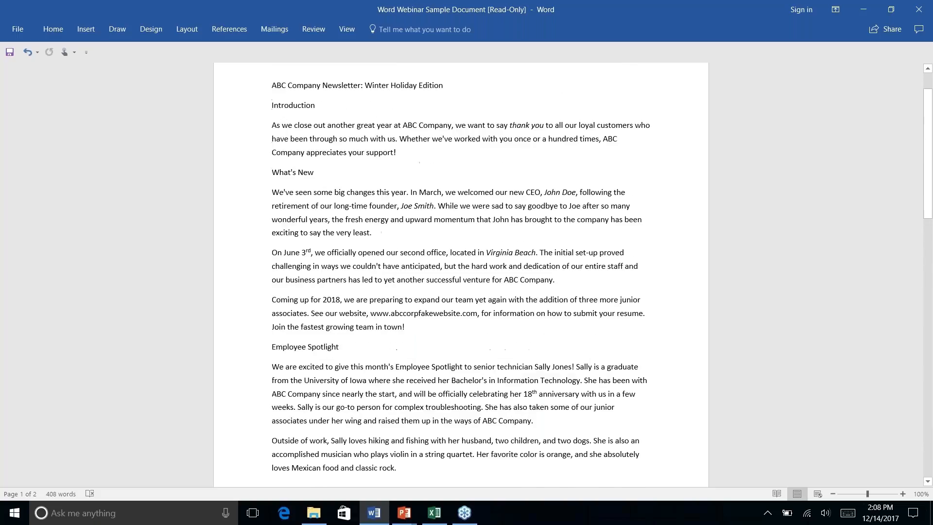
{"action": "scroll", "coordinate": [342, 105], "scroll_direction": "down", "scroll_amount": 1}
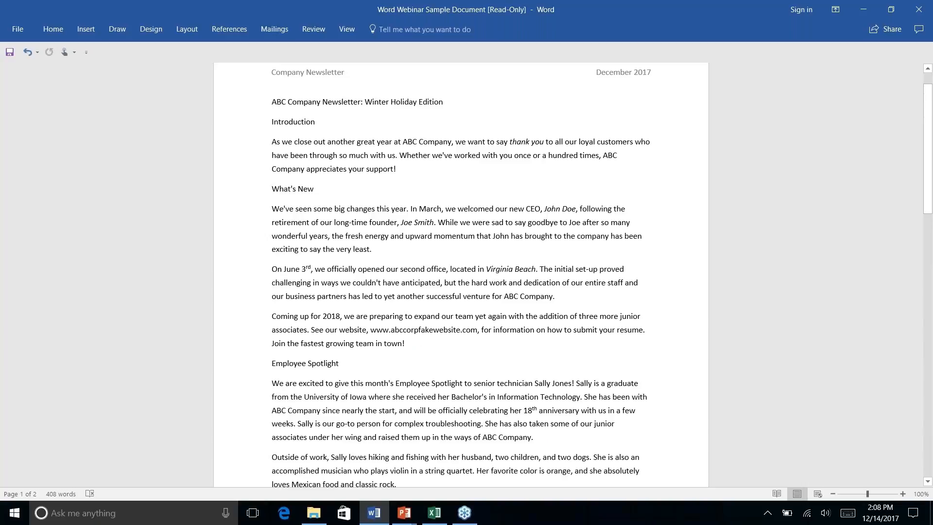
{"action": "scroll", "coordinate": [461, 275], "scroll_direction": "down", "scroll_amount": 7}
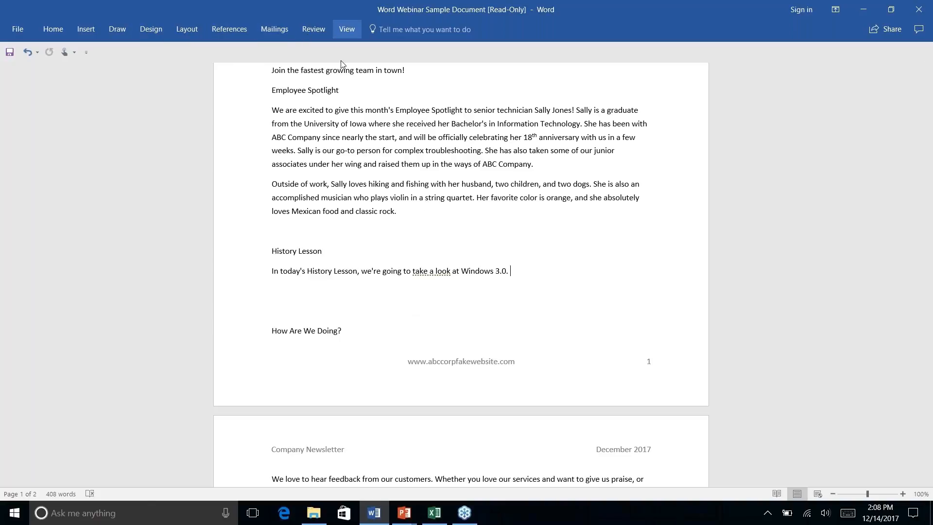
{"action": "scroll", "coordinate": [459, 256], "scroll_direction": "down", "scroll_amount": 3}
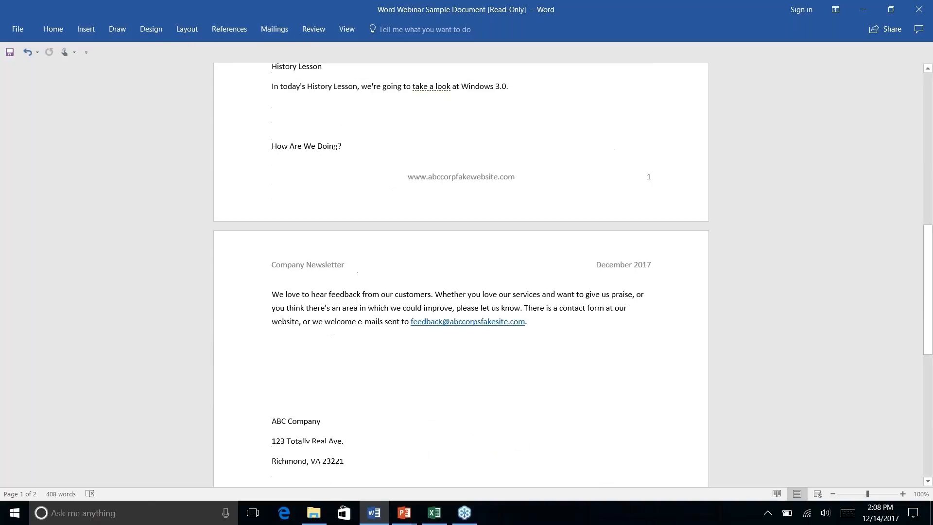
{"action": "scroll", "coordinate": [458, 257], "scroll_direction": "up", "scroll_amount": 6}
{"action": "scroll", "coordinate": [459, 257], "scroll_direction": "up", "scroll_amount": 4}
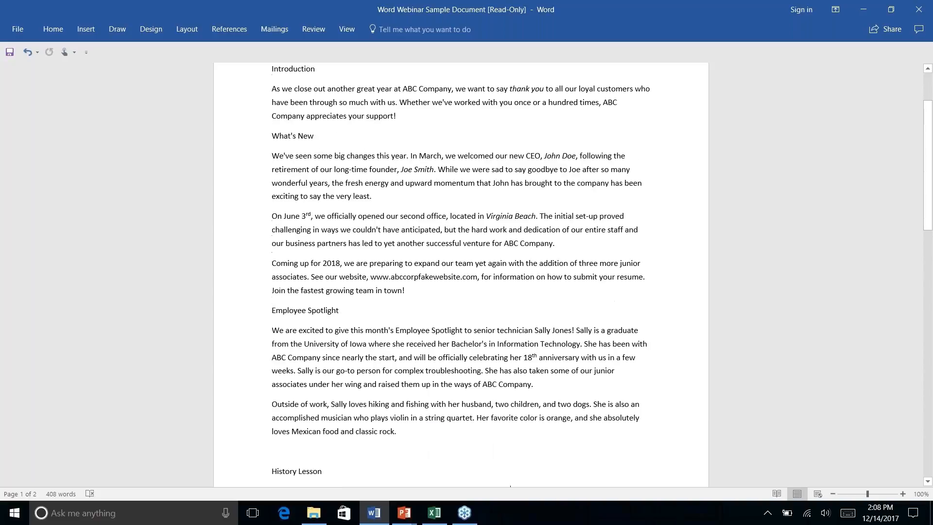
{"action": "scroll", "coordinate": [459, 257], "scroll_direction": "down", "scroll_amount": 5}
{"action": "scroll", "coordinate": [459, 256], "scroll_direction": "down", "scroll_amount": 1}
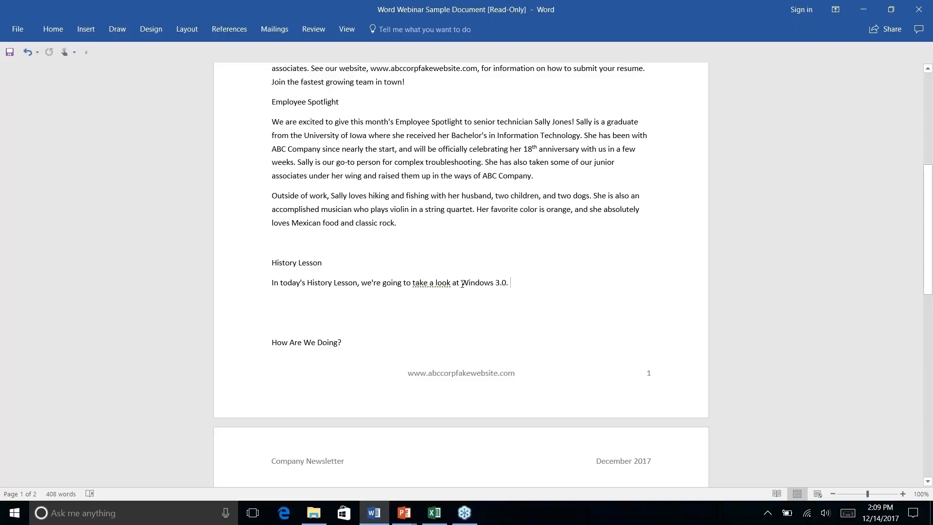
Run Smart Lookup on "Windows 3.0." in the History Lesson sentence and review the Wikipedia, image and web results.
{"action": "left_click_drag", "start_coordinate": [462, 283], "coordinate": [511, 282]}
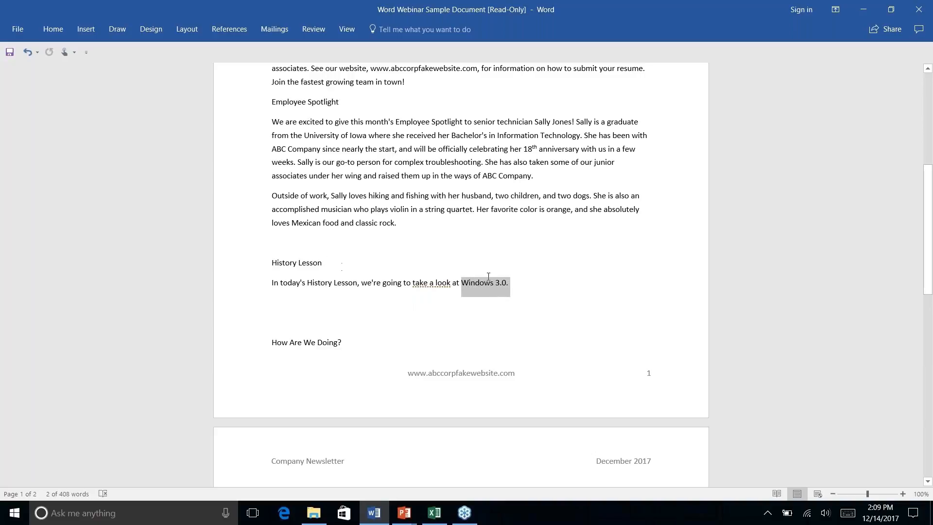
{"action": "right_click", "coordinate": [508, 287]}
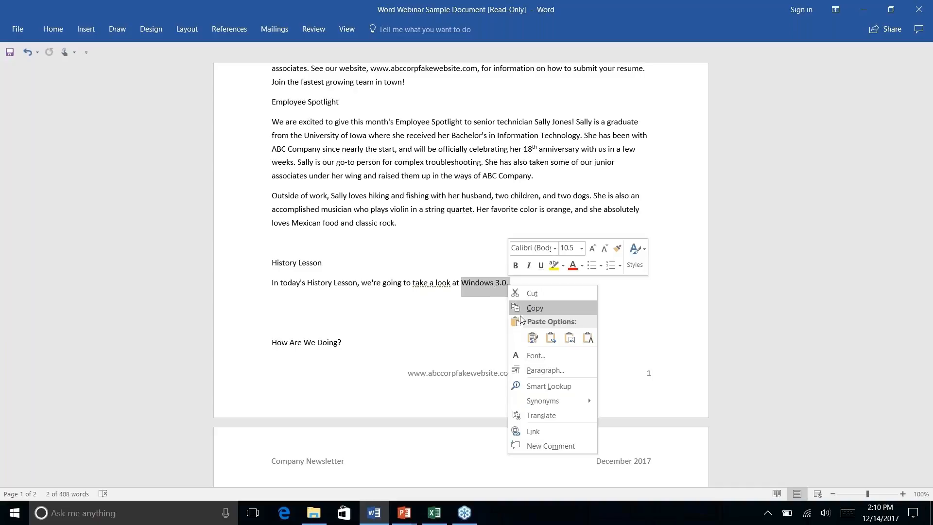
{"action": "left_click", "coordinate": [535, 386]}
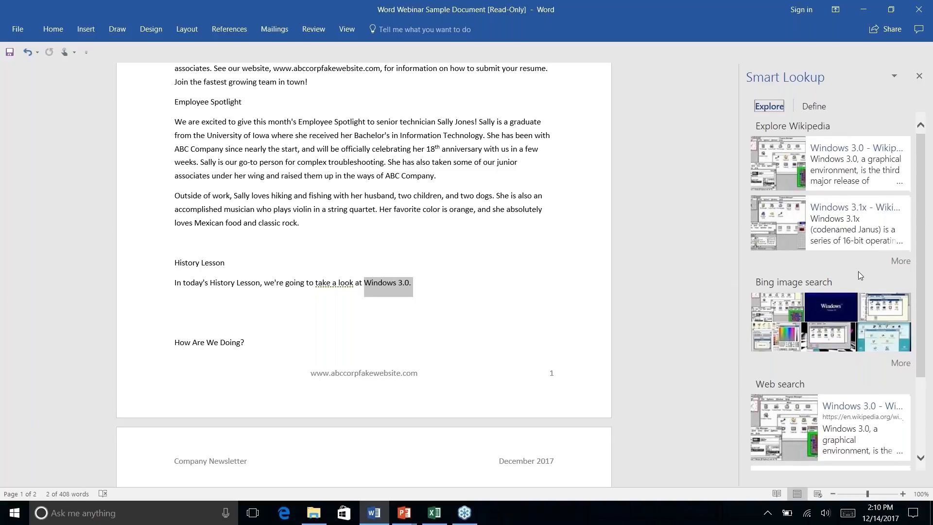
{"action": "scroll", "coordinate": [860, 275], "scroll_direction": "down", "scroll_amount": 3}
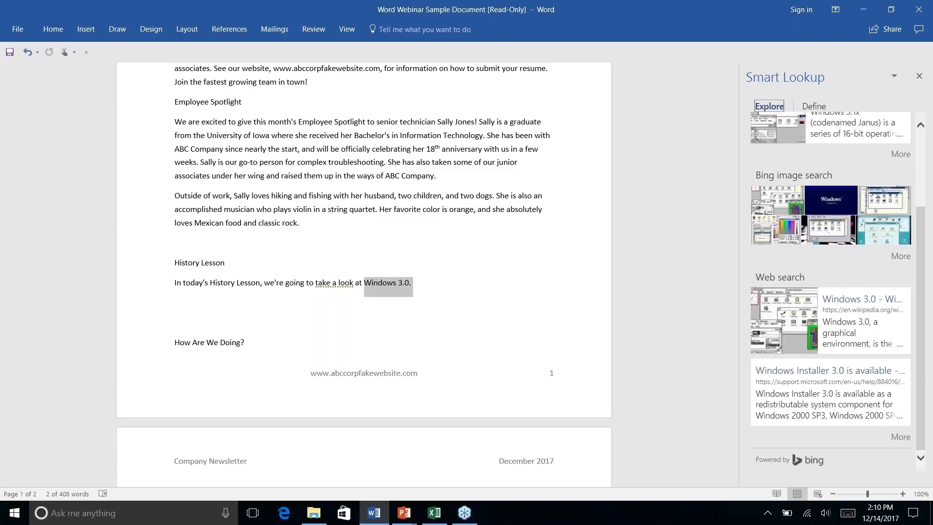
{"action": "scroll", "coordinate": [855, 214], "scroll_direction": "up", "scroll_amount": 3}
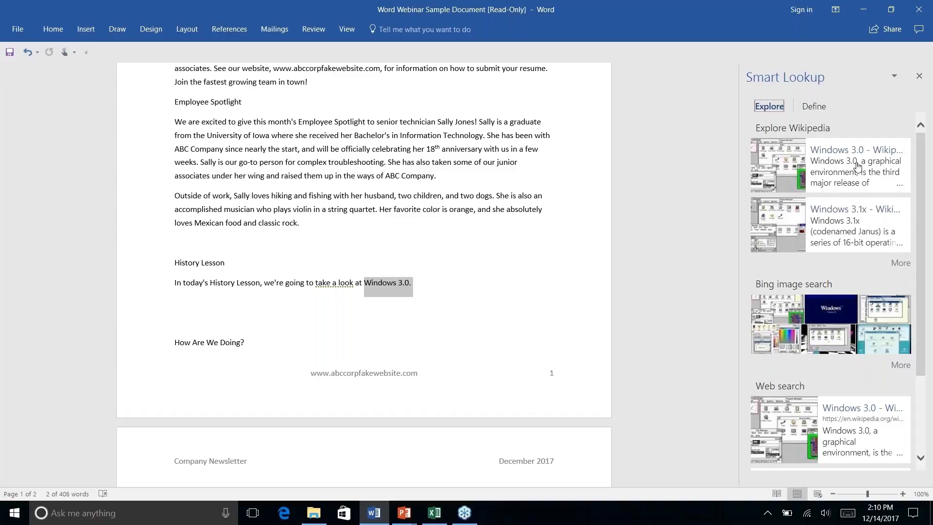
{"action": "scroll", "coordinate": [849, 230], "scroll_direction": "down", "scroll_amount": 4}
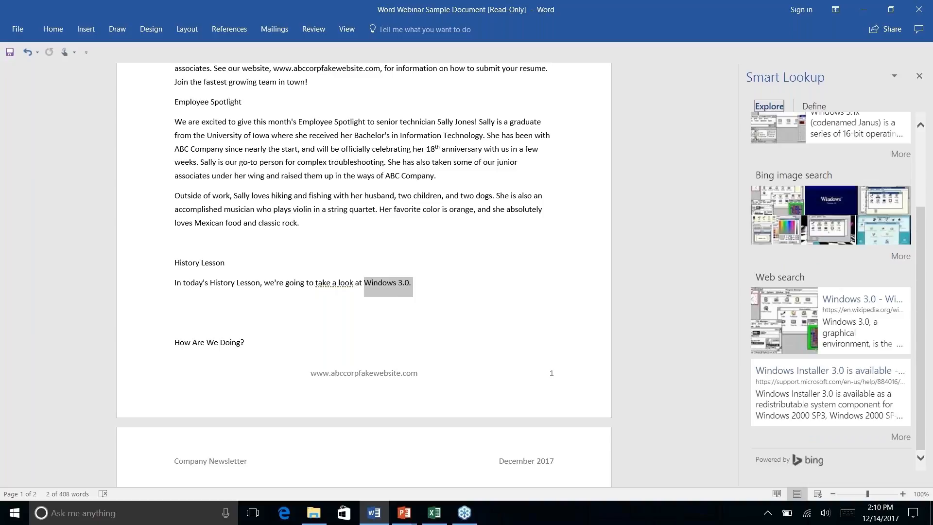
{"action": "scroll", "coordinate": [831, 292], "scroll_direction": "up", "scroll_amount": 4}
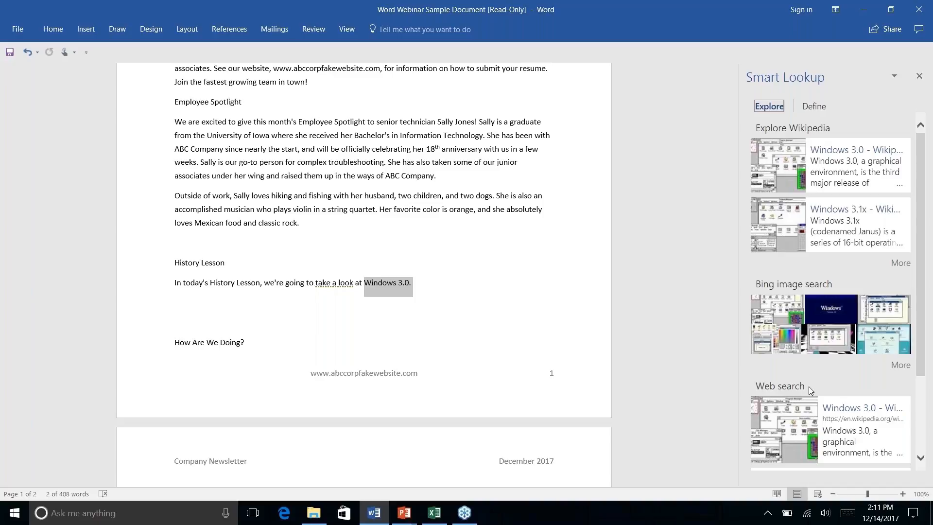
{"action": "scroll", "coordinate": [808, 387], "scroll_direction": "down", "scroll_amount": 3}
{"action": "scroll", "coordinate": [808, 386], "scroll_direction": "up", "scroll_amount": 3}
Open the Windows 3.0 Wikipedia article from the lookup results, and close both the article and Smart Lookup.
{"action": "left_click", "coordinate": [846, 152]}
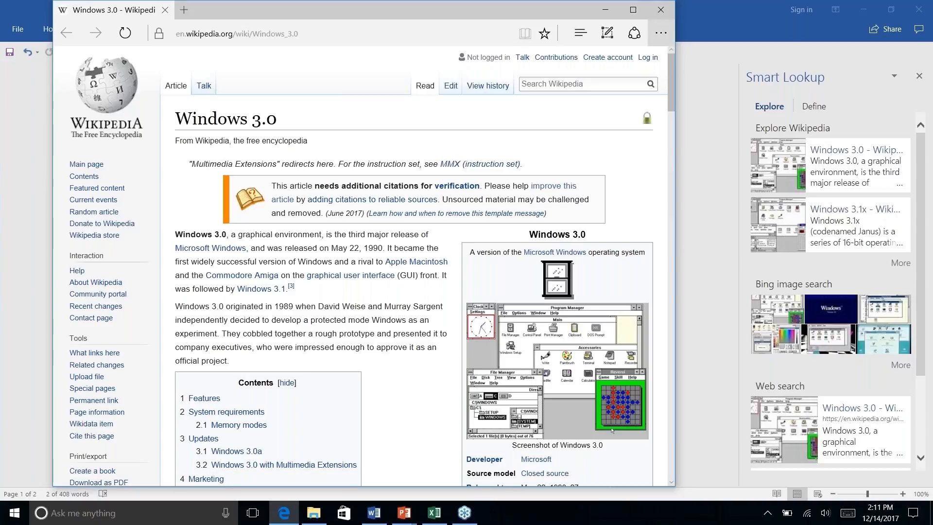
{"action": "left_click", "coordinate": [660, 10]}
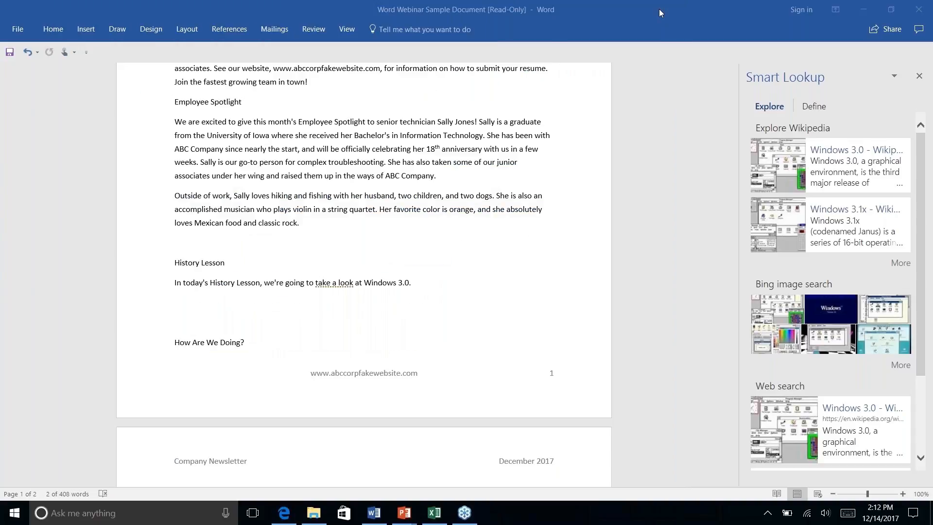
{"action": "left_click", "coordinate": [420, 284]}
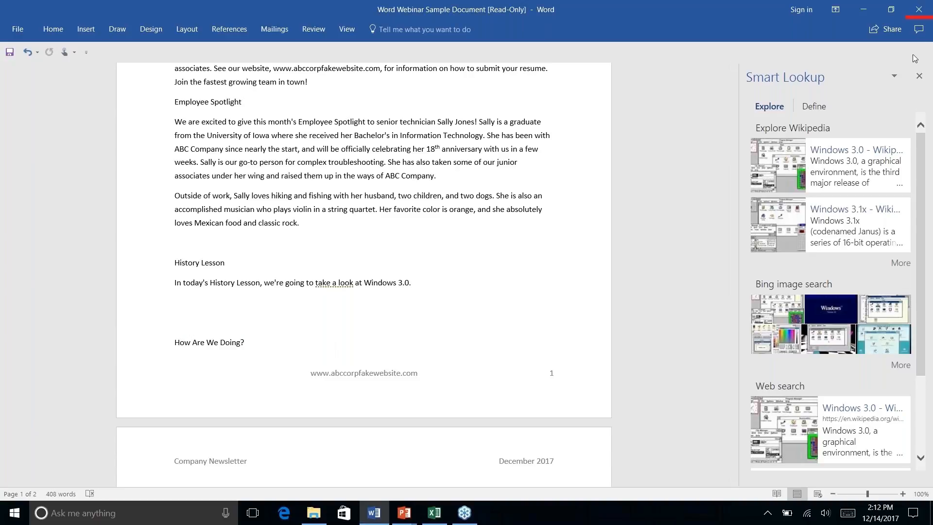
{"action": "left_click", "coordinate": [919, 76]}
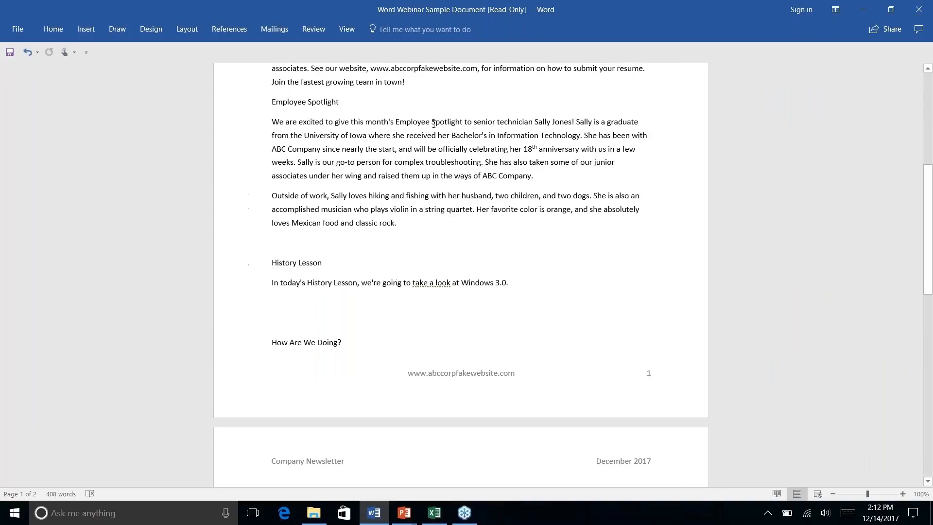
Show the available citation styles without changing the style, and search Researcher for "windows 3.0".
{"action": "left_click", "coordinate": [235, 30]}
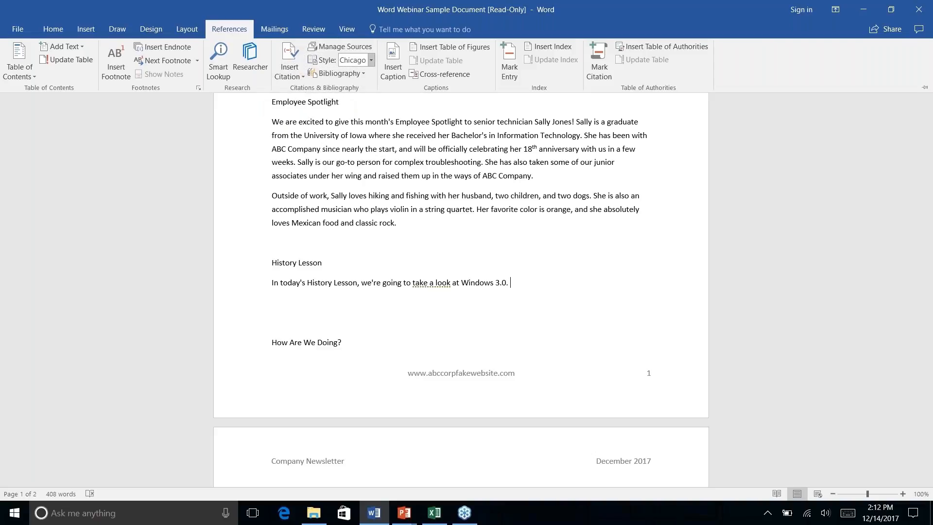
{"action": "left_click", "coordinate": [371, 61]}
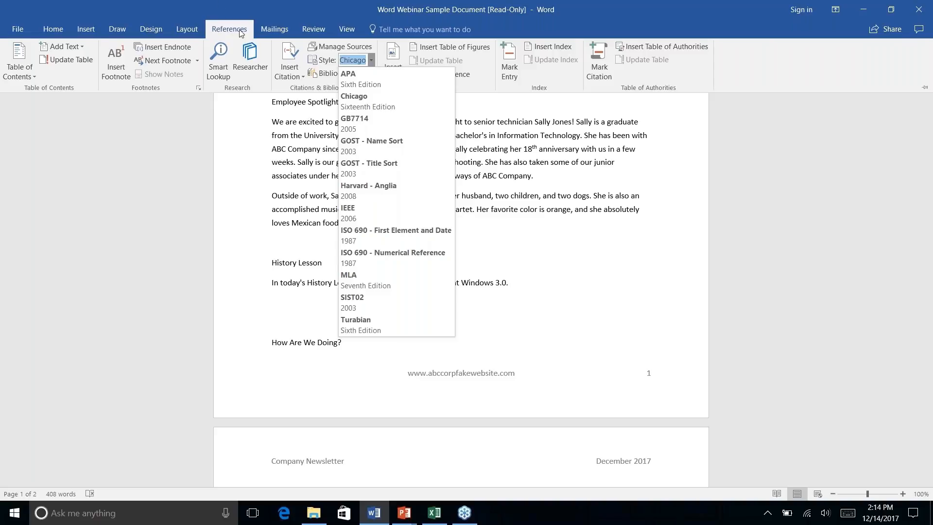
{"action": "left_click", "coordinate": [250, 60]}
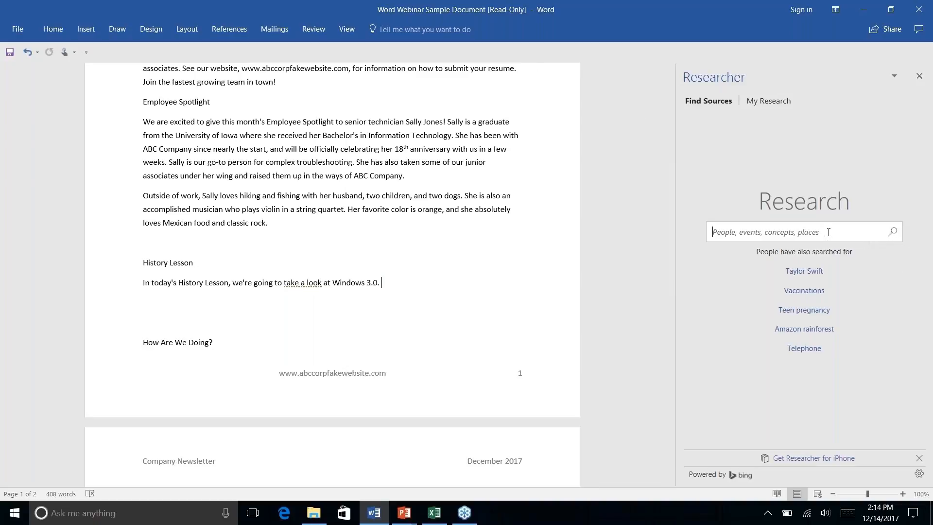
{"action": "left_click", "coordinate": [829, 232]}
{"action": "type", "text": "windows"}
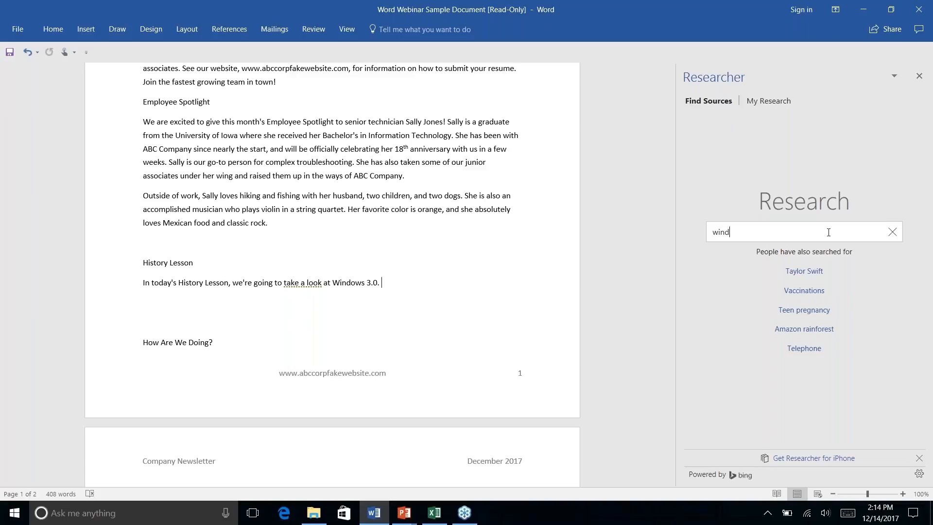
{"action": "type", "text": "3.0"}
{"action": "key", "text": "Return"}
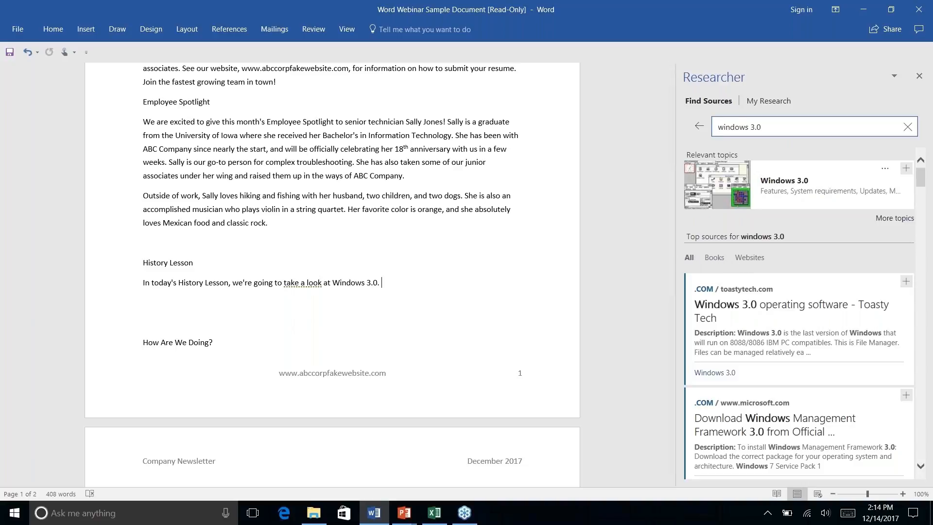
Filter the Researcher sources to books, return to all sources, and examine the listed websites about Windows 3.0.
{"action": "left_click", "coordinate": [716, 260]}
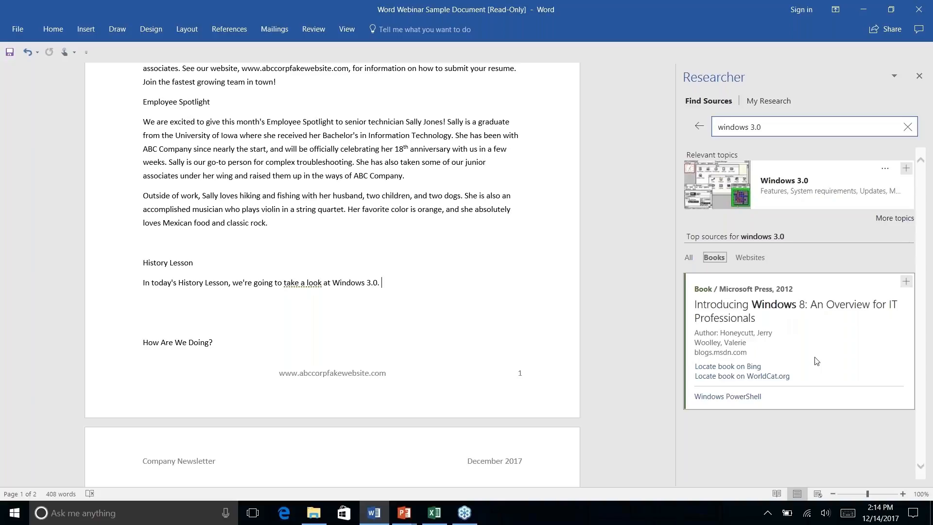
{"action": "left_click", "coordinate": [688, 258]}
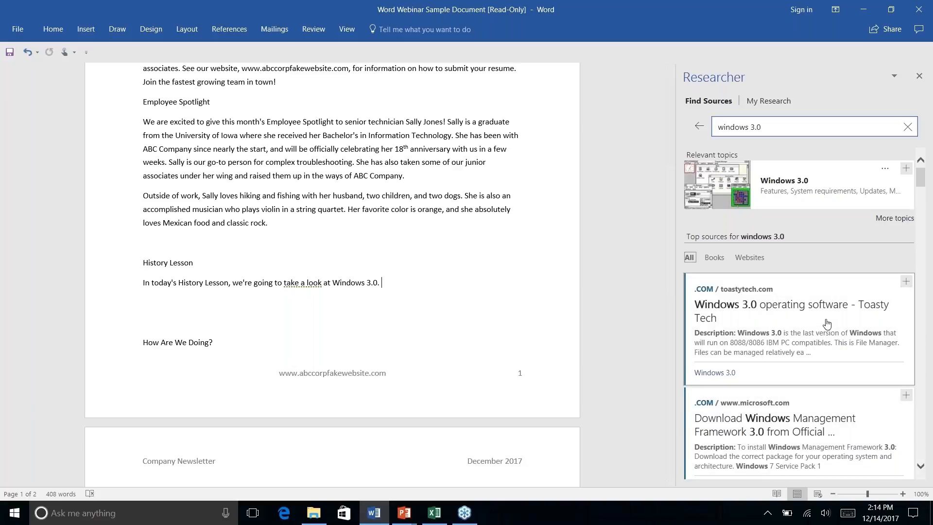
{"action": "scroll", "coordinate": [827, 323], "scroll_direction": "down", "scroll_amount": 10}
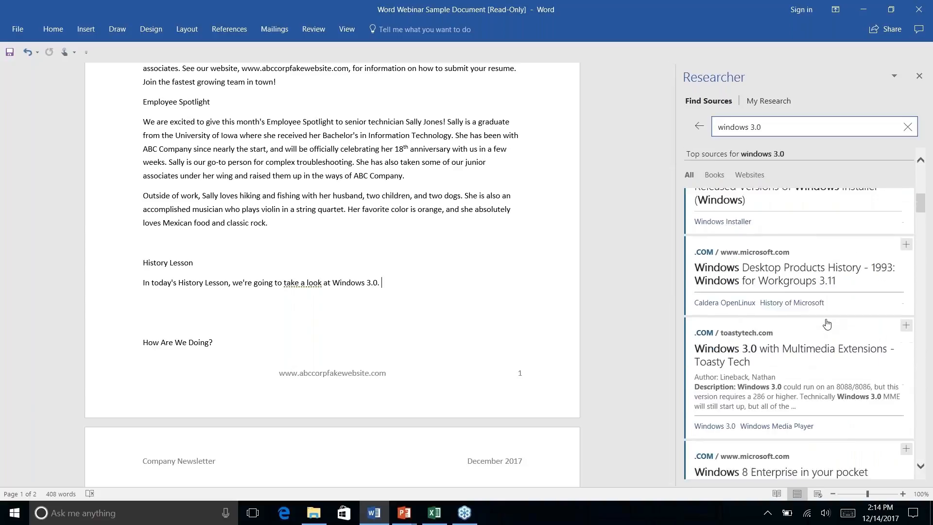
{"action": "scroll", "coordinate": [826, 323], "scroll_direction": "up", "scroll_amount": 8}
{"action": "scroll", "coordinate": [826, 323], "scroll_direction": "down", "scroll_amount": 5}
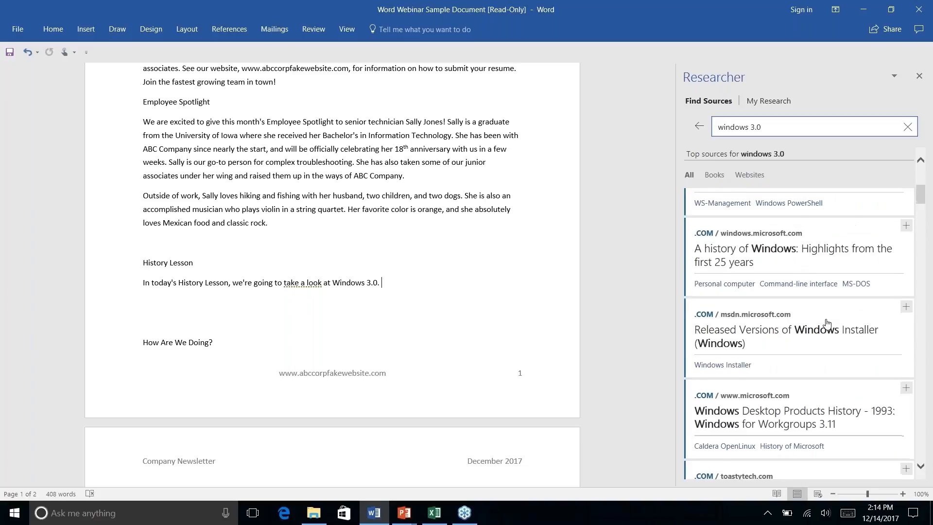
{"action": "scroll", "coordinate": [826, 323], "scroll_direction": "down", "scroll_amount": 8}
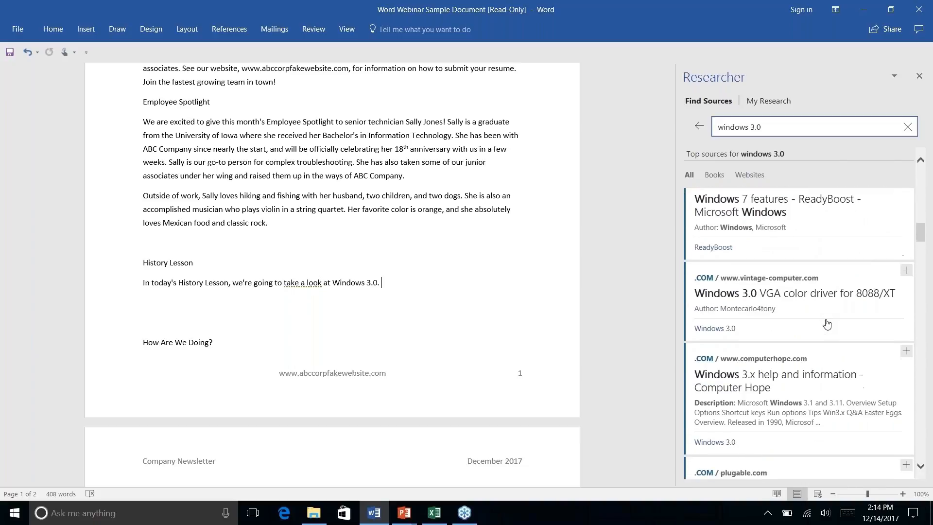
{"action": "scroll", "coordinate": [828, 324], "scroll_direction": "down", "scroll_amount": 7}
{"action": "scroll", "coordinate": [828, 324], "scroll_direction": "up", "scroll_amount": 10}
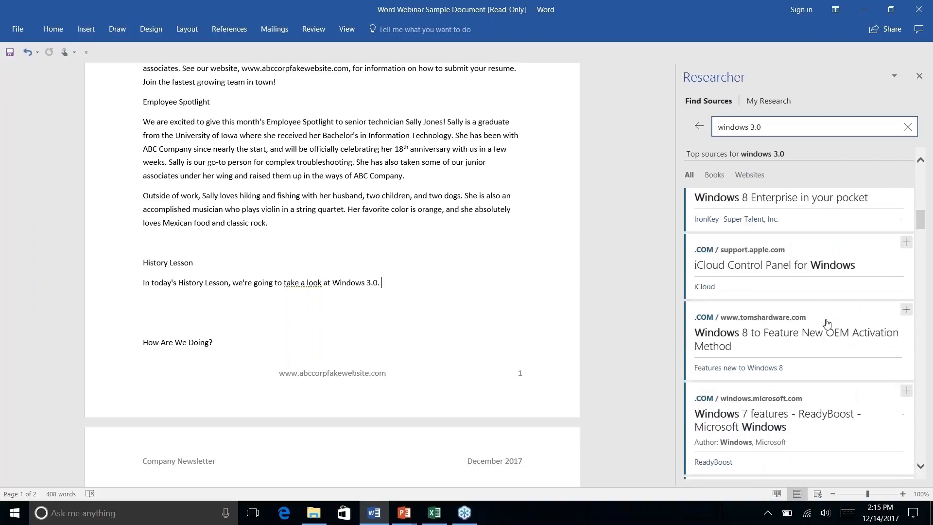
{"action": "scroll", "coordinate": [827, 323], "scroll_direction": "up", "scroll_amount": 8}
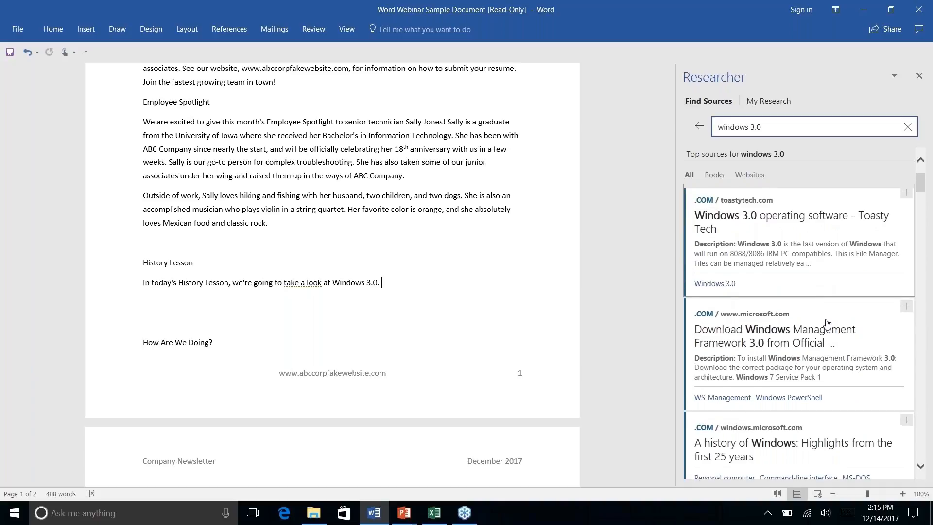
Open the Toasty Tech "Windows 3.0 operating software" source, look over its summary, and return to the Researcher results.
{"action": "scroll", "coordinate": [826, 323], "scroll_direction": "up", "scroll_amount": 3}
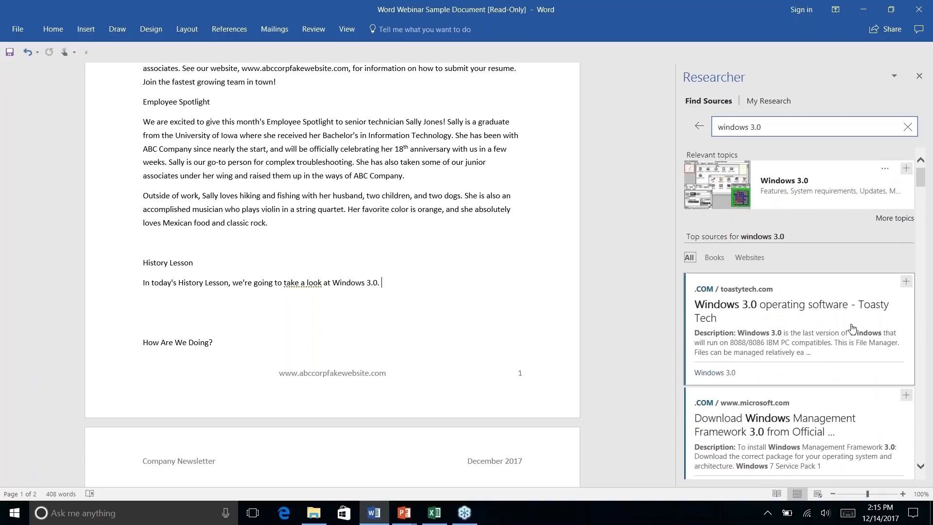
{"action": "left_click", "coordinate": [810, 314]}
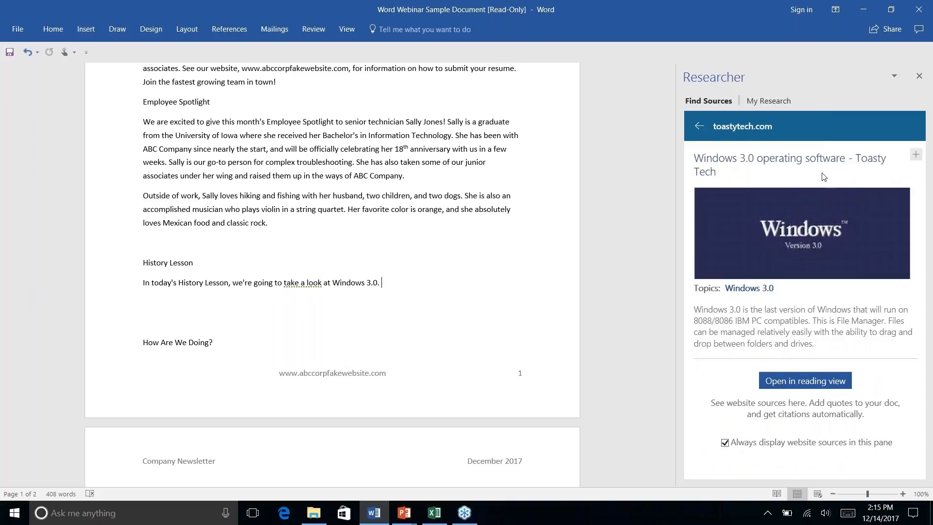
{"action": "left_click", "coordinate": [700, 128]}
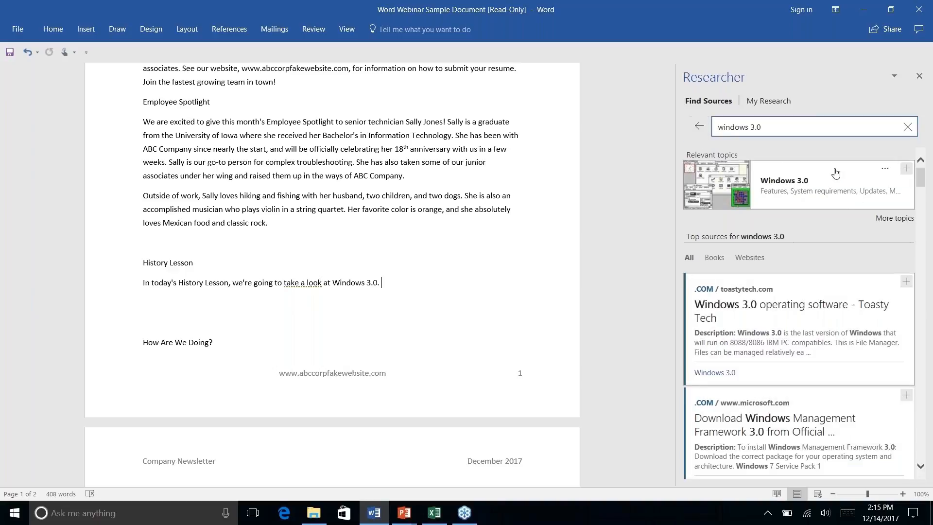
Search Researcher for "windows 3.0 history" and look through the listed sources.
{"action": "left_click", "coordinate": [797, 127]}
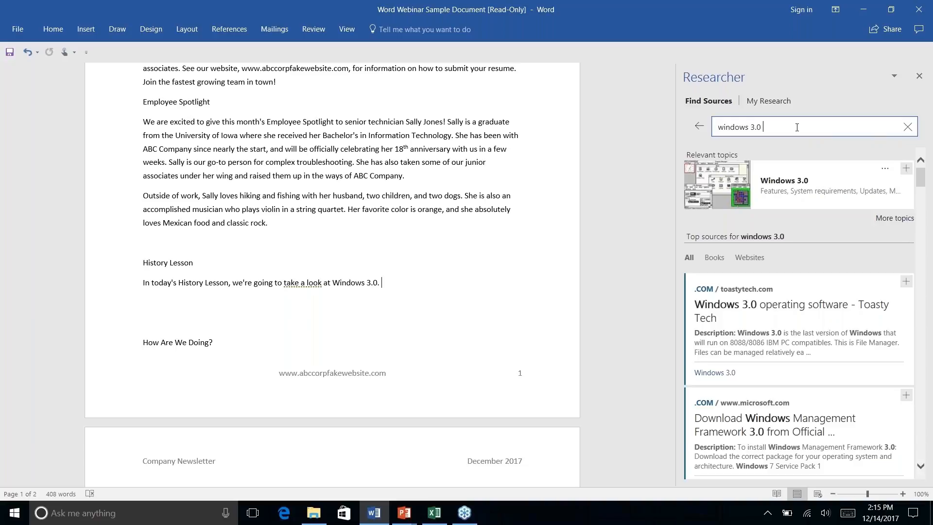
{"action": "type", "text": "history"}
{"action": "key", "text": "Return"}
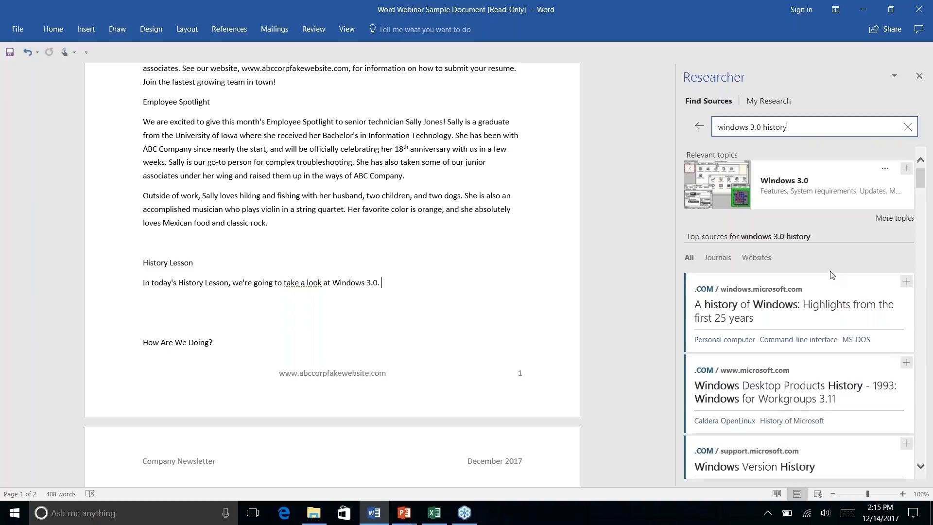
{"action": "scroll", "coordinate": [835, 329], "scroll_direction": "down", "scroll_amount": 1}
{"action": "scroll", "coordinate": [835, 329], "scroll_direction": "down", "scroll_amount": 10}
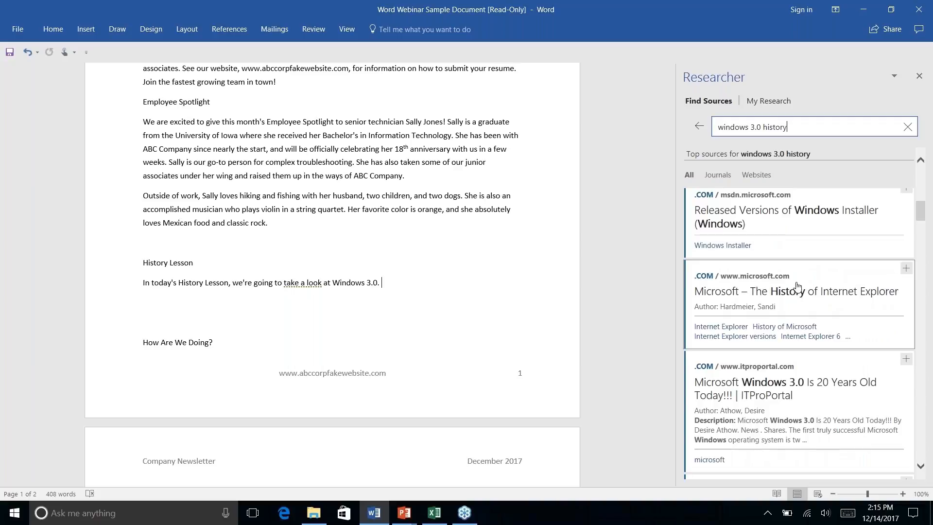
Open the ITProPortal source about Windows 3.0 turning 20, and return the Researcher search to "windows 3.0".
{"action": "left_click", "coordinate": [784, 389]}
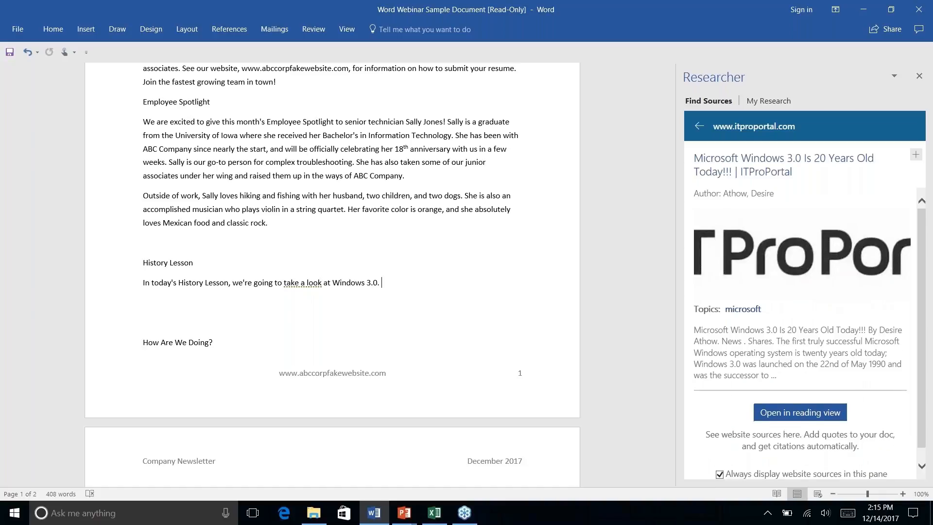
{"action": "left_click", "coordinate": [698, 127]}
{"action": "double_click", "coordinate": [793, 129]}
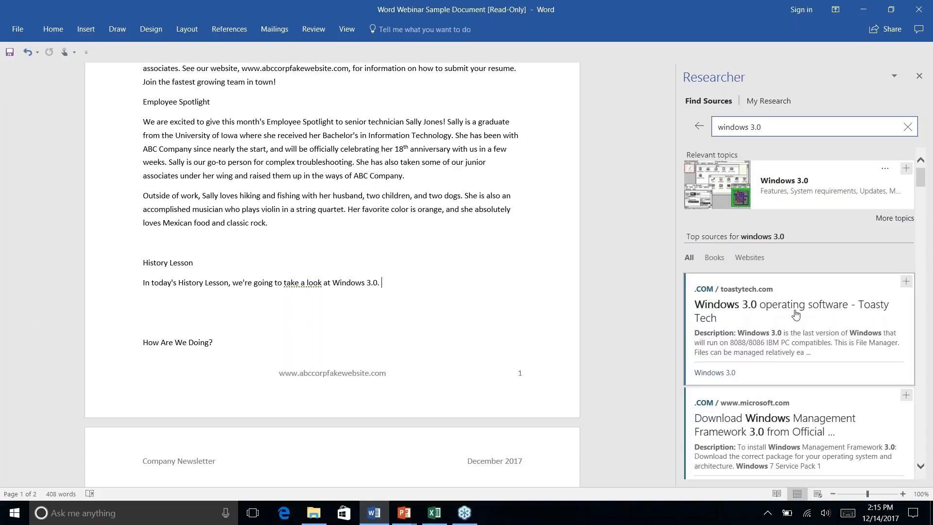
Open the Toasty Tech "Windows 3.0 with Multimedia Extensions" source and insert its whole description below the History Lesson sentence.
{"action": "scroll", "coordinate": [795, 315], "scroll_direction": "down", "scroll_amount": 5}
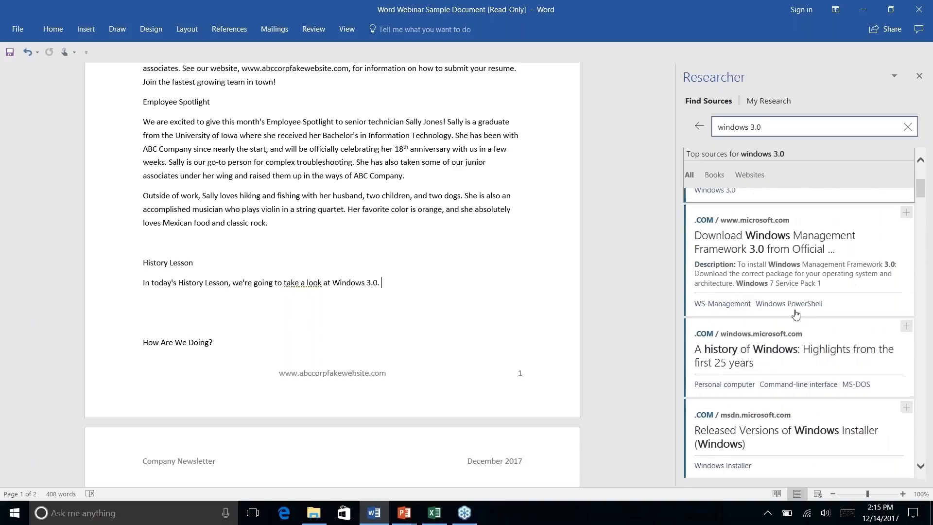
{"action": "scroll", "coordinate": [796, 315], "scroll_direction": "down", "scroll_amount": 4}
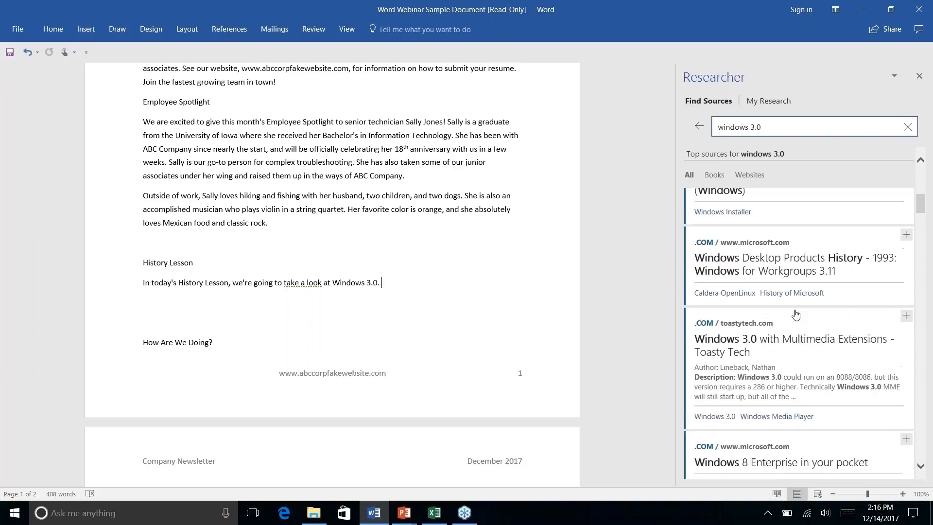
{"action": "left_click", "coordinate": [794, 257]}
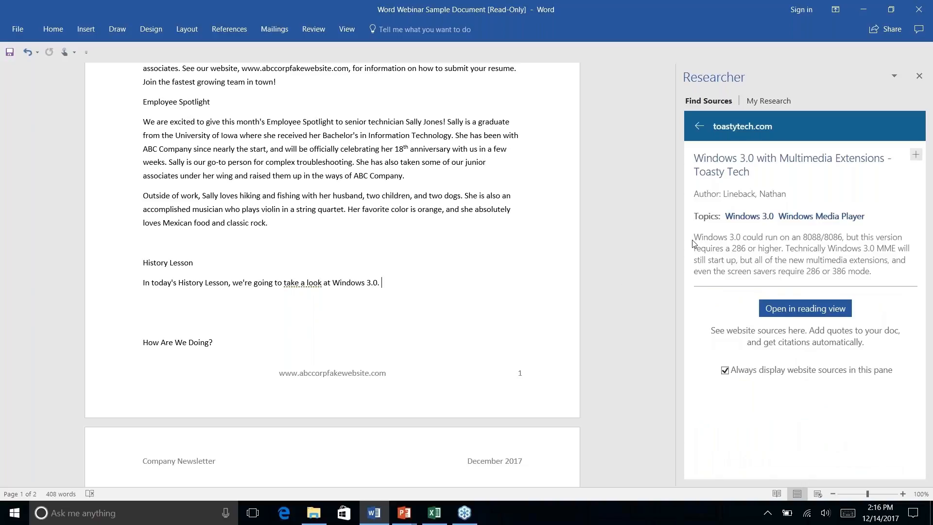
{"action": "left_click_drag", "start_coordinate": [695, 236], "coordinate": [890, 272]}
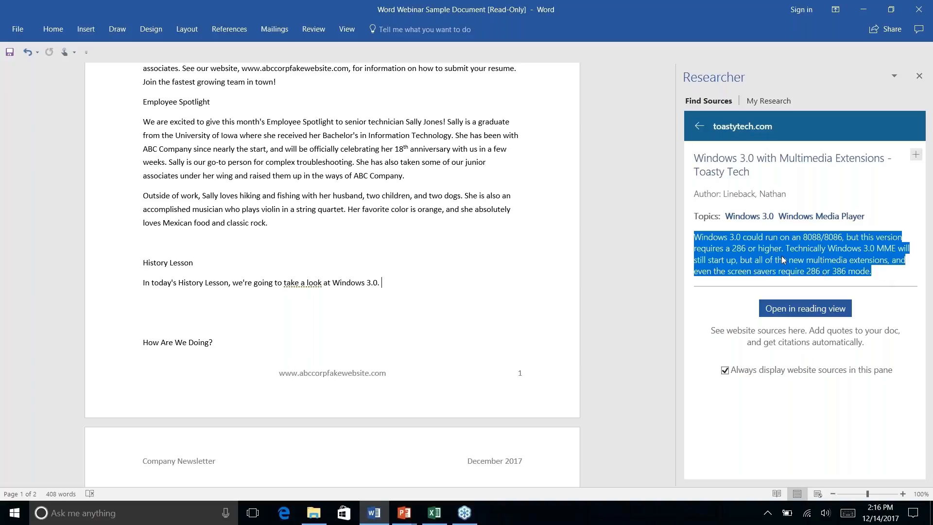
{"action": "left_click_drag", "start_coordinate": [783, 260], "coordinate": [464, 313]}
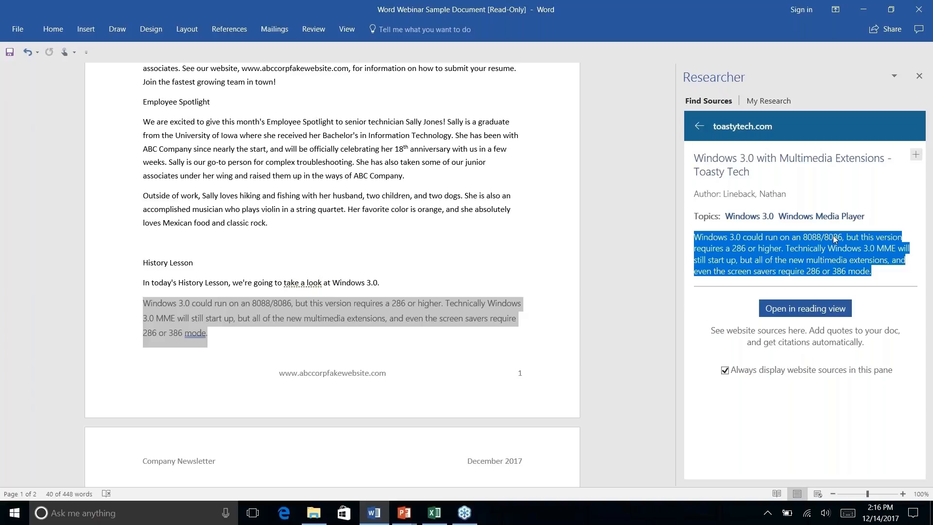
Open the Multimedia Extensions source in reading view, look through it, and select the paragraph on the 8088/8086 and 286 requirements.
{"action": "left_click", "coordinate": [791, 313]}
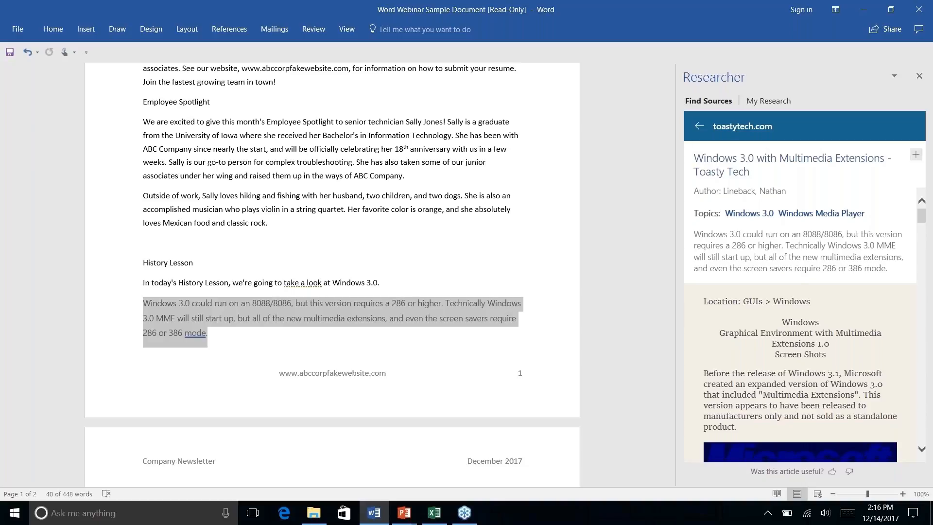
{"action": "scroll", "coordinate": [854, 242], "scroll_direction": "down", "scroll_amount": 6}
{"action": "scroll", "coordinate": [826, 334], "scroll_direction": "up", "scroll_amount": 4}
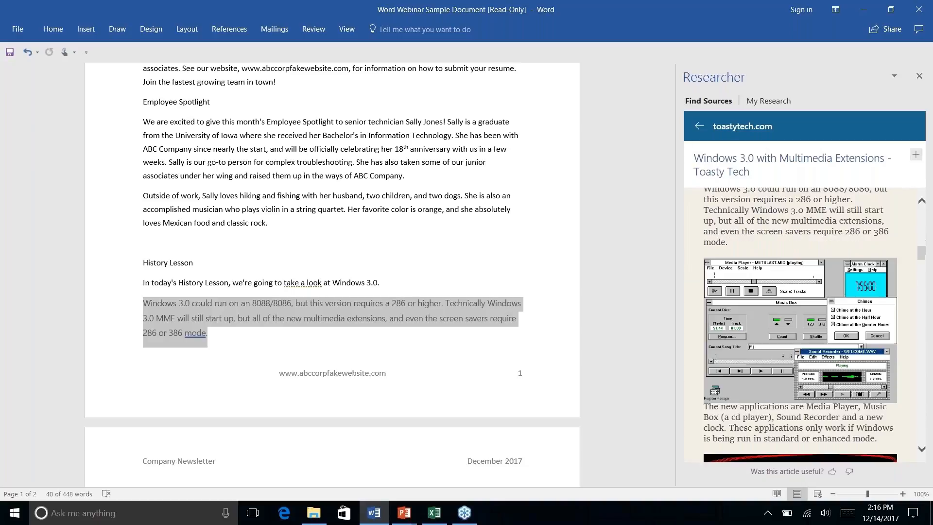
{"action": "scroll", "coordinate": [826, 334], "scroll_direction": "down", "scroll_amount": 6}
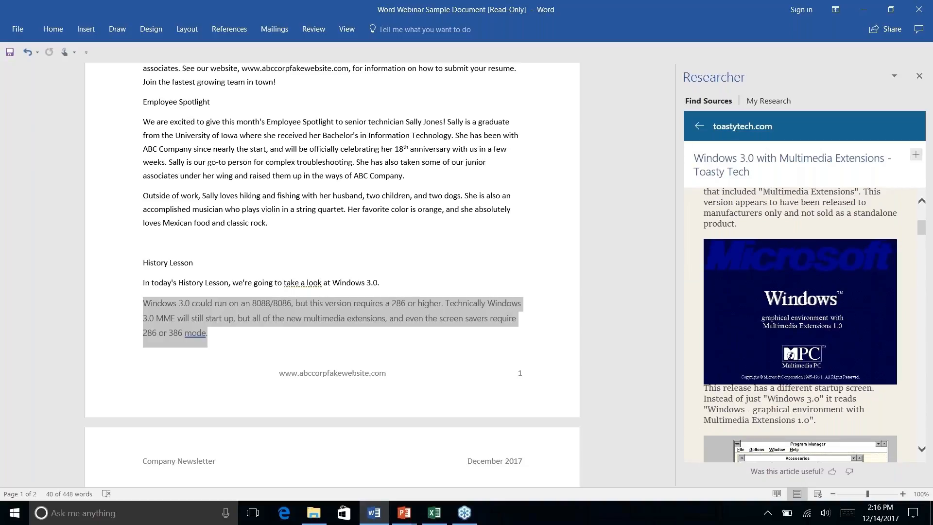
{"action": "scroll", "coordinate": [809, 306], "scroll_direction": "up", "scroll_amount": 3}
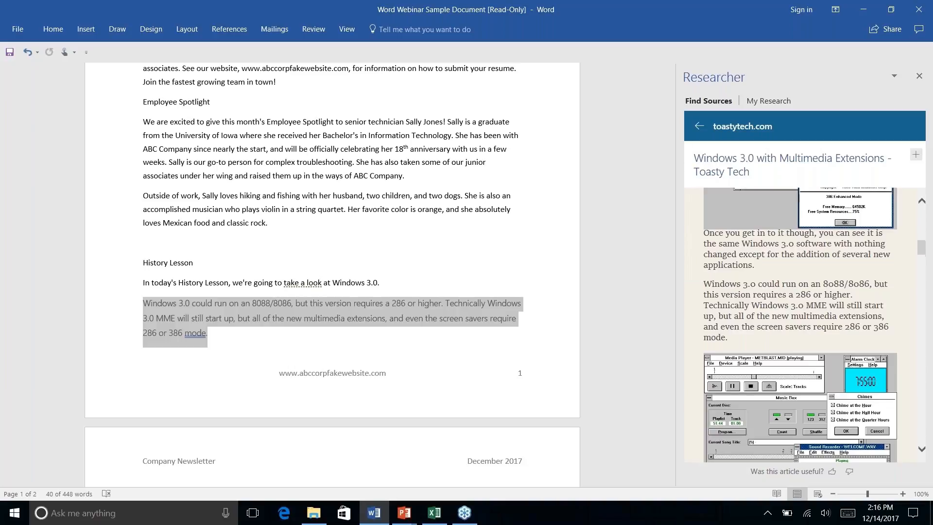
{"action": "scroll", "coordinate": [746, 298], "scroll_direction": "up", "scroll_amount": 1}
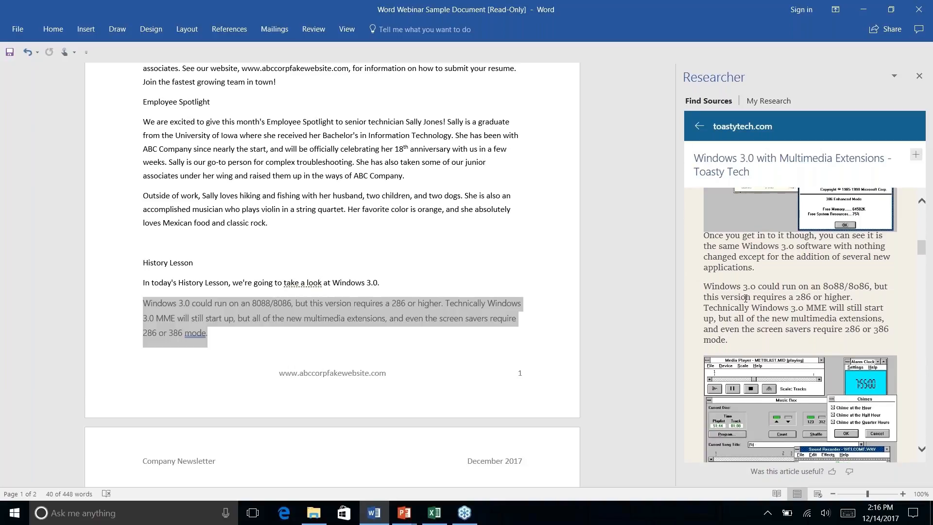
{"action": "left_click_drag", "start_coordinate": [705, 291], "coordinate": [784, 344]}
Add and cite the article's paragraph about the media player playing ".mmm" animation files under History Lesson, and review the inserted text.
{"action": "scroll", "coordinate": [785, 344], "scroll_direction": "up", "scroll_amount": 4}
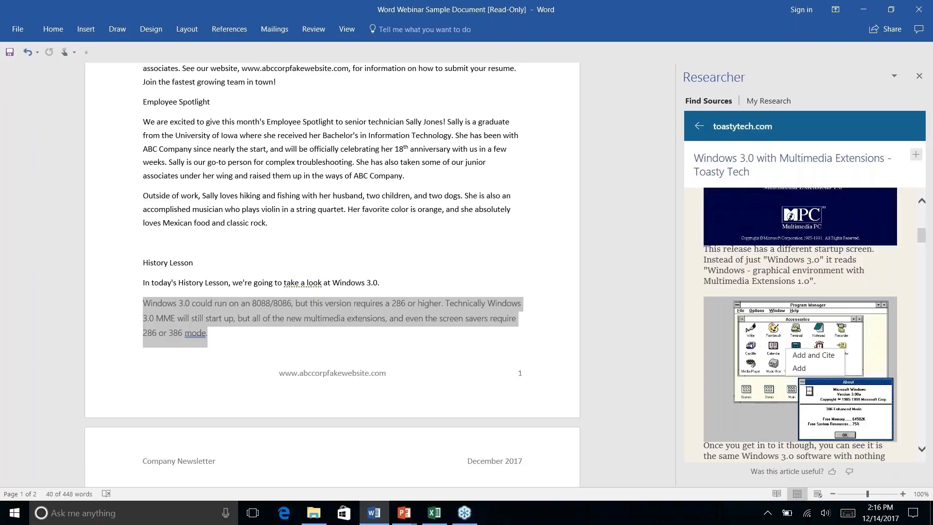
{"action": "scroll", "coordinate": [839, 436], "scroll_direction": "down", "scroll_amount": 7}
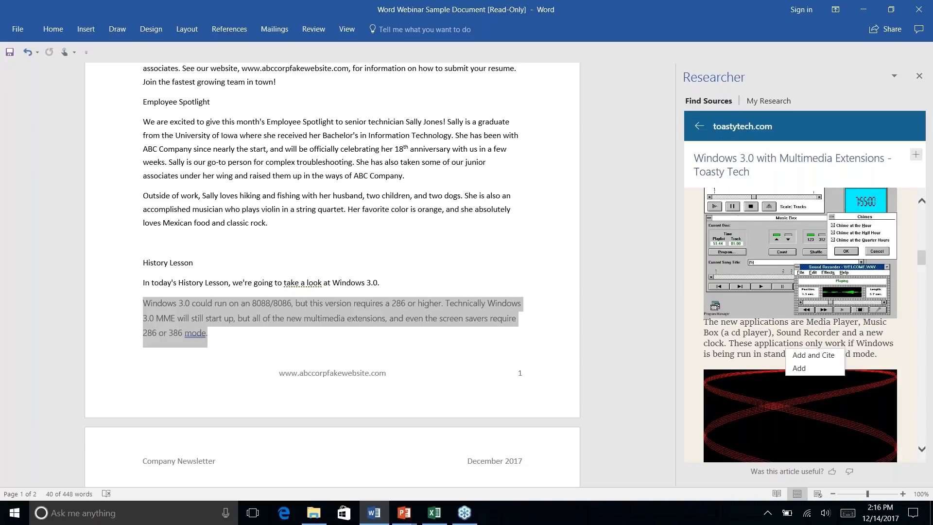
{"action": "scroll", "coordinate": [800, 324], "scroll_direction": "down", "scroll_amount": 3}
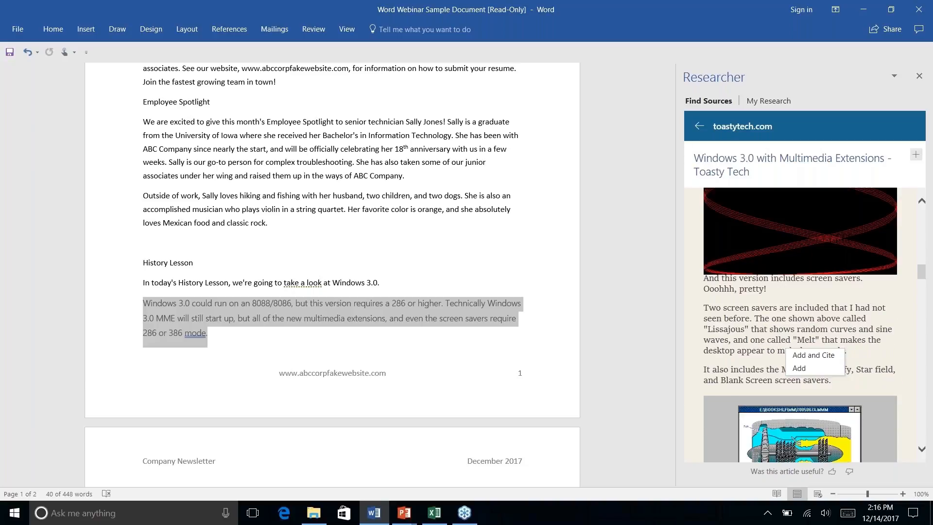
{"action": "scroll", "coordinate": [731, 314], "scroll_direction": "down", "scroll_amount": 5}
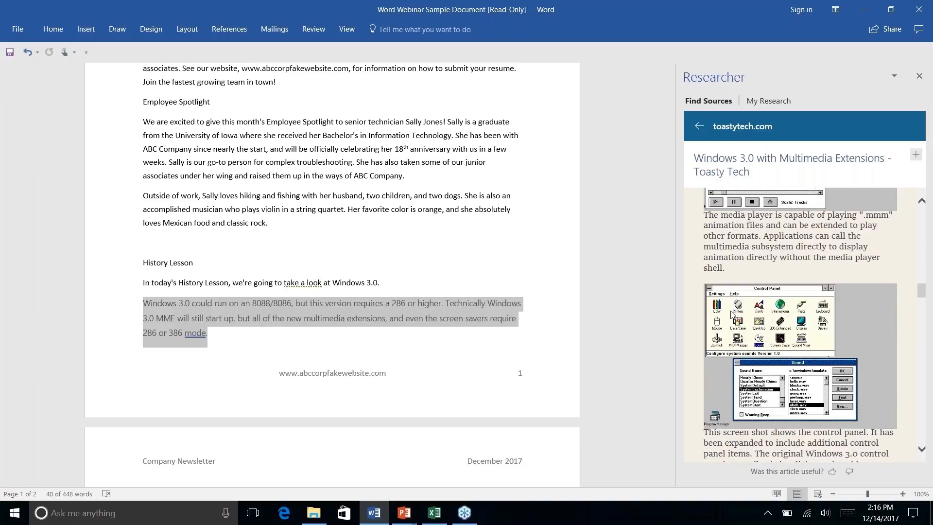
{"action": "scroll", "coordinate": [731, 313], "scroll_direction": "up", "scroll_amount": 1}
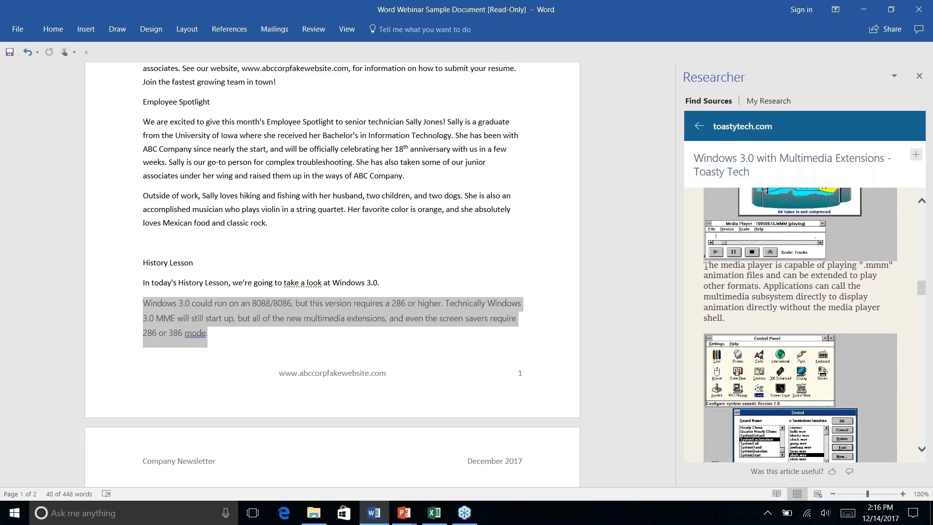
{"action": "left_click_drag", "start_coordinate": [705, 264], "coordinate": [747, 317]}
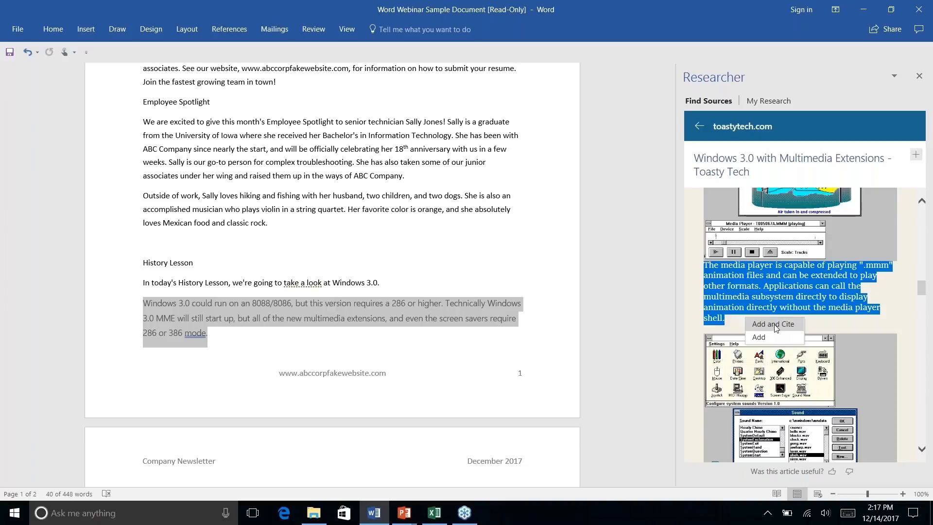
{"action": "left_click", "coordinate": [775, 325]}
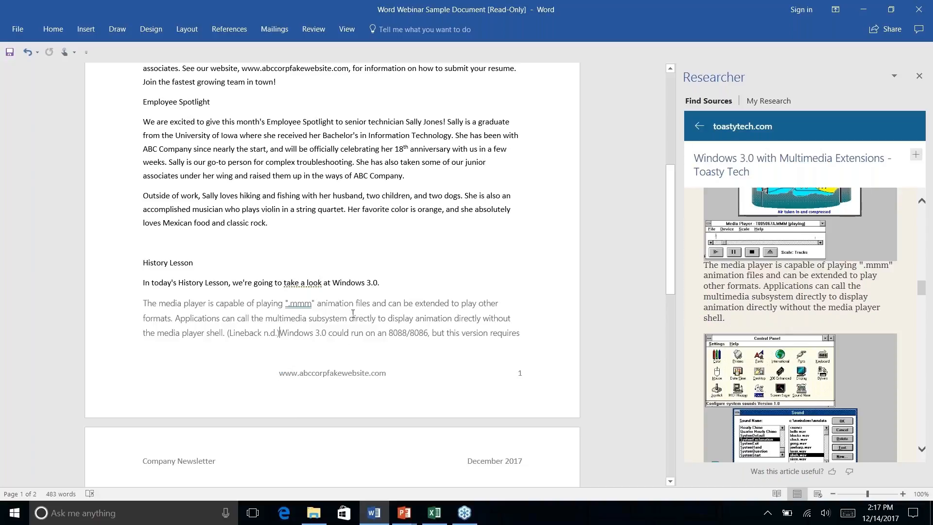
{"action": "scroll", "coordinate": [353, 314], "scroll_direction": "down", "scroll_amount": 2}
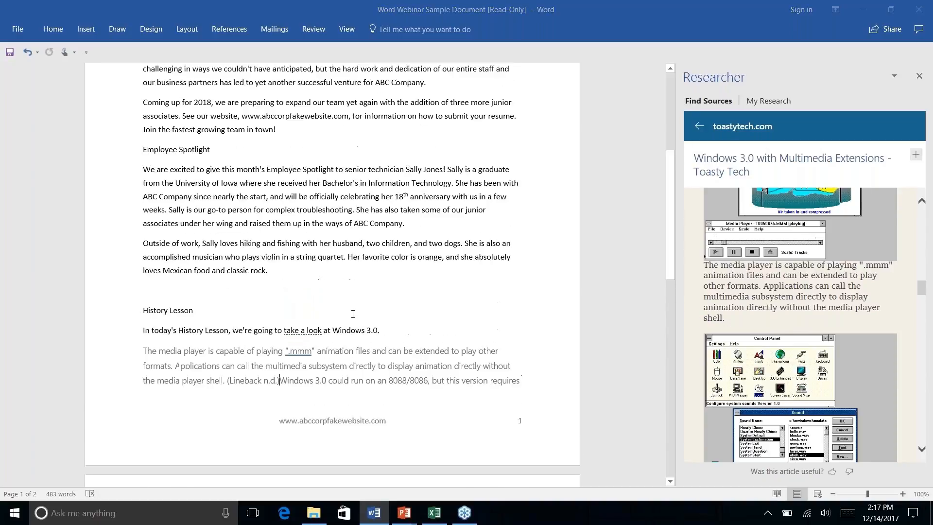
{"action": "scroll", "coordinate": [331, 276], "scroll_direction": "down", "scroll_amount": 3}
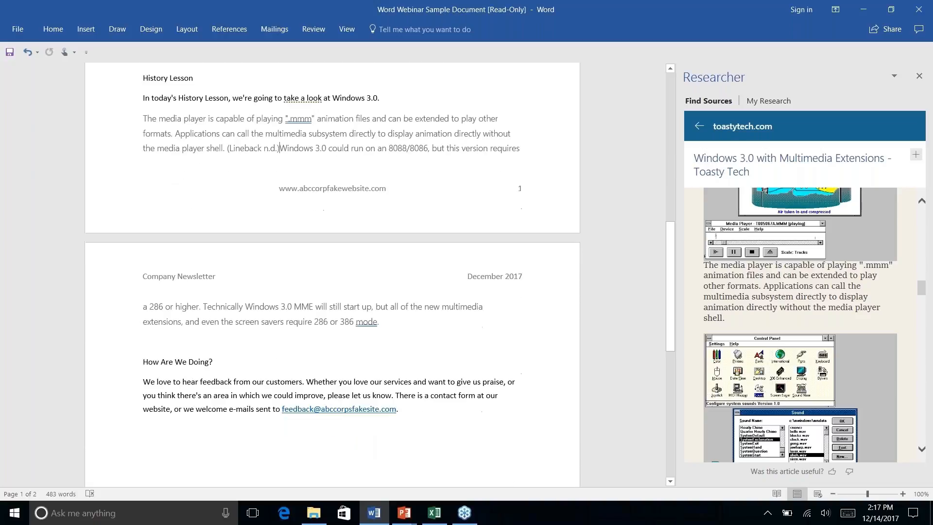
Change the document's citation style to APA Sixth Edition.
{"action": "left_click", "coordinate": [229, 28]}
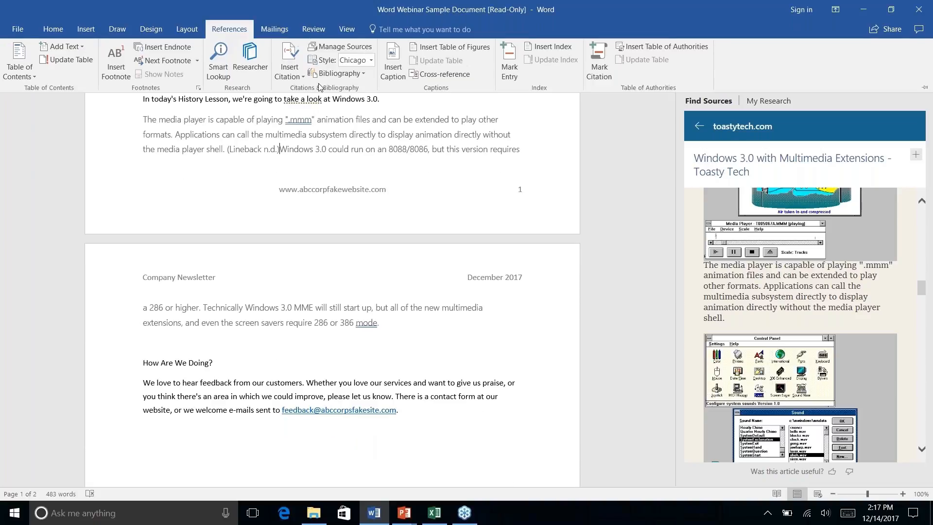
{"action": "left_click", "coordinate": [371, 60]}
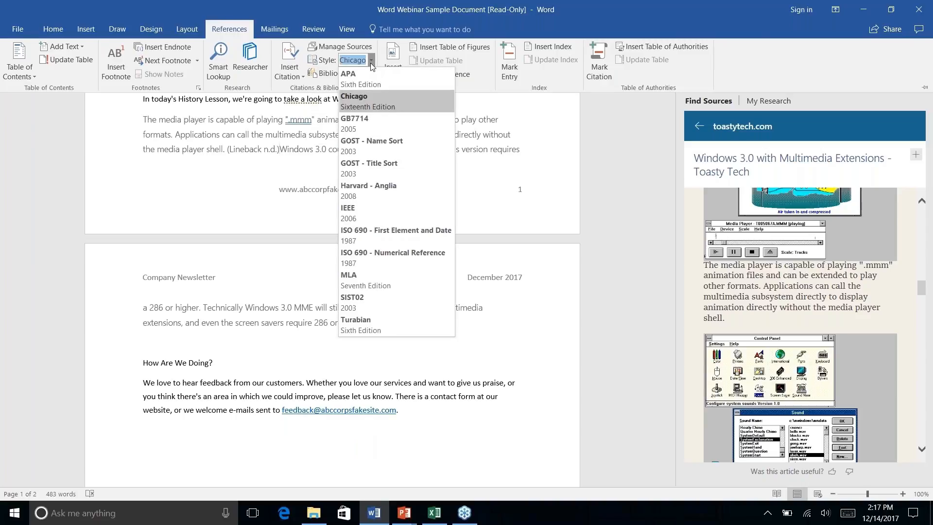
{"action": "left_click", "coordinate": [365, 85]}
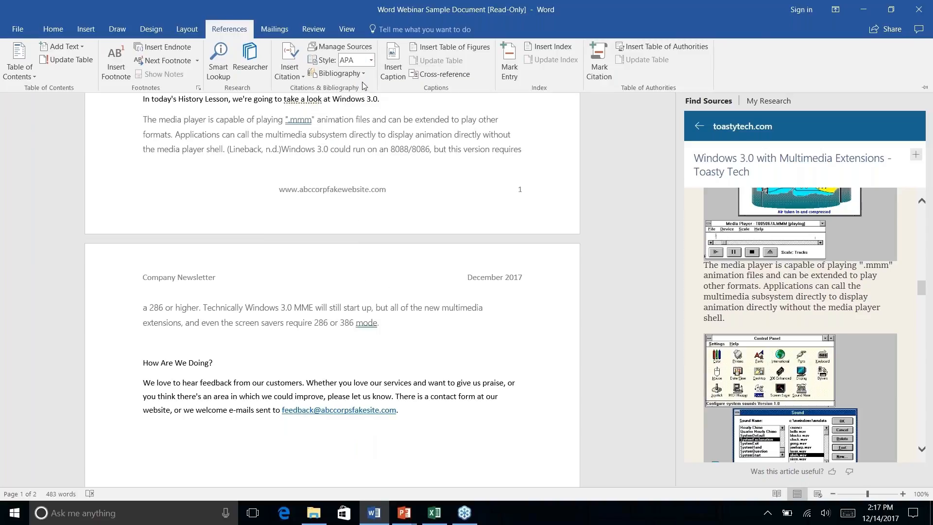
Open the source details of the media player paragraph's citation, review the available source types, and keep the source as Web site.
{"action": "left_click", "coordinate": [285, 155]}
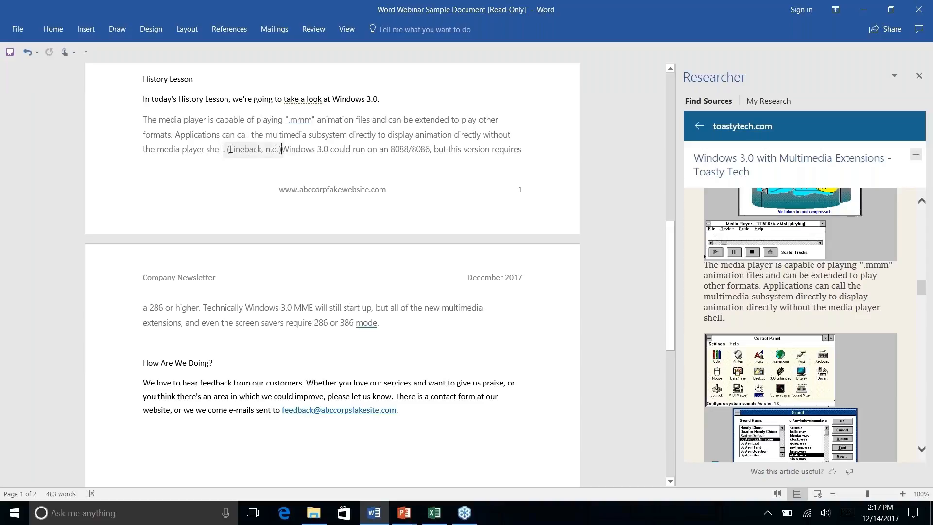
{"action": "left_click", "coordinate": [253, 149]}
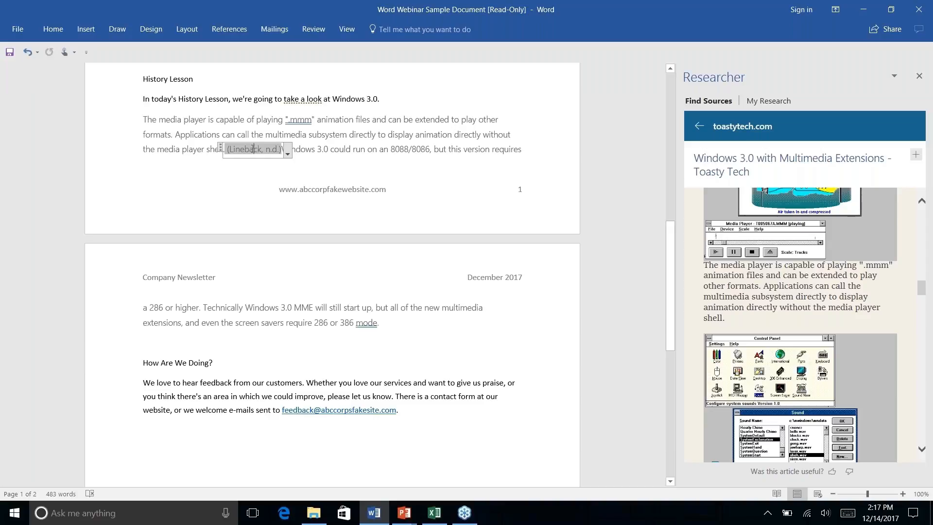
{"action": "left_click", "coordinate": [288, 155]}
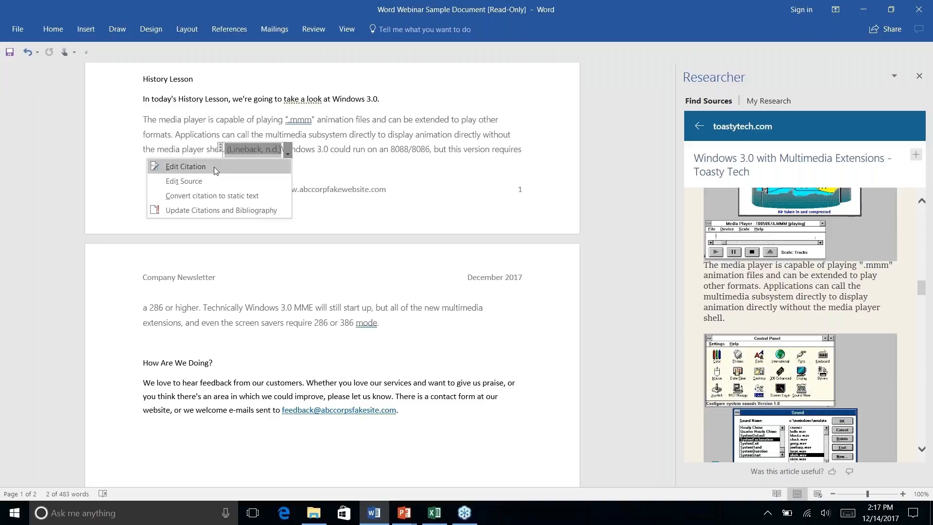
{"action": "left_click", "coordinate": [207, 181]}
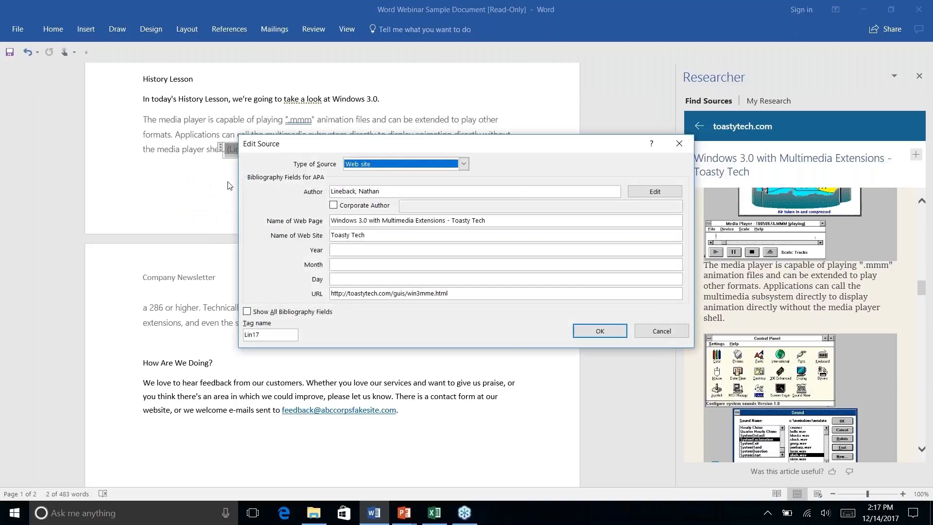
{"action": "left_click", "coordinate": [459, 167]}
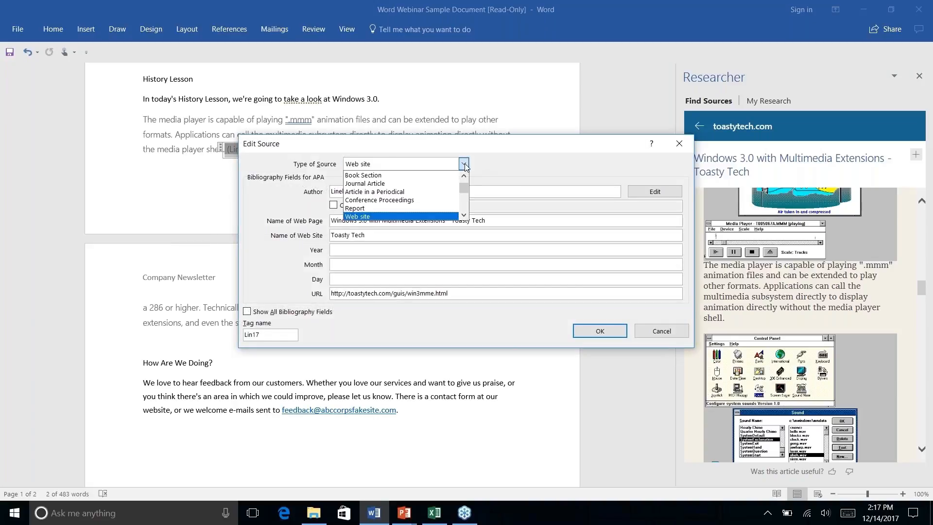
{"action": "left_click", "coordinate": [510, 168]}
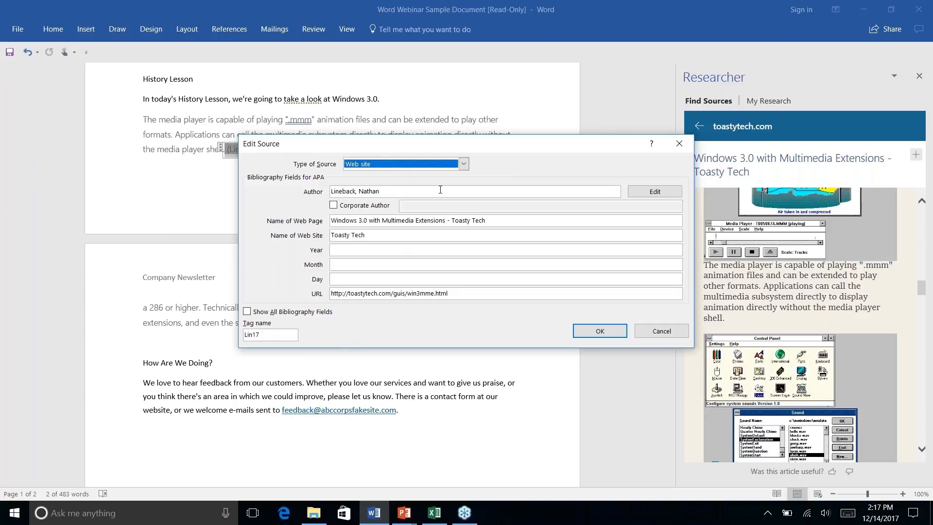
{"action": "left_click", "coordinate": [599, 331]}
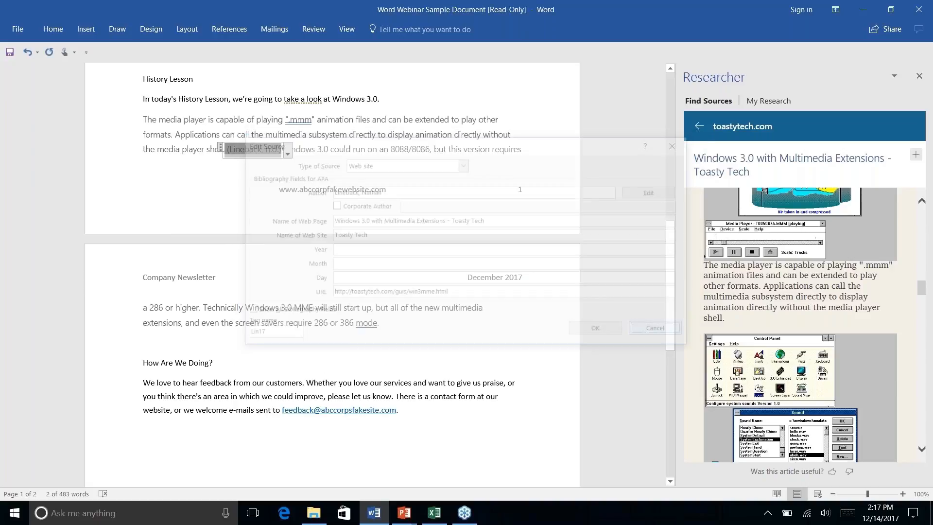
Insert a built-in References bibliography after the History Lesson text that ends with "286 or 386 mode.".
{"action": "left_click", "coordinate": [229, 29]}
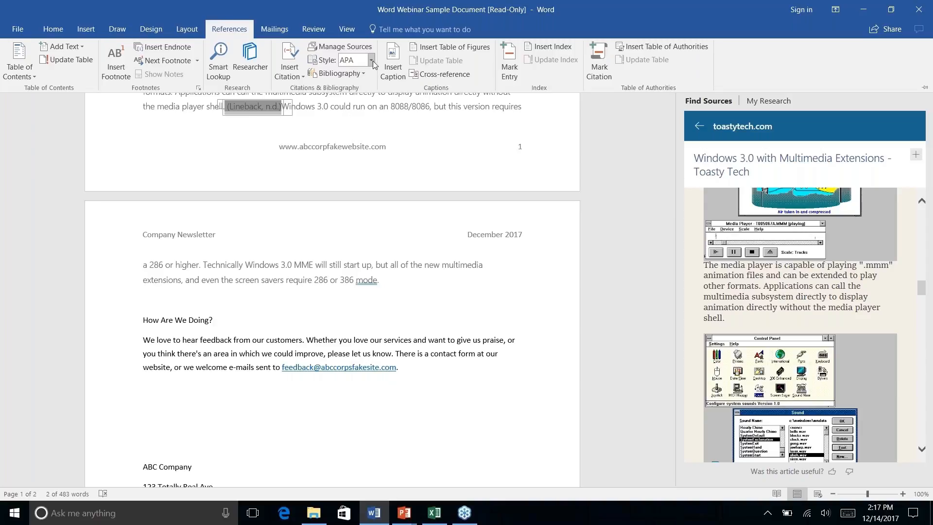
{"action": "key", "text": "ctrl+F1"}
{"action": "scroll", "coordinate": [437, 189], "scroll_direction": "down", "scroll_amount": 5}
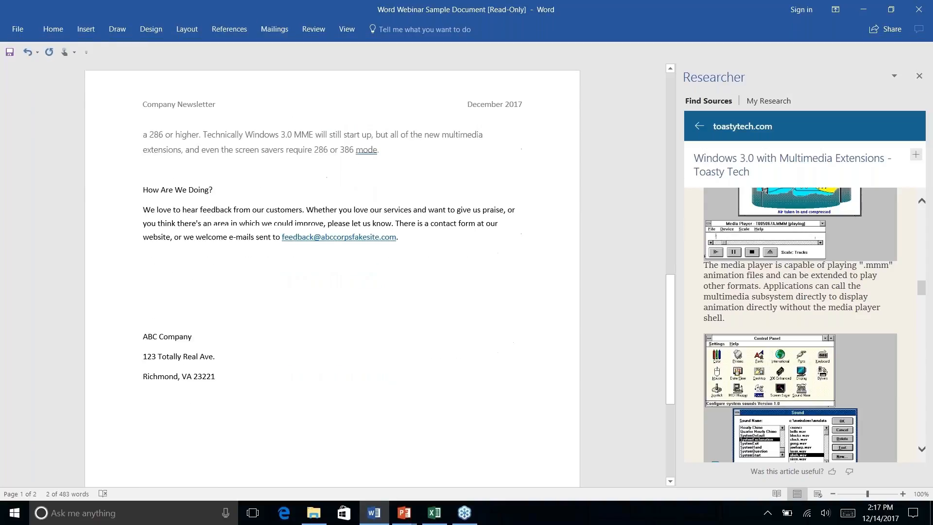
{"action": "scroll", "coordinate": [433, 184], "scroll_direction": "up", "scroll_amount": 5}
{"action": "left_click", "coordinate": [425, 178]}
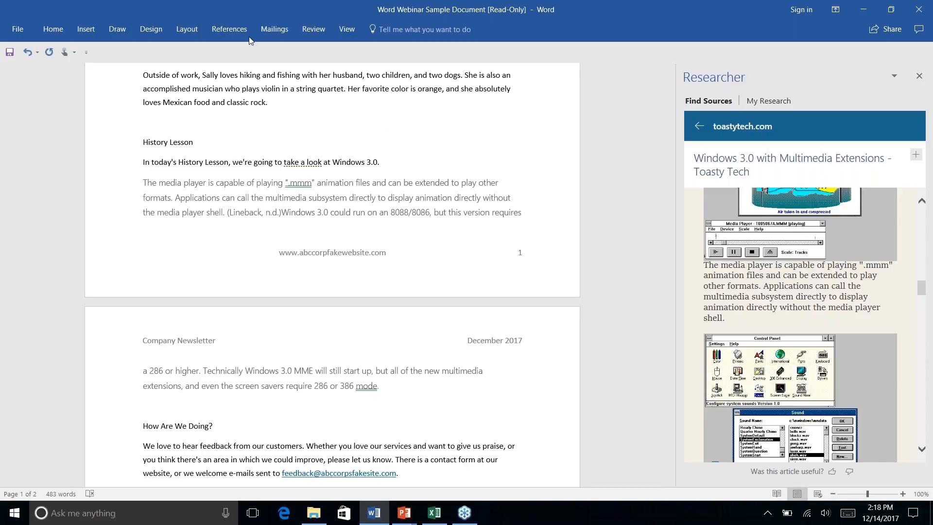
{"action": "left_click", "coordinate": [222, 30]}
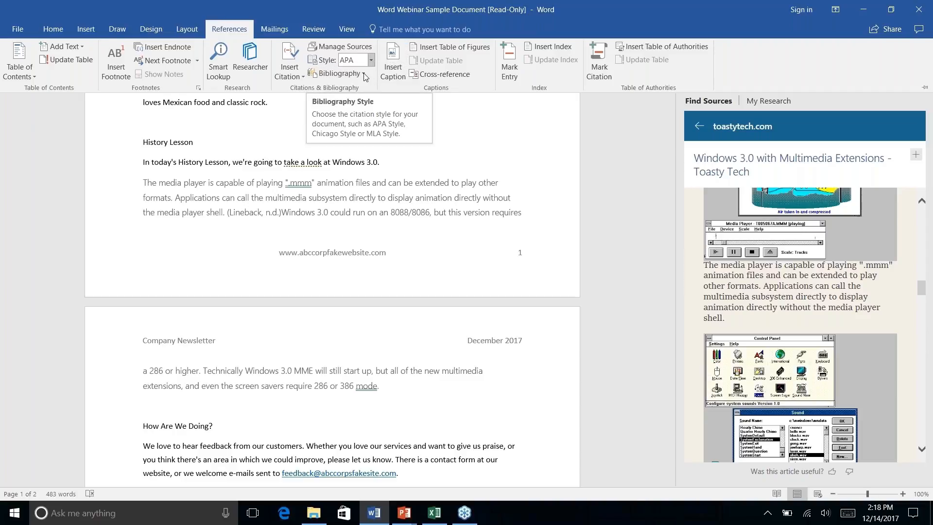
{"action": "left_click", "coordinate": [405, 394]}
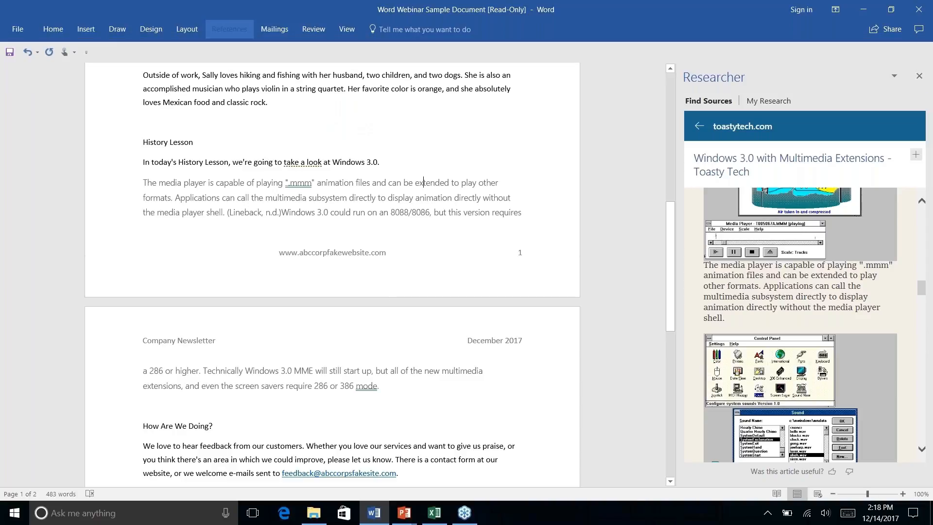
{"action": "right_click", "coordinate": [379, 389]}
{"action": "key", "text": "Escape"}
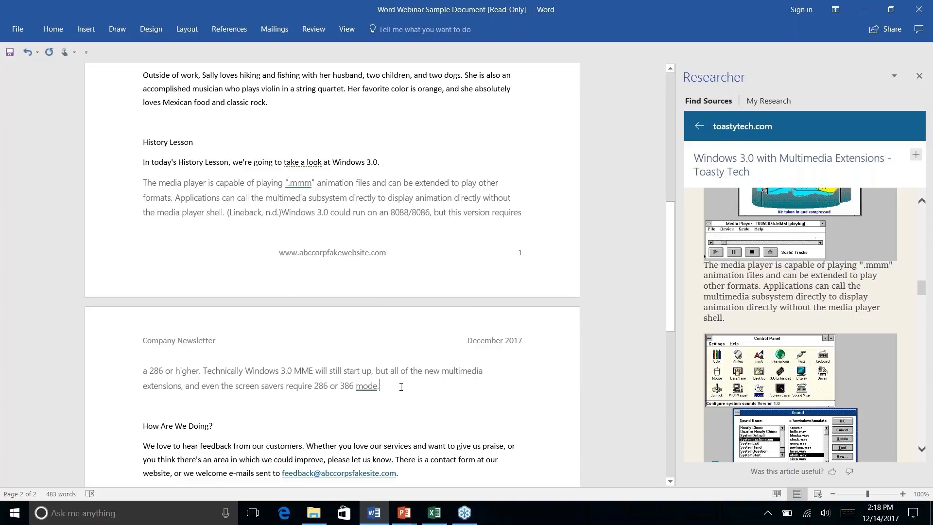
{"action": "left_click", "coordinate": [237, 33]}
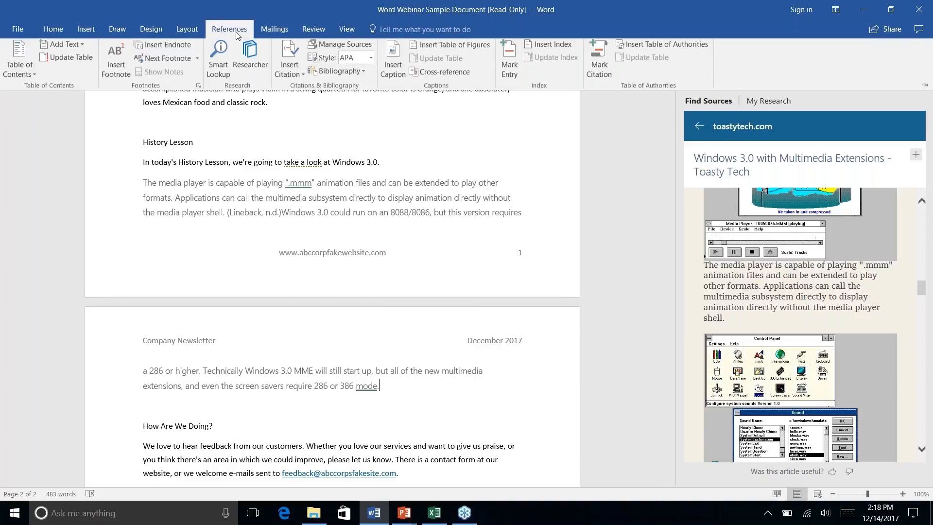
{"action": "left_click", "coordinate": [363, 74]}
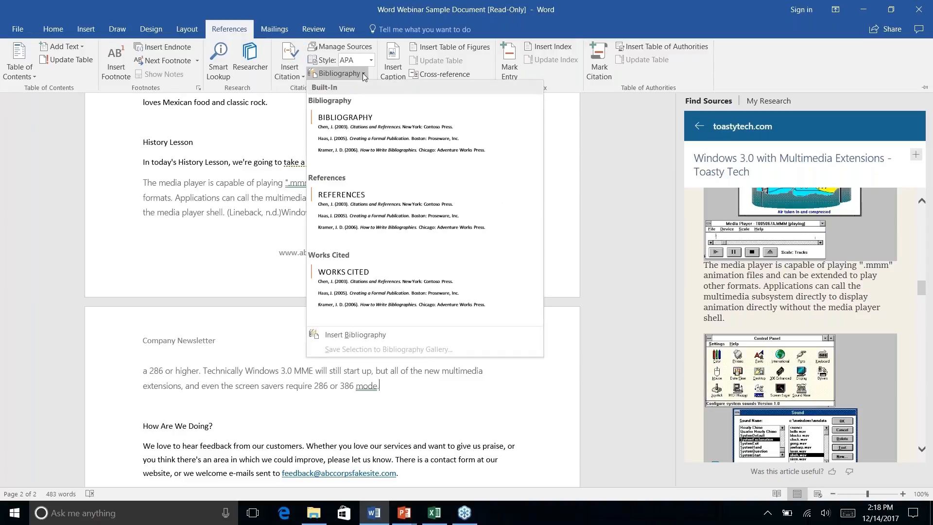
{"action": "left_click", "coordinate": [362, 220]}
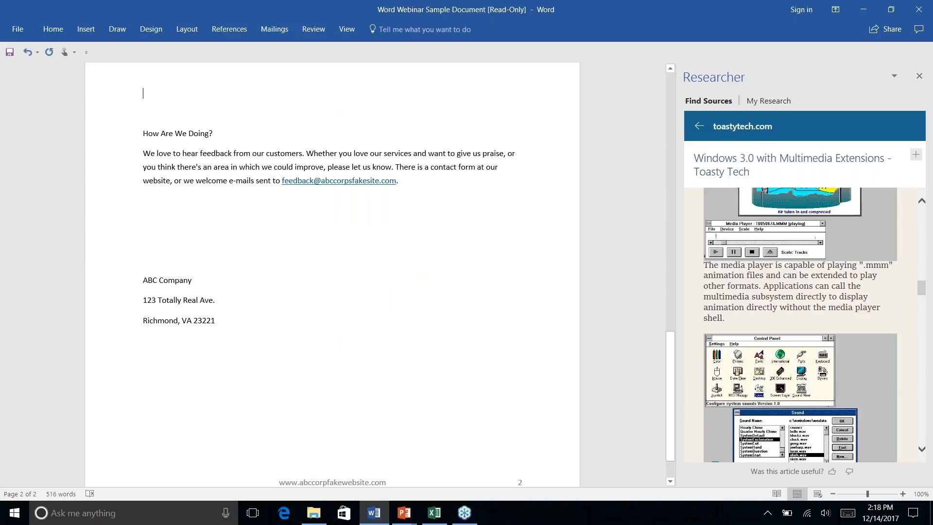
Review the inserted References list and compare its entries with the in-text citation under History Lesson.
{"action": "scroll", "coordinate": [332, 272], "scroll_direction": "up", "scroll_amount": 15}
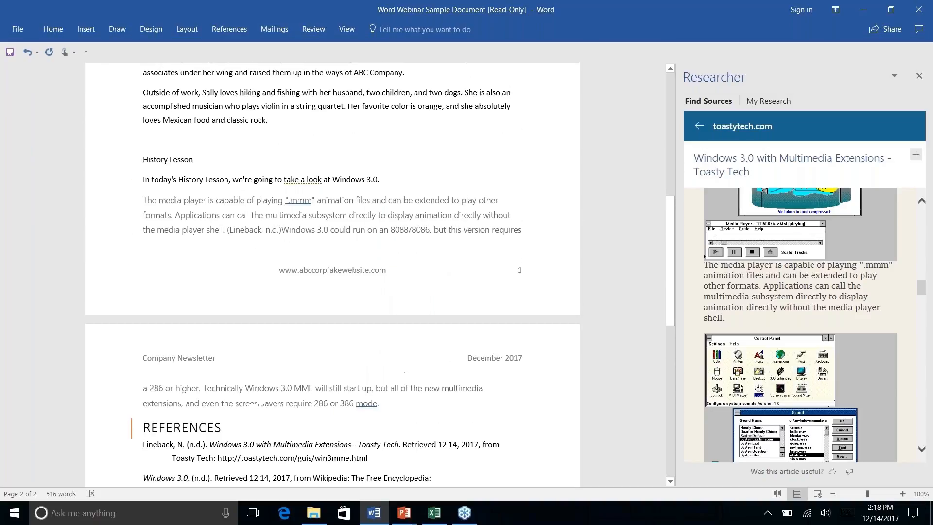
{"action": "scroll", "coordinate": [333, 272], "scroll_direction": "down", "scroll_amount": 2}
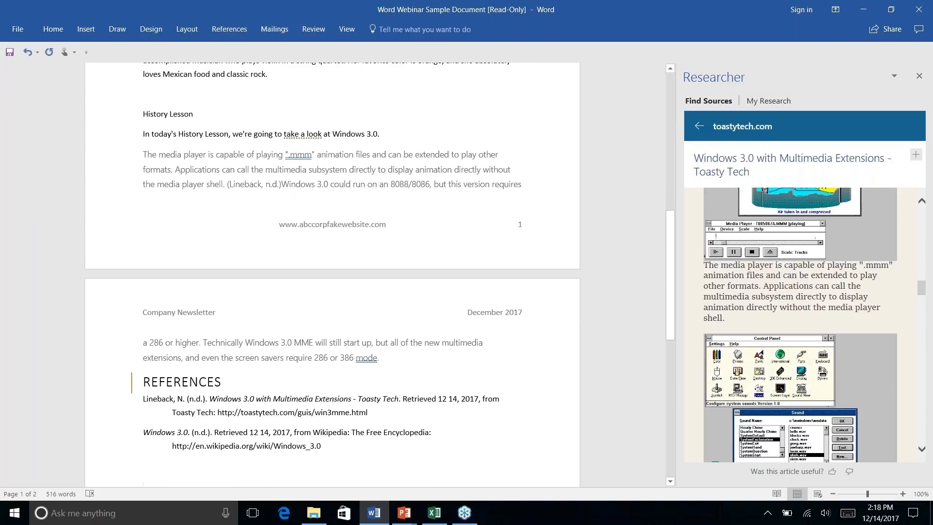
{"action": "left_click", "coordinate": [266, 183]}
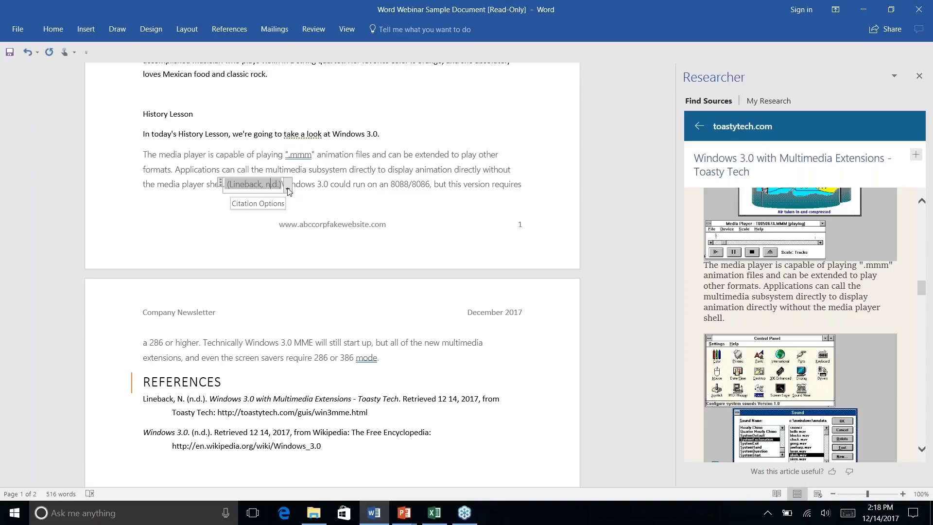
{"action": "right_click", "coordinate": [339, 342]}
{"action": "key", "text": "Escape"}
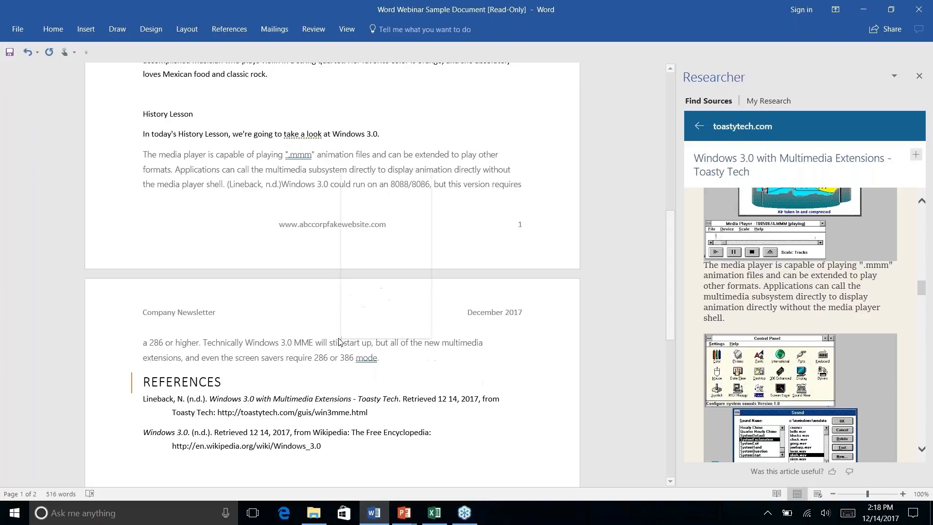
{"action": "scroll", "coordinate": [345, 325], "scroll_direction": "down", "scroll_amount": 3}
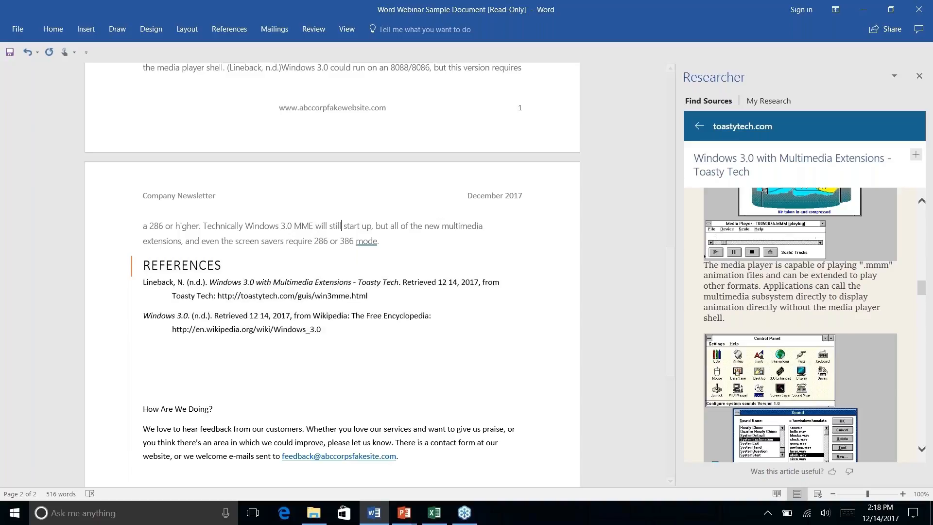
{"action": "scroll", "coordinate": [332, 292], "scroll_direction": "down", "scroll_amount": 7}
{"action": "scroll", "coordinate": [333, 291], "scroll_direction": "up", "scroll_amount": 12}
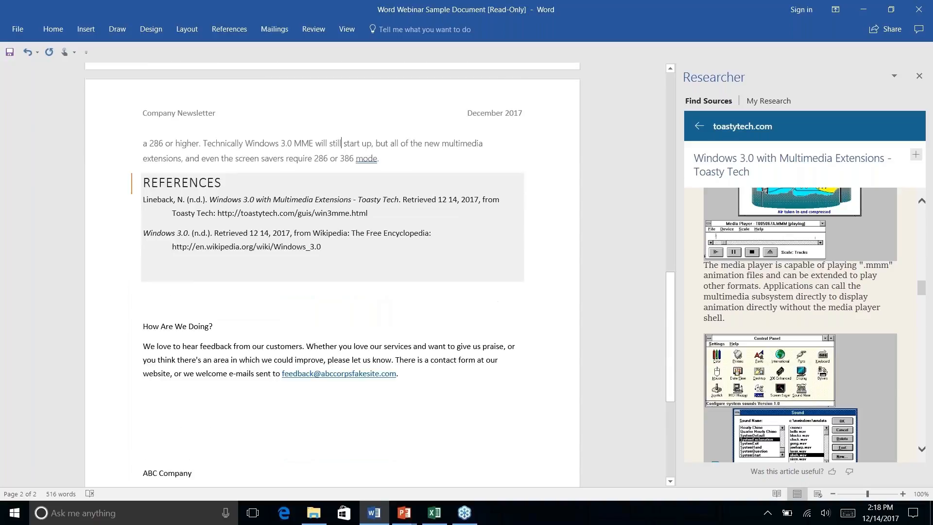
Close and reopen Researcher, check the saved items under My Research, and close Researcher again.
{"action": "left_click", "coordinate": [918, 76]}
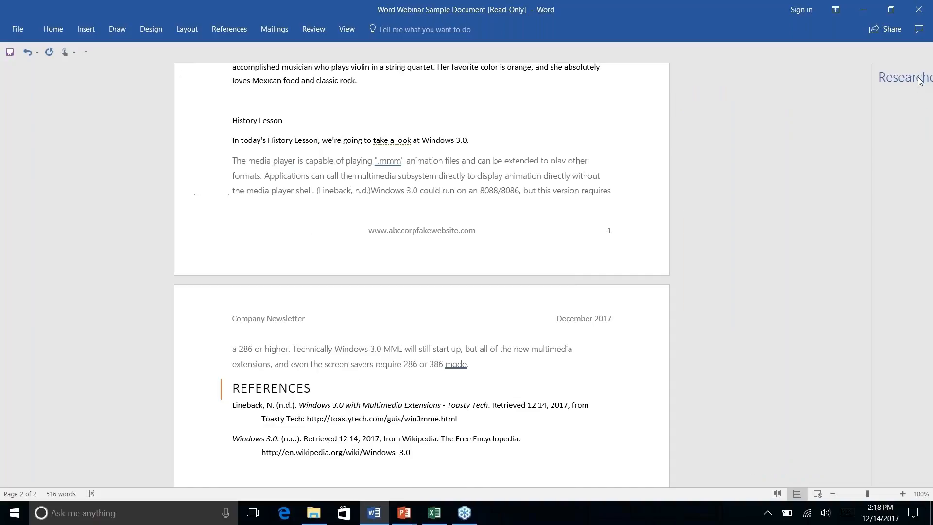
{"action": "left_click", "coordinate": [243, 28]}
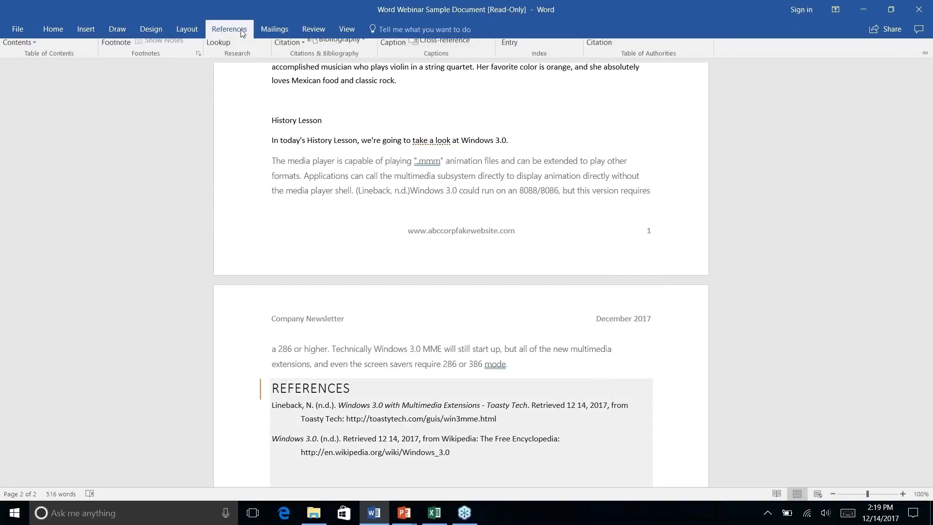
{"action": "left_click", "coordinate": [248, 60]}
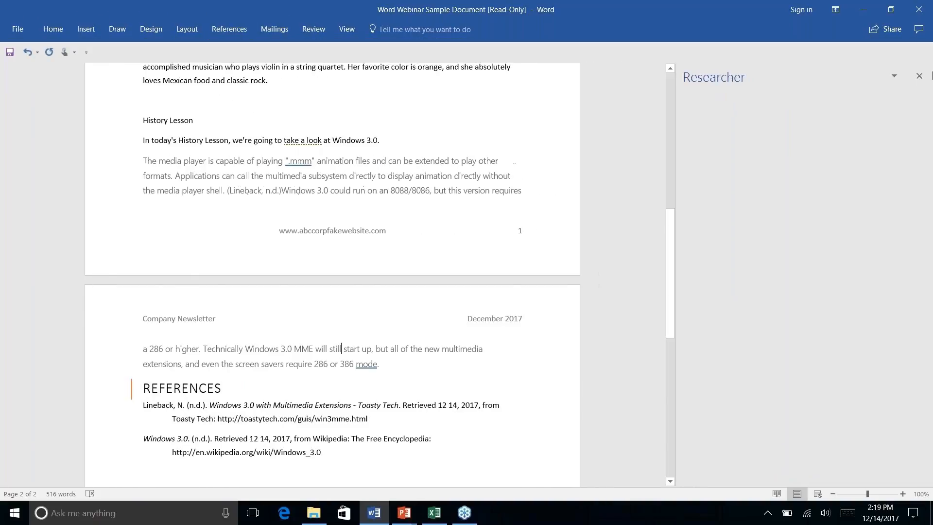
{"action": "left_click", "coordinate": [757, 102]}
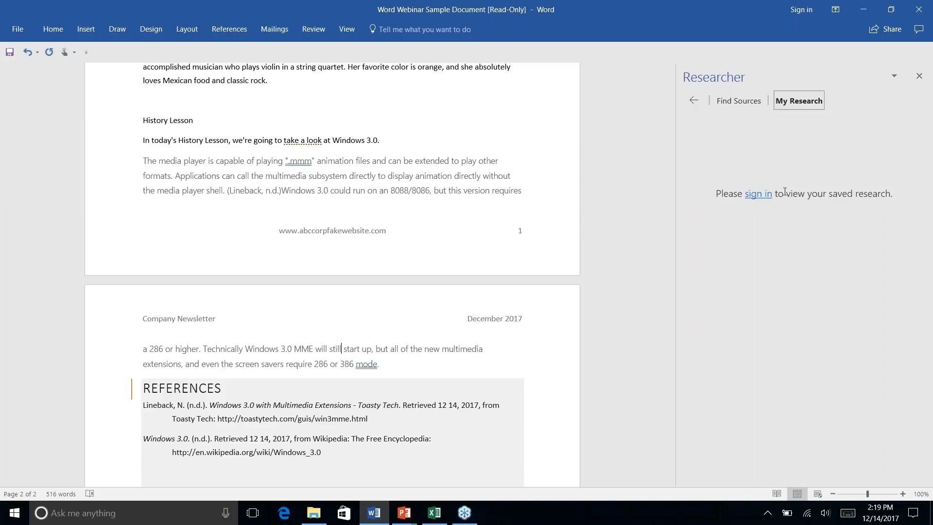
{"action": "left_click", "coordinate": [919, 77]}
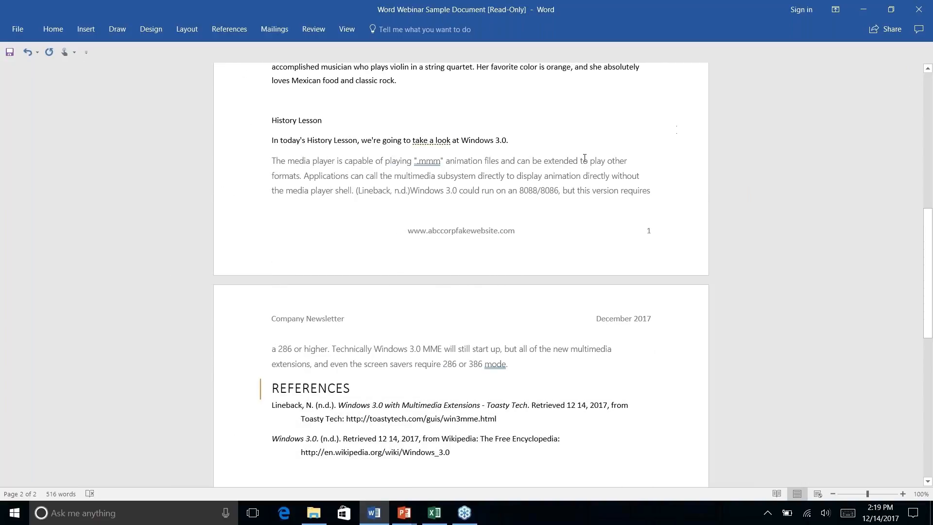
Look through the newsletter from the Introduction to the References list and back to the History Lesson section.
{"action": "scroll", "coordinate": [461, 272], "scroll_direction": "up", "scroll_amount": 10}
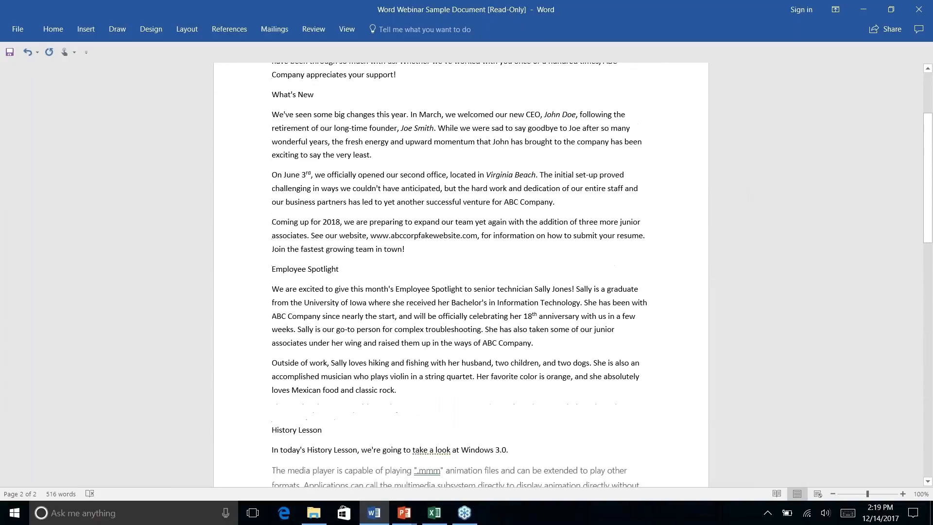
{"action": "scroll", "coordinate": [460, 272], "scroll_direction": "down", "scroll_amount": 1}
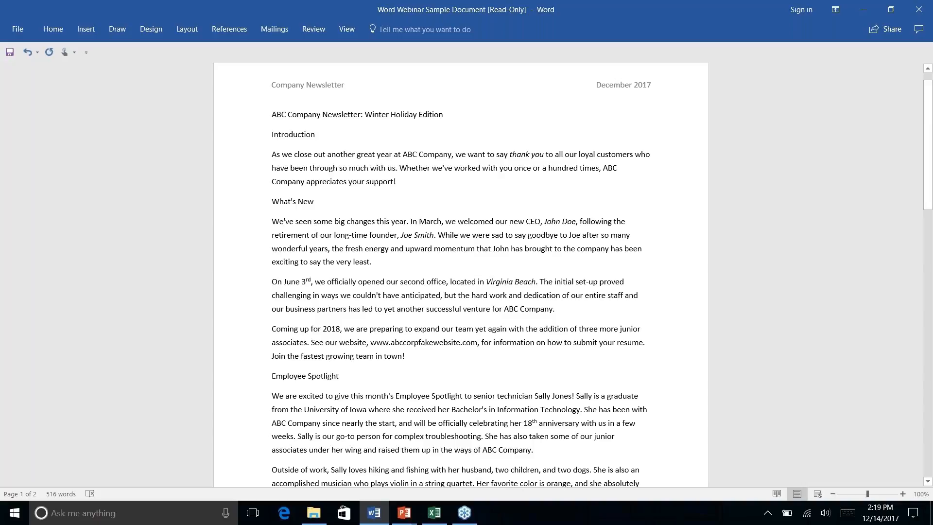
{"action": "scroll", "coordinate": [460, 272], "scroll_direction": "down", "scroll_amount": 10}
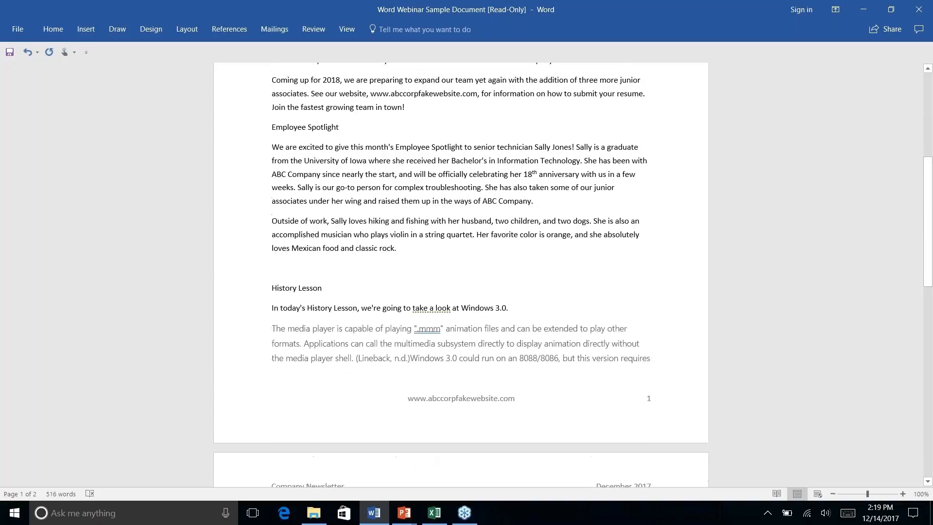
{"action": "scroll", "coordinate": [460, 272], "scroll_direction": "down", "scroll_amount": 4}
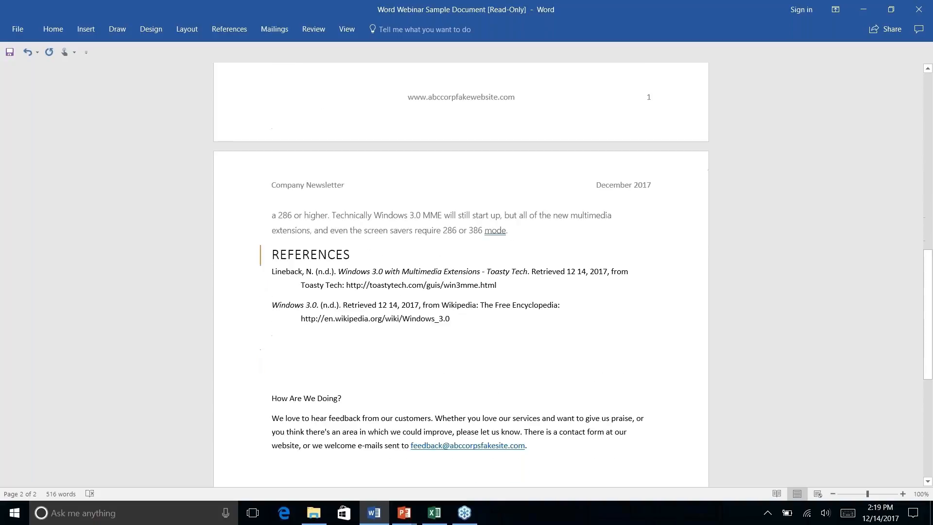
{"action": "scroll", "coordinate": [461, 272], "scroll_direction": "up", "scroll_amount": 2}
{"action": "scroll", "coordinate": [461, 272], "scroll_direction": "up", "scroll_amount": 3}
{"action": "scroll", "coordinate": [461, 272], "scroll_direction": "down", "scroll_amount": 2}
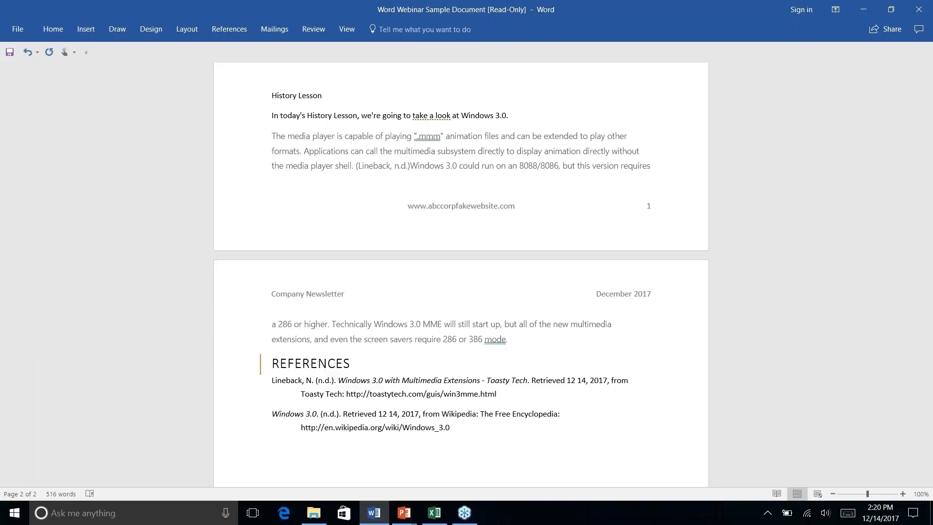
Switch to the PowerPoint slide show, advance to the Quick Parts slide, and return to the Word newsletter.
{"action": "key", "text": "alt+Tab"}
{"action": "key", "text": "Right"}
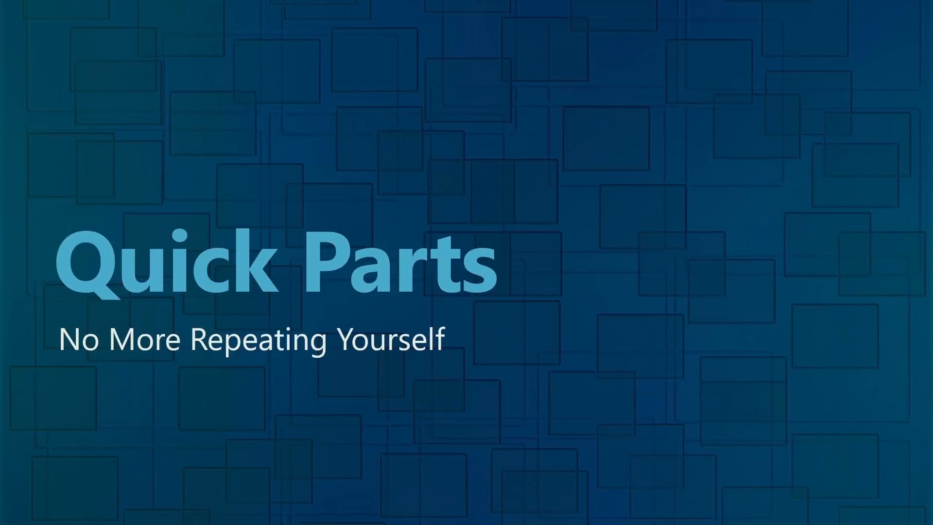
{"action": "key", "text": "alt+Tab"}
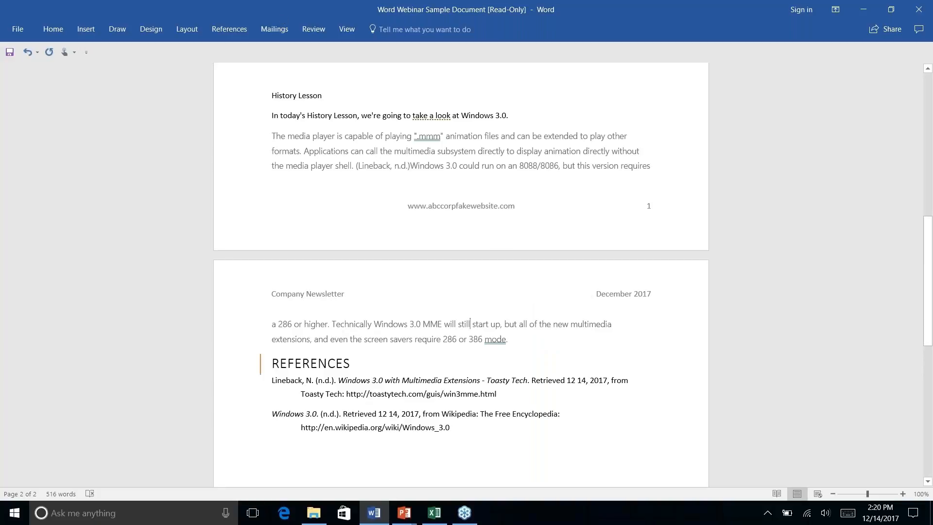
Center the three-line company address block at the end of the newsletter, below How Are We Doing?
{"action": "scroll", "coordinate": [580, 143], "scroll_direction": "up", "scroll_amount": 3}
{"action": "scroll", "coordinate": [462, 272], "scroll_direction": "down", "scroll_amount": 10}
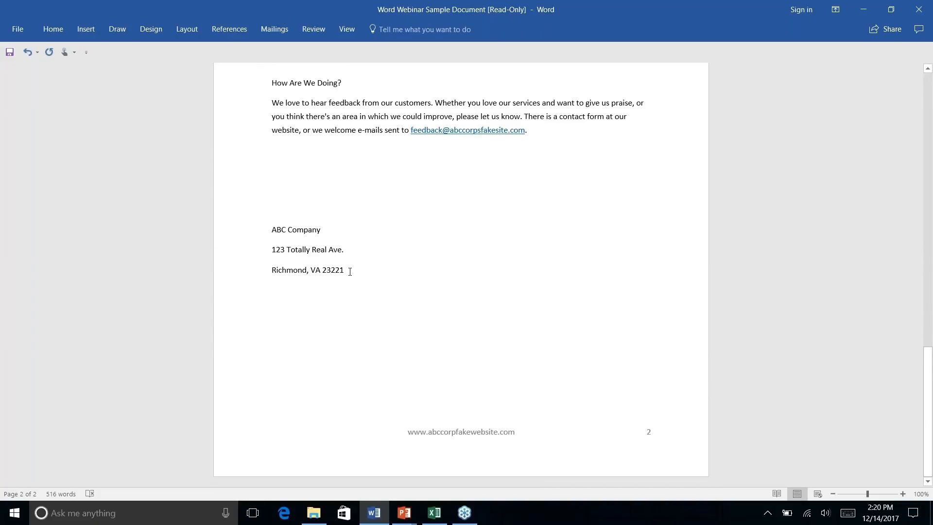
{"action": "left_click_drag", "start_coordinate": [350, 271], "coordinate": [267, 228]}
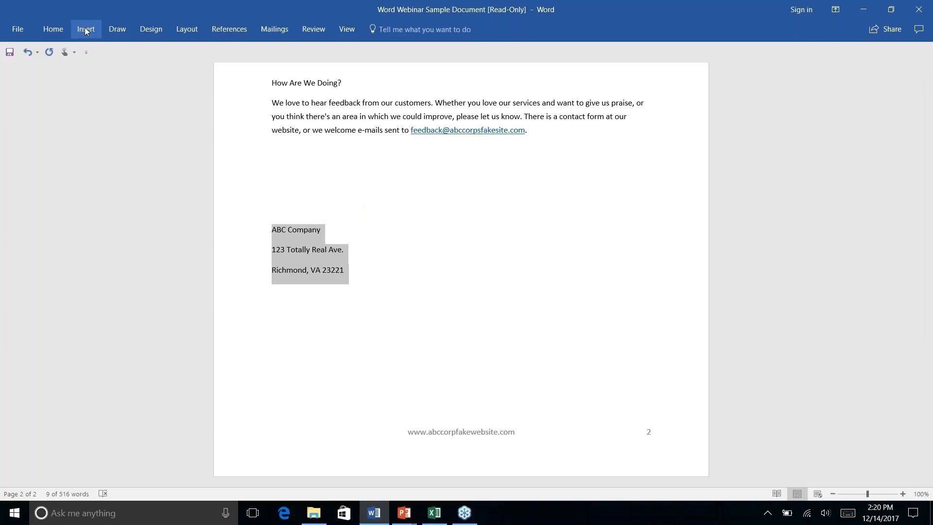
{"action": "left_click", "coordinate": [53, 29]}
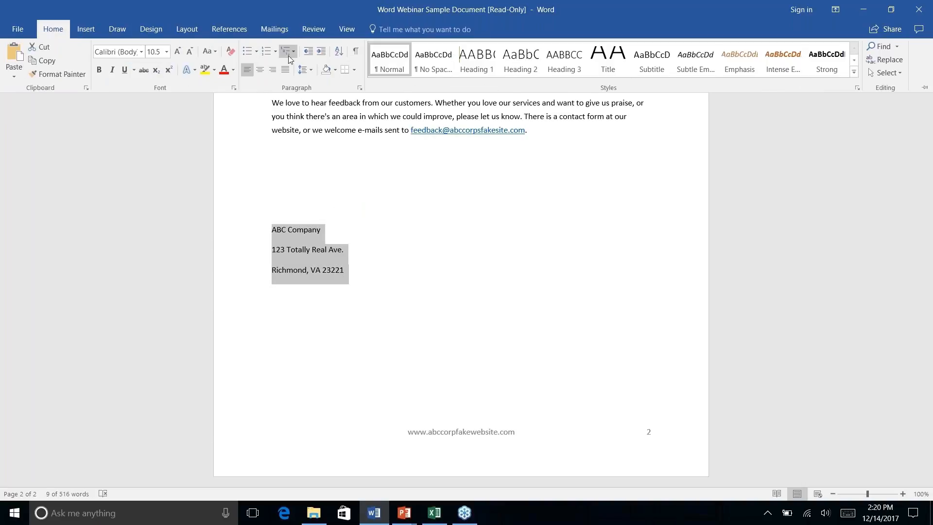
{"action": "left_click", "coordinate": [261, 71]}
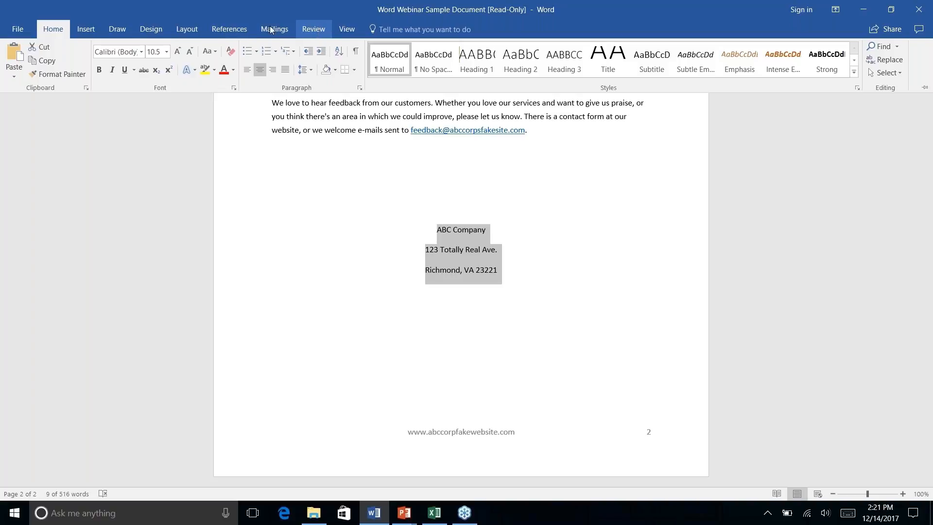
{"action": "left_click", "coordinate": [173, 30]}
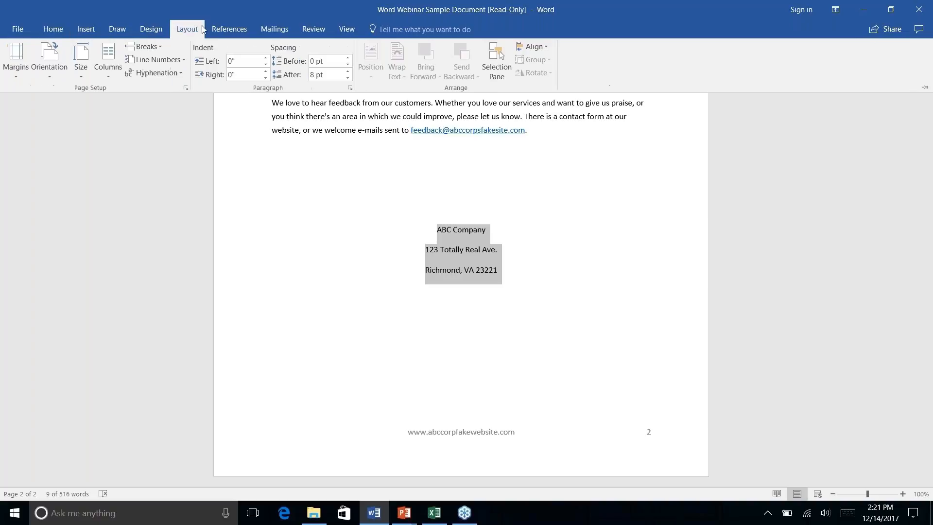
{"action": "left_click", "coordinate": [159, 31]}
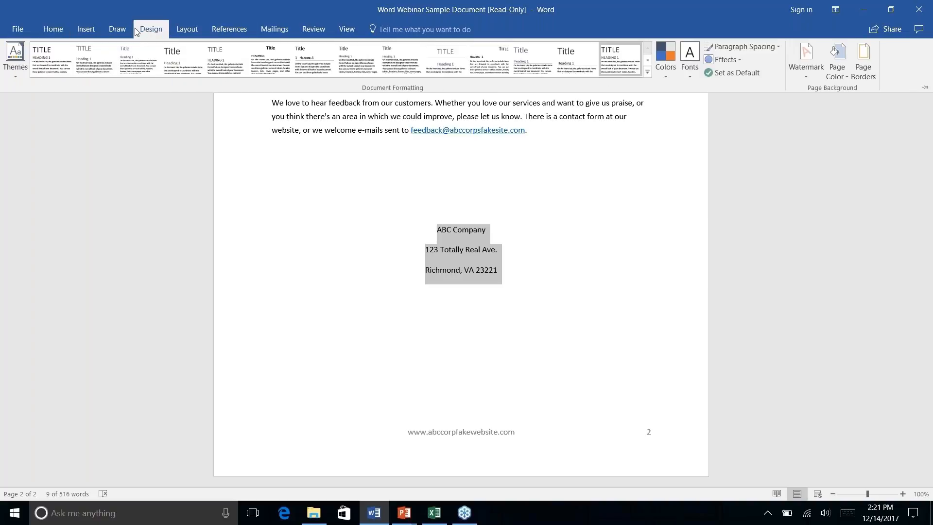
{"action": "left_click", "coordinate": [83, 31]}
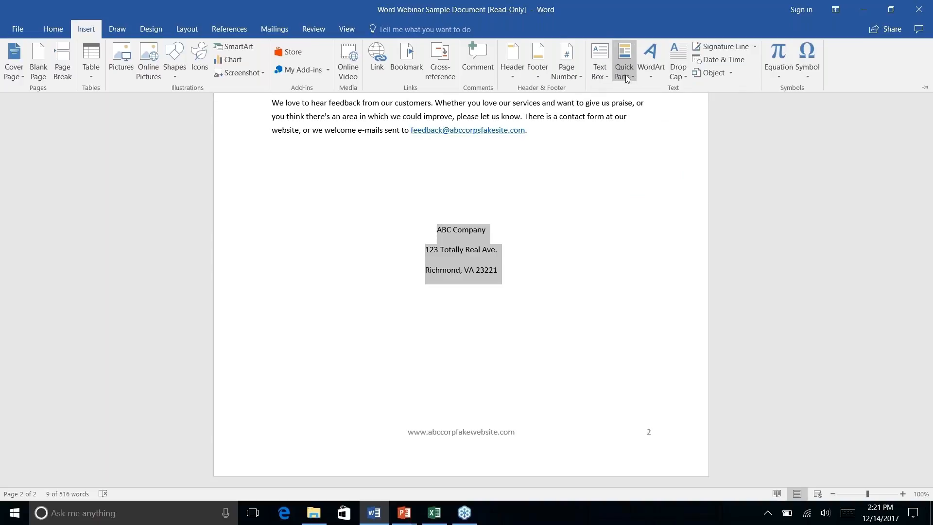
{"action": "left_click", "coordinate": [529, 209]}
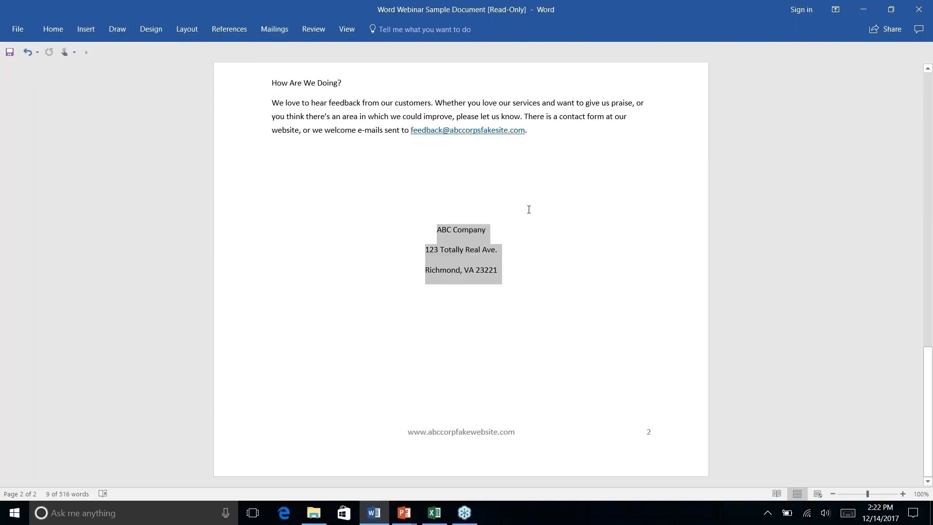
Save the selected address block to the AutoText gallery as a building block named Company Address.
{"action": "left_click", "coordinate": [86, 29]}
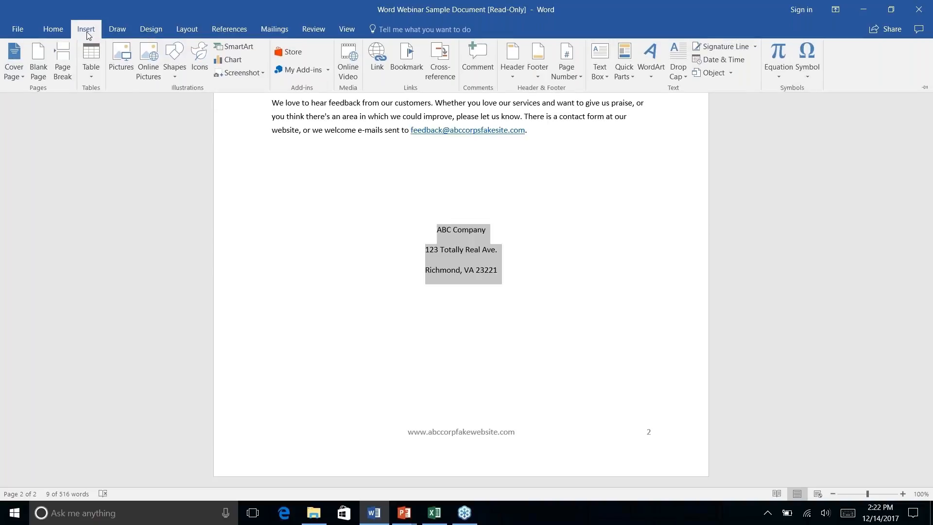
{"action": "left_click", "coordinate": [630, 78]}
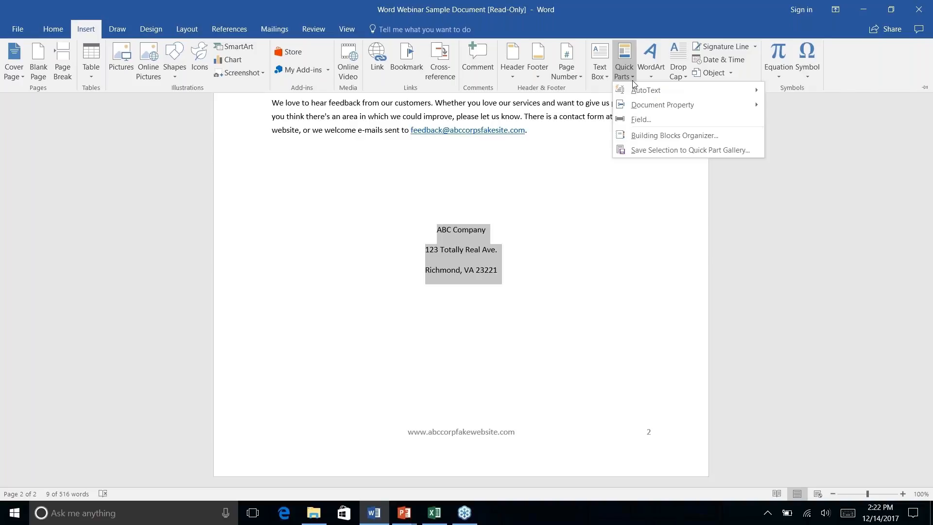
{"action": "mouse_move", "coordinate": [644, 92]}
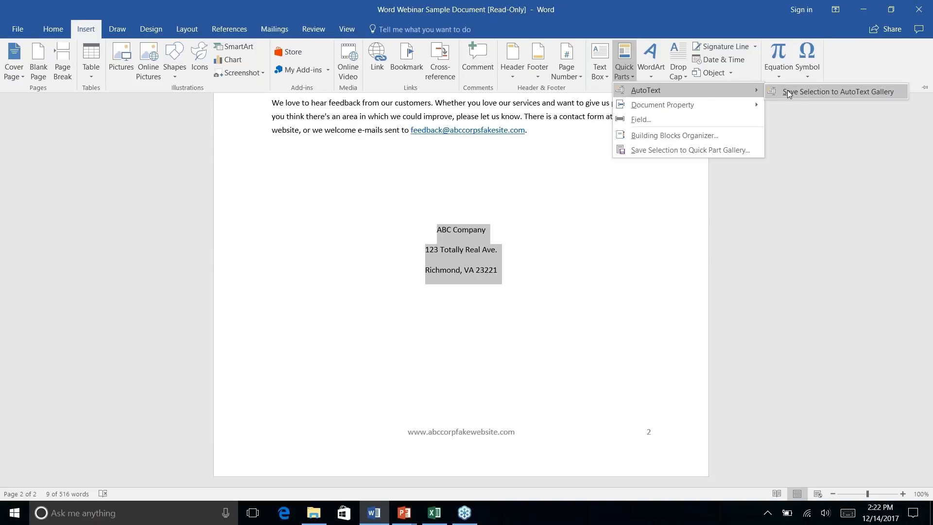
{"action": "right_click", "coordinate": [819, 93]}
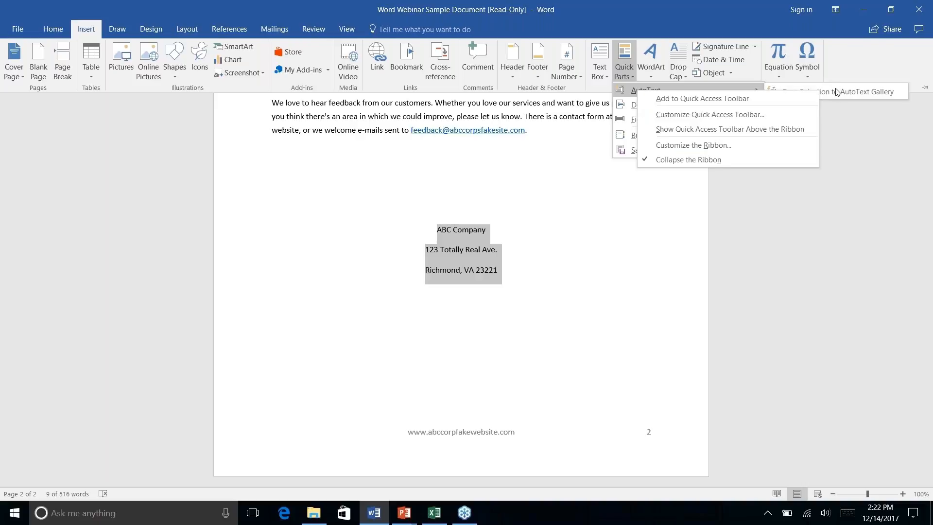
{"action": "left_click", "coordinate": [835, 89]}
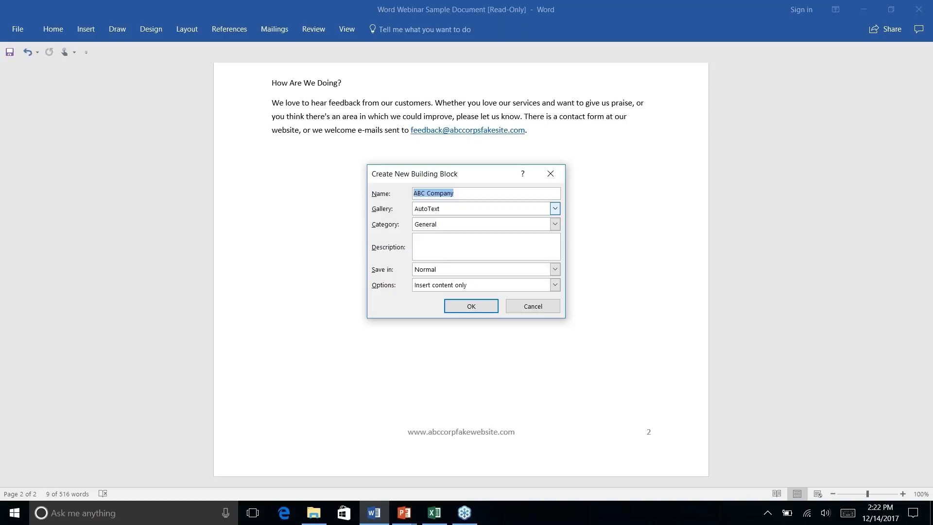
{"action": "type", "text": "Company Address"}
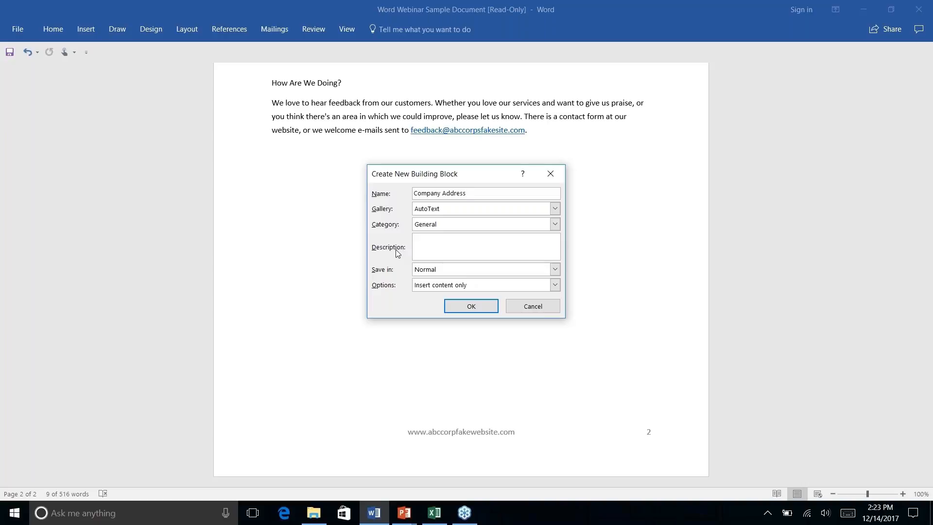
{"action": "left_click", "coordinate": [471, 306]}
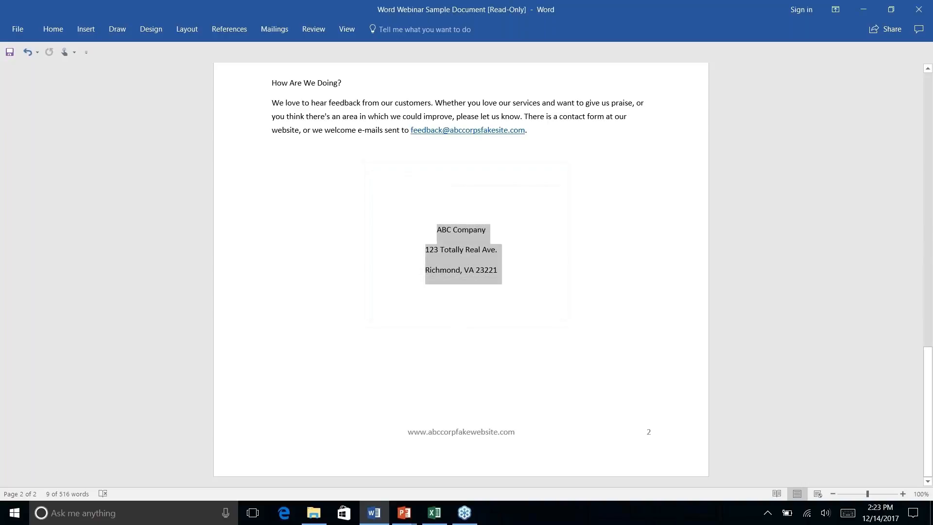
Delete the centered company address block from the end of the newsletter.
{"action": "left_click", "coordinate": [465, 250]}
{"action": "left_click_drag", "start_coordinate": [496, 271], "coordinate": [436, 228]}
{"action": "key", "text": "Delete"}
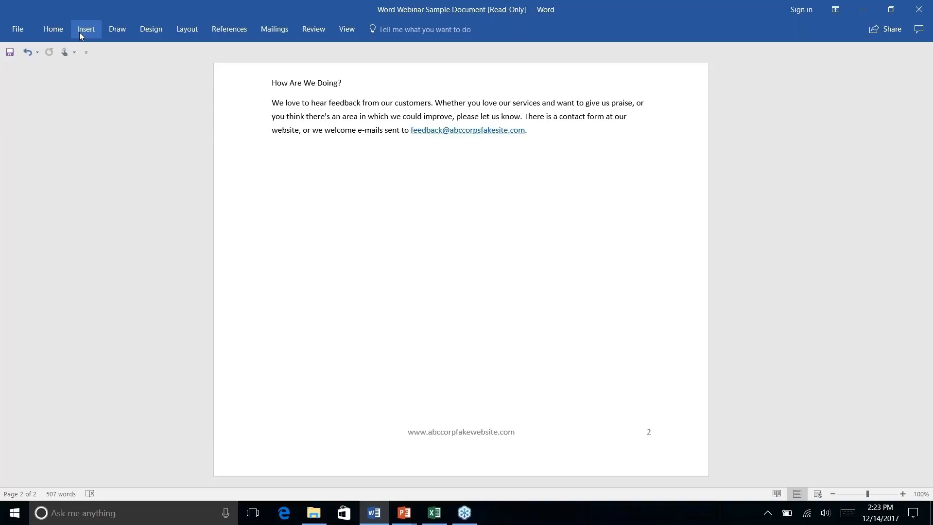
Insert the Company Address AutoText entry from Quick Parts at the end of the newsletter.
{"action": "left_click", "coordinate": [79, 34]}
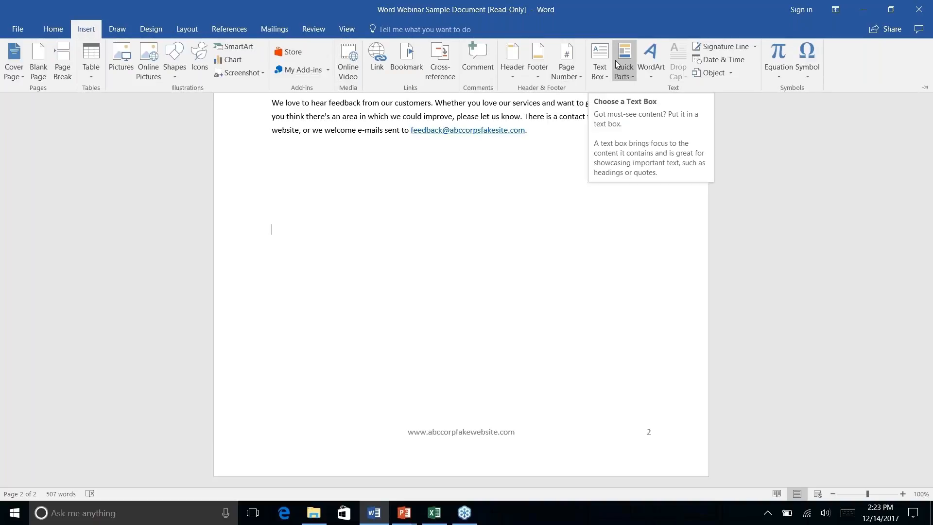
{"action": "right_click", "coordinate": [632, 81]}
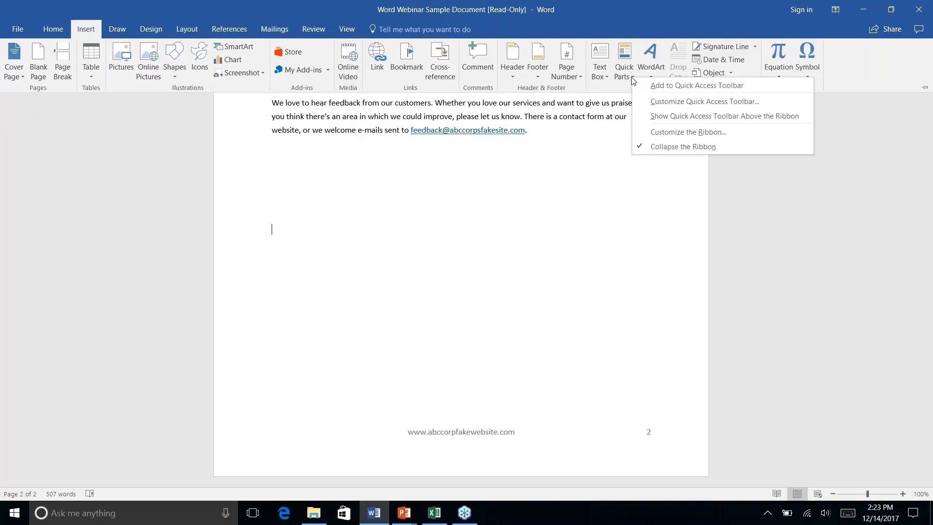
{"action": "left_click", "coordinate": [622, 77]}
{"action": "left_click", "coordinate": [622, 72]}
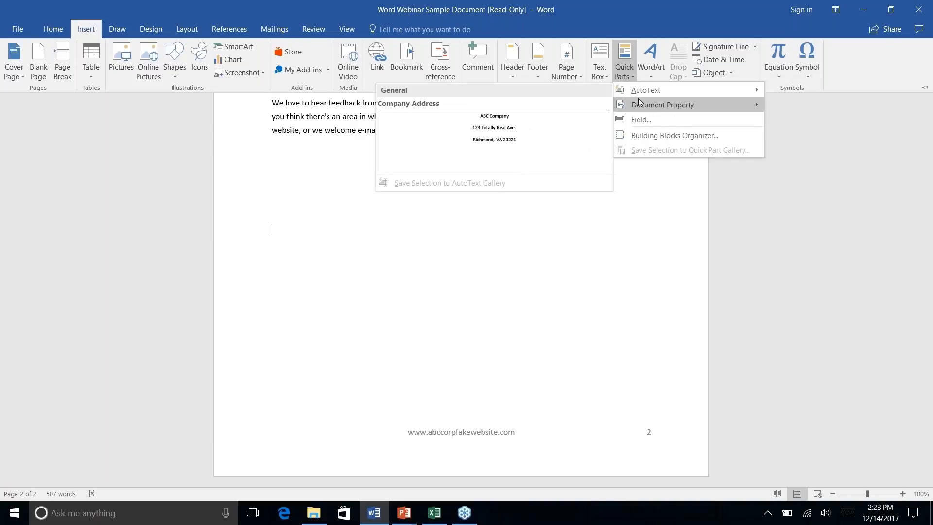
{"action": "mouse_move", "coordinate": [643, 93]}
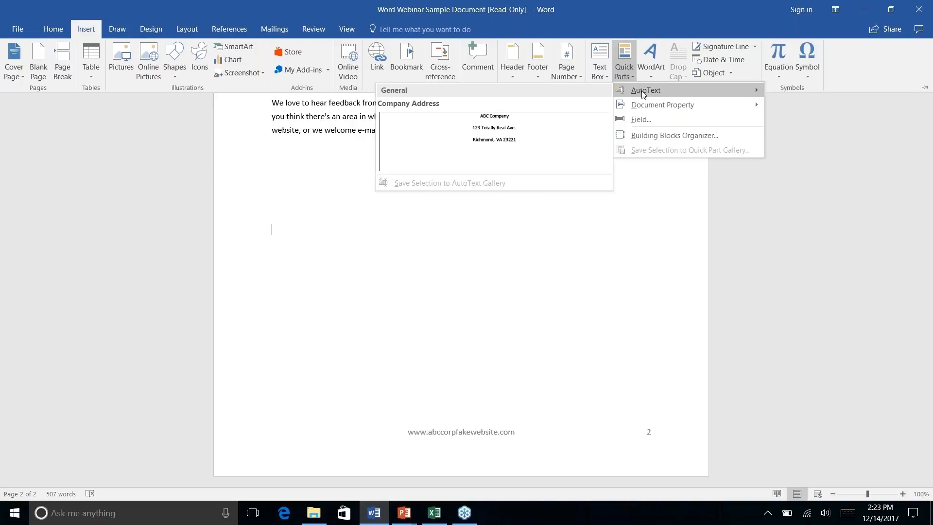
{"action": "left_click", "coordinate": [496, 139]}
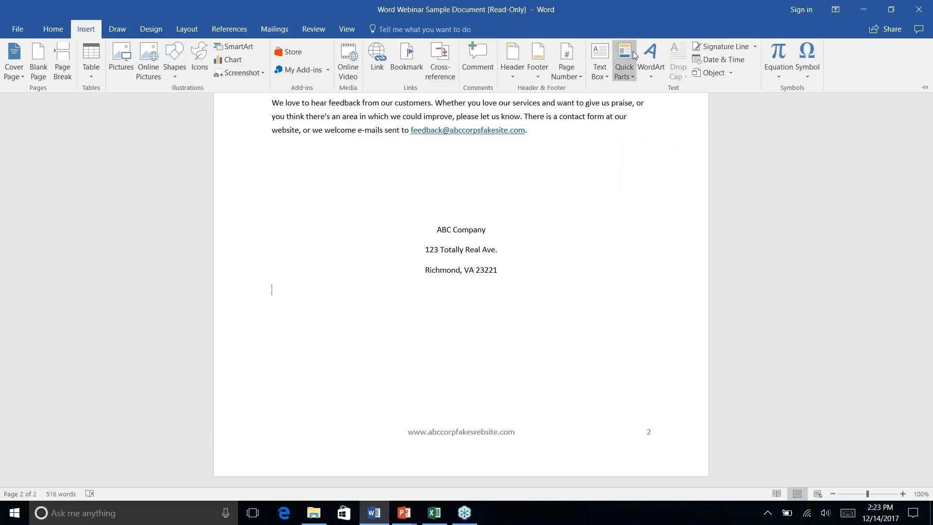
Open the Building Blocks Organizer and sort its entries by name and finally by gallery.
{"action": "left_click", "coordinate": [631, 77]}
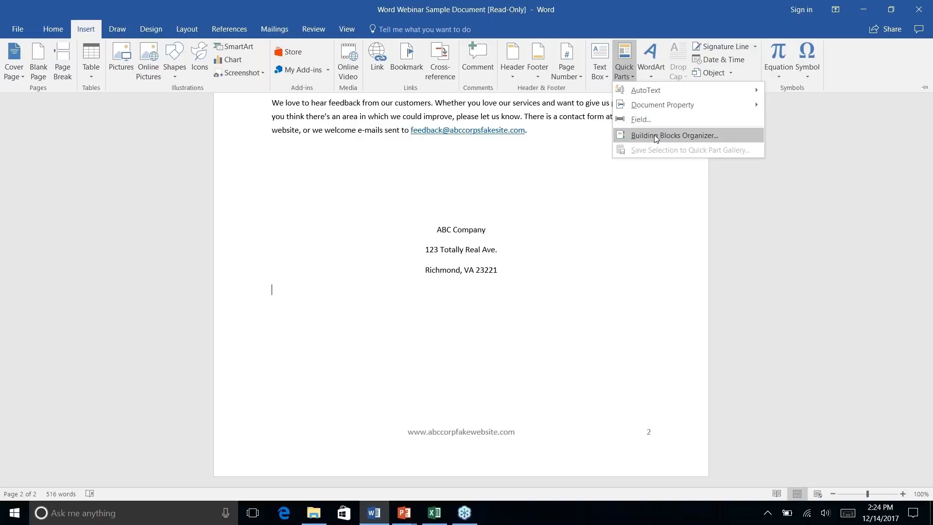
{"action": "left_click", "coordinate": [654, 135]}
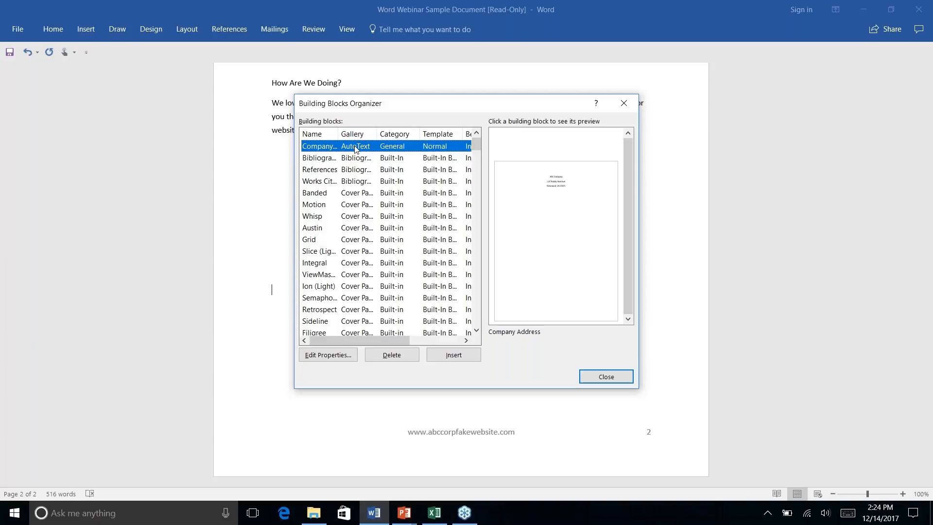
{"action": "left_click", "coordinate": [314, 137]}
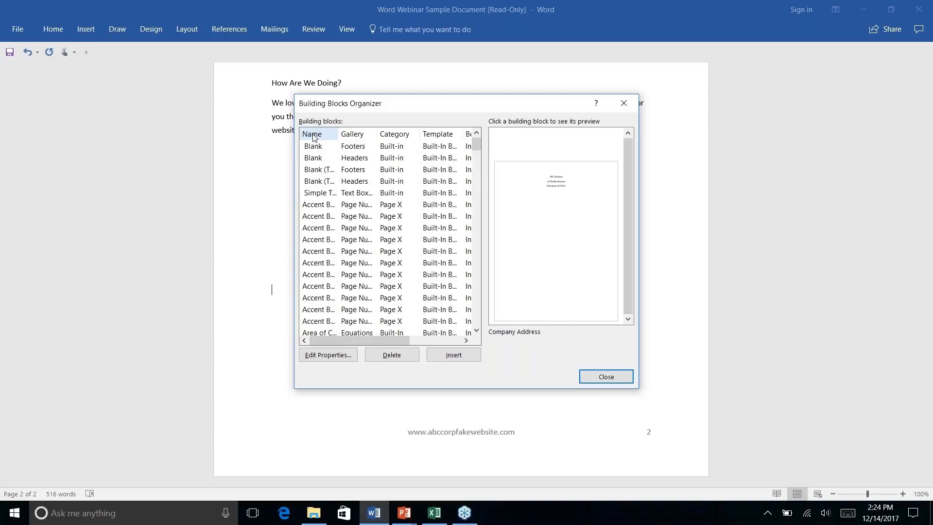
{"action": "left_click", "coordinate": [359, 136]}
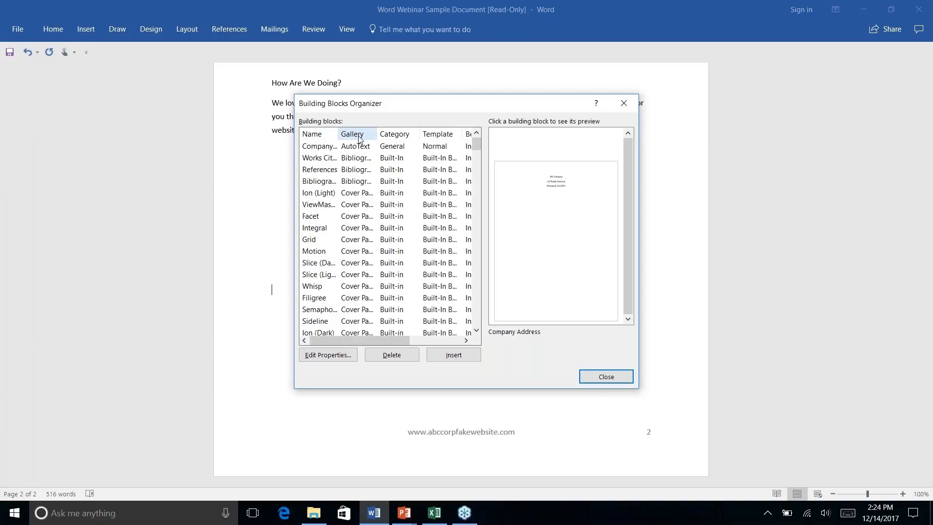
Look at the properties of the Company Address building block and close them without changes.
{"action": "left_click", "coordinate": [320, 150]}
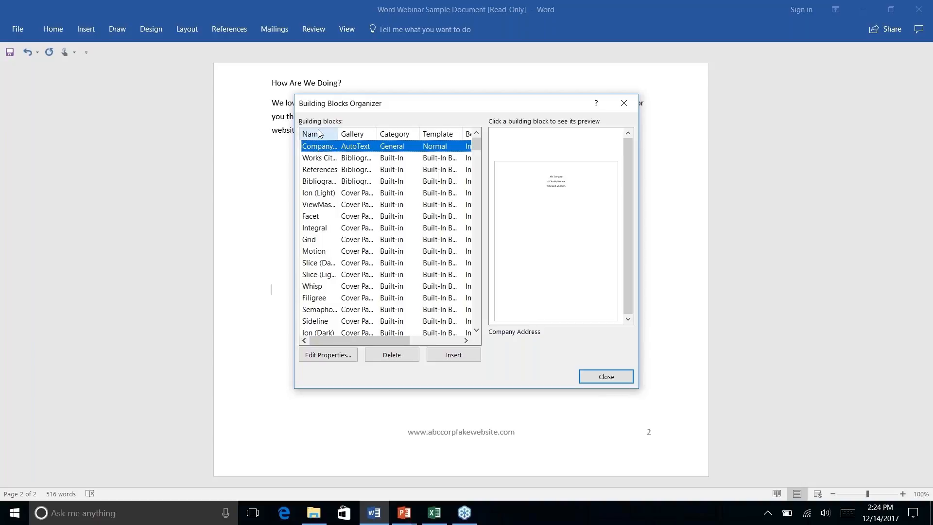
{"action": "left_click", "coordinate": [329, 355]}
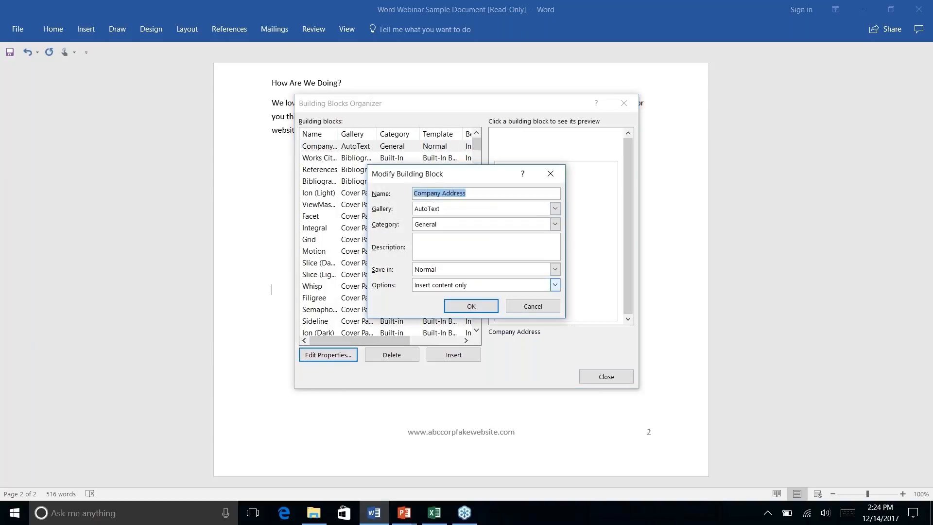
{"action": "left_click", "coordinate": [546, 306]}
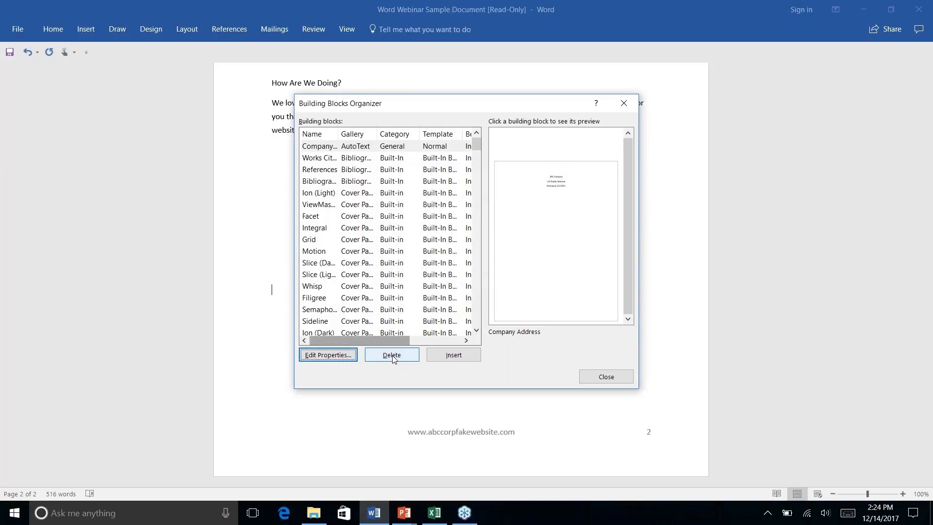
Delete the Company Address building block from the Building Blocks Organizer.
{"action": "left_click", "coordinate": [360, 148]}
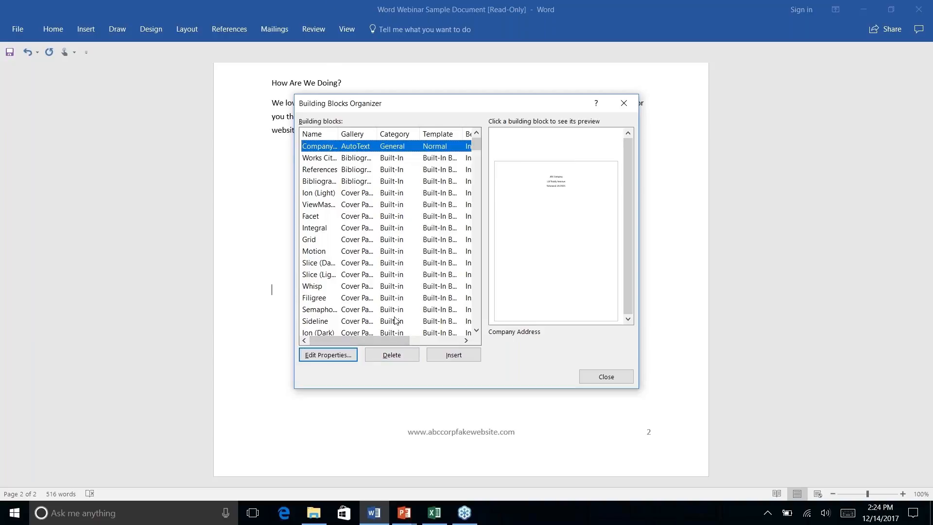
{"action": "left_click", "coordinate": [394, 357]}
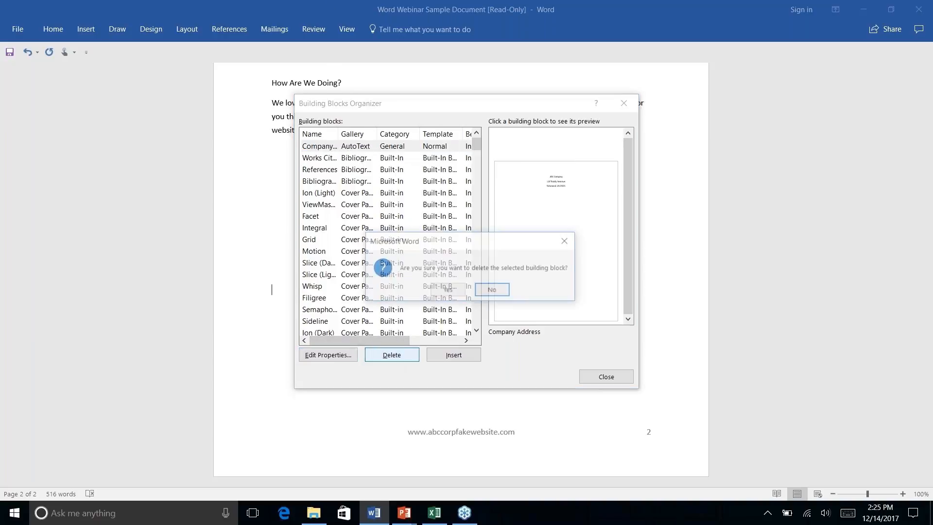
{"action": "left_click", "coordinate": [448, 290]}
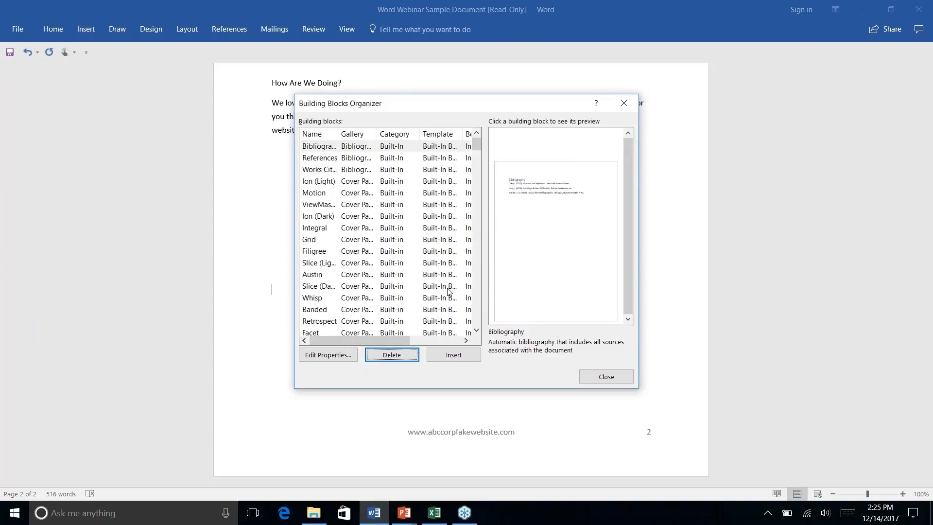
Look through the organizer's built-in building blocks, including their behavior and description details.
{"action": "scroll", "coordinate": [339, 203], "scroll_direction": "right", "scroll_amount": 5}
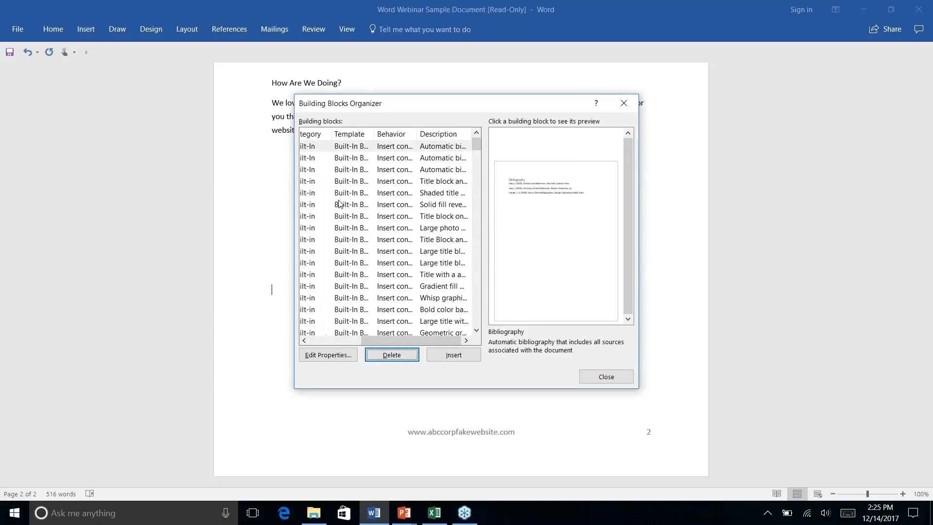
{"action": "scroll", "coordinate": [339, 203], "scroll_direction": "left", "scroll_amount": 5}
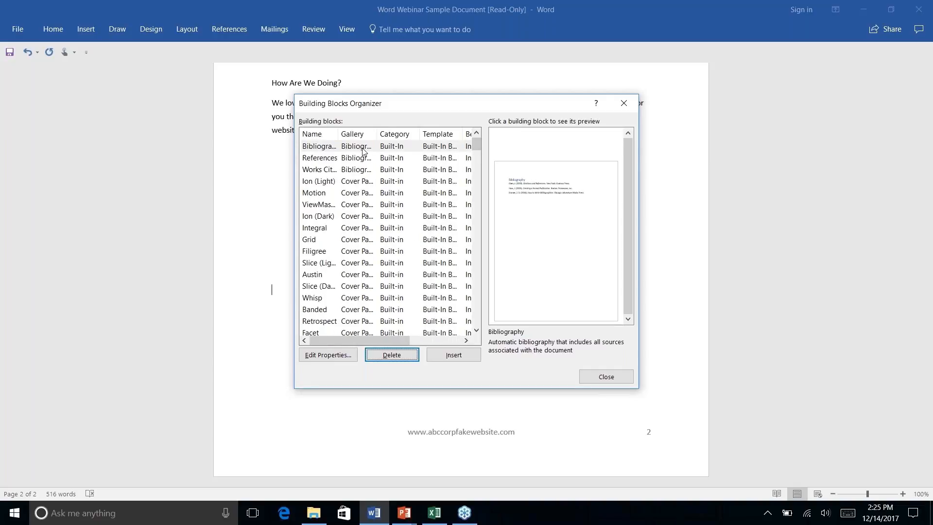
{"action": "scroll", "coordinate": [442, 221], "scroll_direction": "down", "scroll_amount": 15}
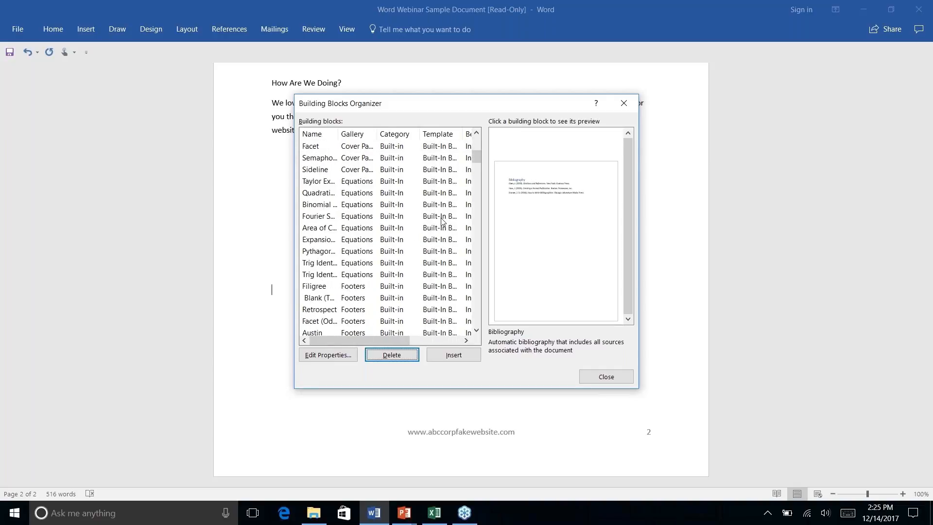
{"action": "scroll", "coordinate": [442, 221], "scroll_direction": "down", "scroll_amount": 10}
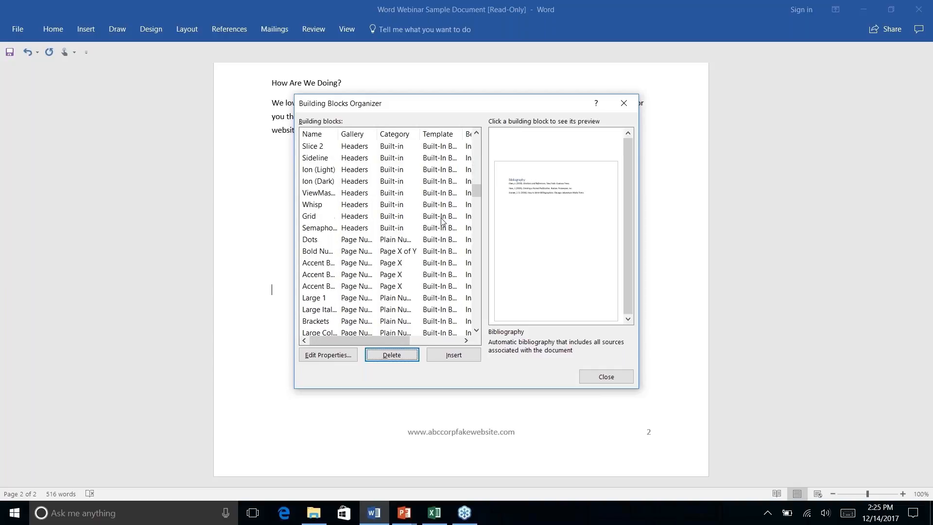
Browse the header and page number building blocks and close the Building Blocks Organizer.
{"action": "scroll", "coordinate": [442, 221], "scroll_direction": "down", "scroll_amount": 1}
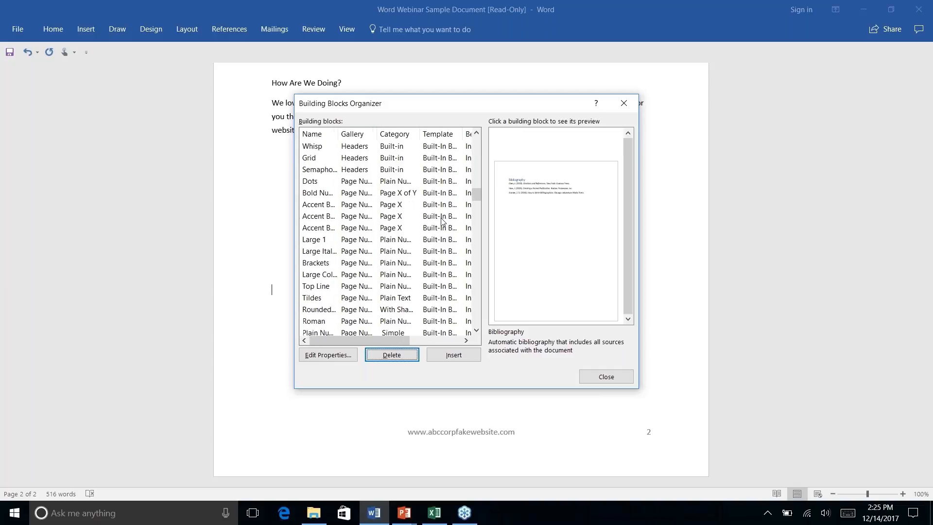
{"action": "scroll", "coordinate": [442, 221], "scroll_direction": "down", "scroll_amount": 1}
{"action": "scroll", "coordinate": [442, 221], "scroll_direction": "down", "scroll_amount": 8}
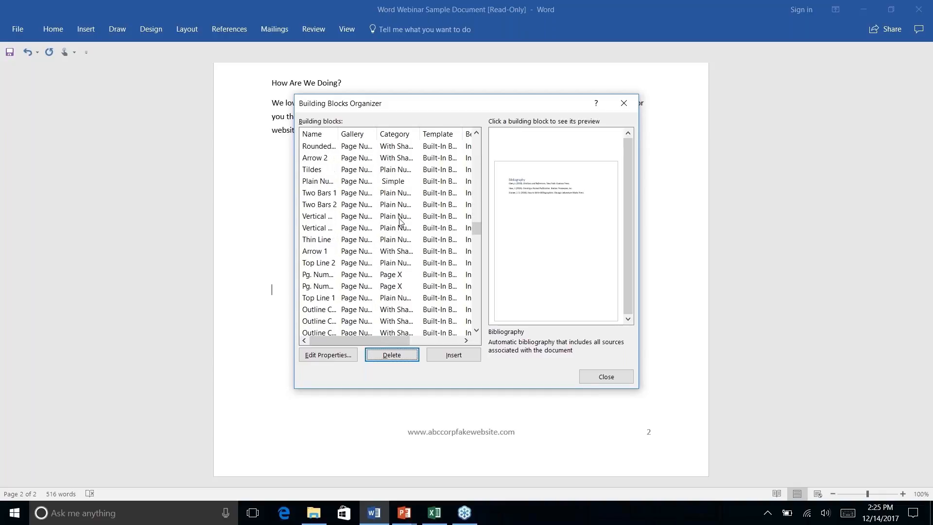
{"action": "left_click", "coordinate": [623, 105]}
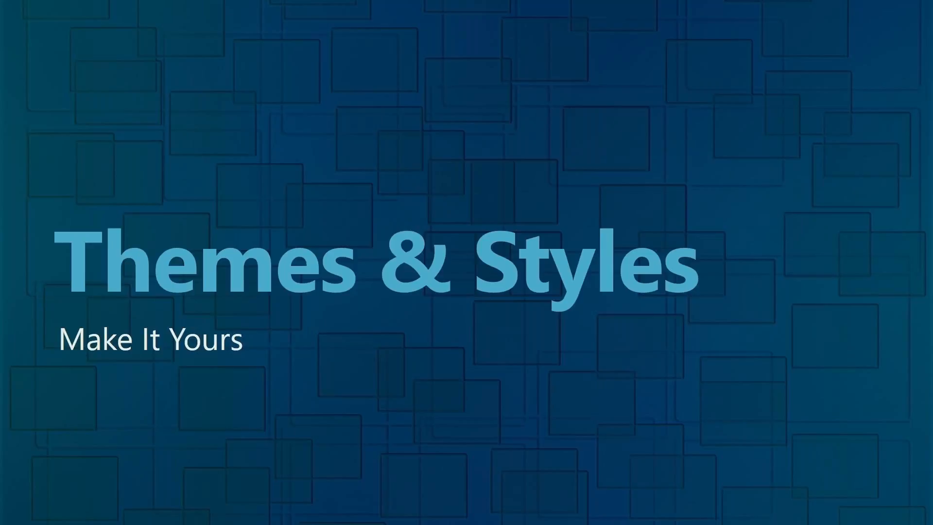
Switch from the slides back to the Word newsletter and apply the Wisp theme to the document.
{"action": "key", "text": "alt+Tab"}
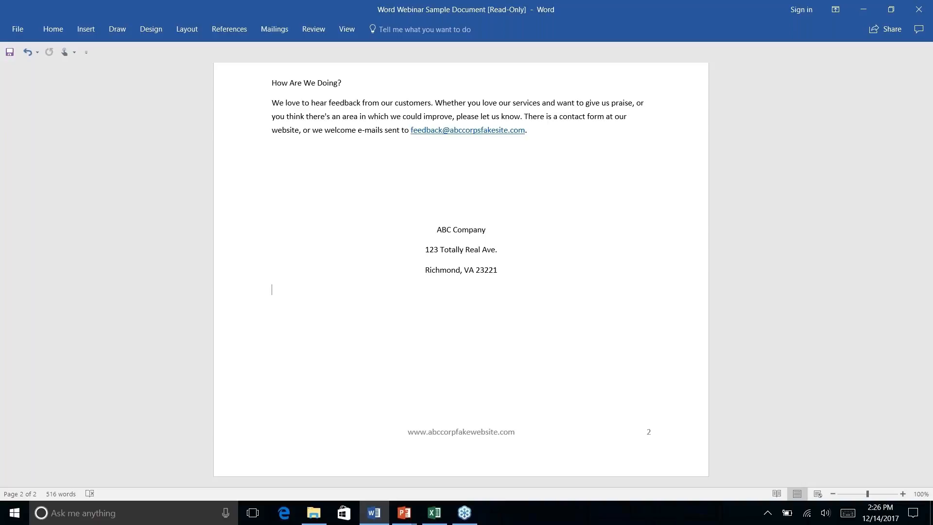
{"action": "scroll", "coordinate": [461, 272], "scroll_direction": "up", "scroll_amount": 20}
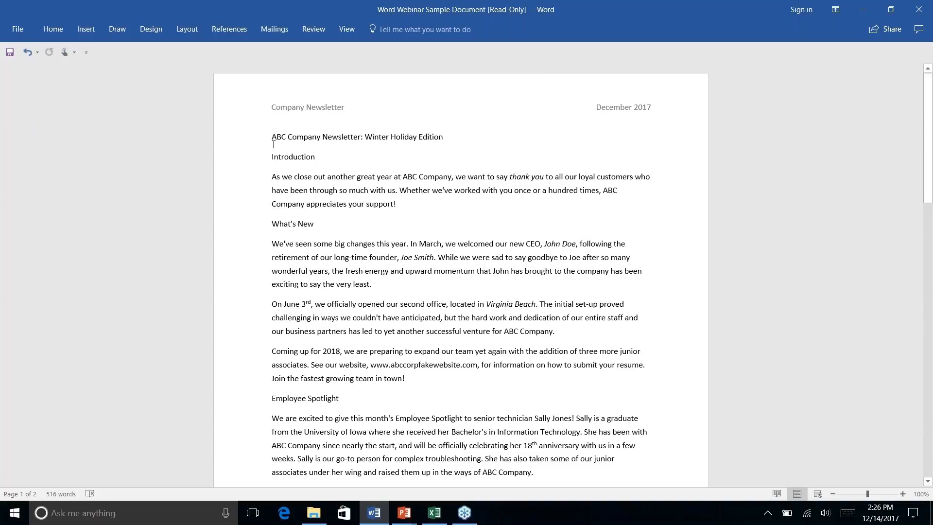
{"action": "left_click", "coordinate": [187, 30]}
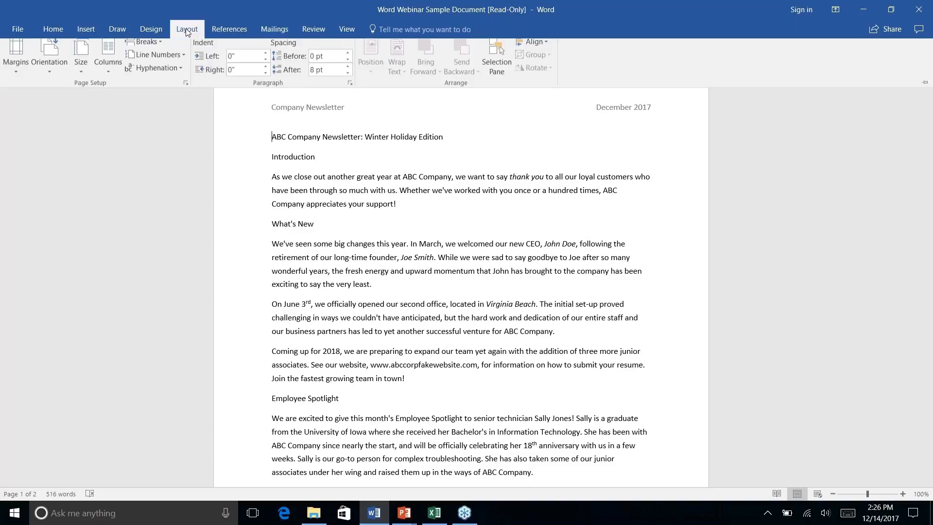
{"action": "left_click", "coordinate": [152, 30]}
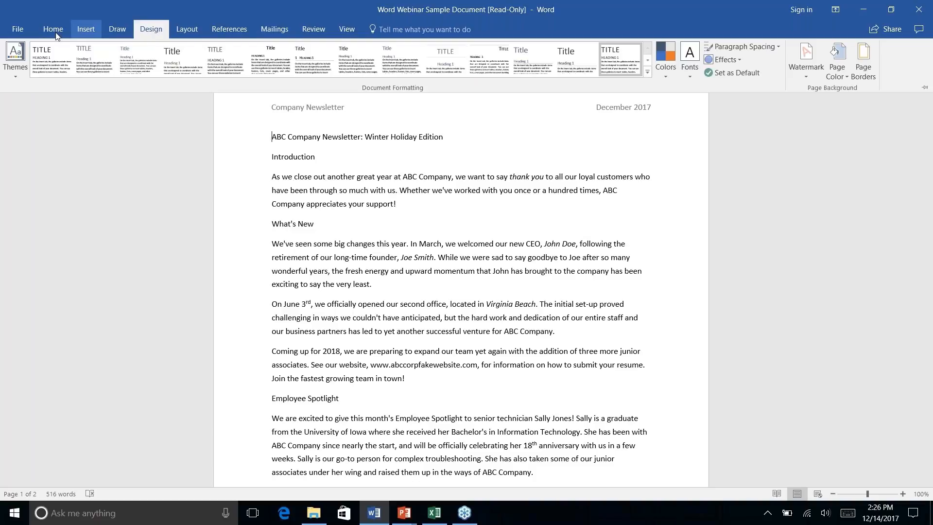
{"action": "left_click", "coordinate": [18, 76]}
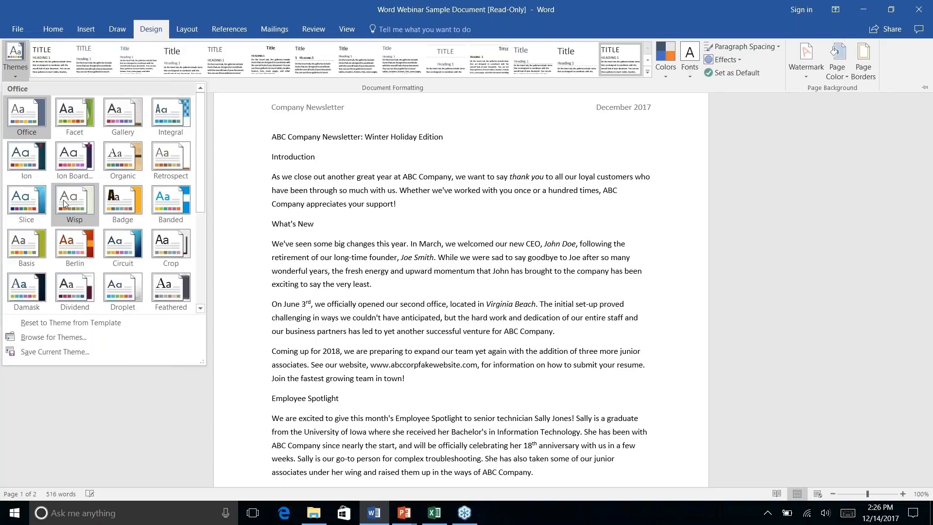
{"action": "left_click", "coordinate": [62, 201]}
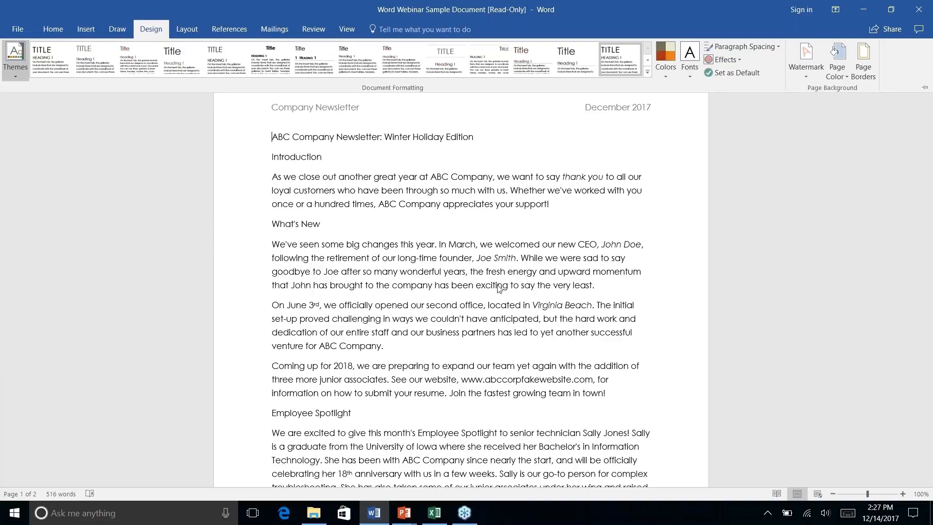
Review the style sets, theme color sets and custom theme color options, and leave without creating a custom color set.
{"action": "left_click", "coordinate": [188, 63]}
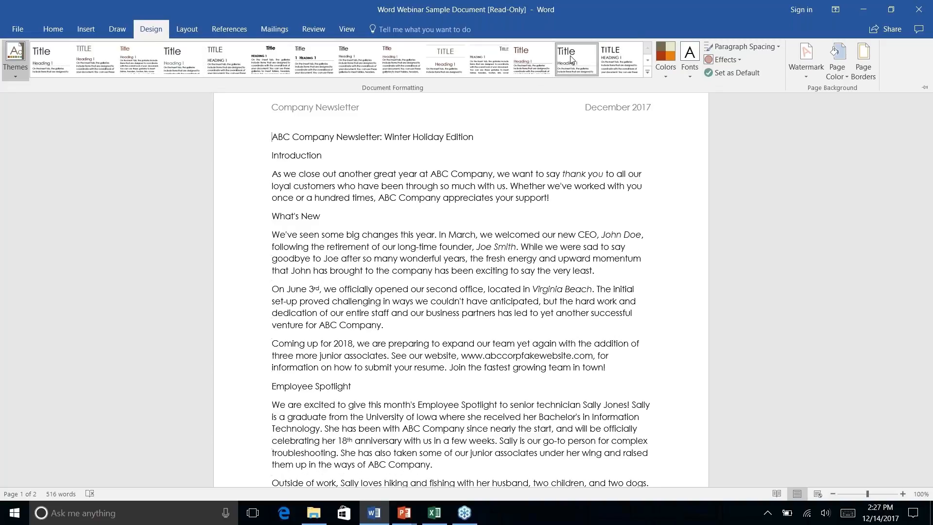
{"action": "left_click", "coordinate": [664, 73]}
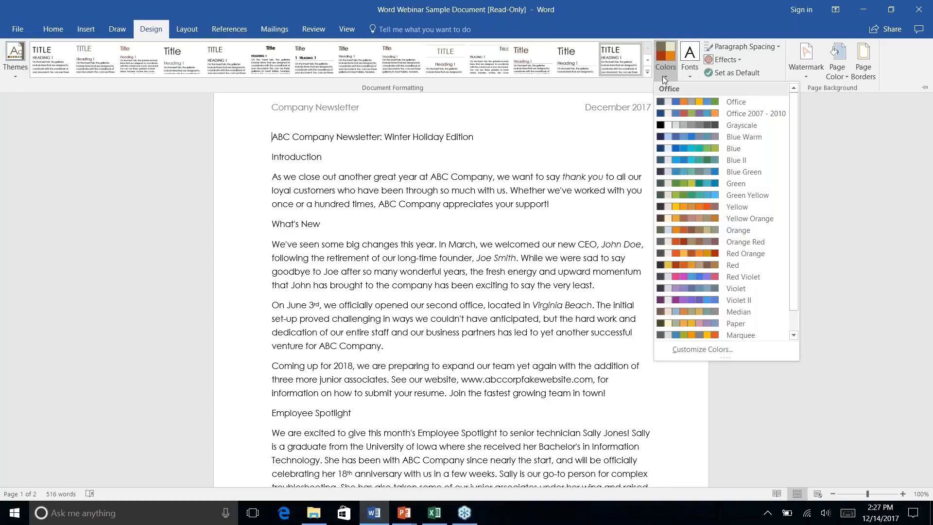
{"action": "scroll", "coordinate": [685, 162], "scroll_direction": "down", "scroll_amount": 1}
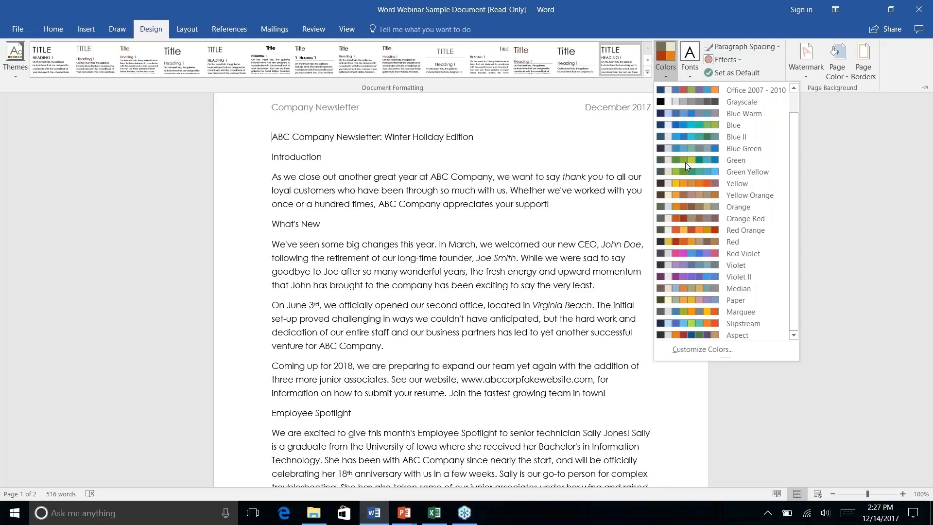
{"action": "scroll", "coordinate": [685, 163], "scroll_direction": "up", "scroll_amount": 1}
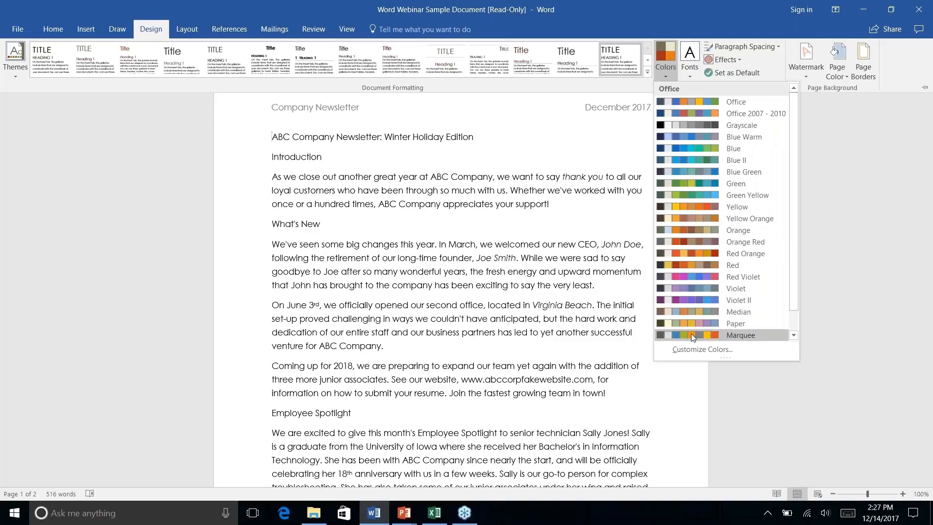
{"action": "right_click", "coordinate": [697, 351]}
{"action": "key", "text": "Escape"}
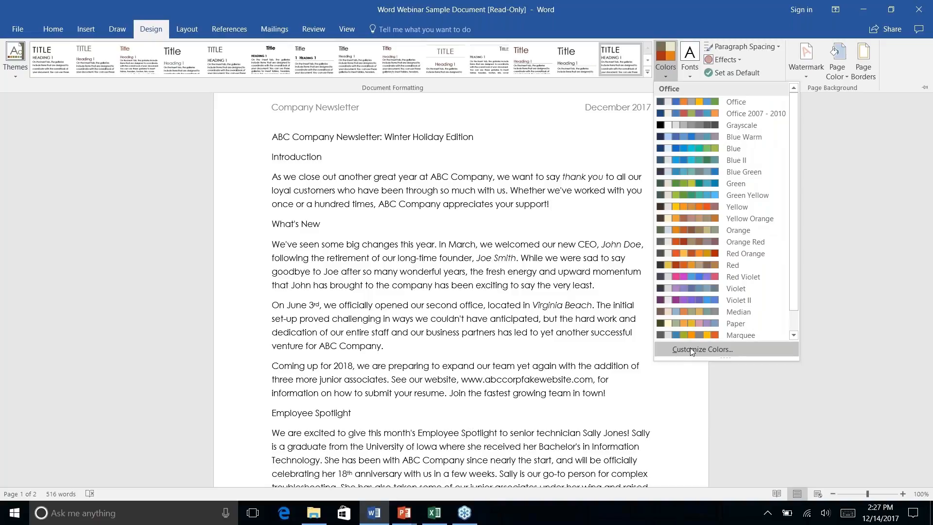
{"action": "left_click", "coordinate": [690, 348]}
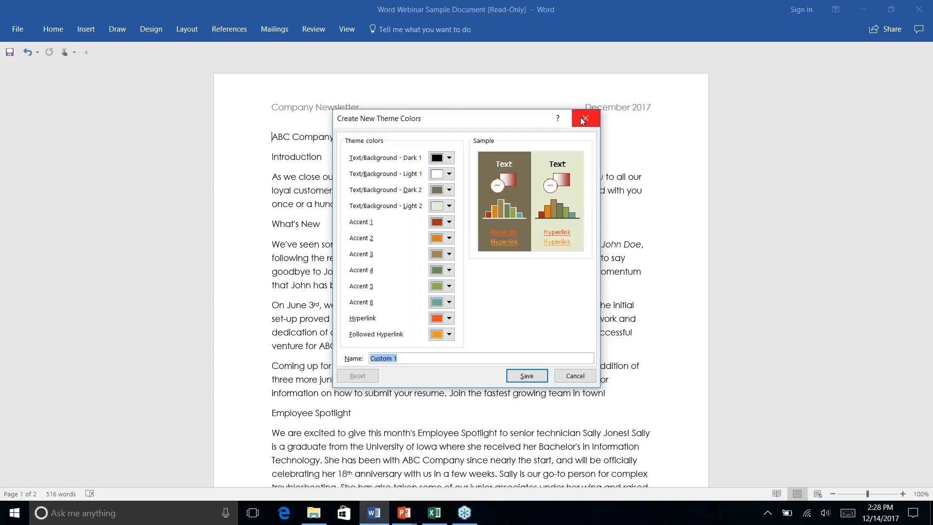
{"action": "left_click", "coordinate": [573, 376]}
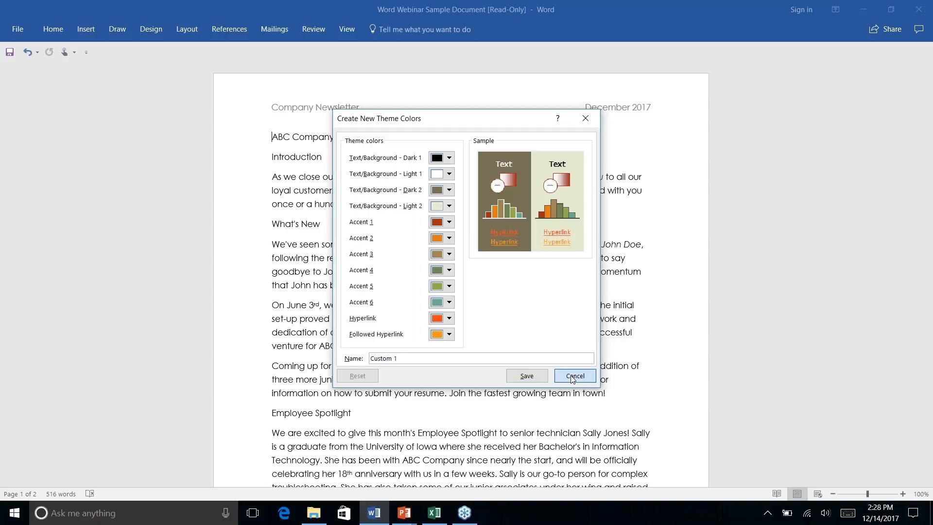
View the full gallery of built-in document style sets and preview how they affect the newsletter.
{"action": "left_click", "coordinate": [173, 29]}
{"action": "left_click", "coordinate": [151, 29]}
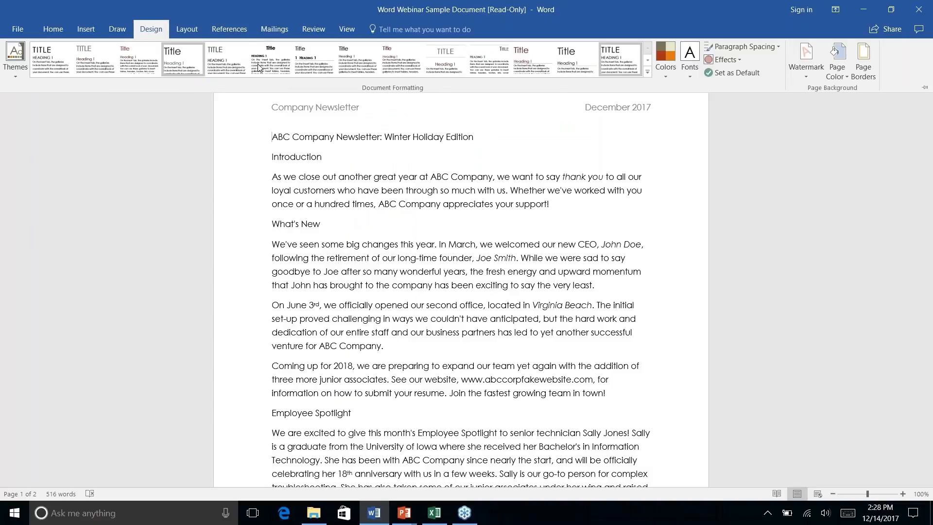
{"action": "left_click", "coordinate": [648, 71]}
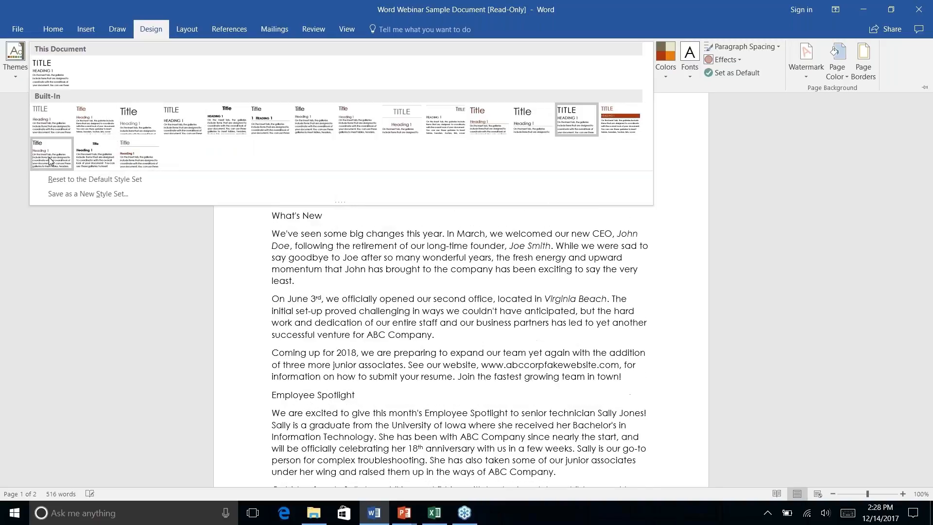
Apply the Feathered theme to the newsletter.
{"action": "left_click", "coordinate": [15, 79]}
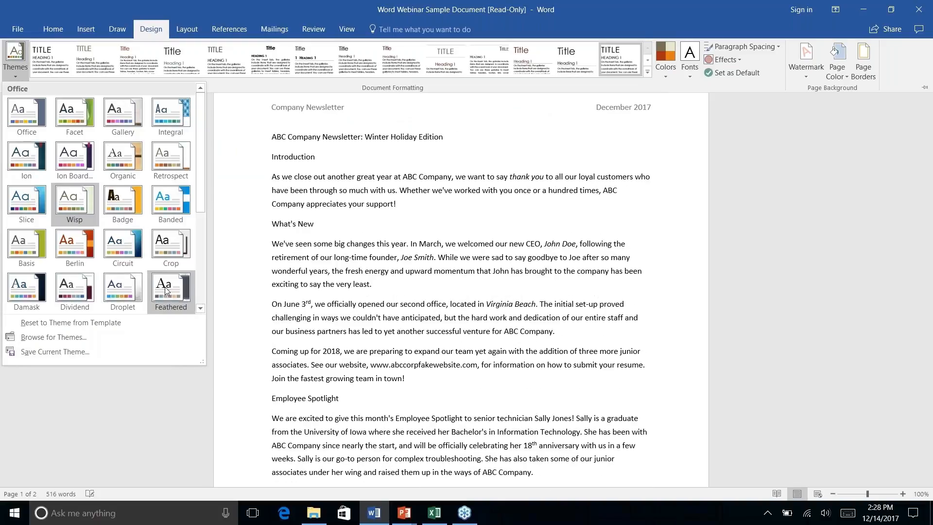
{"action": "right_click", "coordinate": [167, 290]}
{"action": "key", "text": "Escape"}
{"action": "key", "text": "Escape"}
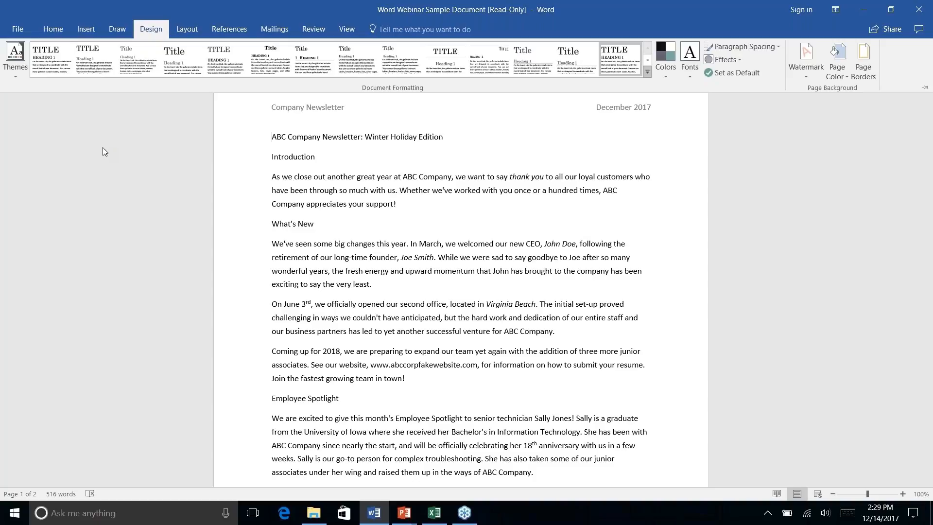
Look over the available text styles and read through the newsletter from its title to the References section.
{"action": "left_click", "coordinate": [91, 29]}
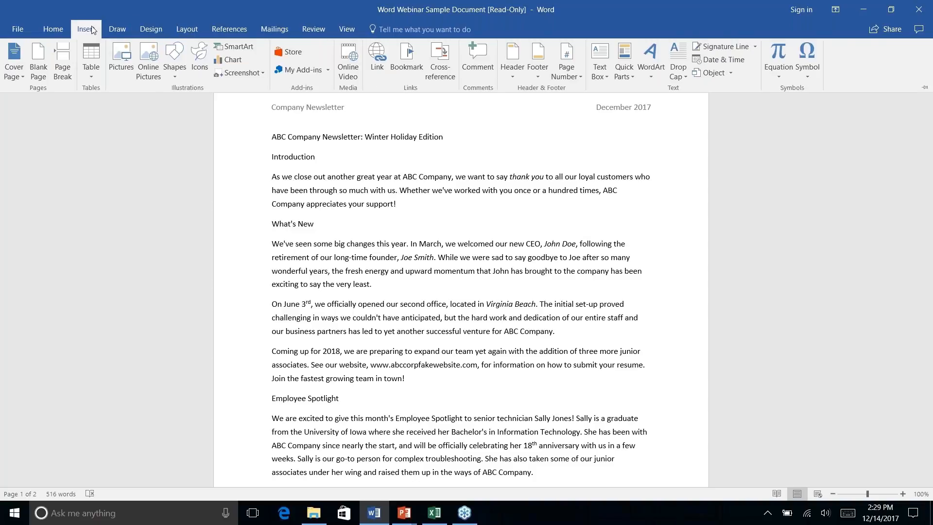
{"action": "left_click", "coordinate": [117, 29]}
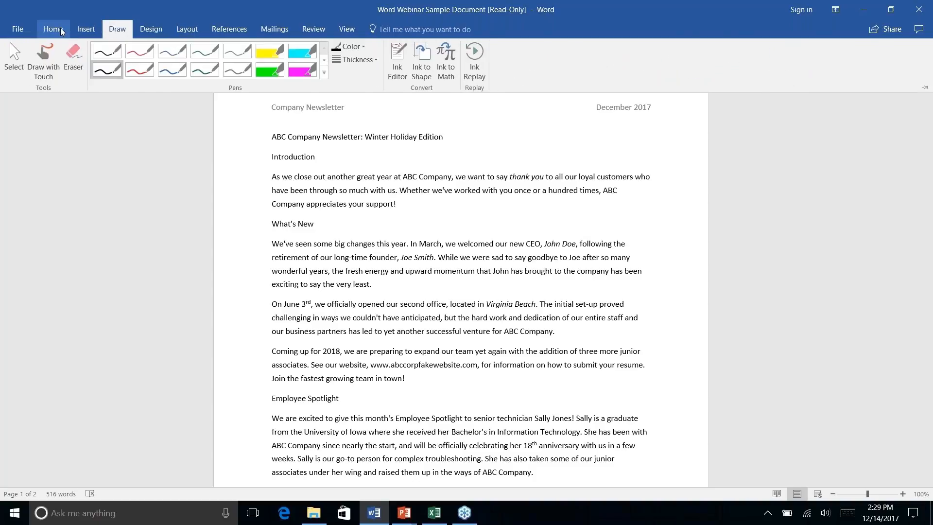
{"action": "left_click", "coordinate": [53, 29]}
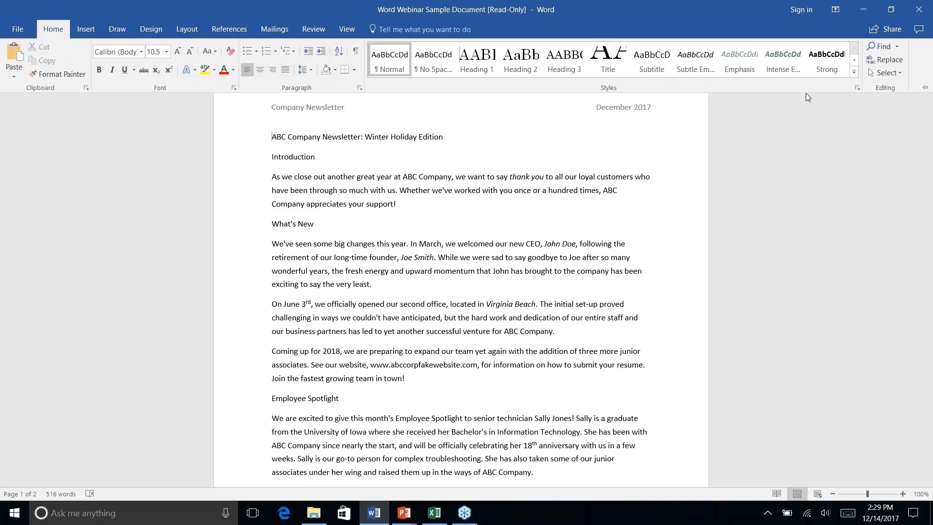
{"action": "left_click", "coordinate": [542, 172]}
{"action": "scroll", "coordinate": [602, 201], "scroll_direction": "down", "scroll_amount": 5}
{"action": "scroll", "coordinate": [578, 274], "scroll_direction": "up", "scroll_amount": 5}
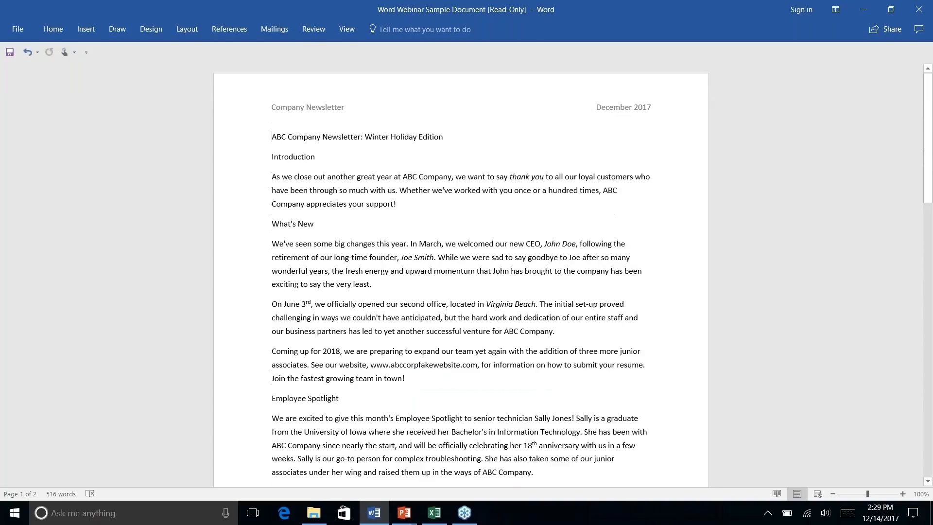
{"action": "scroll", "coordinate": [460, 275], "scroll_direction": "down", "scroll_amount": 6}
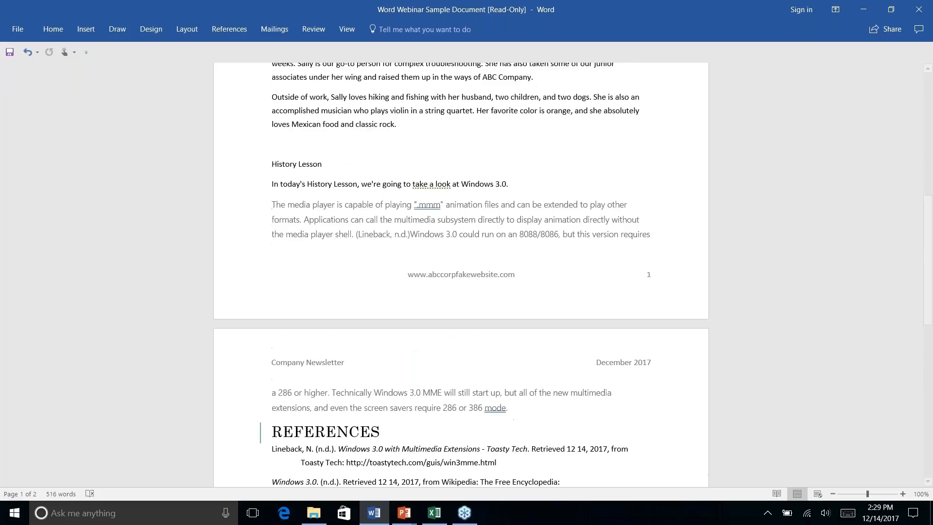
{"action": "scroll", "coordinate": [461, 275], "scroll_direction": "up", "scroll_amount": 7}
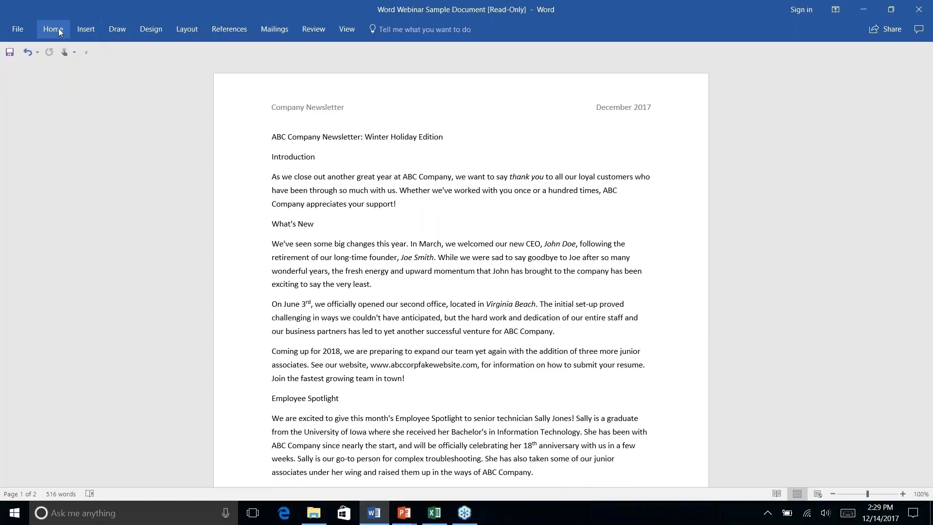
Apply the Title style to the line "ABC Company Newsletter: Winter Holiday Edition".
{"action": "left_click", "coordinate": [53, 29]}
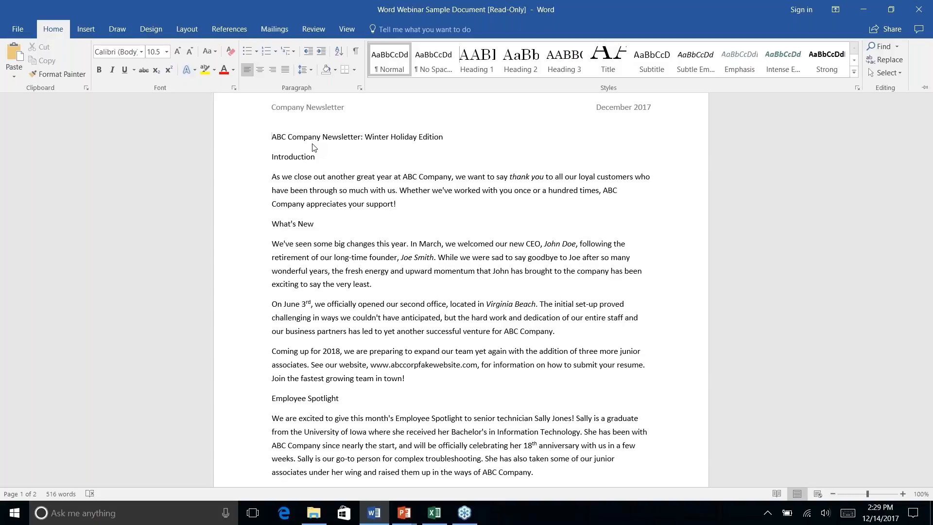
{"action": "key", "text": "ctrl+F1"}
{"action": "triple_click", "coordinate": [340, 137]}
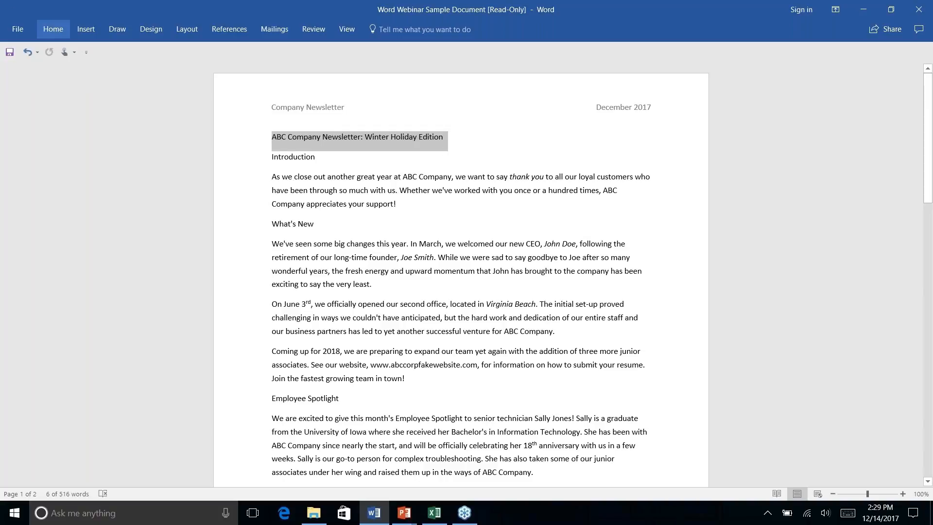
{"action": "left_click", "coordinate": [53, 29]}
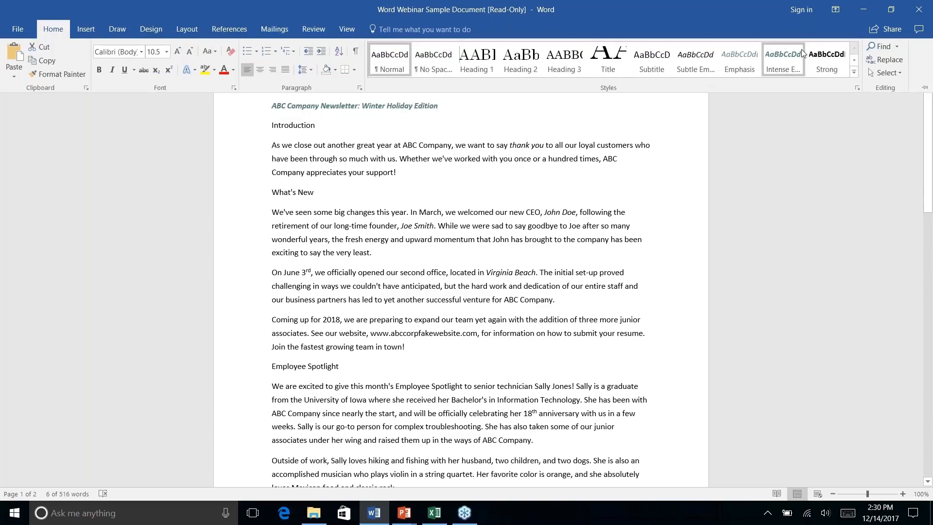
{"action": "left_click", "coordinate": [616, 65]}
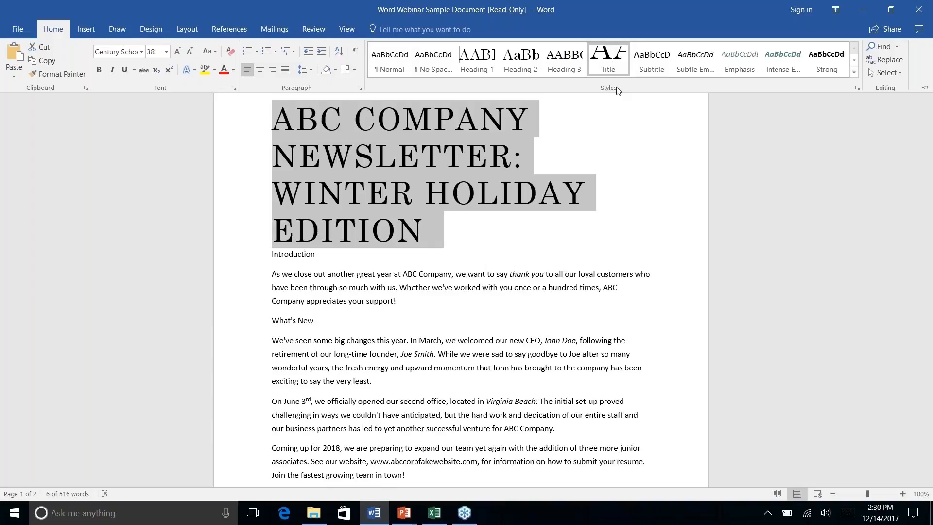
{"action": "left_click", "coordinate": [608, 69]}
{"action": "key", "text": "ctrl+F1"}
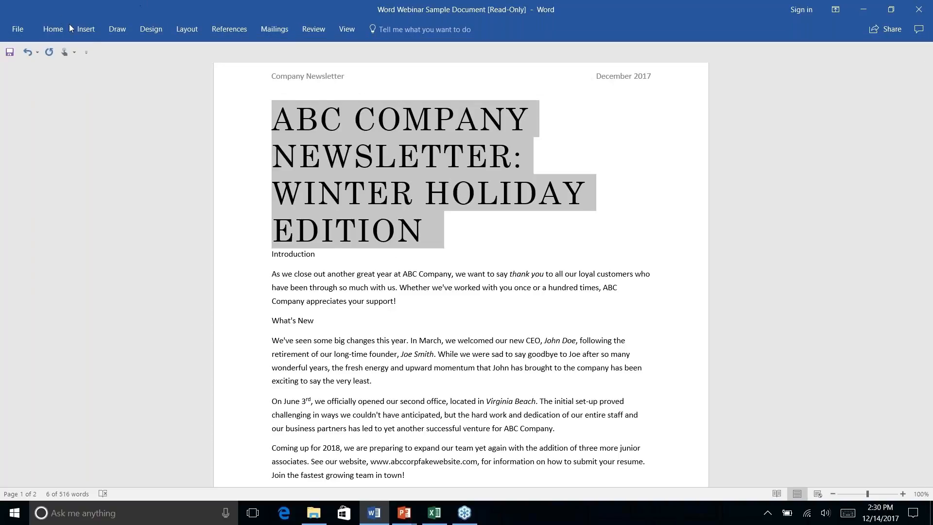
Modify the Title style to a font size of 20 and start a new title line at "Winter Holiday Edition".
{"action": "right_click", "coordinate": [51, 27]}
{"action": "left_click", "coordinate": [129, 140]}
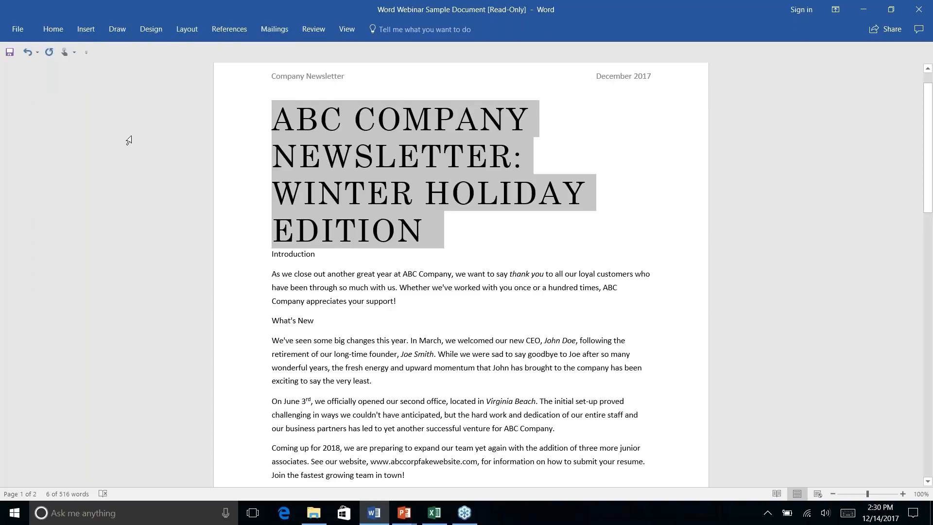
{"action": "left_click", "coordinate": [54, 28]}
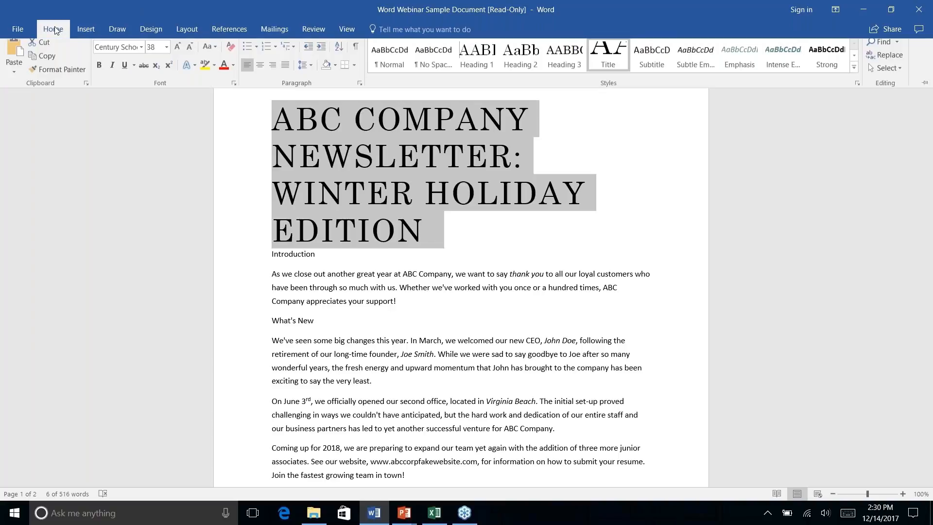
{"action": "right_click", "coordinate": [608, 57]}
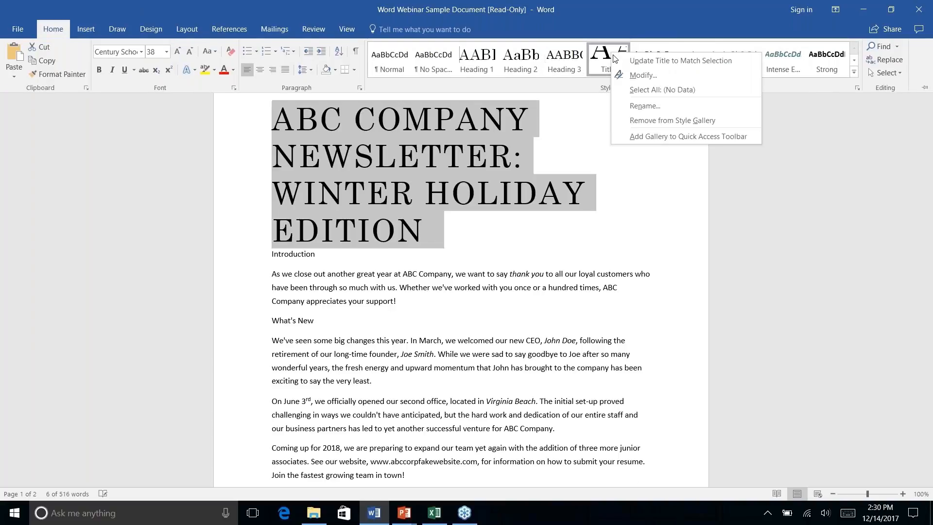
{"action": "left_click", "coordinate": [637, 76]}
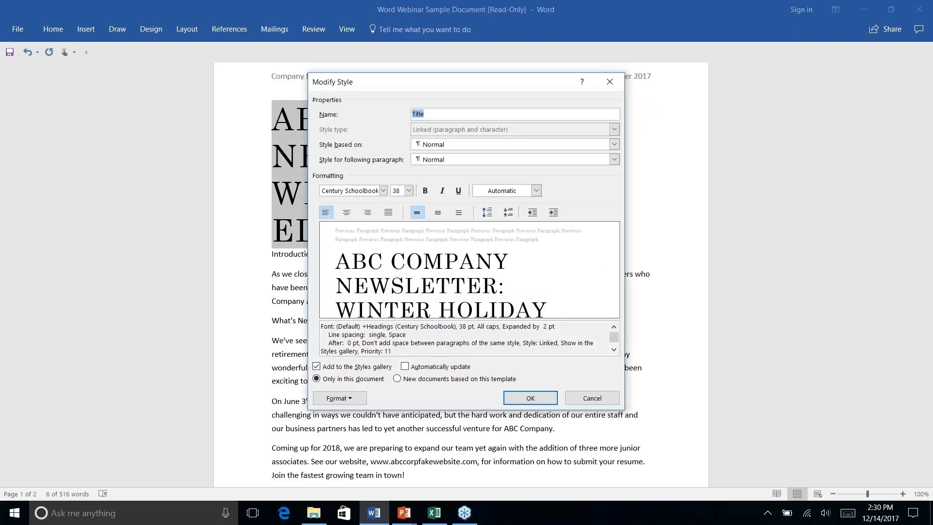
{"action": "left_click", "coordinate": [409, 190]}
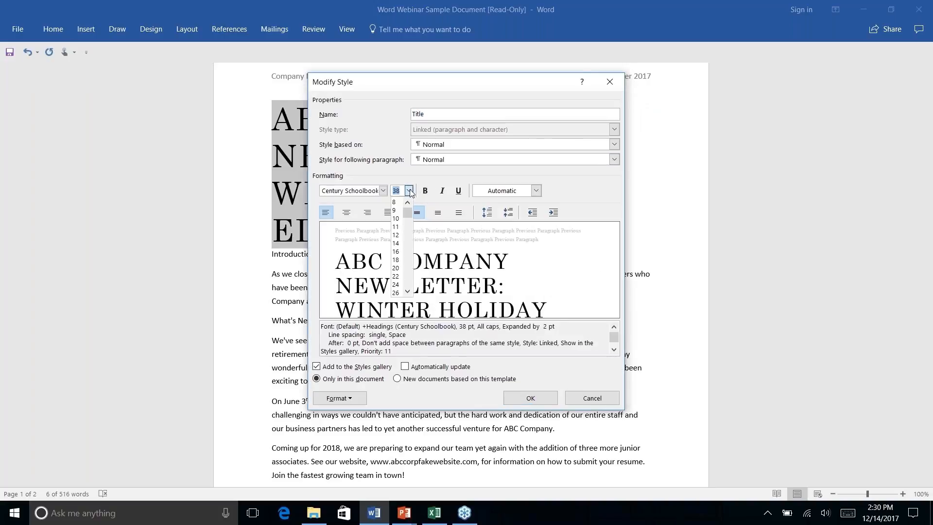
{"action": "left_click", "coordinate": [396, 251]}
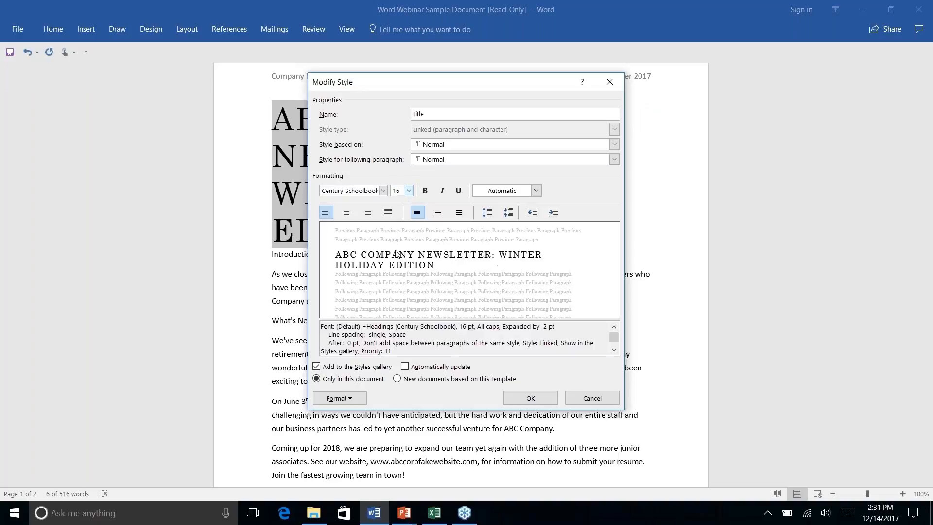
{"action": "left_click", "coordinate": [409, 191]}
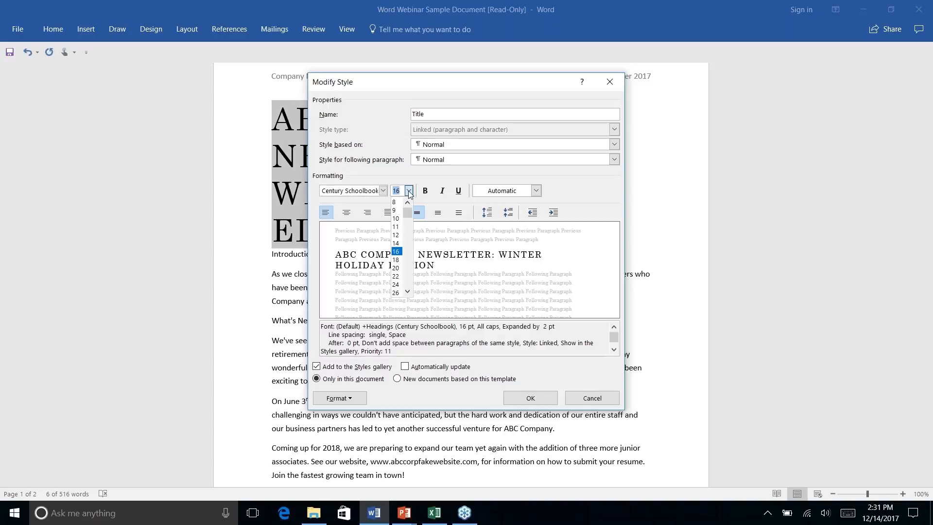
{"action": "left_click", "coordinate": [396, 260]}
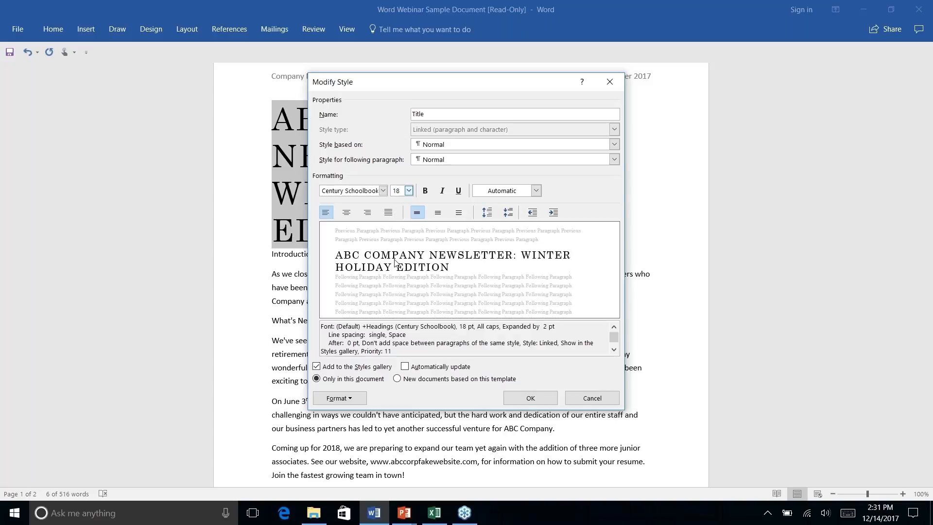
{"action": "left_click", "coordinate": [409, 191]}
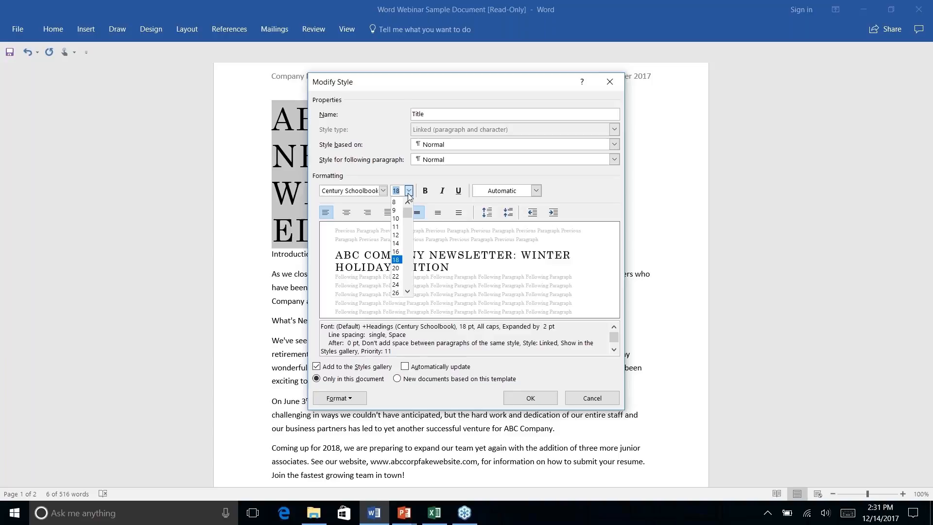
{"action": "left_click", "coordinate": [397, 268]}
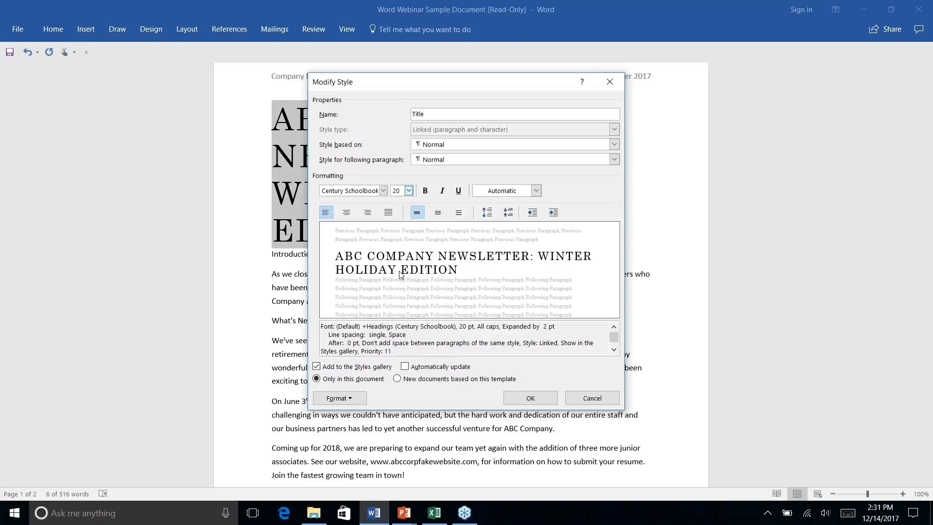
{"action": "left_click", "coordinate": [531, 399]}
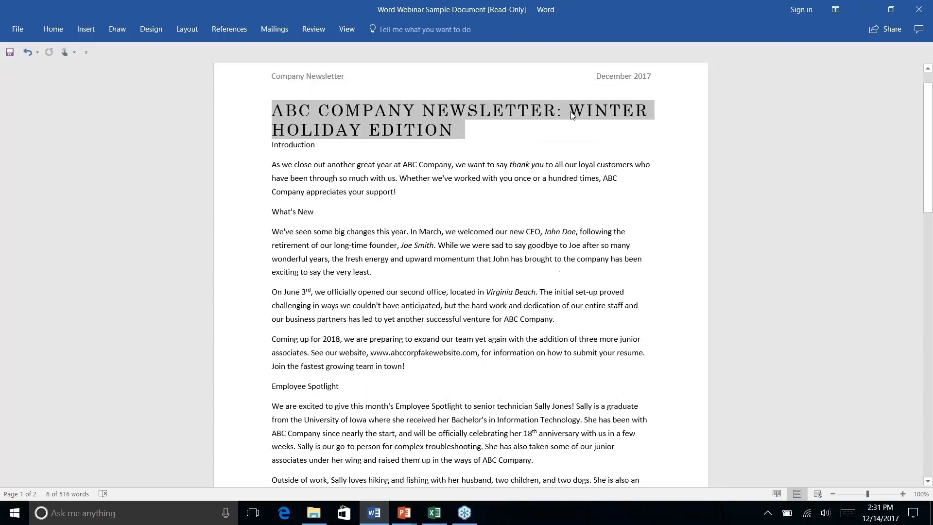
{"action": "left_click", "coordinate": [572, 113]}
{"action": "key", "text": "shift+Return"}
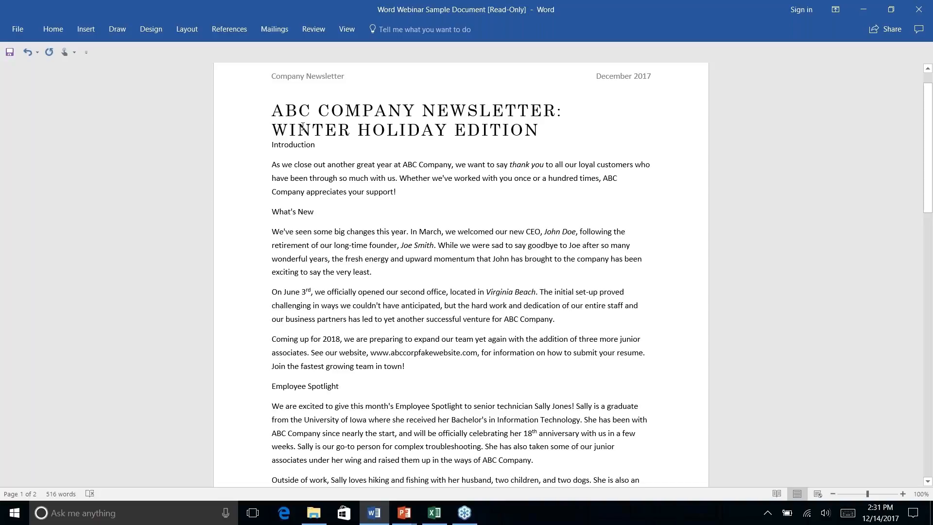
Apply the Heading 1 style to the "Introduction" line.
{"action": "double_click", "coordinate": [278, 144]}
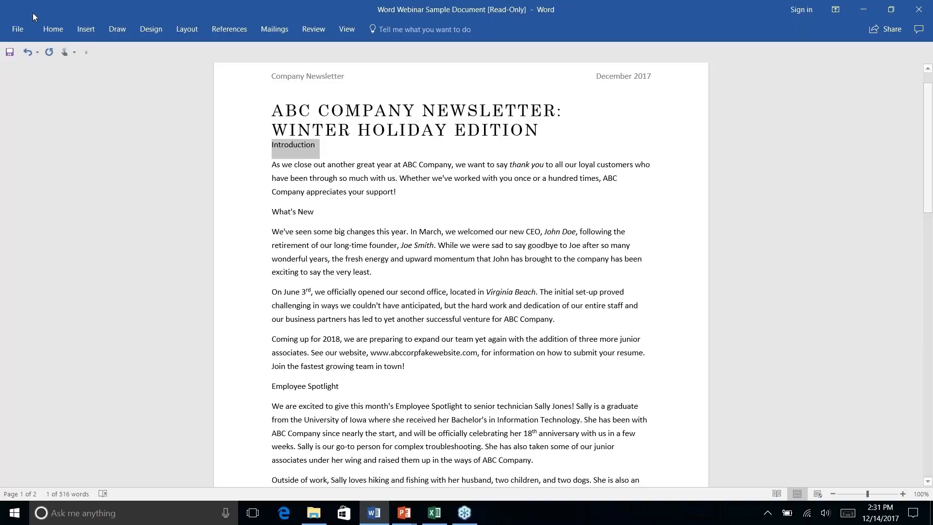
{"action": "left_click", "coordinate": [55, 28]}
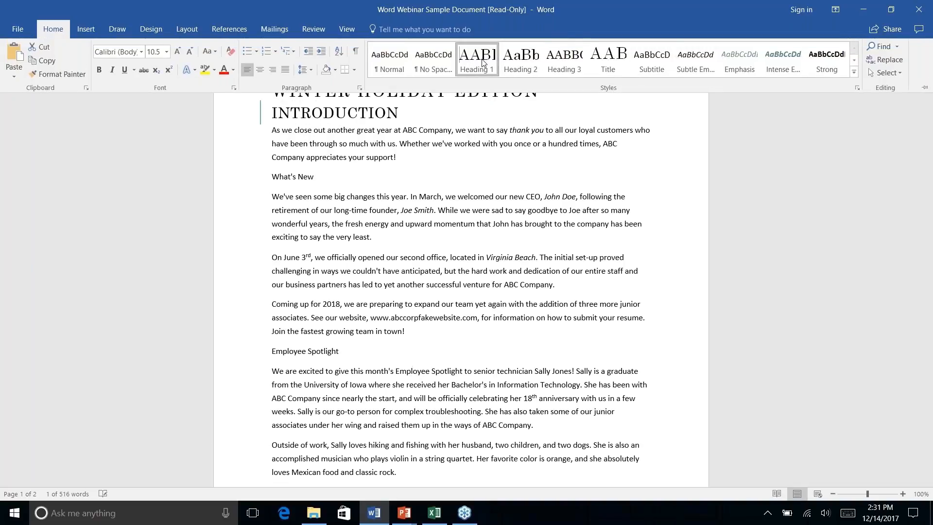
{"action": "left_click", "coordinate": [480, 61]}
{"action": "key", "text": "ctrl+F1"}
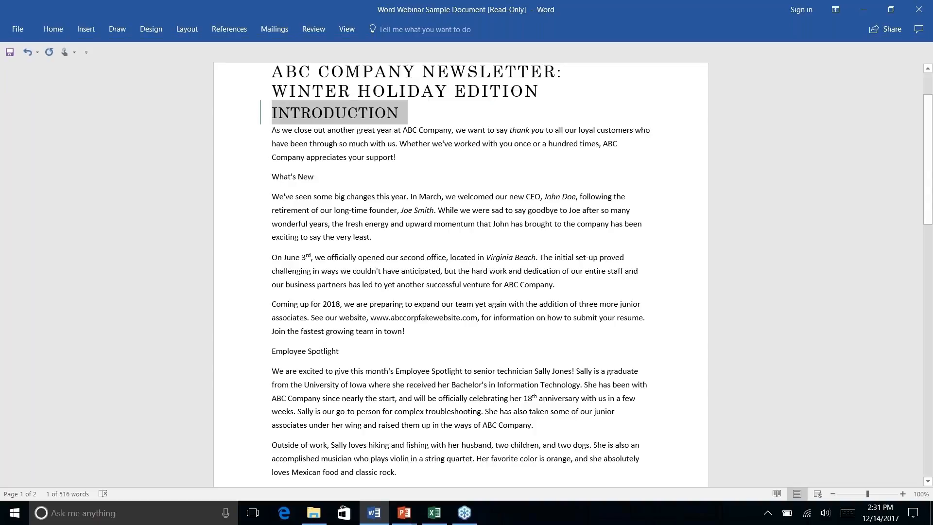
Apply the Heading 2 style to the "What's New" line.
{"action": "double_click", "coordinate": [299, 176]}
{"action": "left_click", "coordinate": [313, 177]}
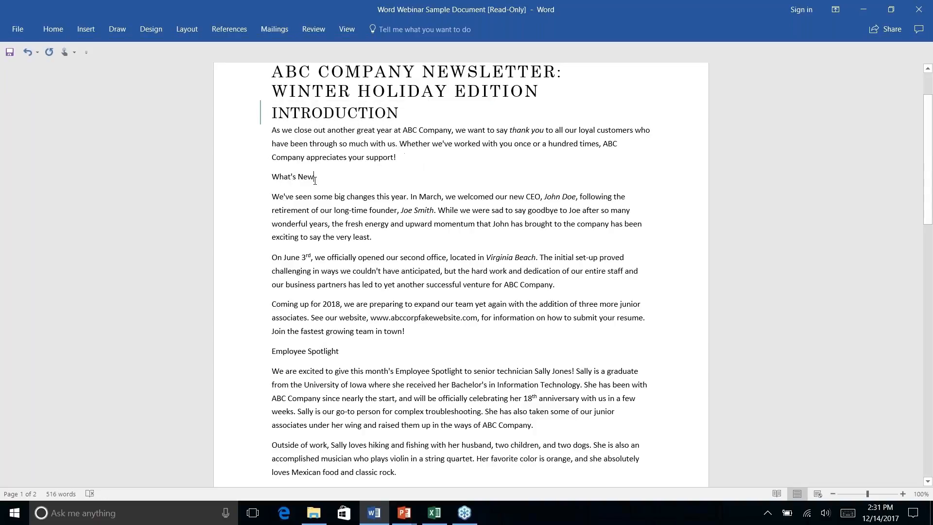
{"action": "triple_click", "coordinate": [280, 175]}
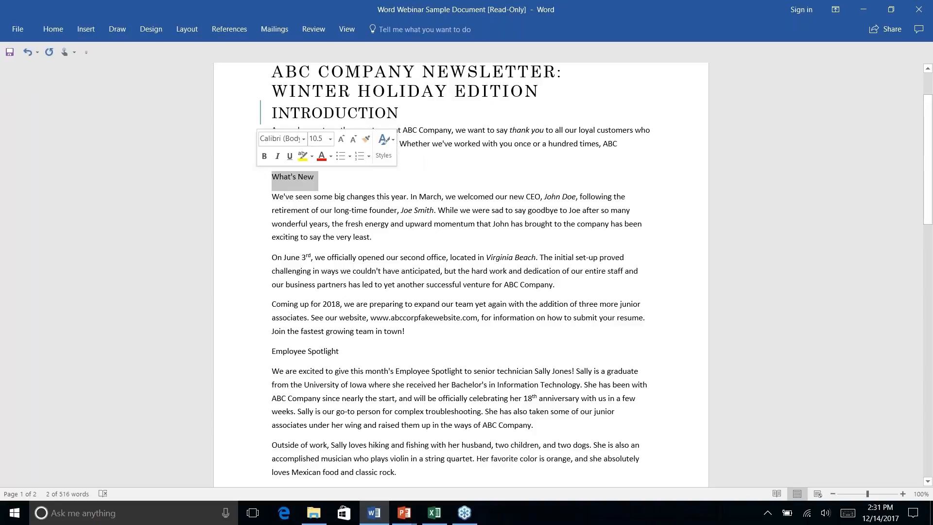
{"action": "left_click", "coordinate": [55, 30]}
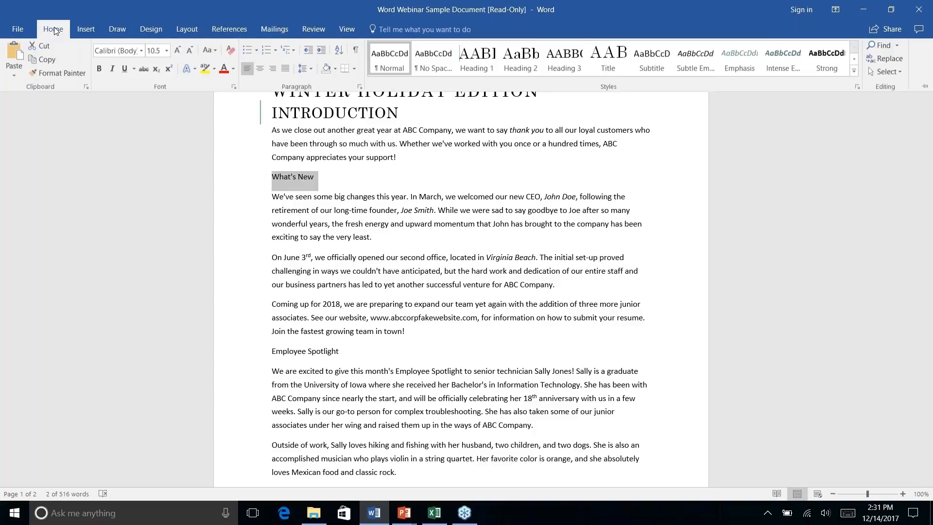
{"action": "left_click", "coordinate": [524, 57]}
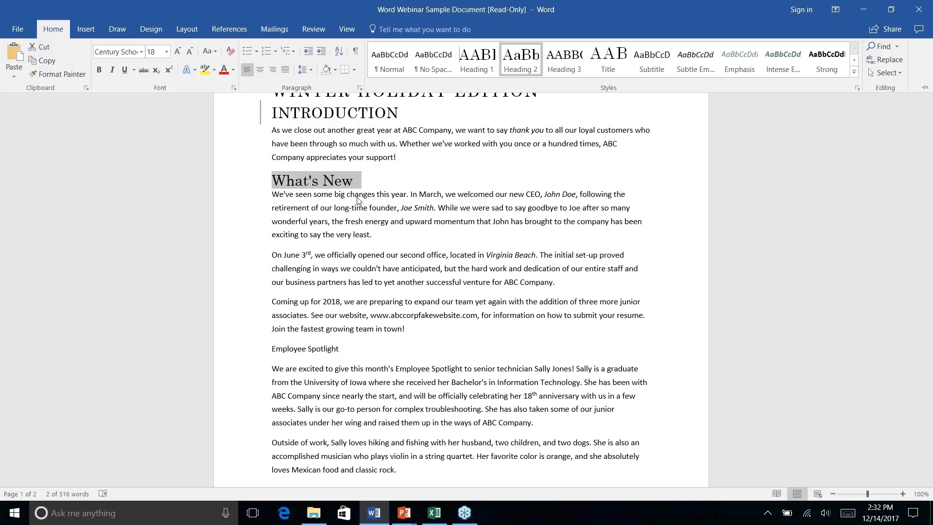
{"action": "key", "text": "ctrl+F1"}
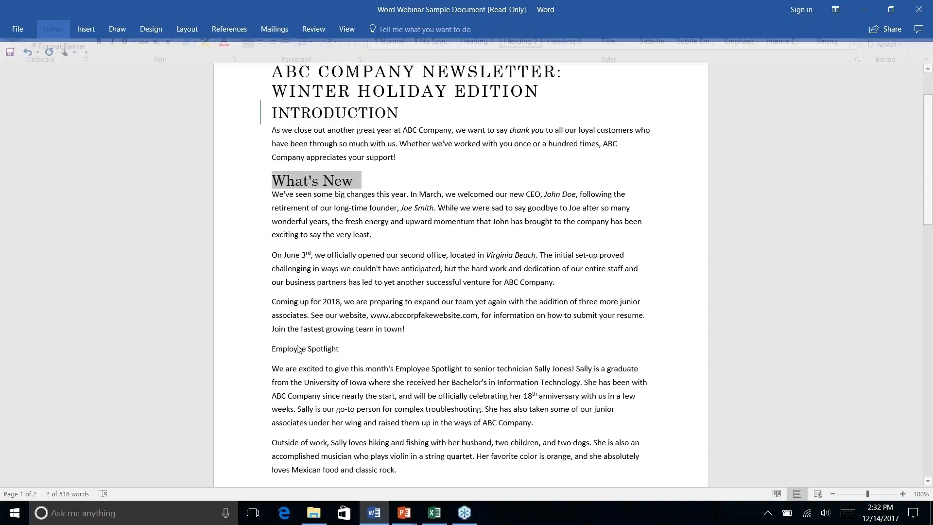
Apply the Heading 1 style to the "Employee Spotlight" line.
{"action": "left_click", "coordinate": [306, 349]}
{"action": "triple_click", "coordinate": [306, 349]}
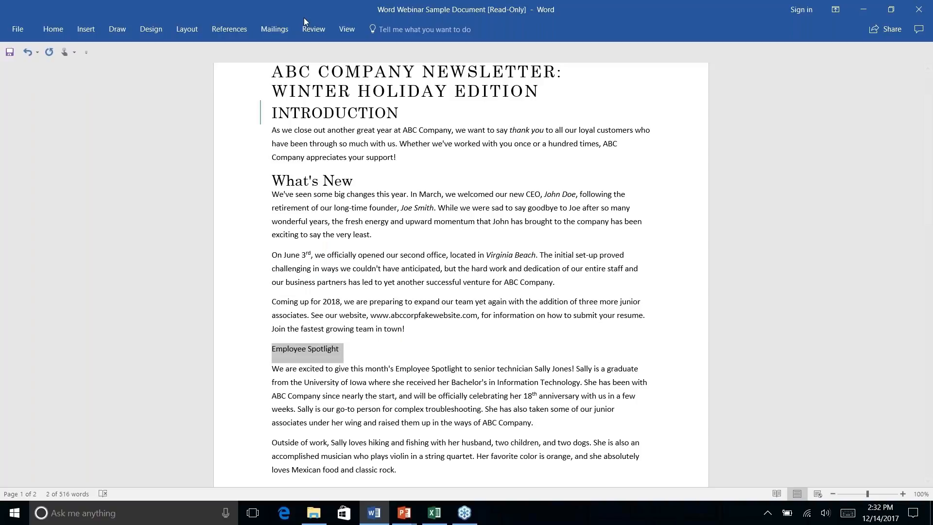
{"action": "left_click", "coordinate": [53, 30]}
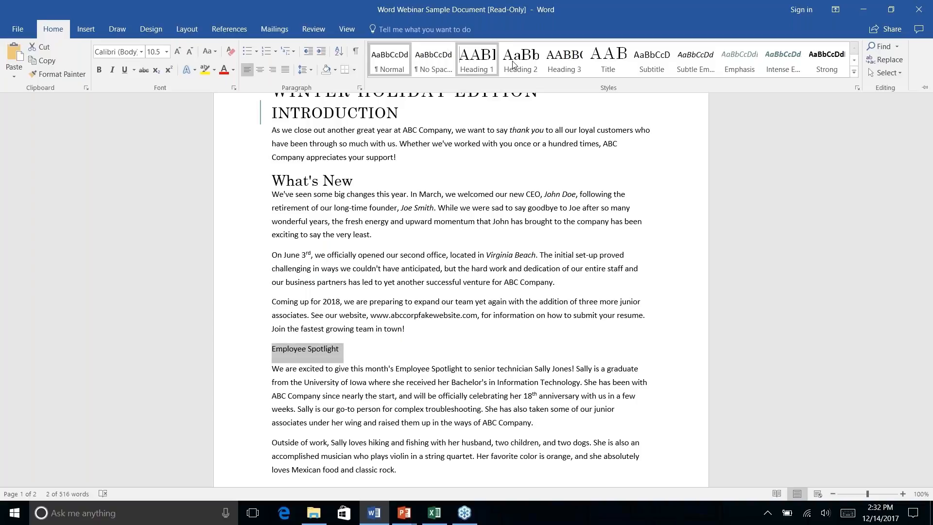
{"action": "left_click", "coordinate": [482, 67]}
Apply the Heading 1 style to the "History Lesson" line.
{"action": "scroll", "coordinate": [288, 293], "scroll_direction": "down", "scroll_amount": 6}
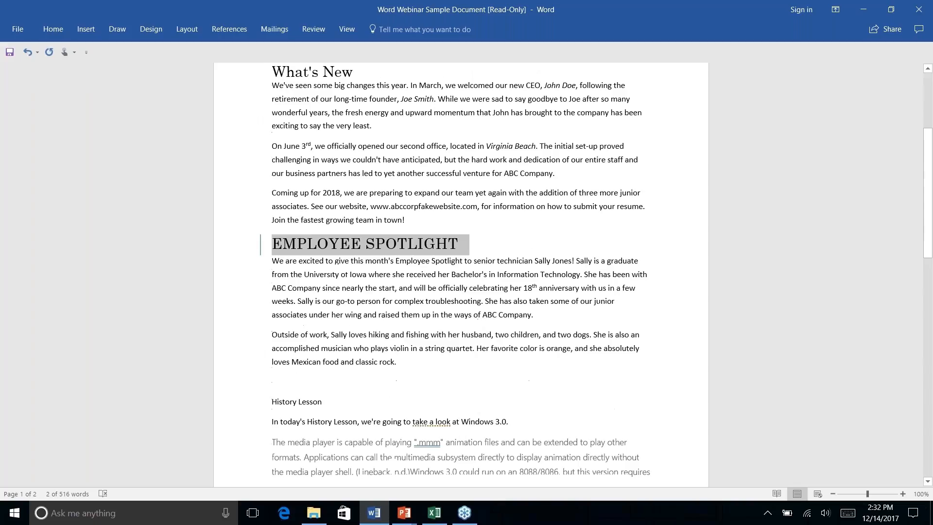
{"action": "left_click", "coordinate": [287, 294]}
{"action": "triple_click", "coordinate": [288, 294]}
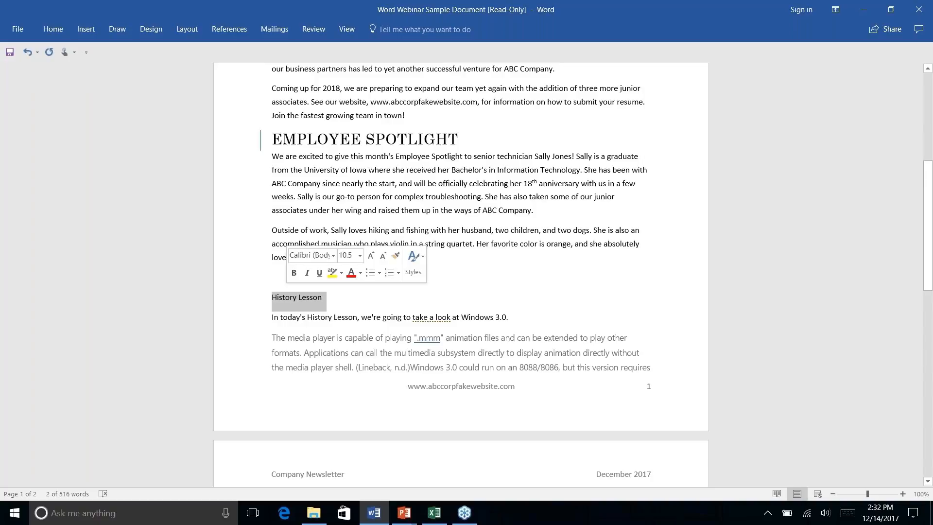
{"action": "left_click", "coordinate": [53, 29]}
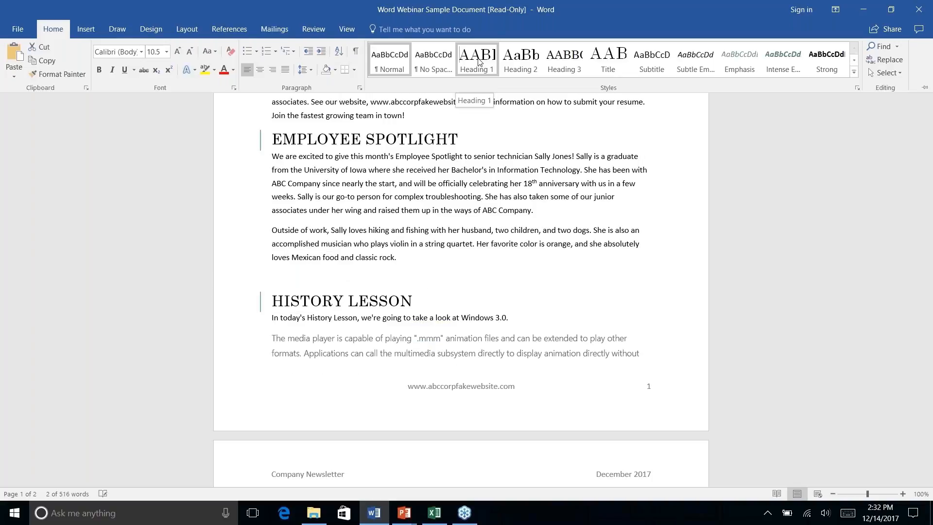
{"action": "left_click", "coordinate": [477, 58]}
Check which style the References heading on the second page uses.
{"action": "scroll", "coordinate": [325, 209], "scroll_direction": "down", "scroll_amount": 8}
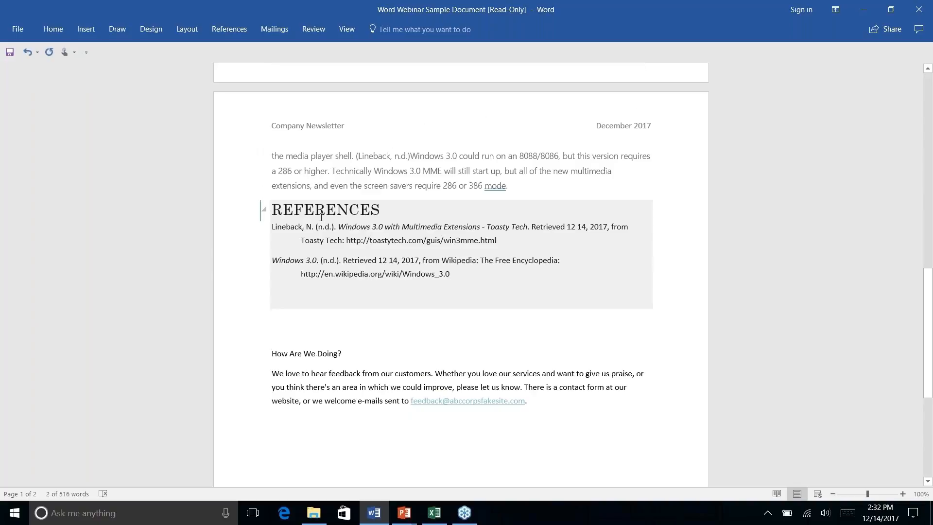
{"action": "left_click", "coordinate": [336, 208]}
{"action": "scroll", "coordinate": [441, 209], "scroll_direction": "up", "scroll_amount": 2}
{"action": "left_click", "coordinate": [46, 27]}
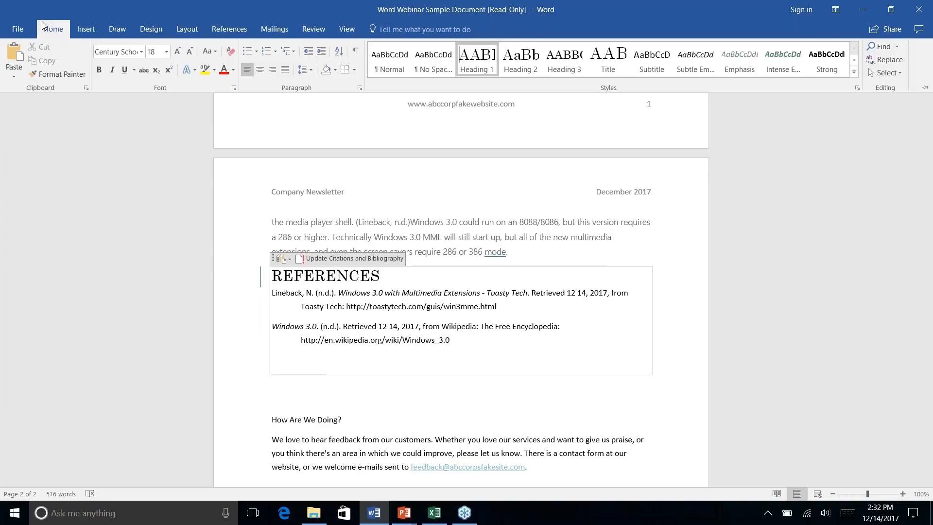
{"action": "left_click", "coordinate": [351, 310]}
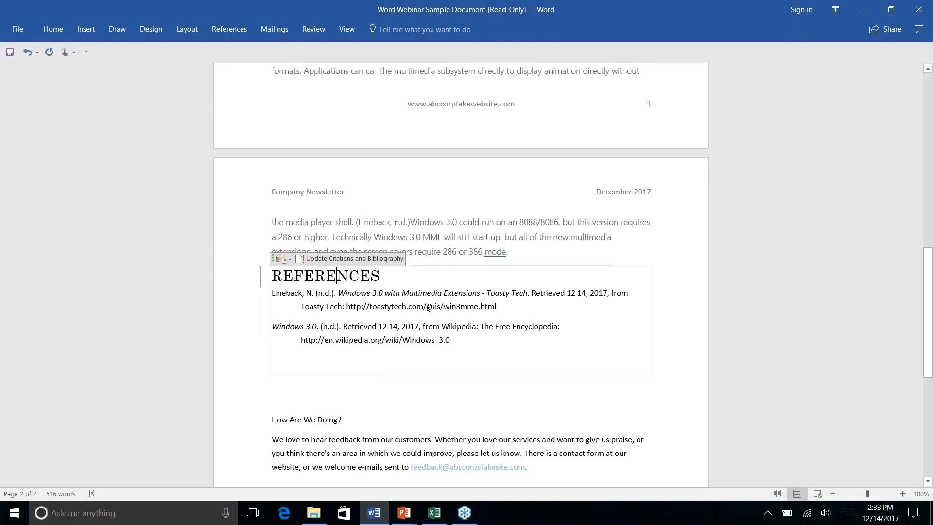
Remove the empty line at the end of the References section's entries.
{"action": "right_click", "coordinate": [470, 326]}
{"action": "key", "text": "Escape"}
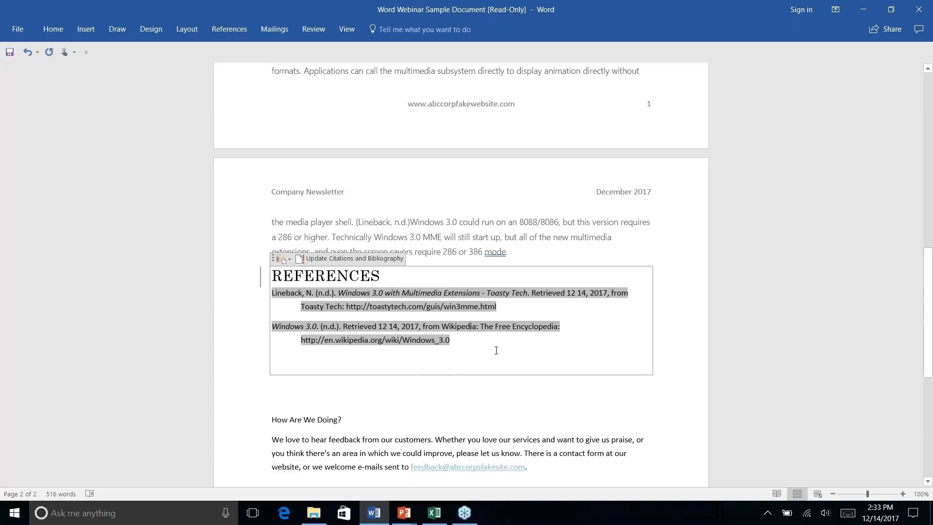
{"action": "key", "text": "Delete"}
{"action": "right_click", "coordinate": [564, 384]}
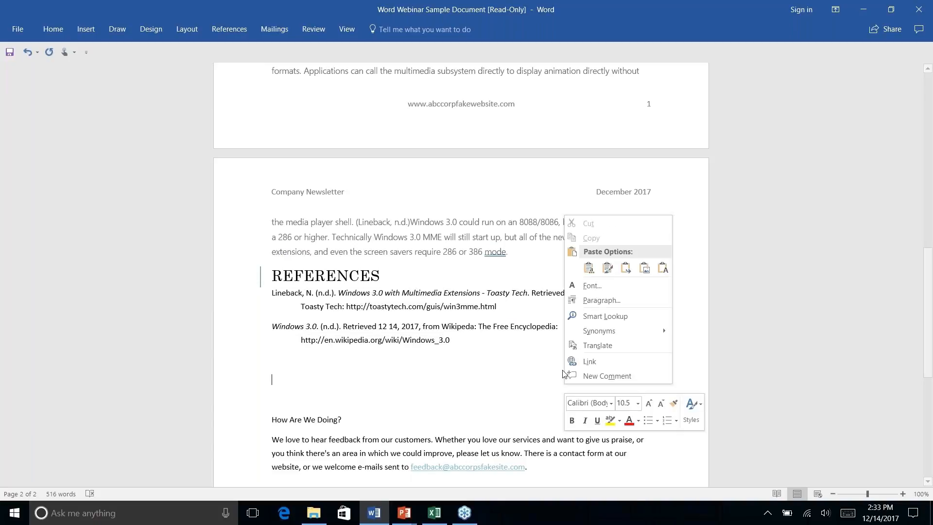
{"action": "left_click", "coordinate": [562, 373]}
{"action": "left_click", "coordinate": [559, 362]}
{"action": "key", "text": "BackSpace"}
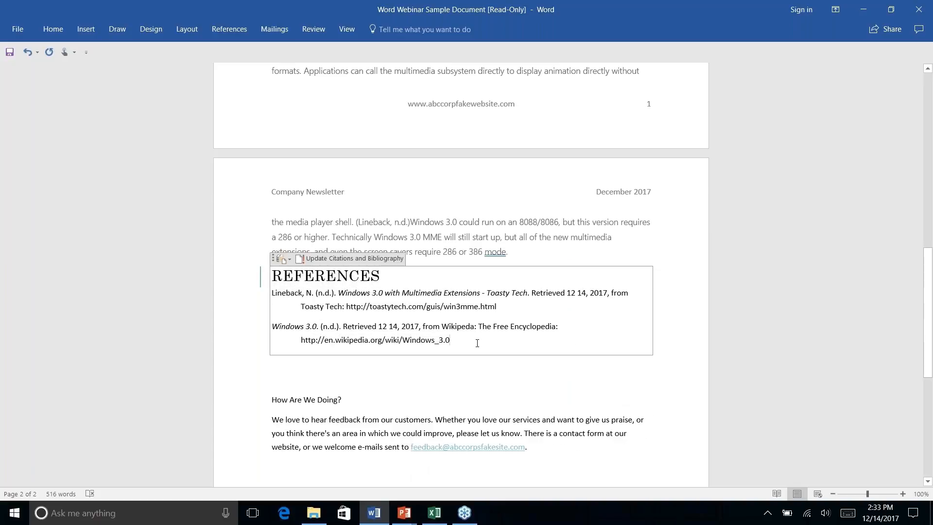
Delete the References heading with both its entries, along with an empty line above "How Are We Doing?".
{"action": "left_click_drag", "start_coordinate": [477, 342], "coordinate": [93, 178]}
{"action": "left_click_drag", "start_coordinate": [134, 212], "coordinate": [256, 273]}
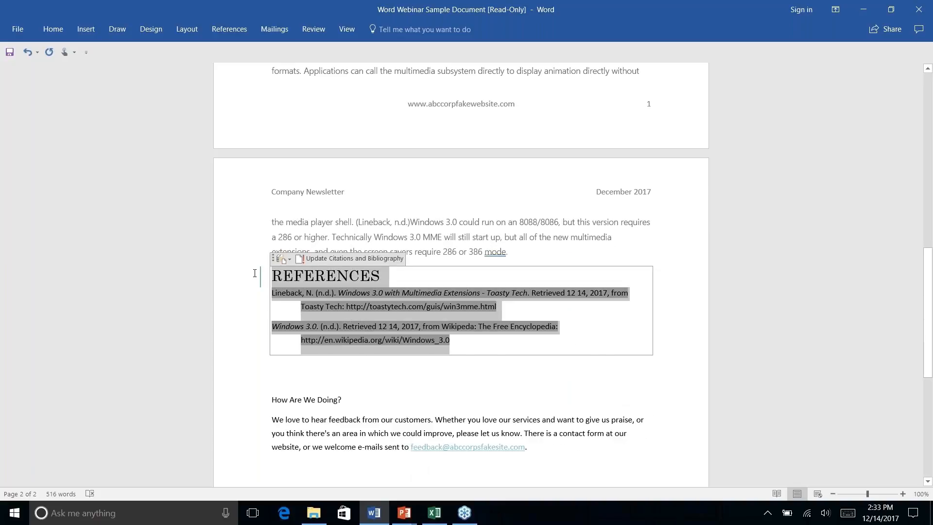
{"action": "key", "text": "Delete"}
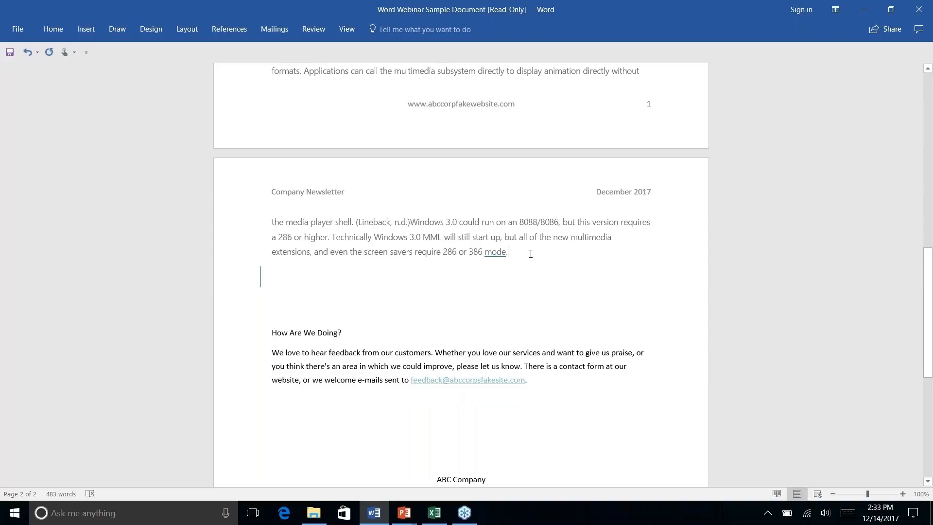
{"action": "key", "text": "Delete"}
{"action": "key", "text": "Down"}
{"action": "key", "text": "Down"}
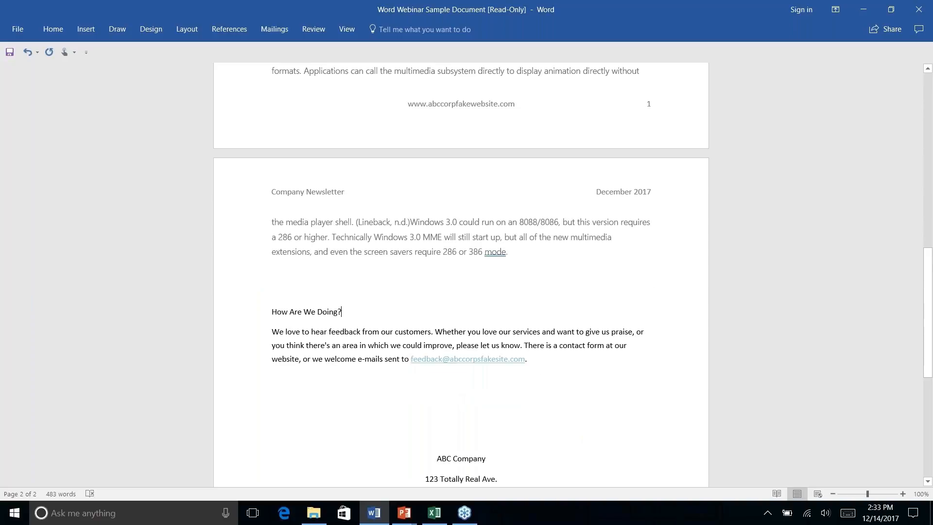
{"action": "left_click", "coordinate": [275, 275]}
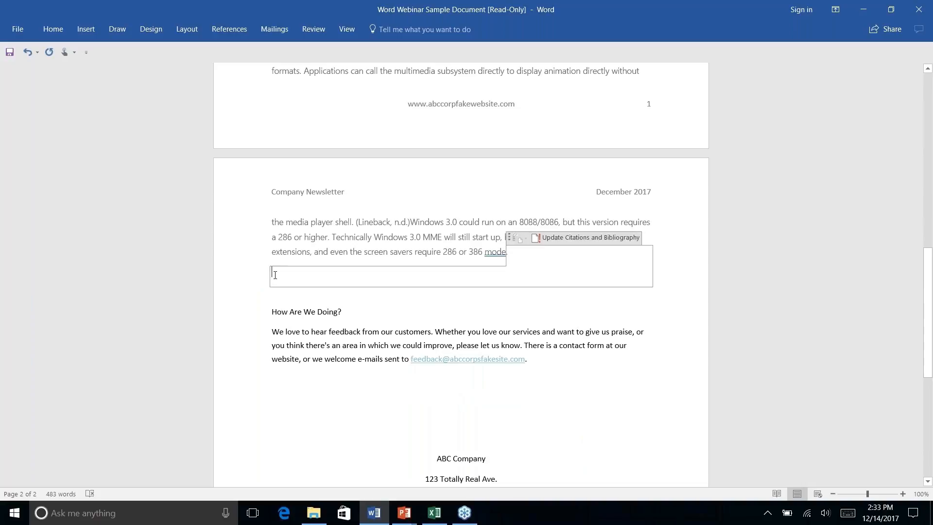
Apply the Heading 1 style to the "How Are We Doing?" line on page 2.
{"action": "right_click", "coordinate": [390, 296]}
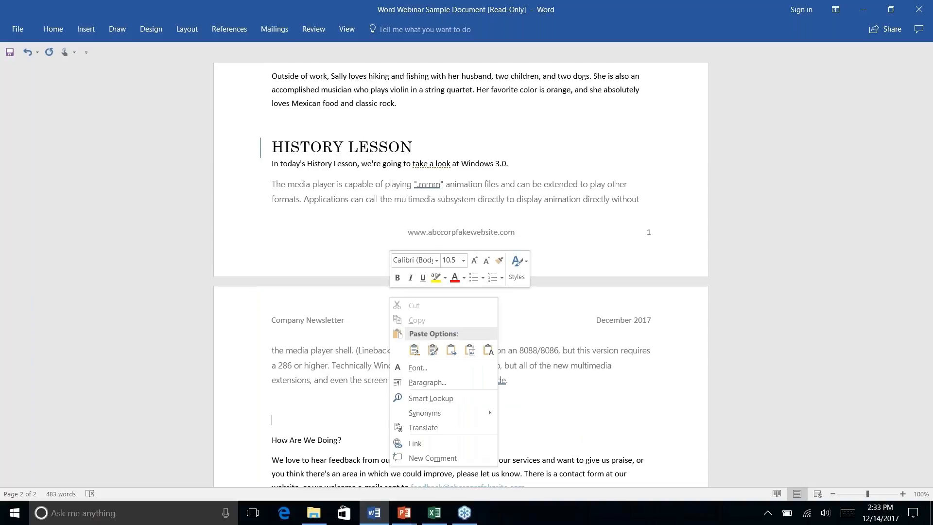
{"action": "left_click", "coordinate": [331, 265]}
{"action": "scroll", "coordinate": [336, 229], "scroll_direction": "up", "scroll_amount": 3}
{"action": "scroll", "coordinate": [337, 226], "scroll_direction": "down", "scroll_amount": 13}
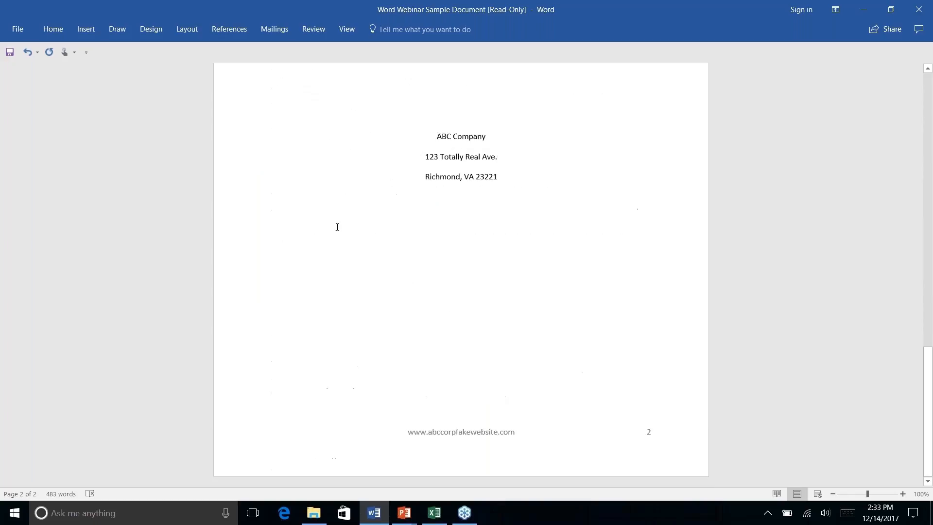
{"action": "scroll", "coordinate": [337, 227], "scroll_direction": "up", "scroll_amount": 5}
{"action": "right_click", "coordinate": [339, 228]}
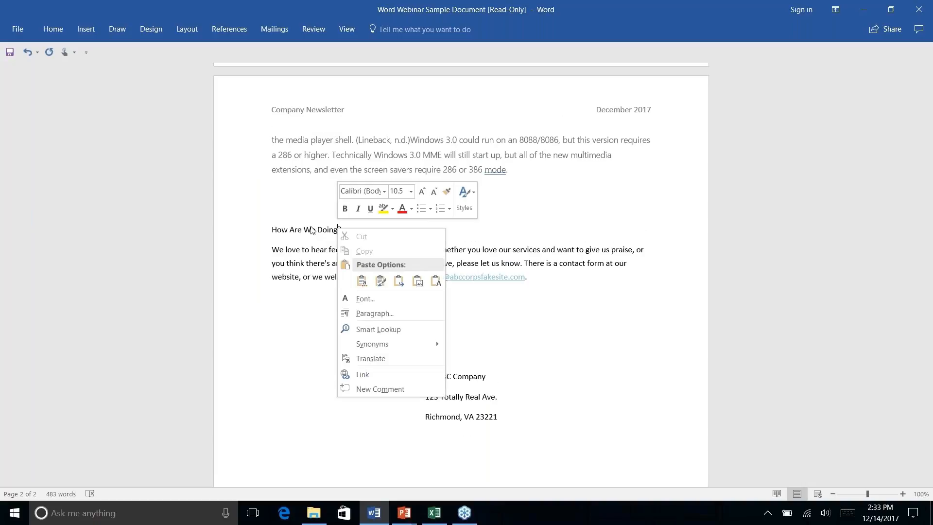
{"action": "left_click", "coordinate": [311, 230]}
{"action": "triple_click", "coordinate": [312, 230]}
{"action": "left_click", "coordinate": [54, 32]}
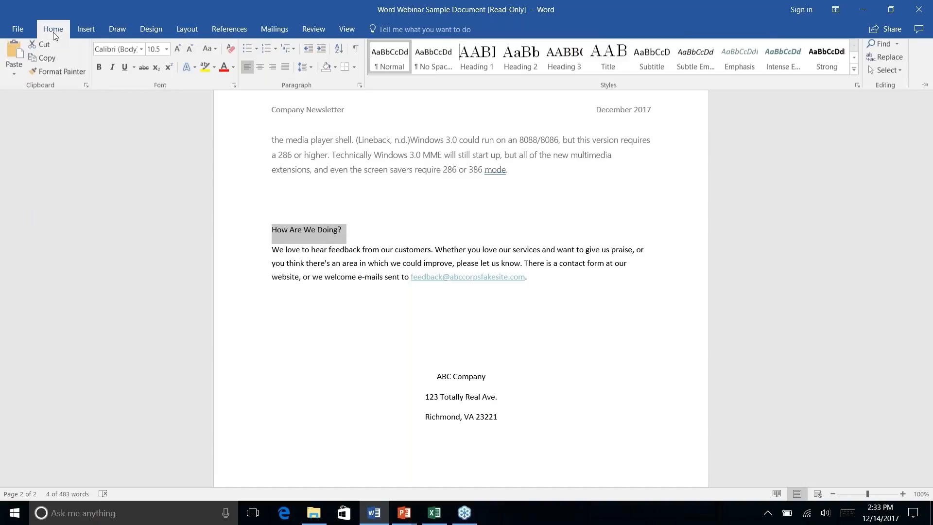
{"action": "left_click", "coordinate": [476, 57]}
Add a blank line between the newsletter title and the Introduction heading in the Word document.
{"action": "scroll", "coordinate": [518, 225], "scroll_direction": "down", "scroll_amount": 5}
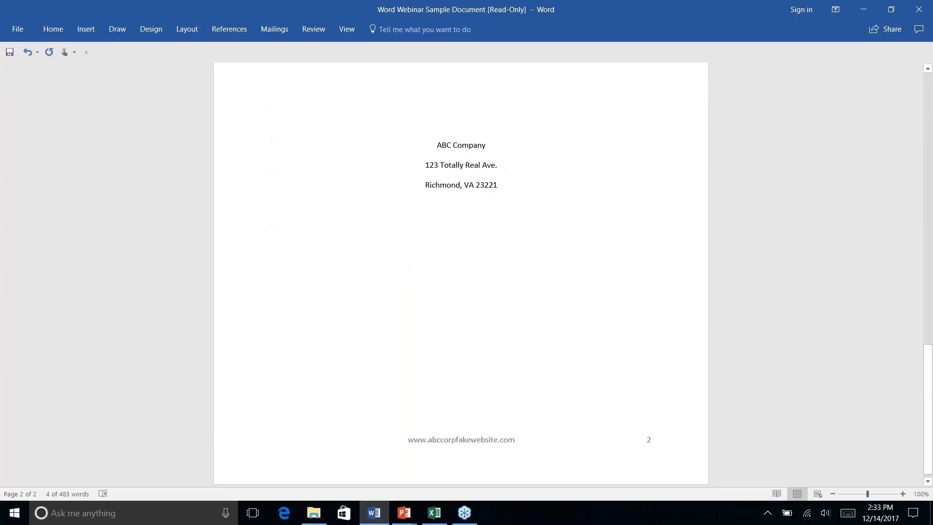
{"action": "scroll", "coordinate": [518, 225], "scroll_direction": "up", "scroll_amount": 8}
{"action": "scroll", "coordinate": [460, 272], "scroll_direction": "up", "scroll_amount": 9}
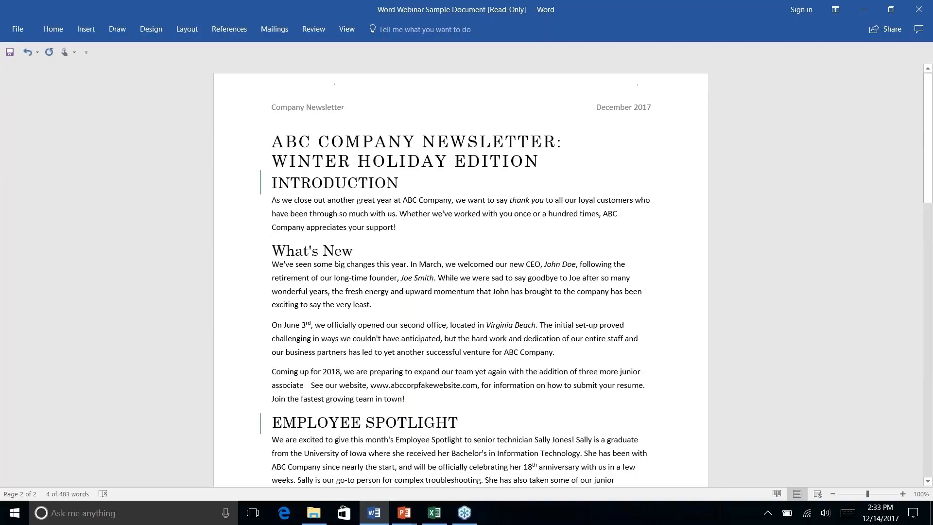
{"action": "left_click", "coordinate": [349, 217]}
{"action": "left_click", "coordinate": [333, 184]}
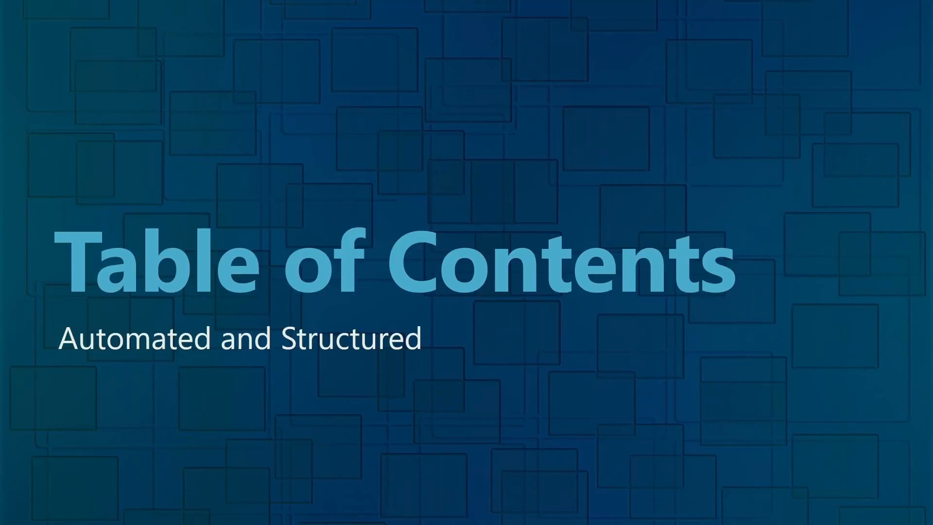
{"action": "key", "text": "alt+Tab"}
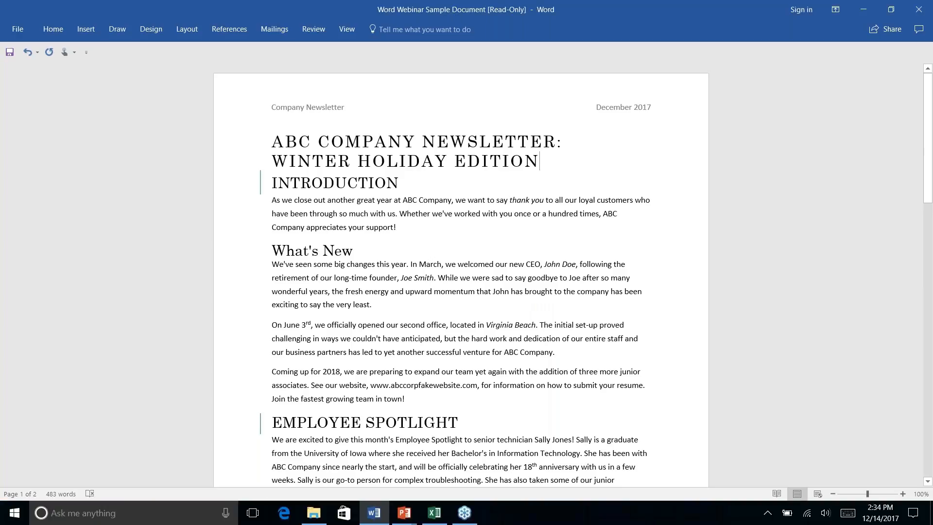
{"action": "key", "text": "Return"}
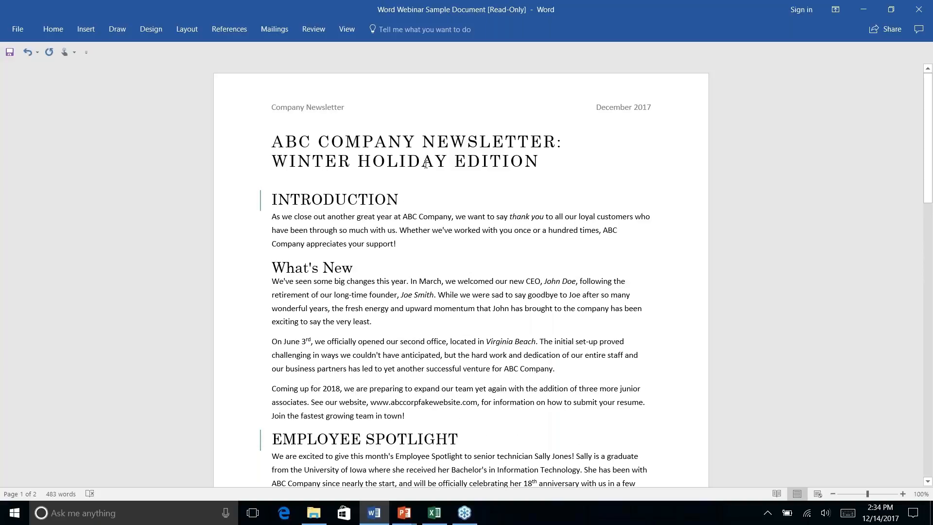
Insert an Automatic Table 1 table of contents on the blank line above the Introduction heading.
{"action": "left_click", "coordinate": [272, 186]}
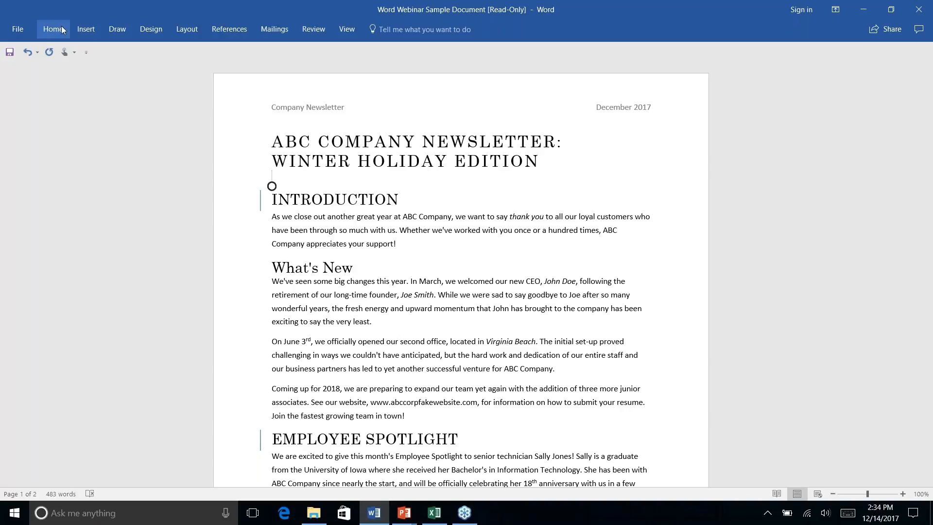
{"action": "left_click", "coordinate": [229, 28]}
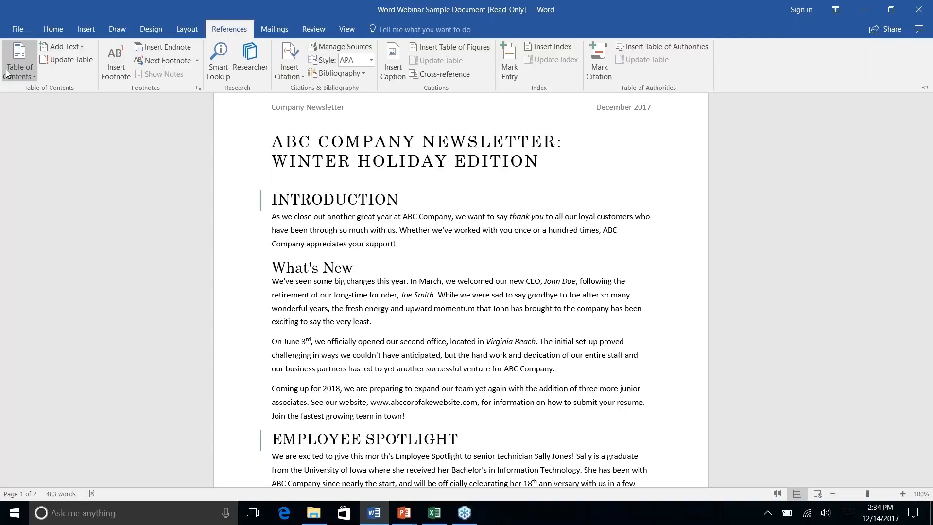
{"action": "left_click", "coordinate": [31, 78]}
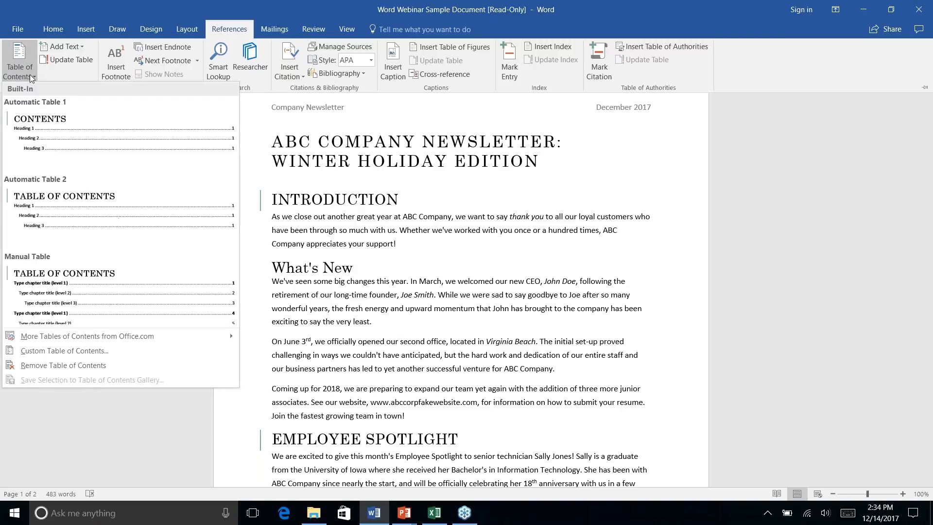
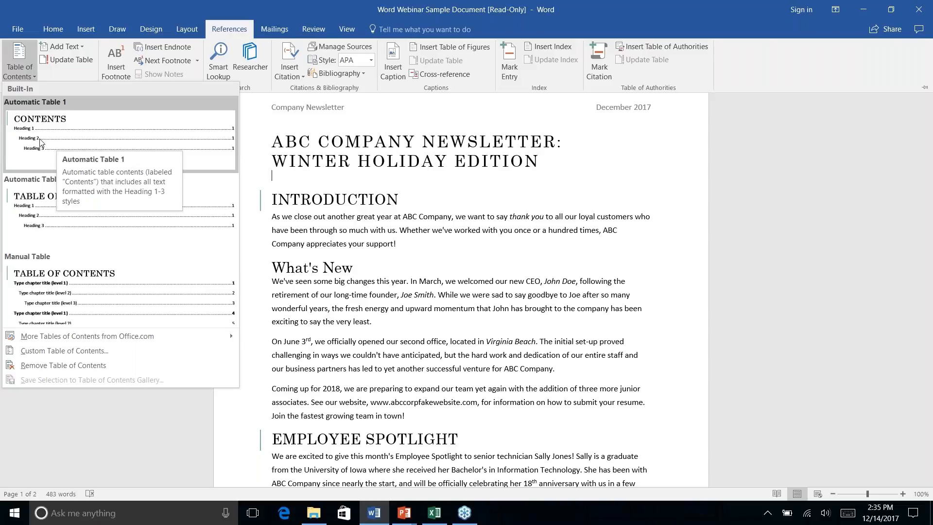
{"action": "right_click", "coordinate": [41, 142]}
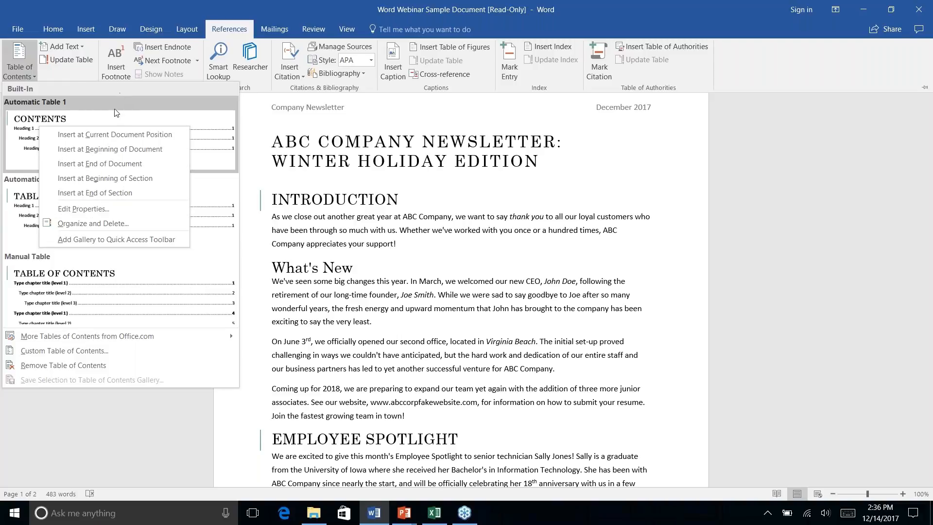
{"action": "key", "text": "Escape"}
{"action": "key", "text": "Escape"}
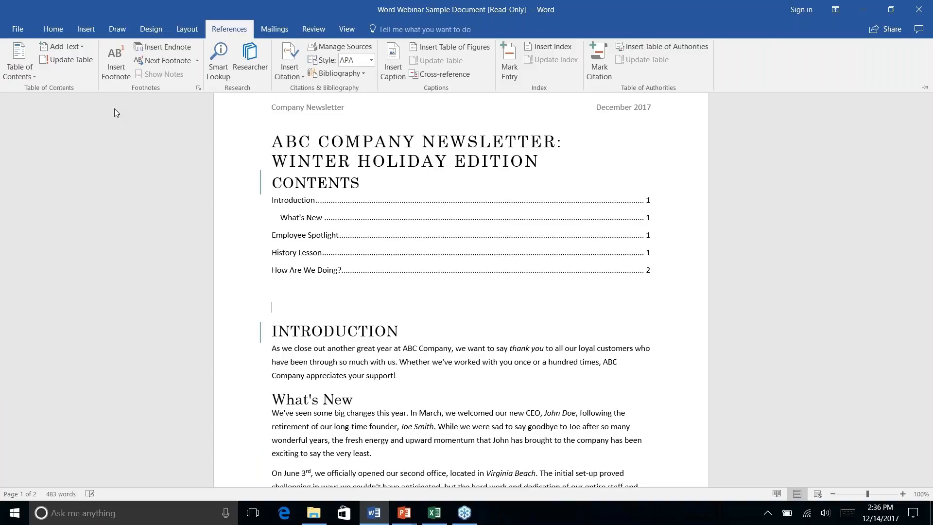
Add a blank line between the newsletter title and the Contents heading.
{"action": "left_click", "coordinate": [551, 249]}
{"action": "left_click", "coordinate": [545, 162]}
{"action": "key", "text": "Return"}
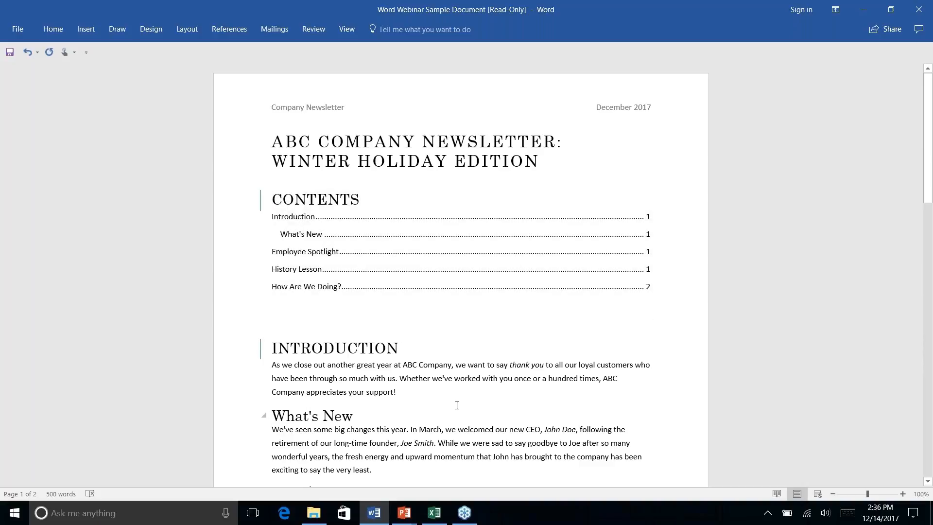
Review the inserted table of contents and the Update Table option for refreshing its entries.
{"action": "scroll", "coordinate": [521, 336], "scroll_direction": "down", "scroll_amount": 5}
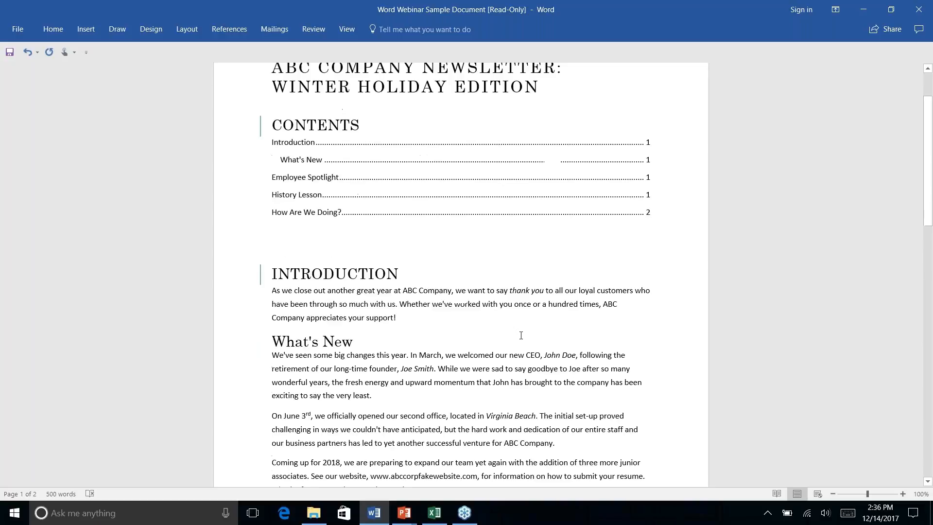
{"action": "scroll", "coordinate": [461, 275], "scroll_direction": "up", "scroll_amount": 5}
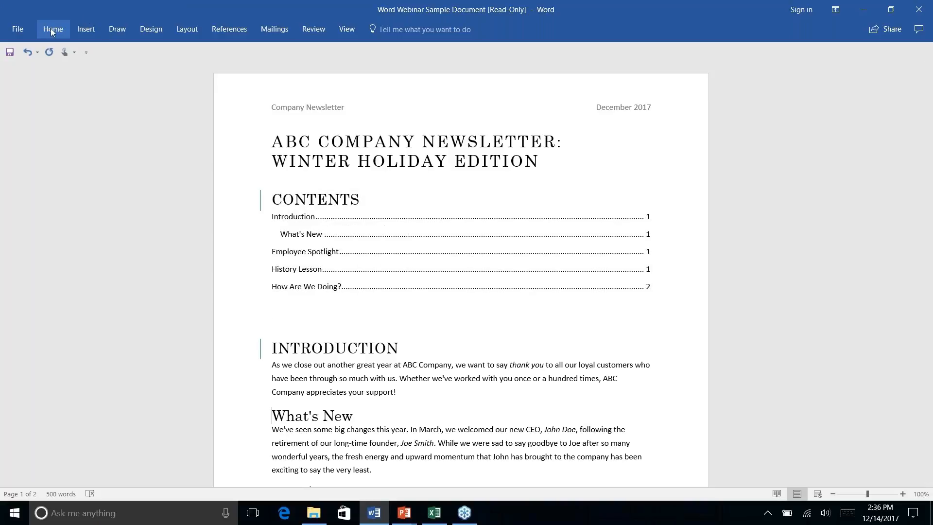
{"action": "left_click", "coordinate": [230, 30]}
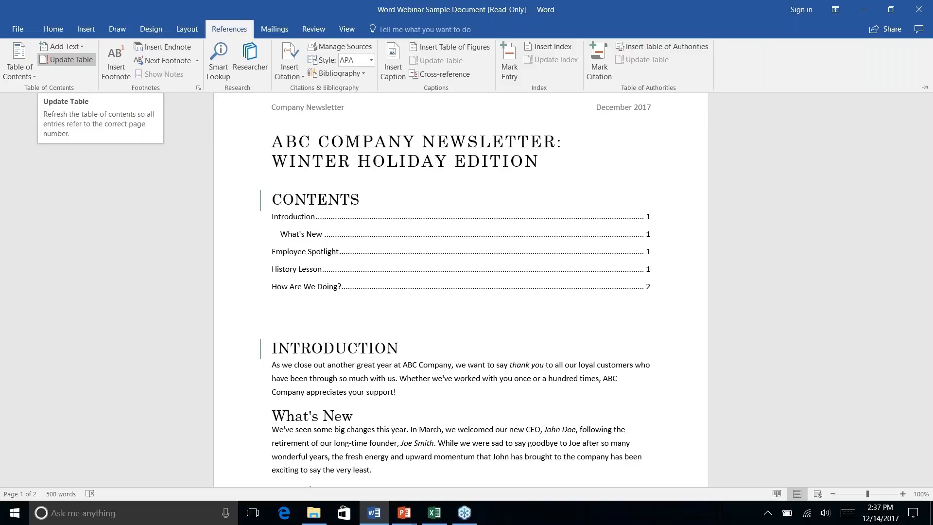
{"action": "left_click", "coordinate": [529, 313]}
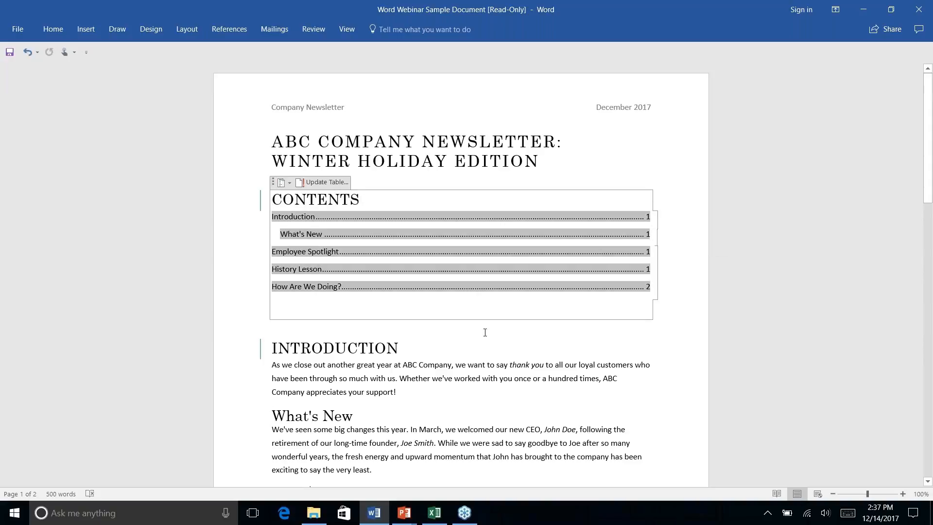
{"action": "left_click", "coordinate": [485, 329]}
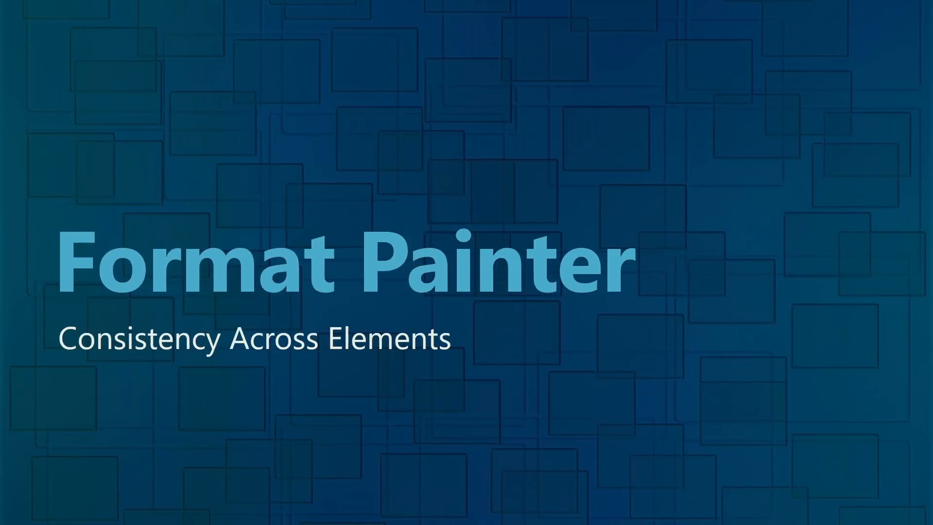
Switch back to the Word document and go to the company address block at the end of page 2.
{"action": "key", "text": "alt+Tab"}
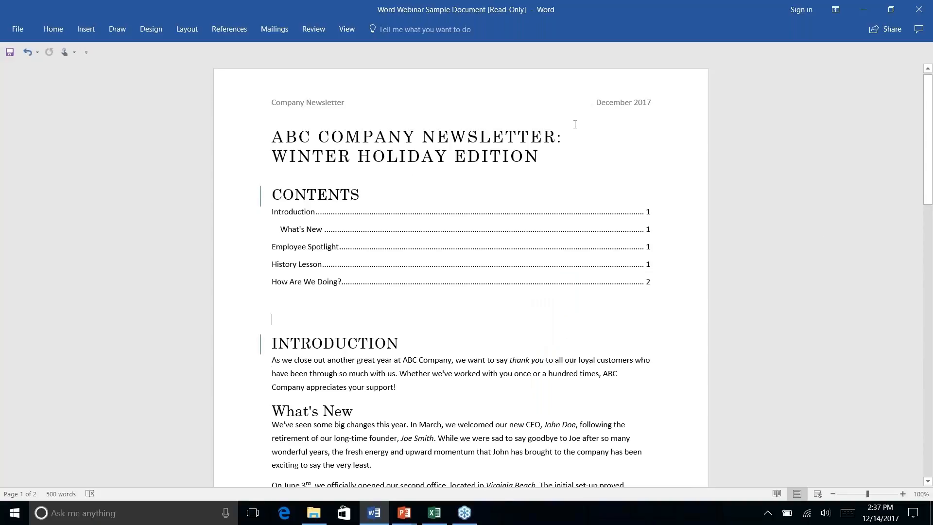
{"action": "scroll", "coordinate": [525, 253], "scroll_direction": "down", "scroll_amount": 2}
{"action": "scroll", "coordinate": [526, 254], "scroll_direction": "down", "scroll_amount": 18}
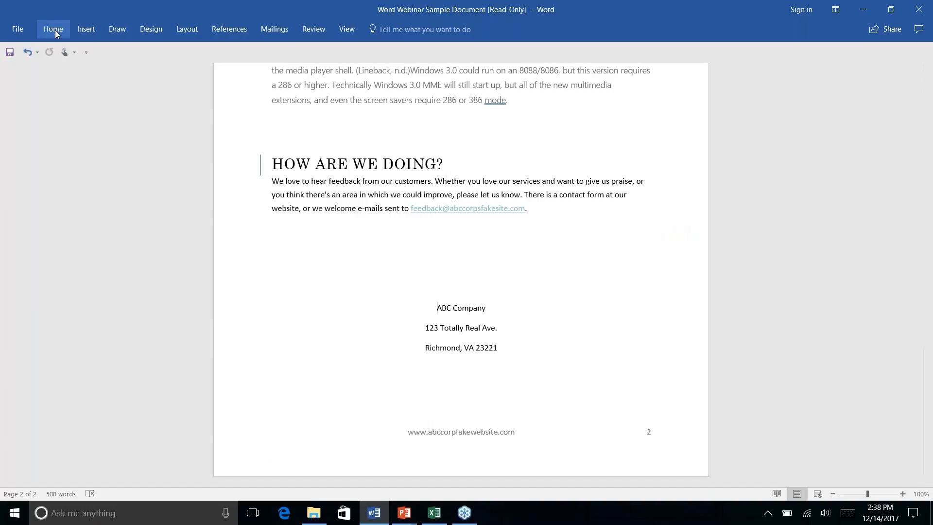
{"action": "left_click", "coordinate": [88, 30]}
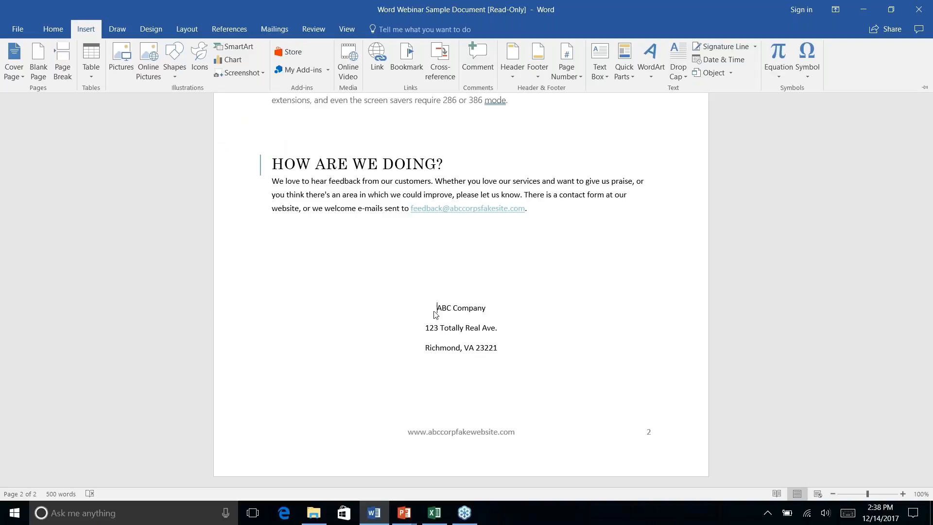
{"action": "right_click", "coordinate": [175, 76]}
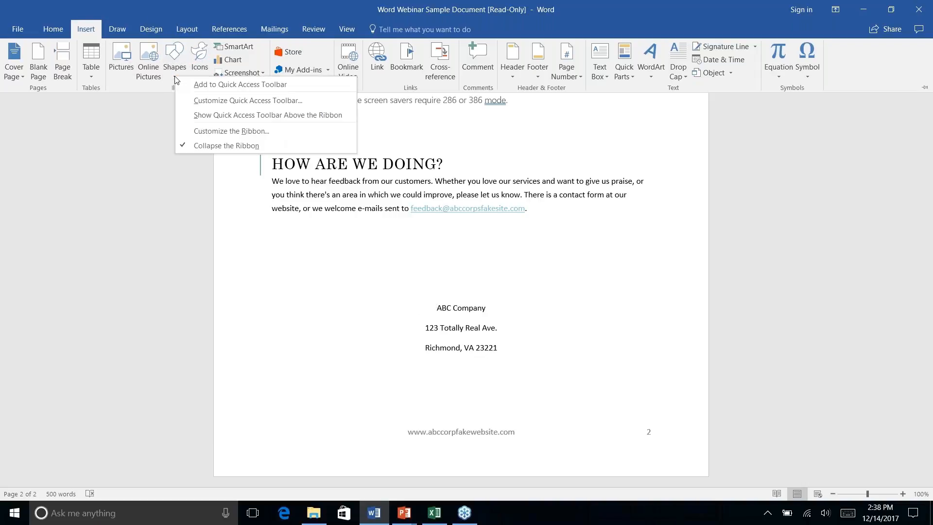
{"action": "left_click", "coordinate": [173, 52]}
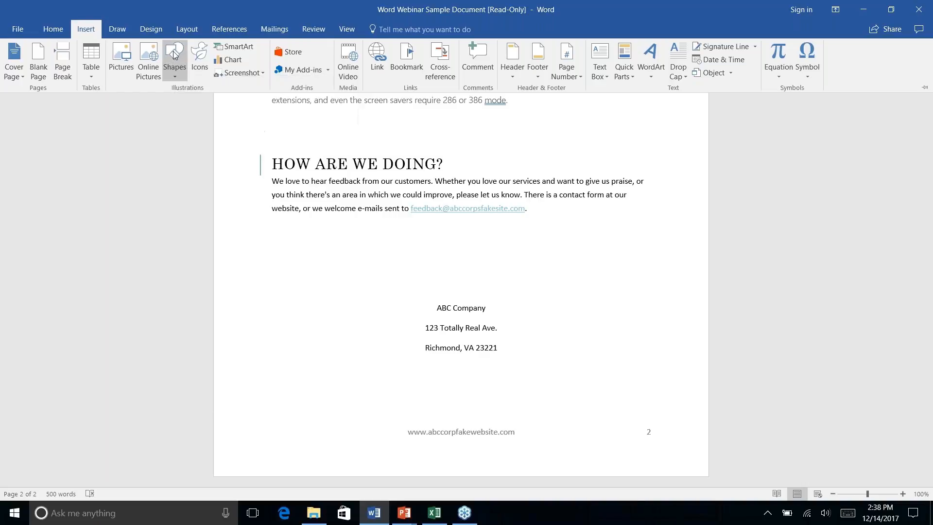
{"action": "left_click", "coordinate": [173, 51]}
{"action": "left_click", "coordinate": [232, 103]}
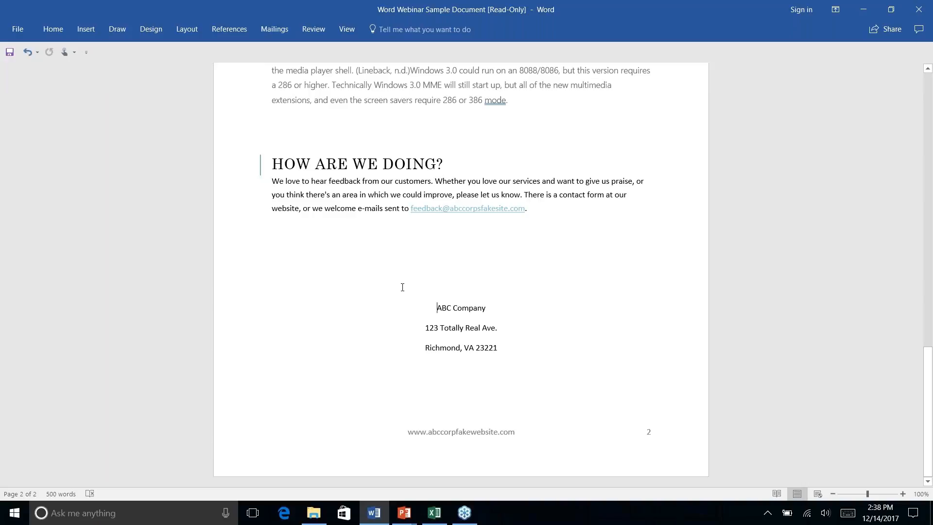
{"action": "left_click", "coordinate": [117, 29]}
Draw a rounded rectangle about 1.77" wide and 1.37" high over the company address block on page 2.
{"action": "left_click", "coordinate": [84, 31]}
{"action": "left_click", "coordinate": [174, 58]}
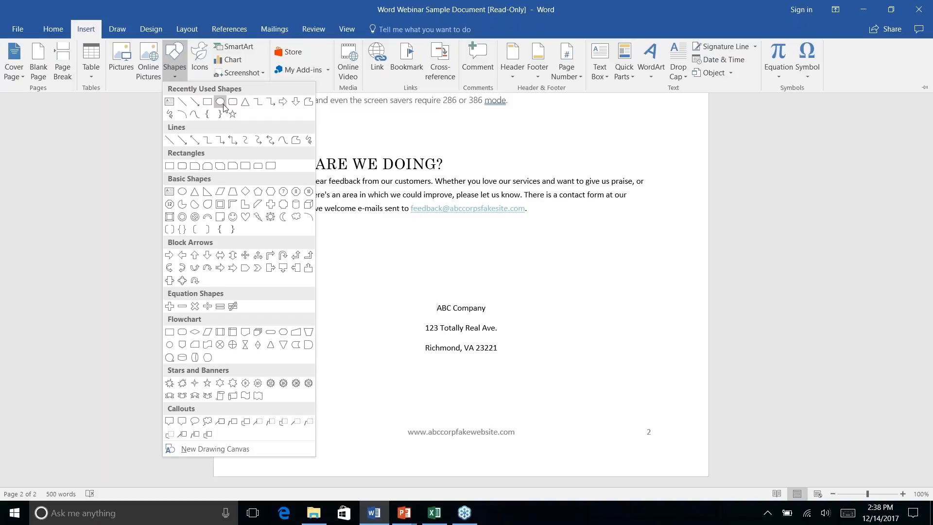
{"action": "left_click", "coordinate": [221, 102]}
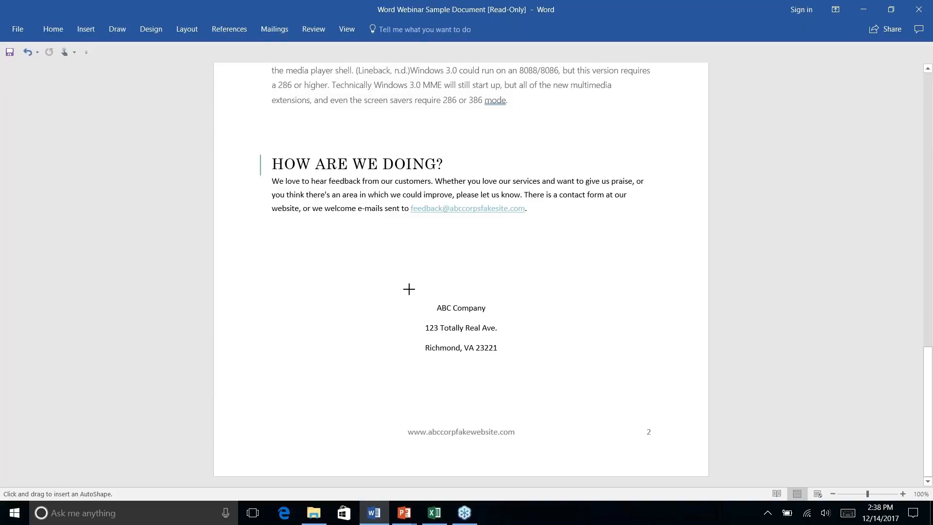
{"action": "left_click_drag", "start_coordinate": [409, 289], "coordinate": [512, 370]}
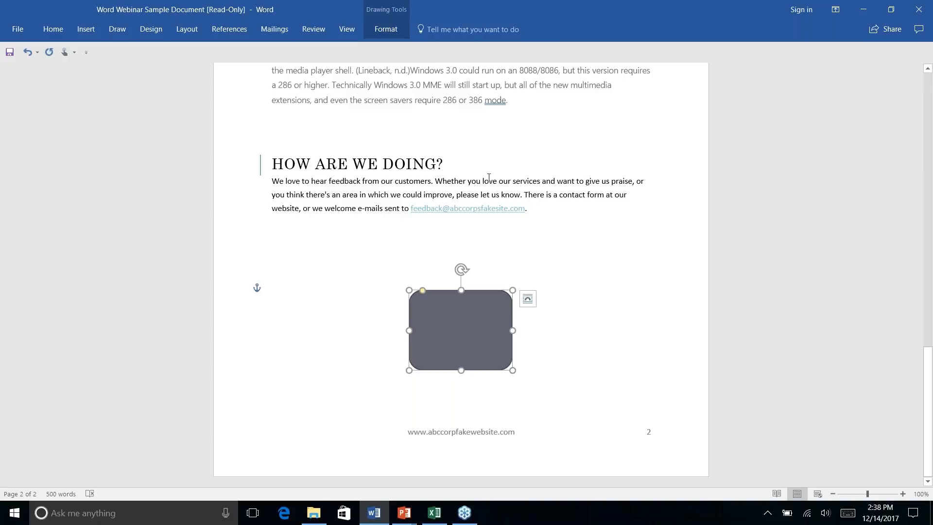
Send the rounded rectangle behind the company address text and deselect it.
{"action": "left_click", "coordinate": [386, 31]}
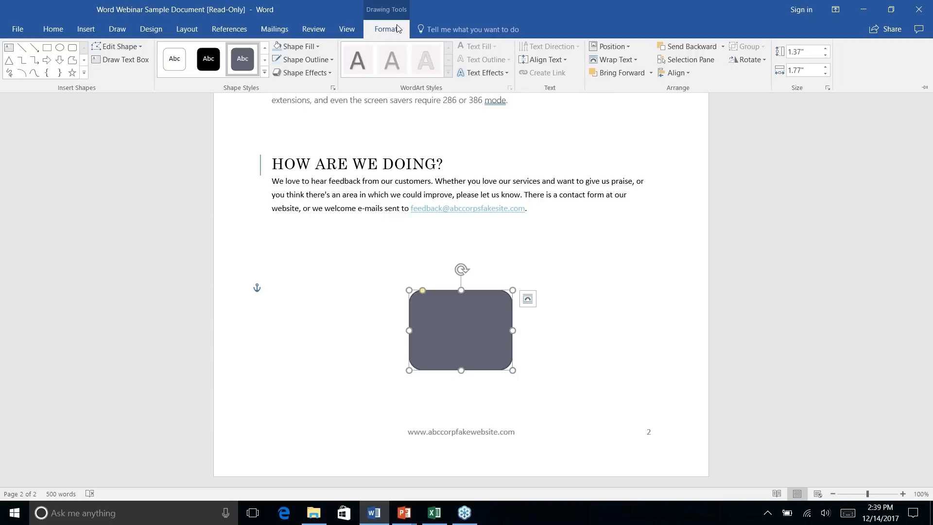
{"action": "left_click", "coordinate": [723, 48]}
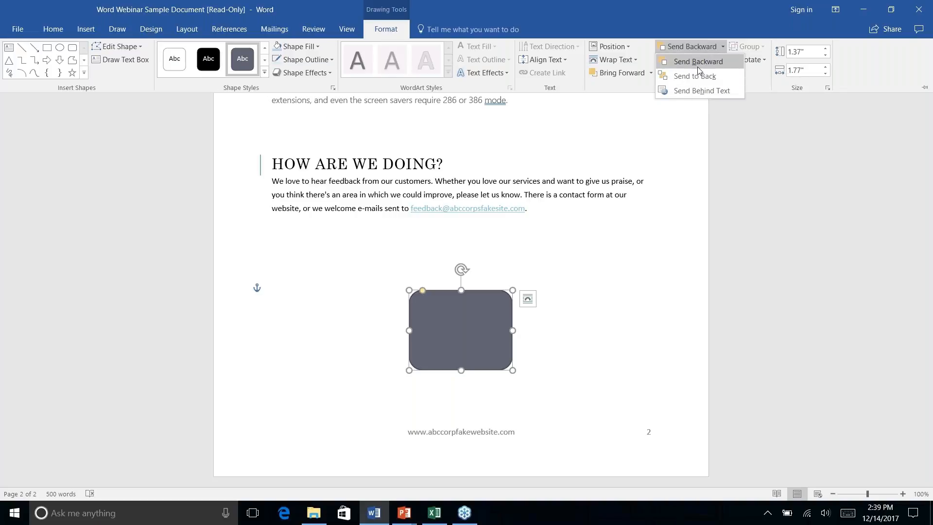
{"action": "right_click", "coordinate": [698, 93]}
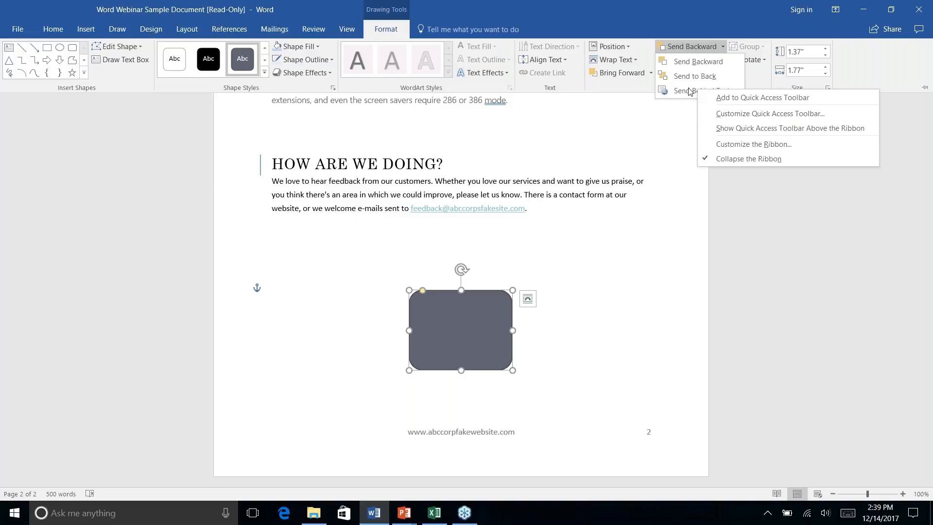
{"action": "left_click", "coordinate": [692, 92]}
{"action": "right_click", "coordinate": [558, 348]}
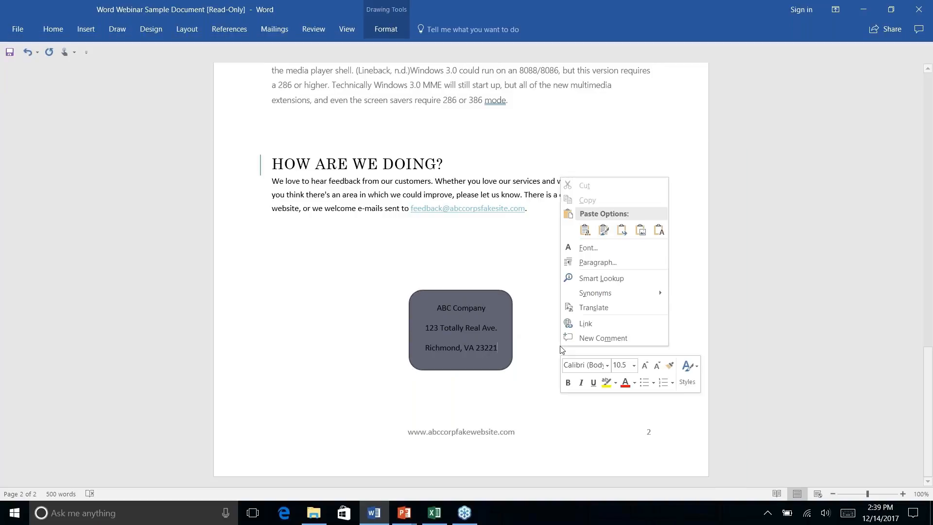
{"action": "key", "text": "Escape"}
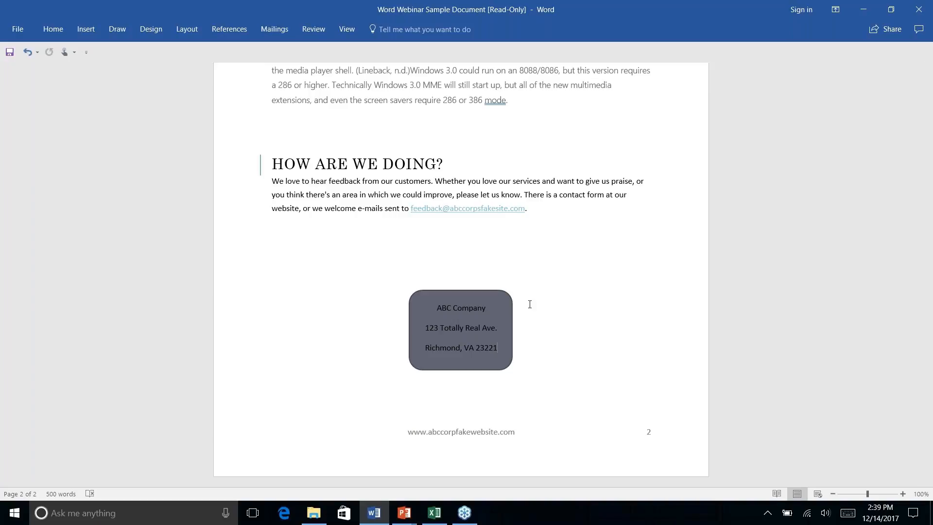
Apply the light teal theme shape style with dark text to the rounded rectangle behind the company address and deselect it.
{"action": "left_click", "coordinate": [500, 315]}
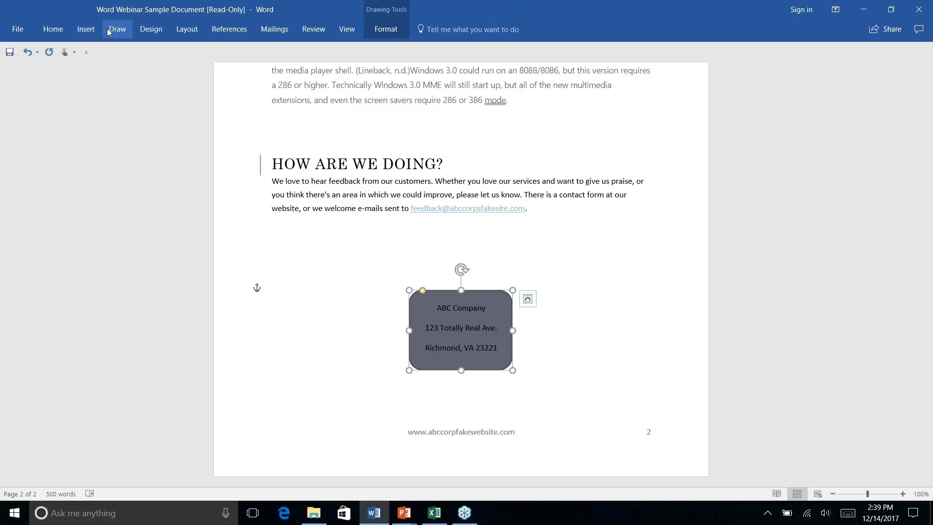
{"action": "left_click", "coordinate": [86, 30]}
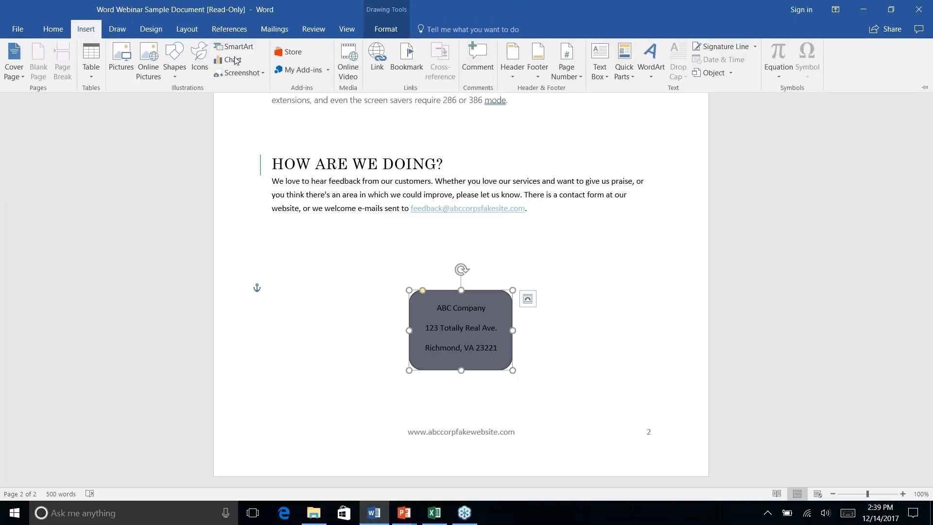
{"action": "left_click", "coordinate": [53, 30]}
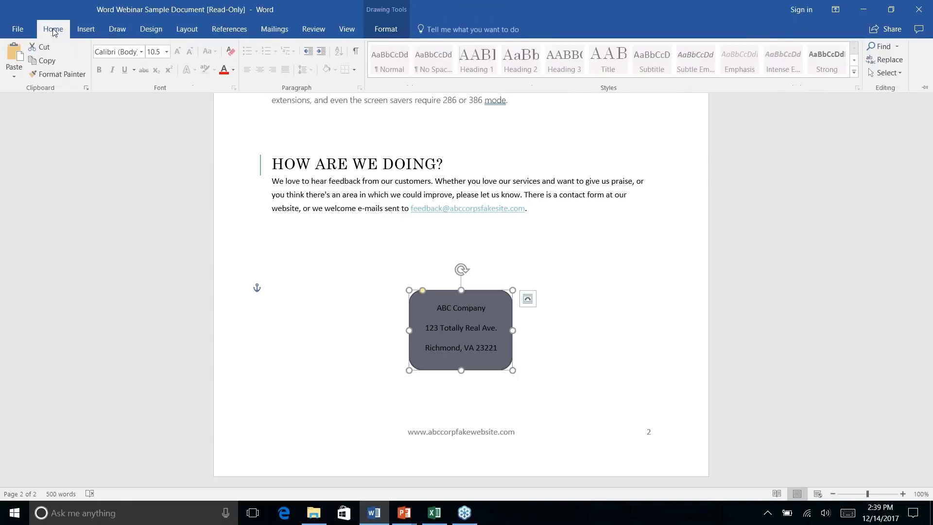
{"action": "left_click", "coordinate": [386, 29]}
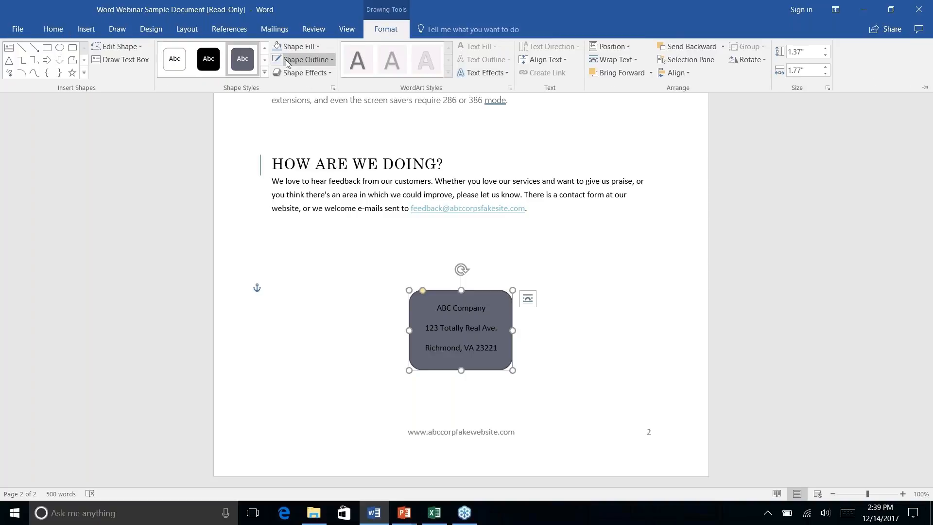
{"action": "left_click", "coordinate": [264, 73]}
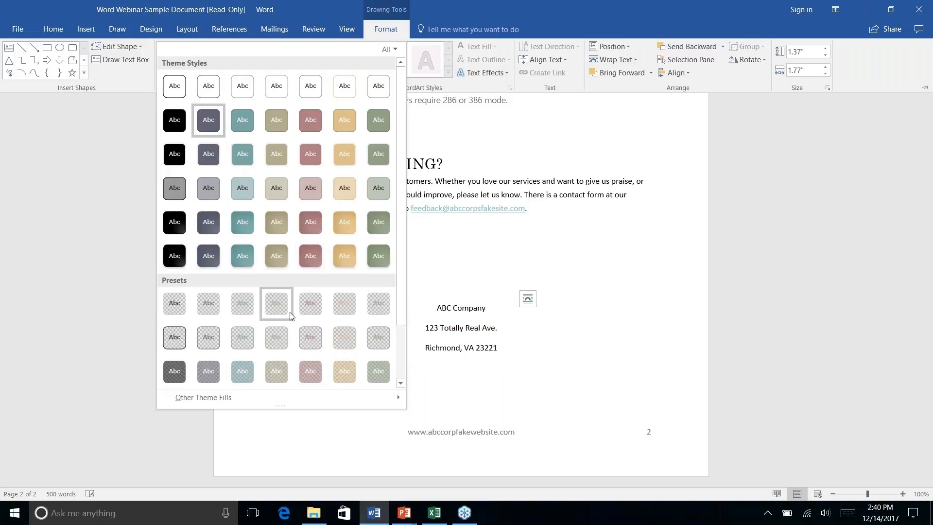
{"action": "scroll", "coordinate": [347, 270], "scroll_direction": "down", "scroll_amount": 2}
{"action": "scroll", "coordinate": [348, 271], "scroll_direction": "up", "scroll_amount": 2}
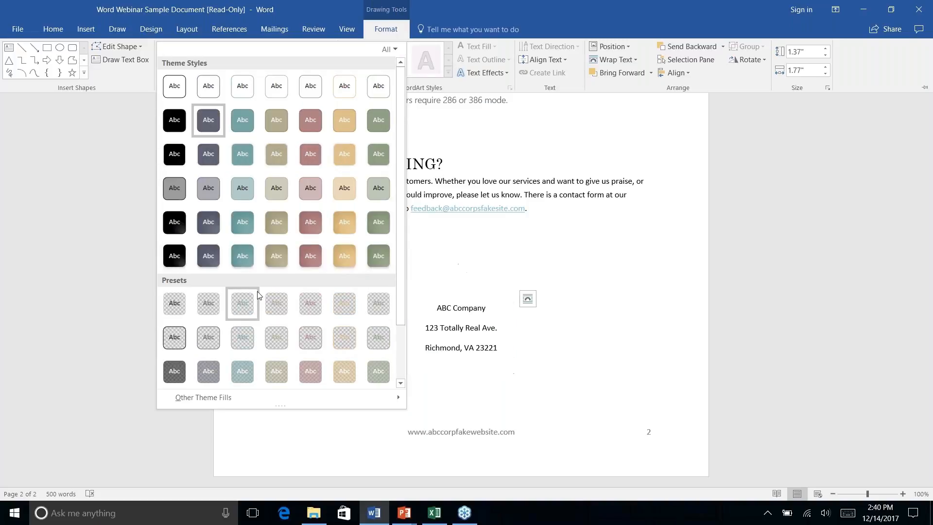
{"action": "right_click", "coordinate": [241, 189]}
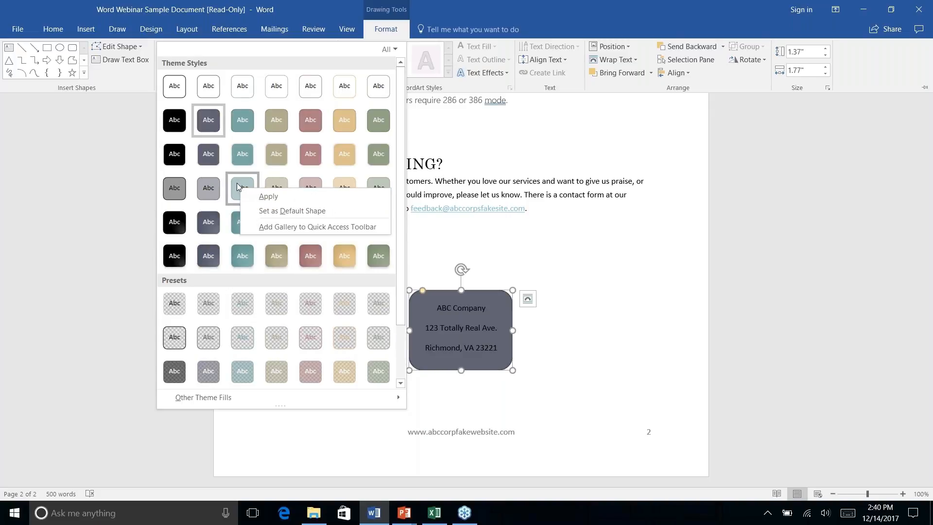
{"action": "key", "text": "Escape"}
{"action": "left_click", "coordinate": [239, 187]}
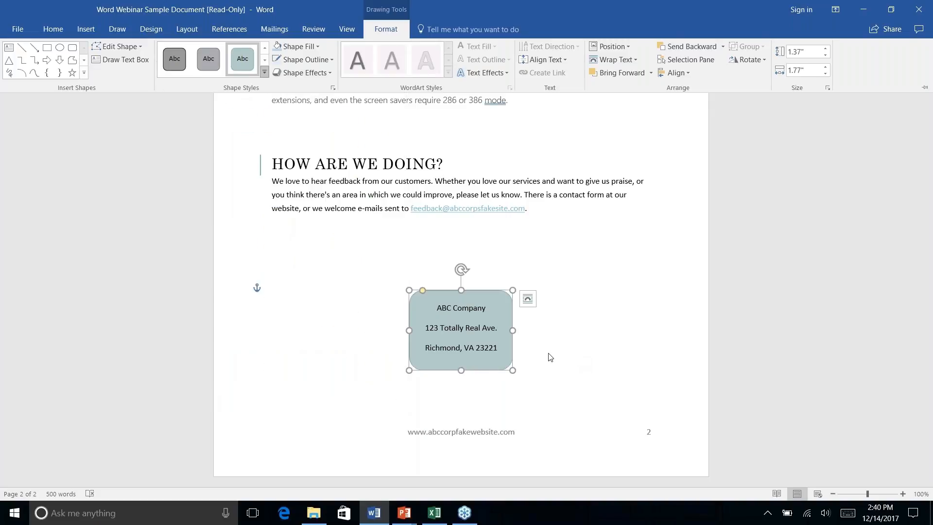
{"action": "right_click", "coordinate": [549, 356]}
{"action": "left_click", "coordinate": [512, 251]}
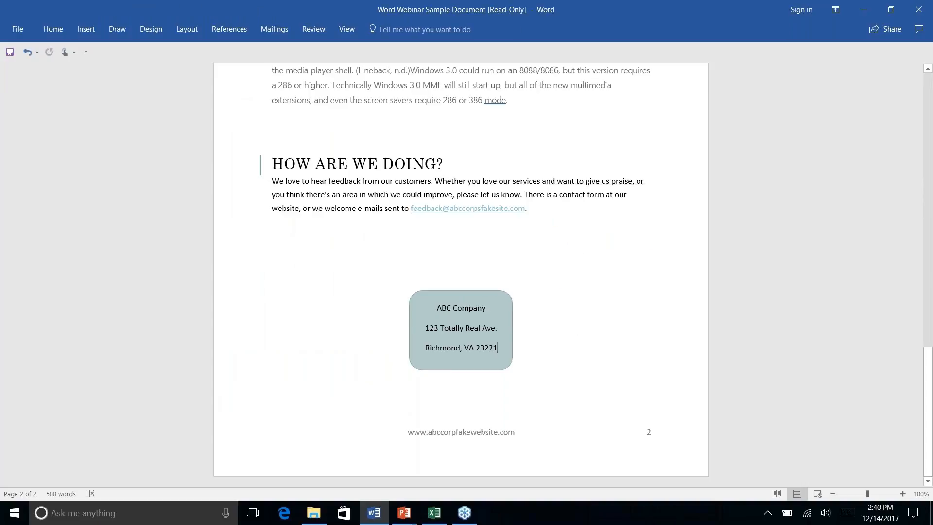
Give the company address rectangle the darkest teal outline at 2¼ pt weight and deselect it.
{"action": "left_click", "coordinate": [496, 301]}
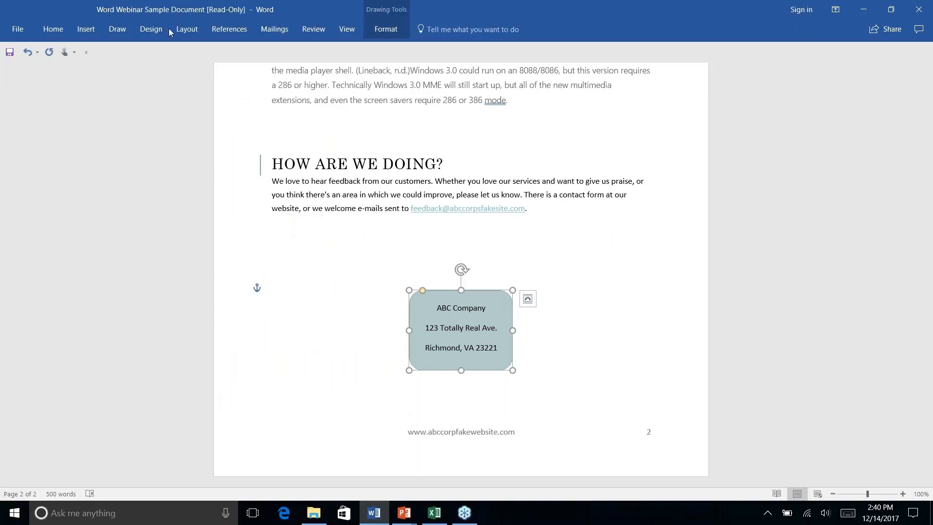
{"action": "left_click", "coordinate": [372, 30]}
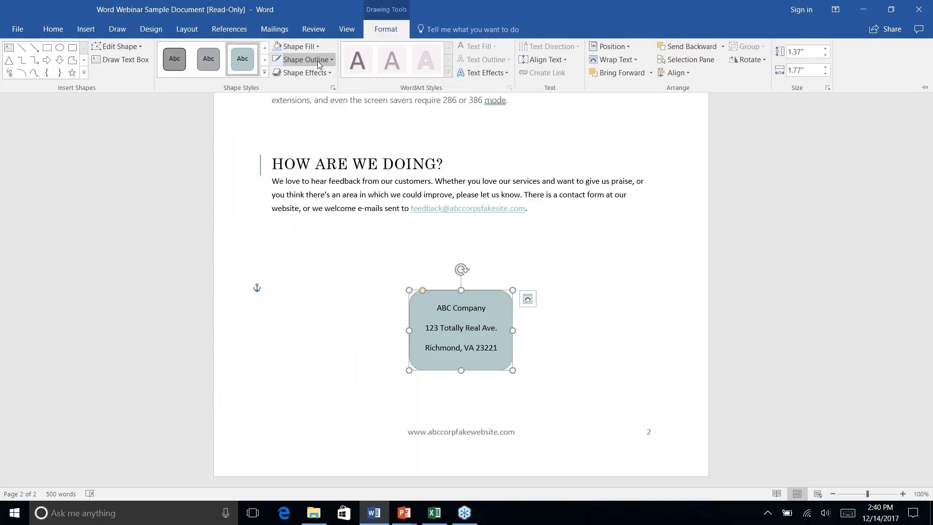
{"action": "left_click", "coordinate": [320, 60]}
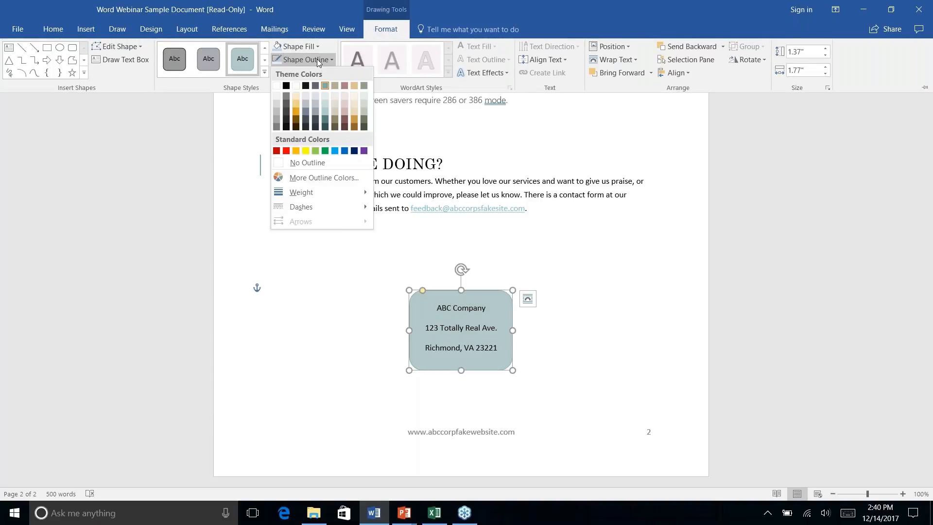
{"action": "left_click", "coordinate": [325, 128]}
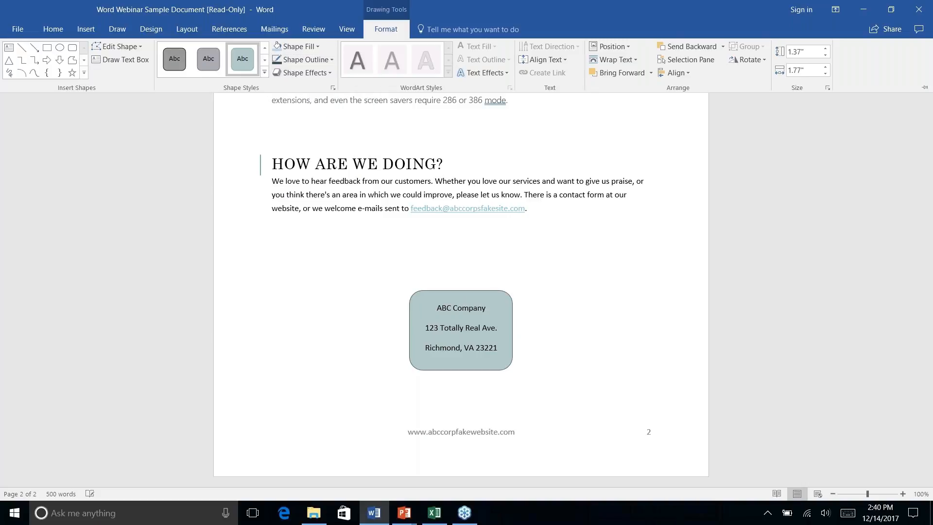
{"action": "left_click", "coordinate": [334, 60]}
{"action": "mouse_move", "coordinate": [338, 200]}
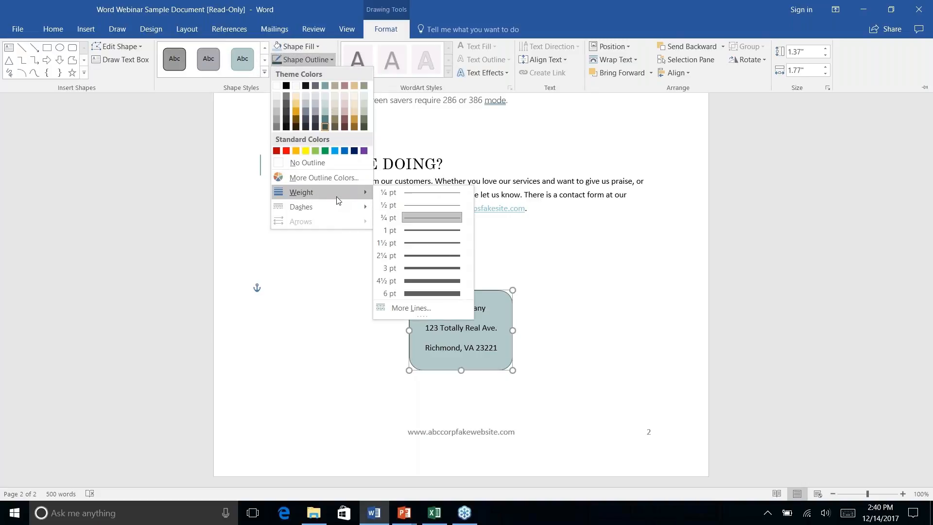
{"action": "left_click", "coordinate": [415, 256]}
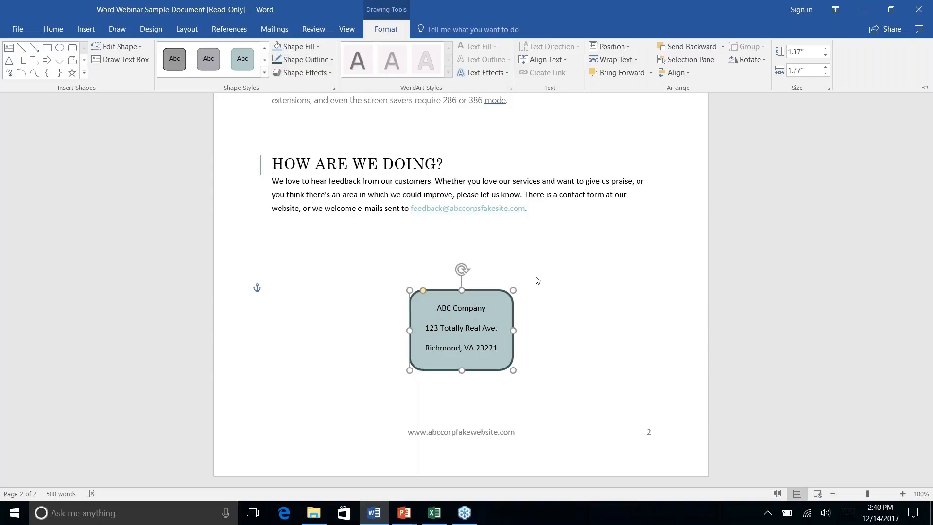
{"action": "left_click", "coordinate": [577, 358]}
{"action": "left_click", "coordinate": [564, 352]}
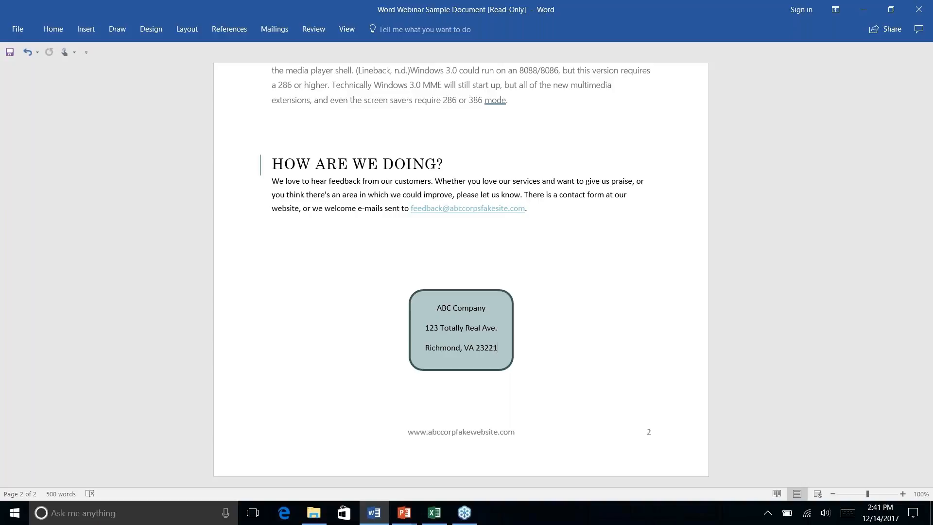
Draw a rounded rectangle about 3.14" wide and 0.42" high over the History Lesson heading on page 2.
{"action": "scroll", "coordinate": [461, 275], "scroll_direction": "up", "scroll_amount": 7}
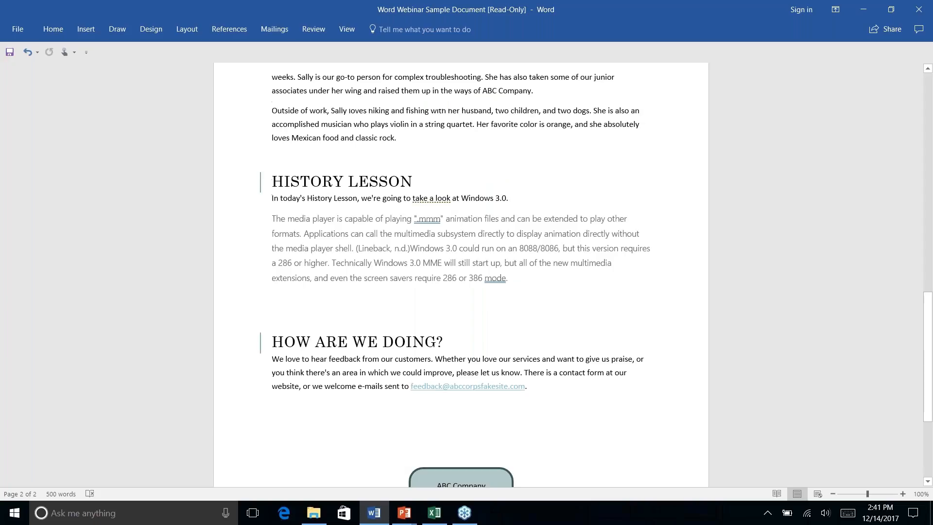
{"action": "scroll", "coordinate": [461, 275], "scroll_direction": "up", "scroll_amount": 5}
{"action": "scroll", "coordinate": [461, 275], "scroll_direction": "down", "scroll_amount": 7}
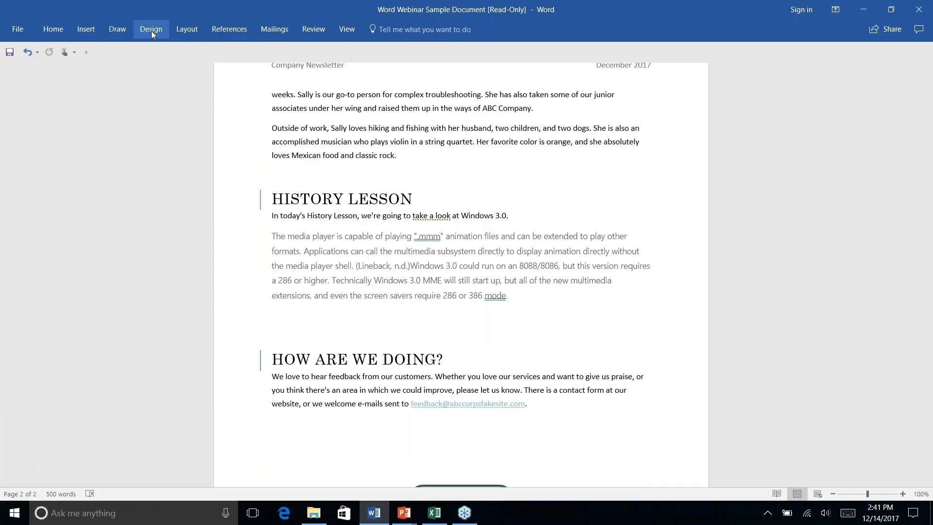
{"action": "left_click", "coordinate": [88, 31]}
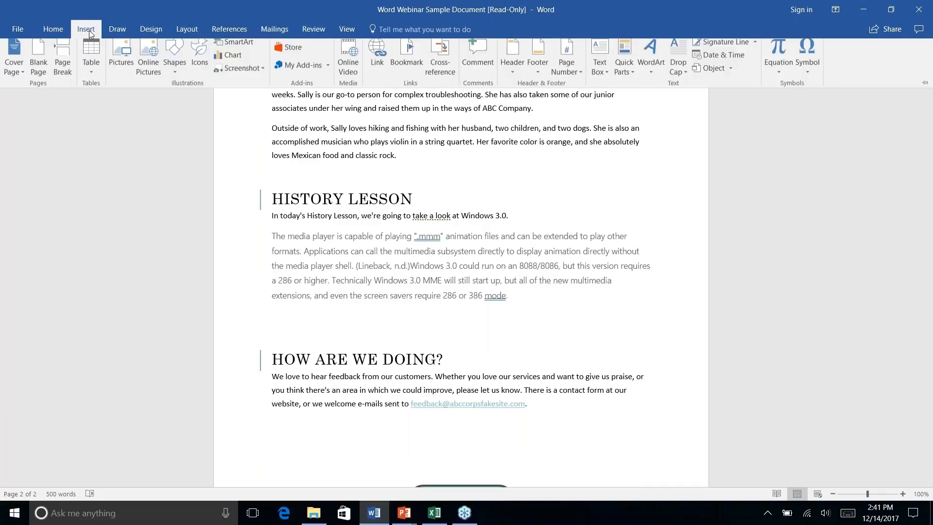
{"action": "left_click", "coordinate": [172, 76]}
{"action": "left_click", "coordinate": [233, 101]}
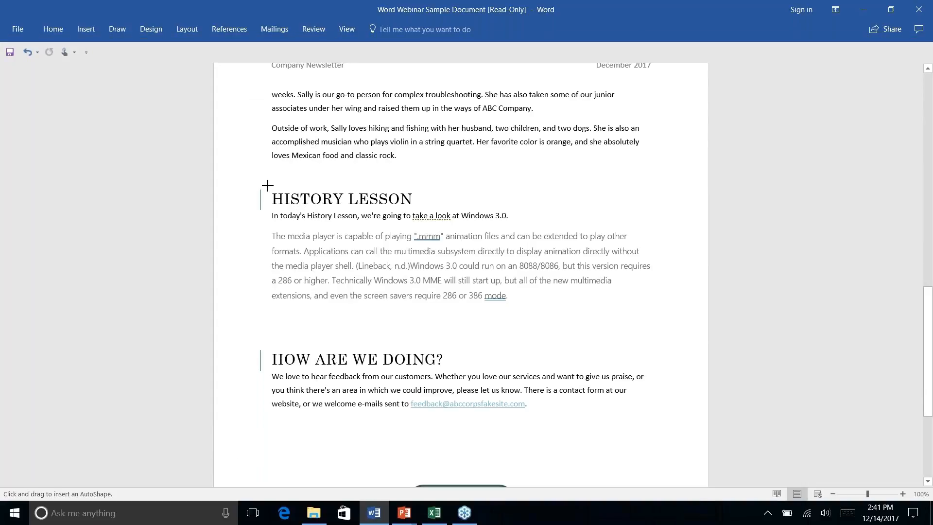
{"action": "mouse_move", "coordinate": [266, 186]}
{"action": "left_mouse_down"}
{"action": "mouse_move", "coordinate": [468, 204]}
{"action": "mouse_move", "coordinate": [450, 210]}
{"action": "left_mouse_up"}
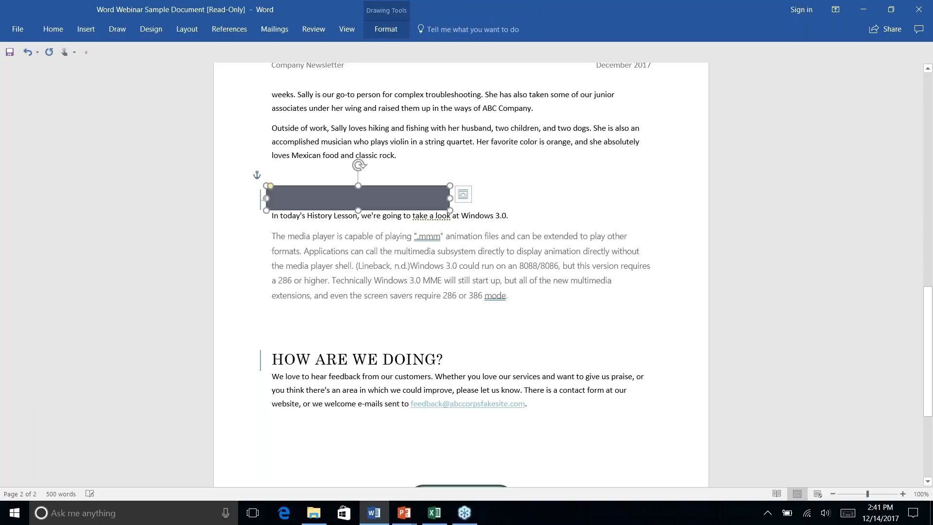
Send the new rounded rectangle behind the History Lesson heading text and deselect it.
{"action": "left_click", "coordinate": [377, 30]}
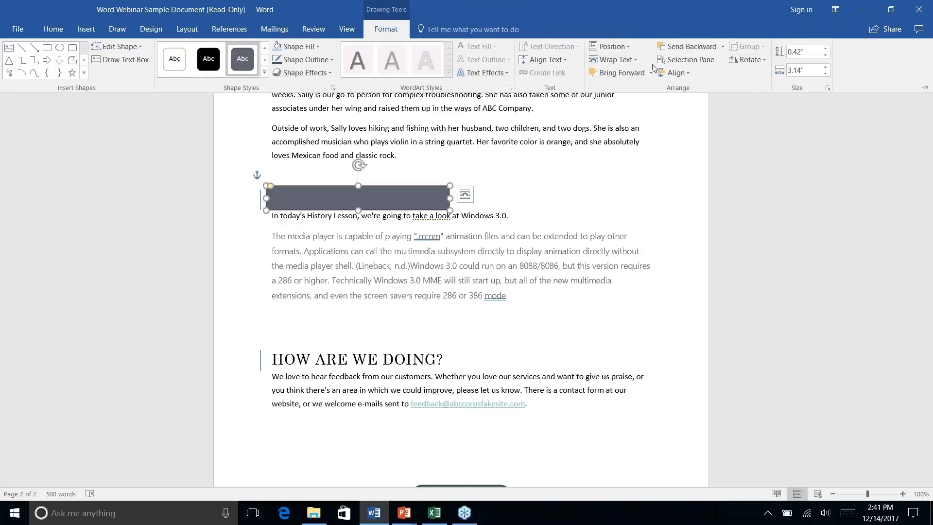
{"action": "left_click", "coordinate": [722, 46]}
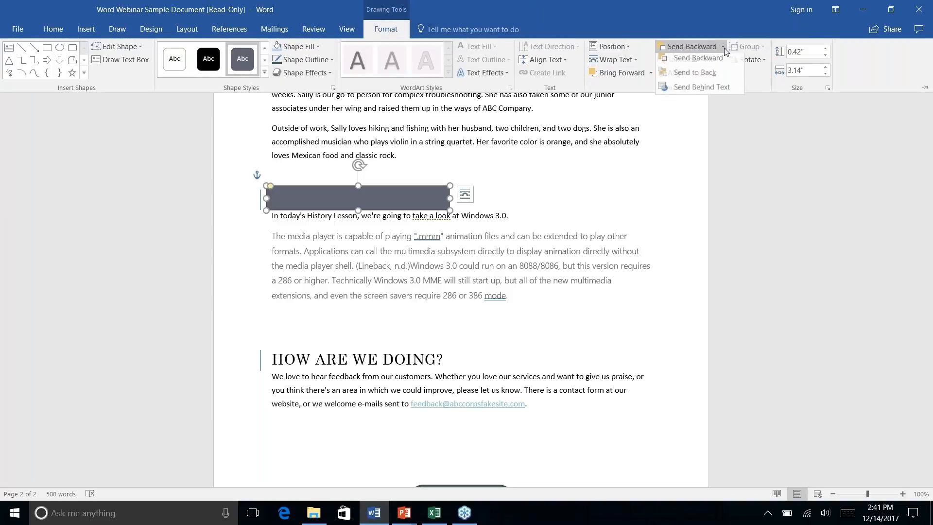
{"action": "left_click", "coordinate": [698, 95]}
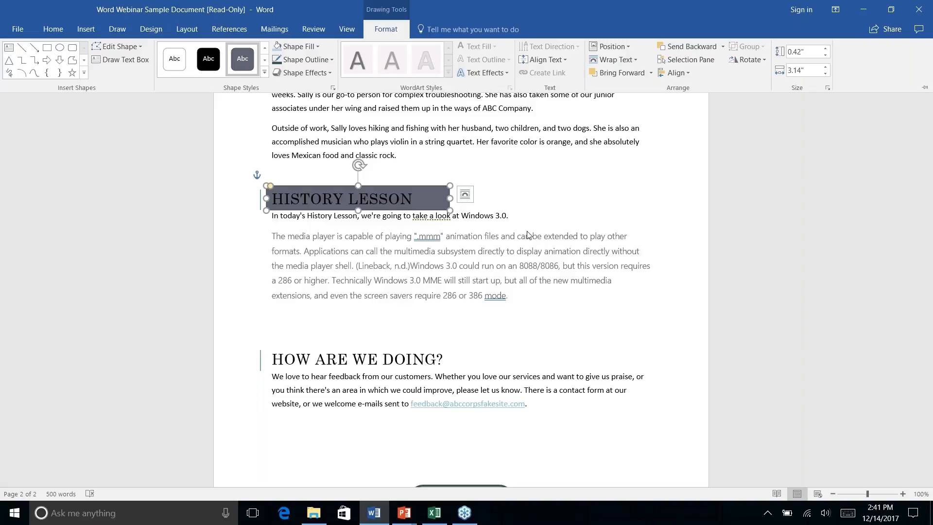
{"action": "left_click", "coordinate": [526, 196]}
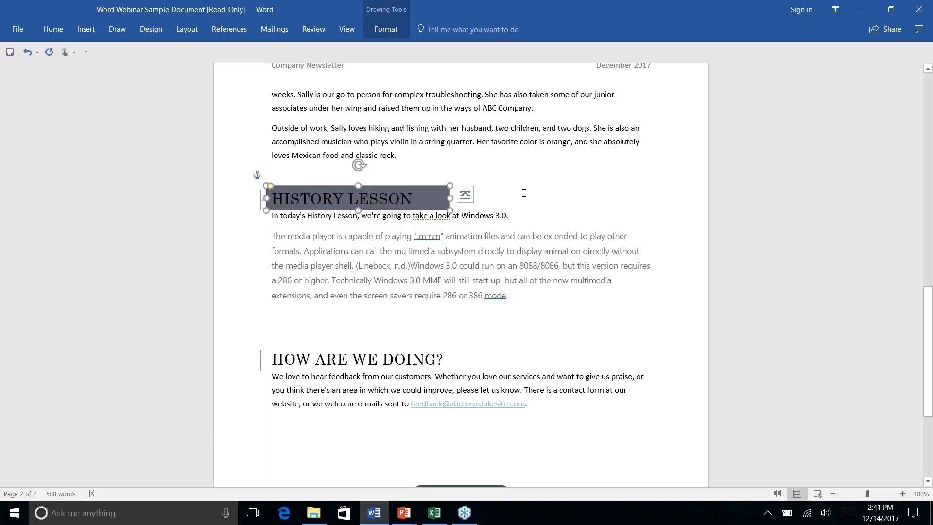
{"action": "left_click", "coordinate": [325, 215]}
{"action": "scroll", "coordinate": [444, 246], "scroll_direction": "up", "scroll_amount": 2}
{"action": "scroll", "coordinate": [444, 247], "scroll_direction": "down", "scroll_amount": 4}
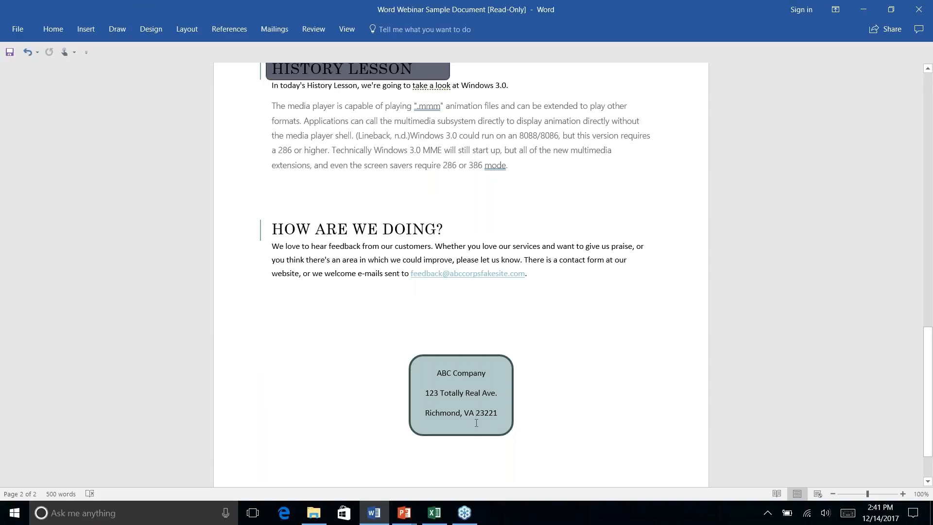
{"action": "left_click", "coordinate": [53, 30]}
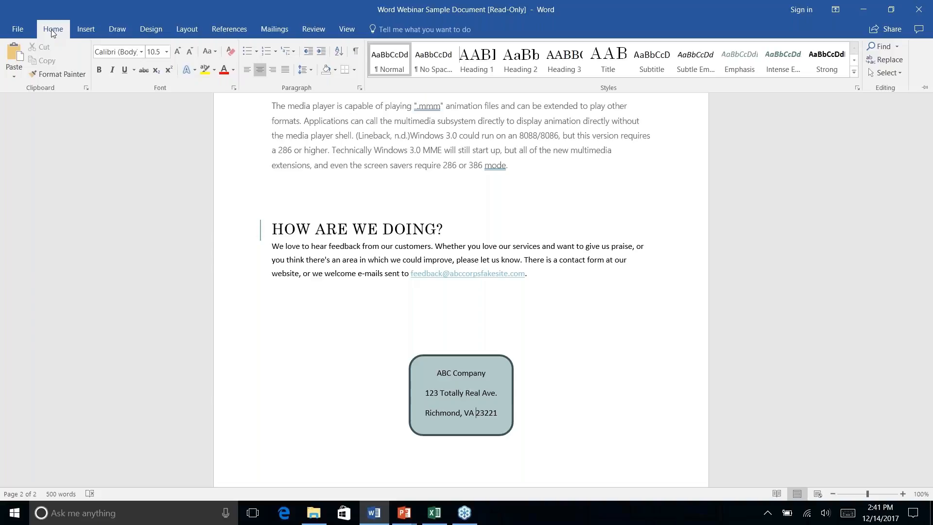
{"action": "left_click", "coordinate": [405, 402]}
{"action": "left_click", "coordinate": [407, 367]}
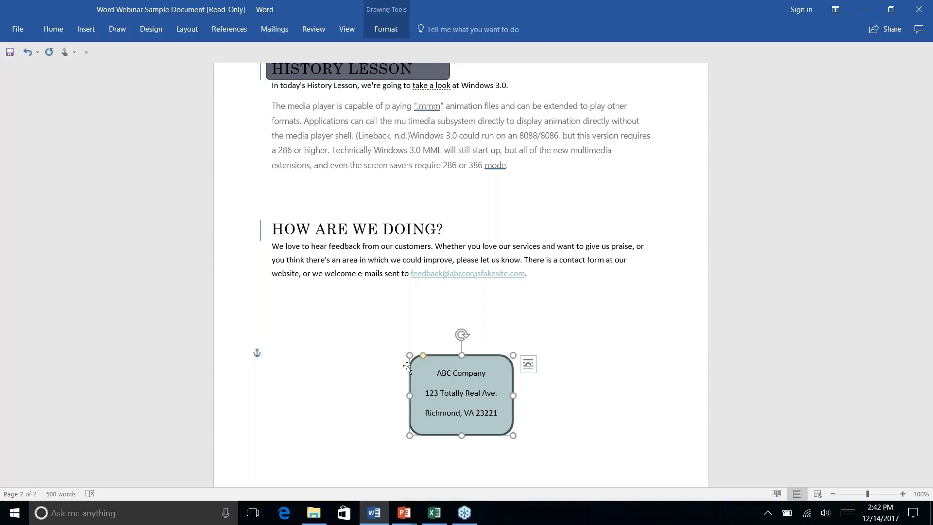
{"action": "left_click", "coordinate": [51, 30]}
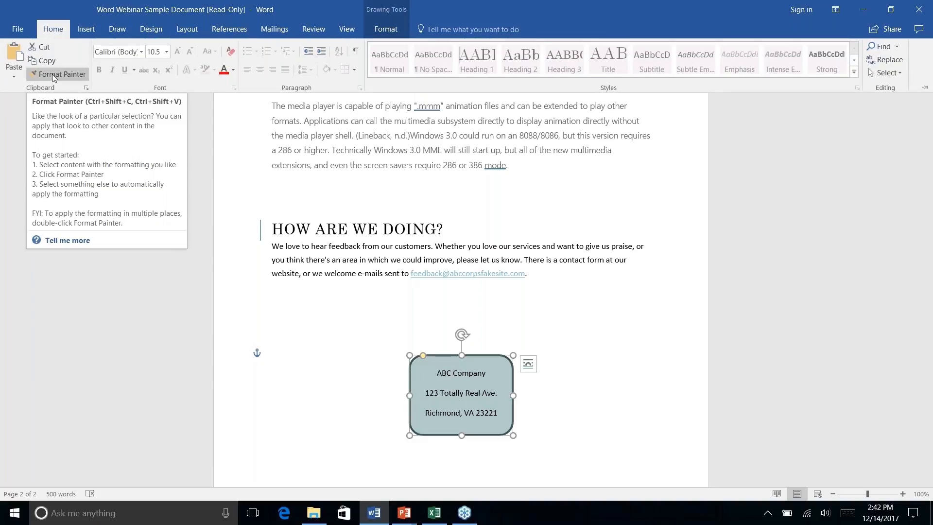
{"action": "left_click", "coordinate": [54, 76]}
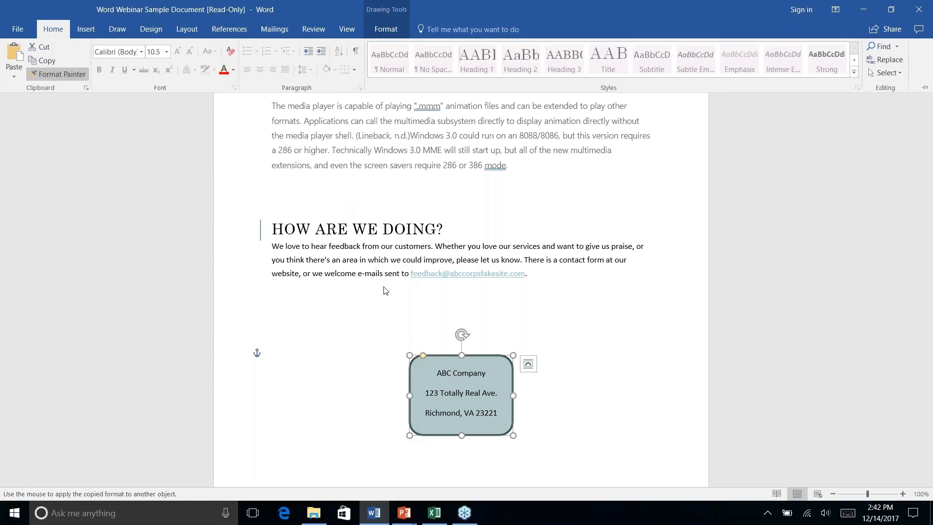
{"action": "left_click", "coordinate": [49, 77]}
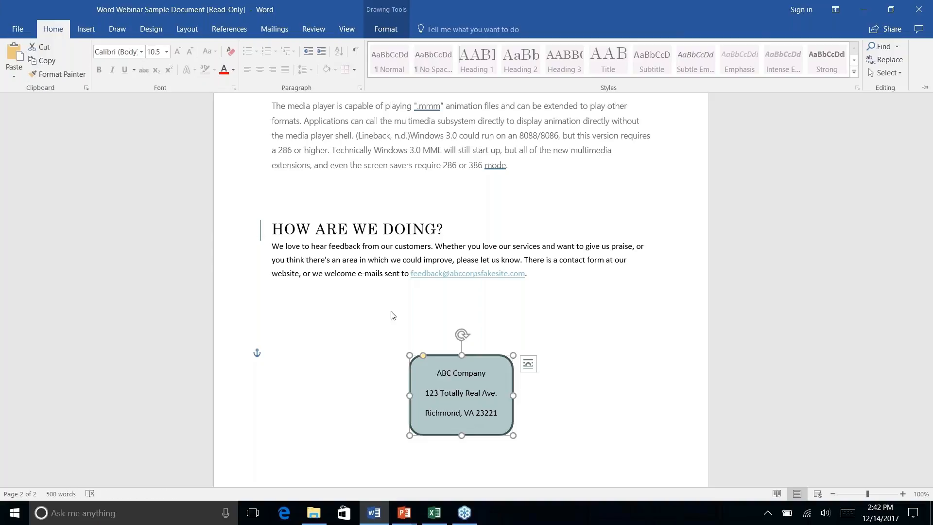
{"action": "left_click", "coordinate": [415, 400]}
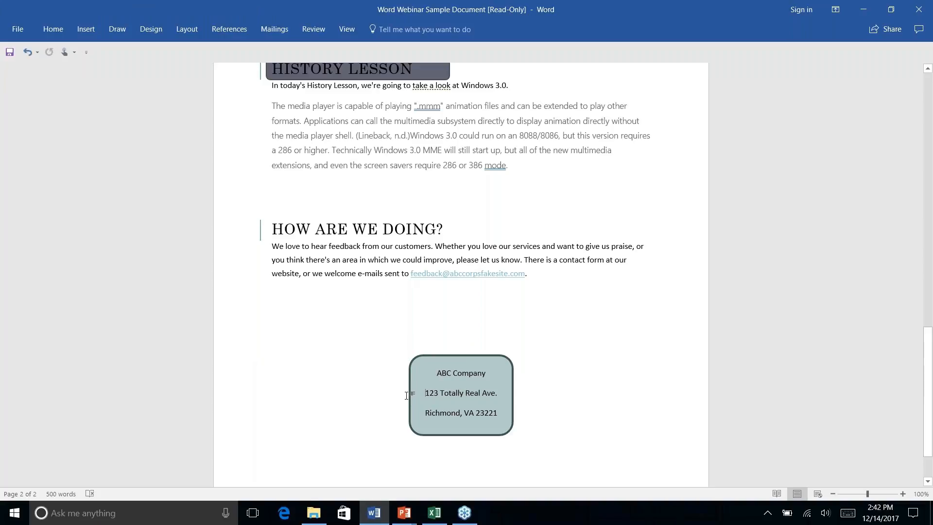
Copy the company address rectangle's formatting onto the rounded rectangle behind the History Lesson heading with Format Painter, and deselect it.
{"action": "left_click", "coordinate": [409, 365]}
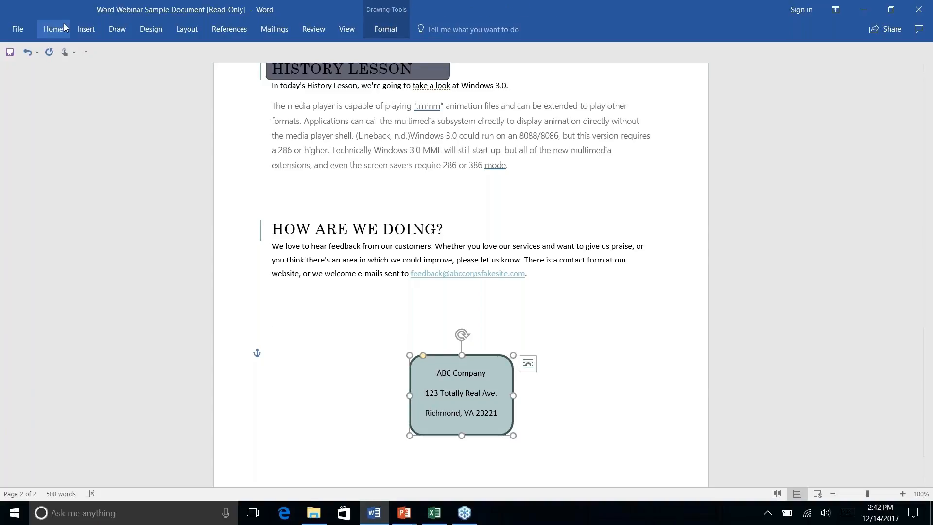
{"action": "left_click", "coordinate": [63, 30]}
{"action": "left_click", "coordinate": [57, 73]}
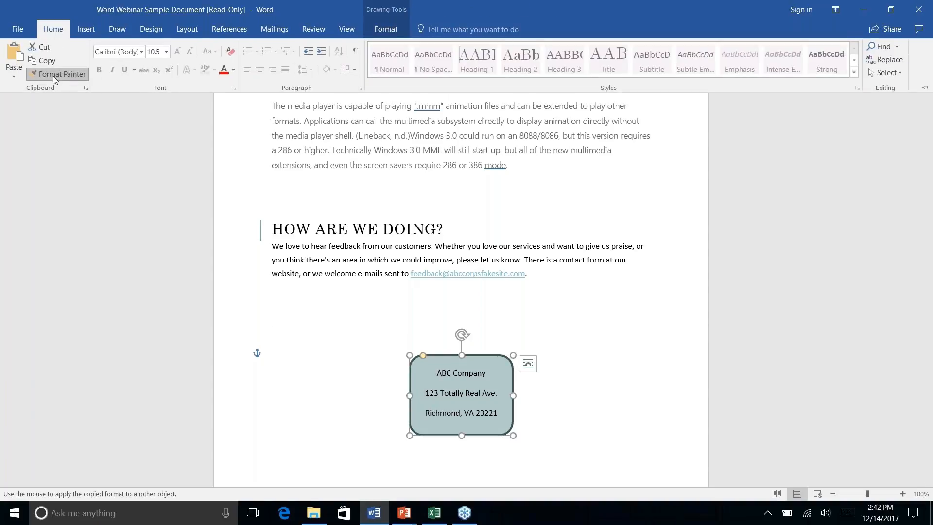
{"action": "scroll", "coordinate": [462, 272], "scroll_direction": "down", "scroll_amount": 3}
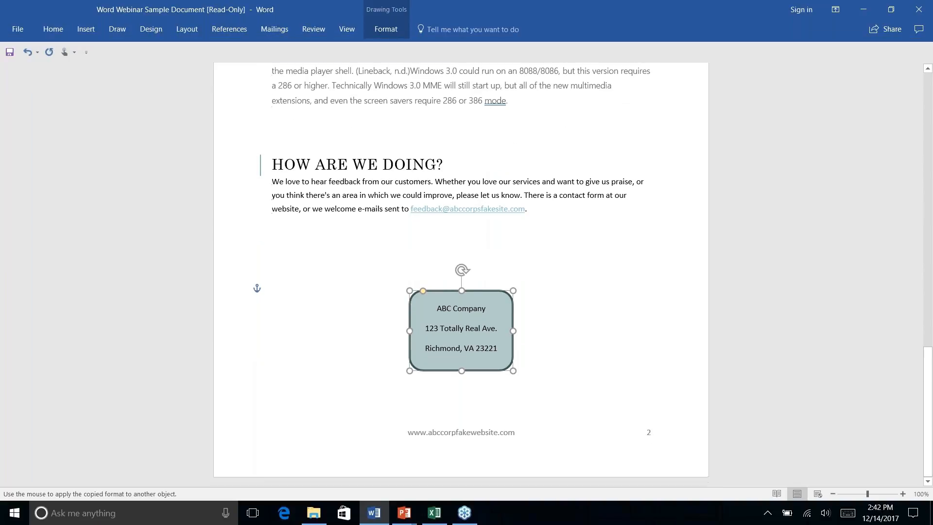
{"action": "scroll", "coordinate": [461, 272], "scroll_direction": "up", "scroll_amount": 8}
{"action": "scroll", "coordinate": [462, 272], "scroll_direction": "down", "scroll_amount": 1}
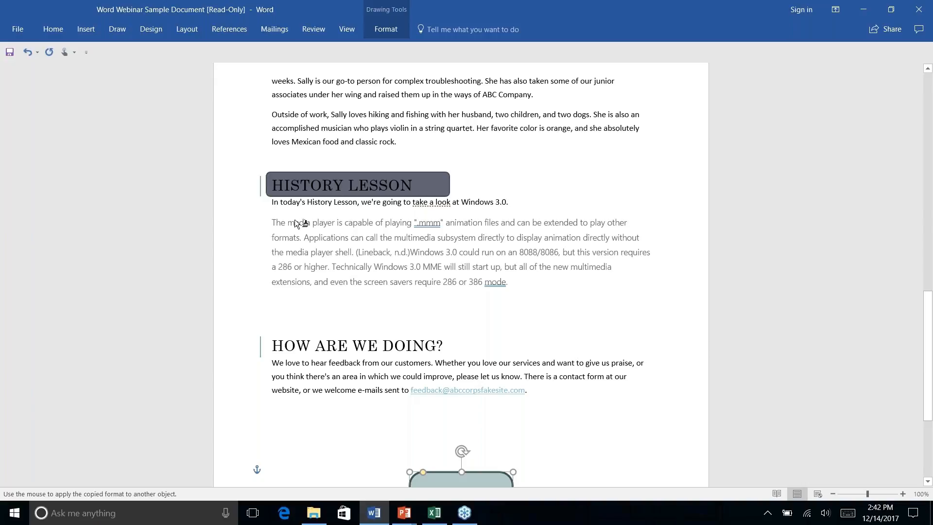
{"action": "left_click", "coordinate": [526, 280]}
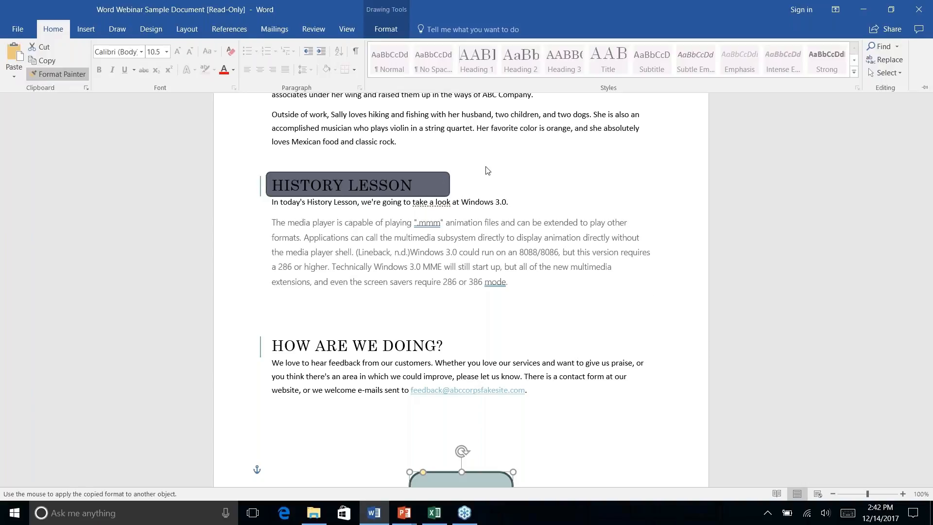
{"action": "left_click", "coordinate": [424, 181]}
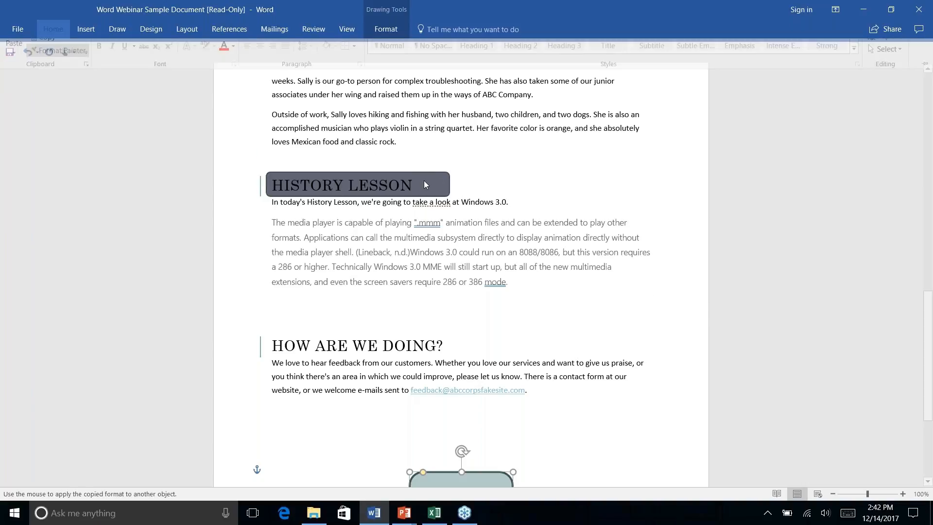
{"action": "left_click", "coordinate": [442, 182]}
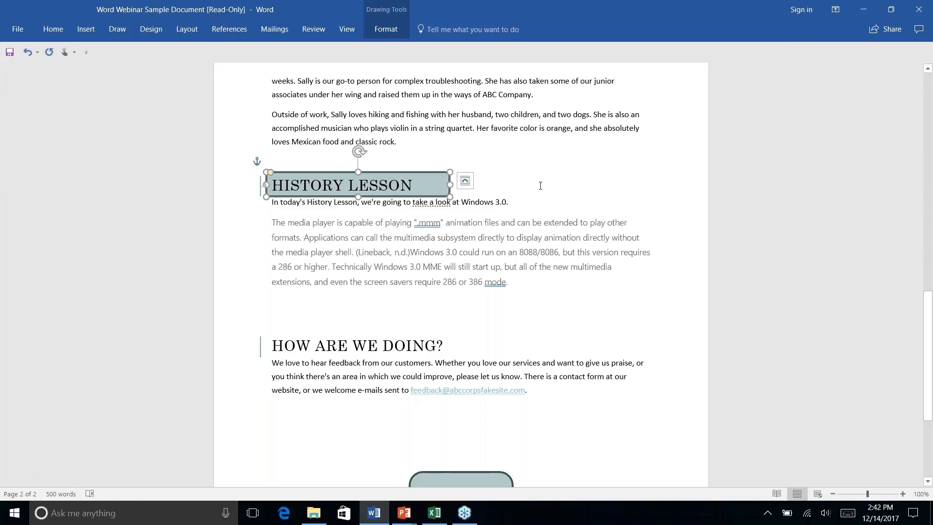
{"action": "key", "text": "Escape"}
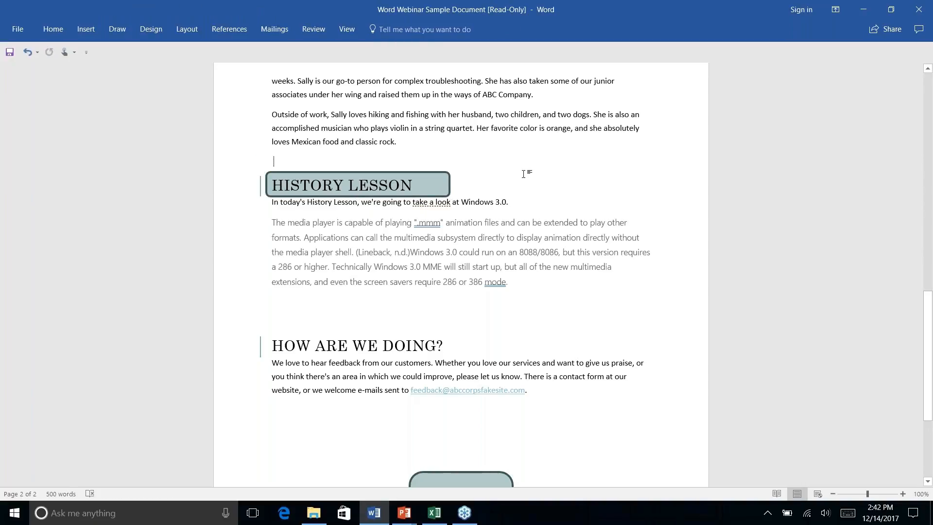
{"action": "right_click", "coordinate": [522, 174]}
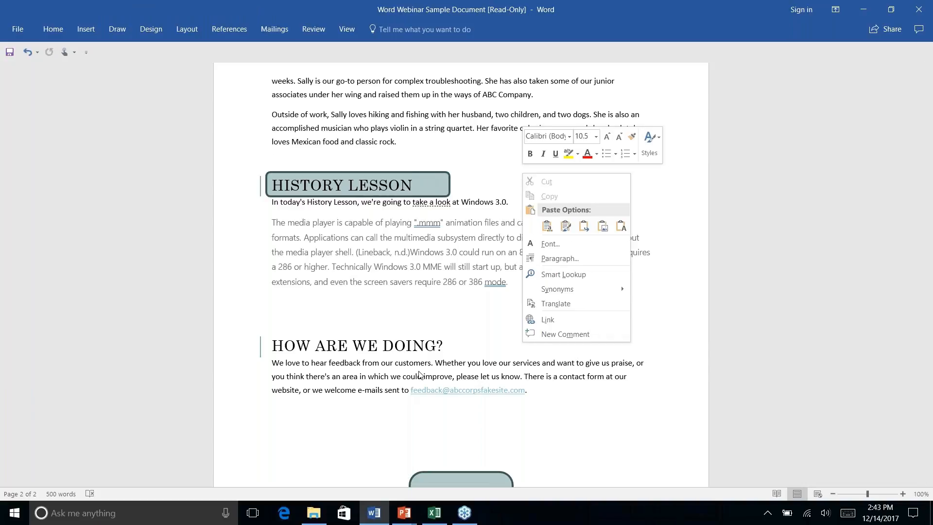
{"action": "key", "text": "Escape"}
{"action": "scroll", "coordinate": [461, 275], "scroll_direction": "up", "scroll_amount": 2}
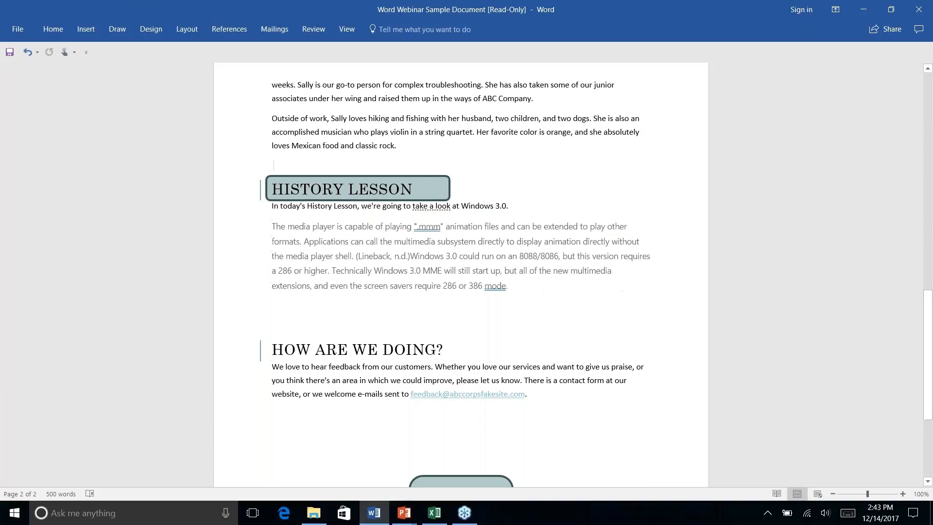
{"action": "scroll", "coordinate": [461, 275], "scroll_direction": "down", "scroll_amount": 5}
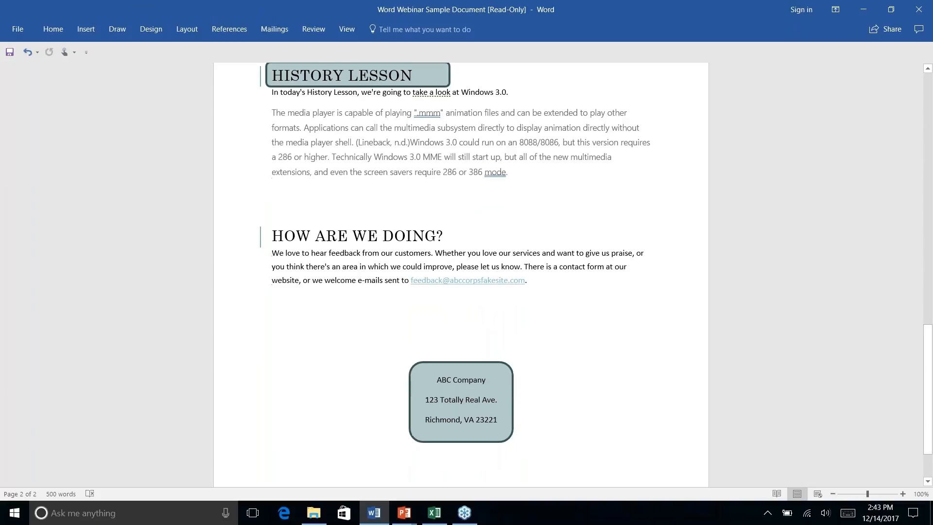
{"action": "scroll", "coordinate": [461, 274], "scroll_direction": "up", "scroll_amount": 2}
{"action": "scroll", "coordinate": [461, 275], "scroll_direction": "down", "scroll_amount": 1}
{"action": "scroll", "coordinate": [331, 418], "scroll_direction": "down", "scroll_amount": 3}
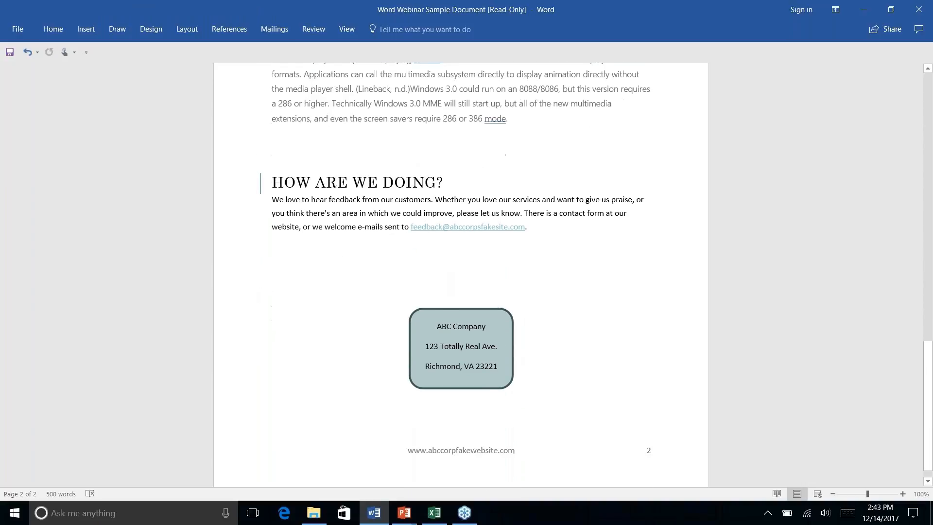
{"action": "scroll", "coordinate": [491, 360], "scroll_direction": "up", "scroll_amount": 8}
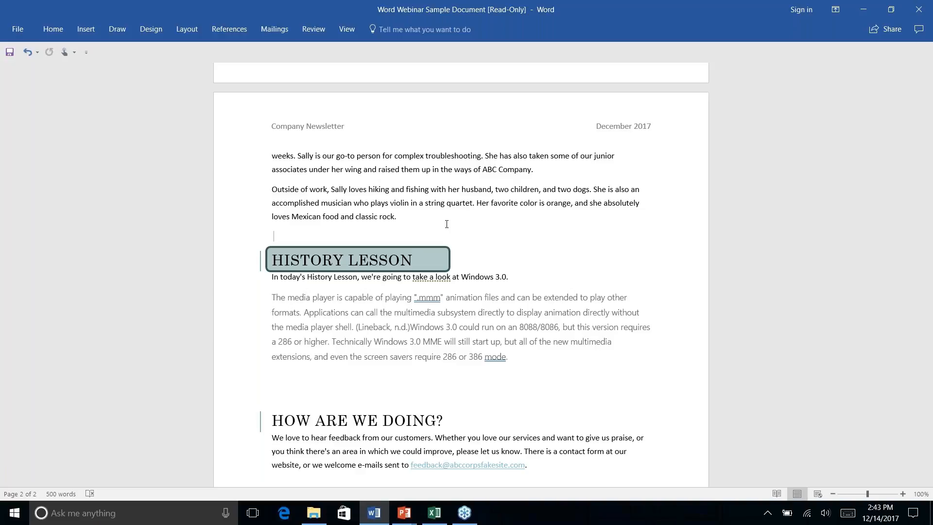
Switch to the PowerPoint slide show, advance it to the Find & Replace 2.0 slide, and return to the Word document.
{"action": "key", "text": "alt+Tab"}
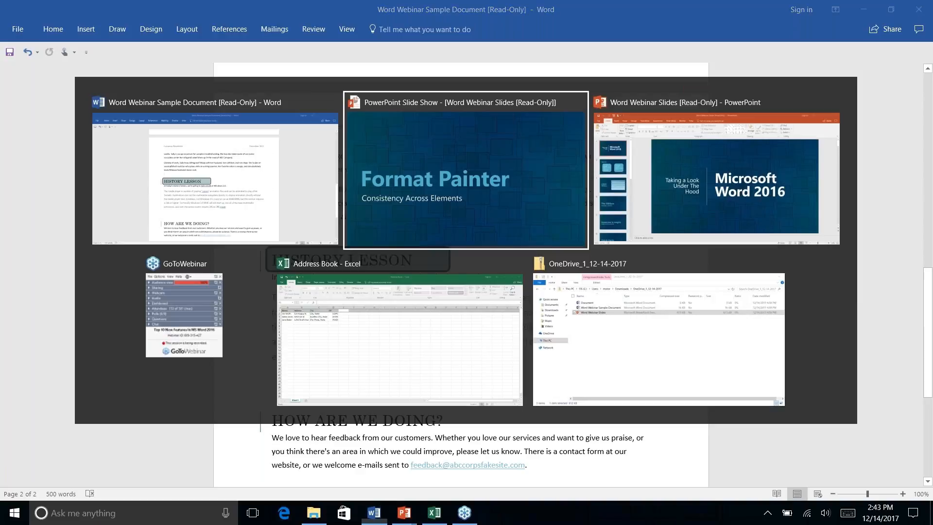
{"action": "key", "text": "Right"}
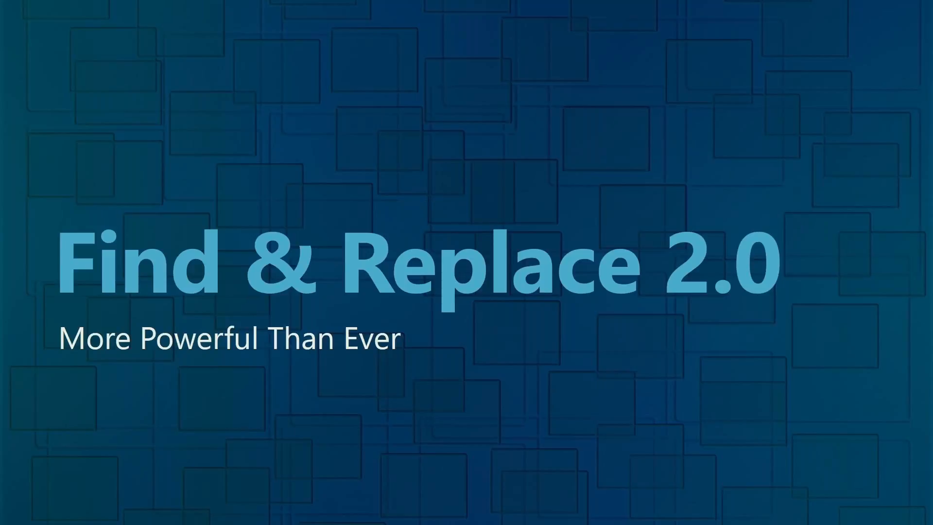
{"action": "key", "text": "alt+Tab"}
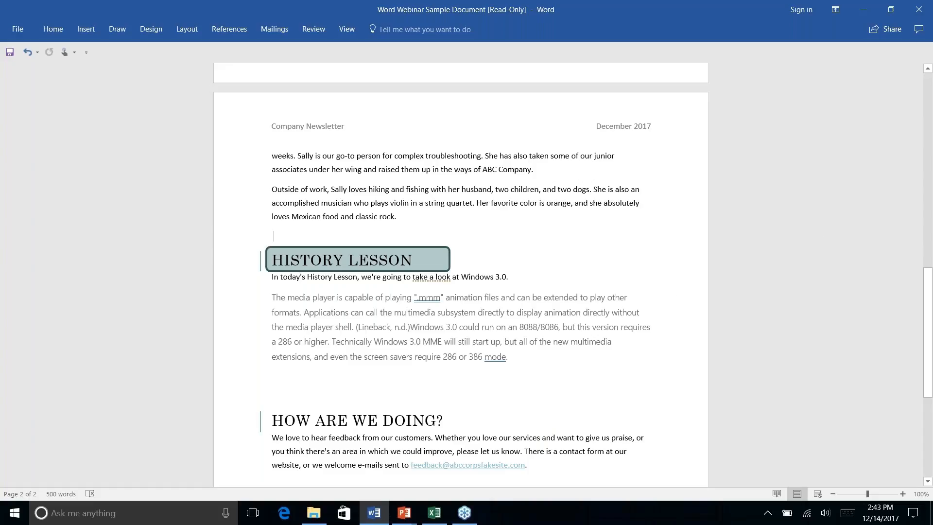
Go to the Introduction section on page 1 and open the Find and Replace dialog for replacing.
{"action": "scroll", "coordinate": [573, 225], "scroll_direction": "down", "scroll_amount": 4}
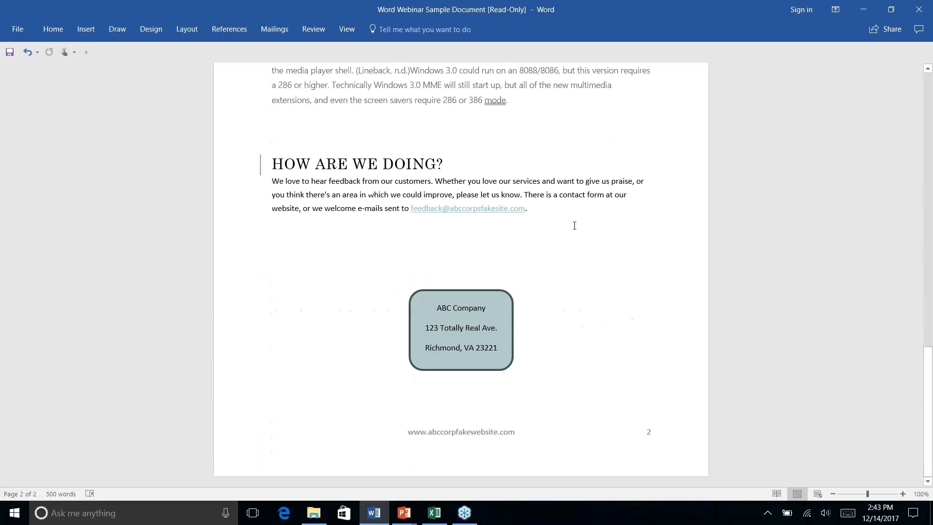
{"action": "key", "text": "ctrl+Home"}
{"action": "scroll", "coordinate": [461, 272], "scroll_direction": "down", "scroll_amount": 5}
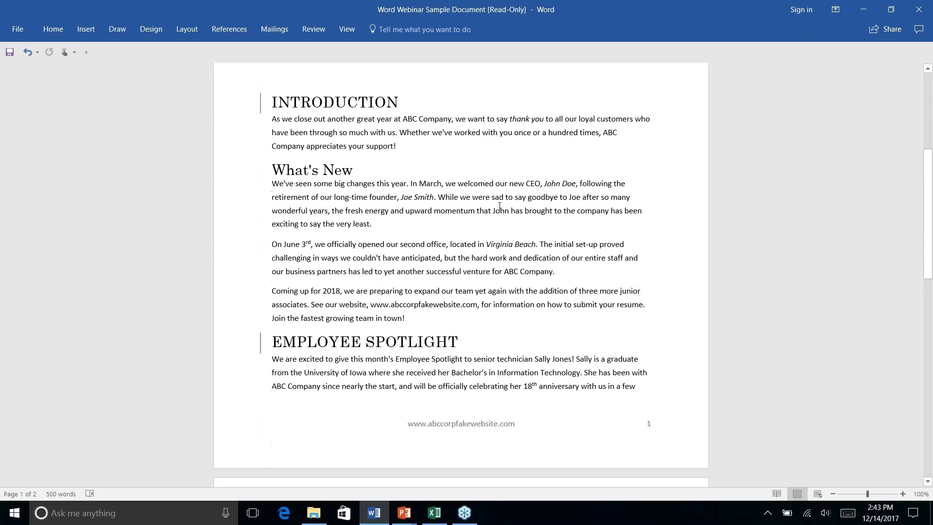
{"action": "mouse_move", "coordinate": [276, 106]}
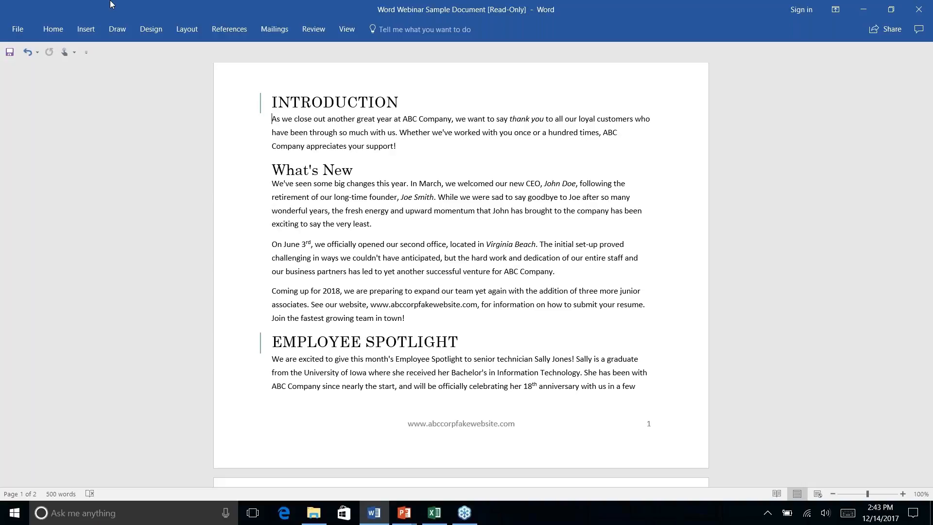
{"action": "left_click", "coordinate": [55, 34]}
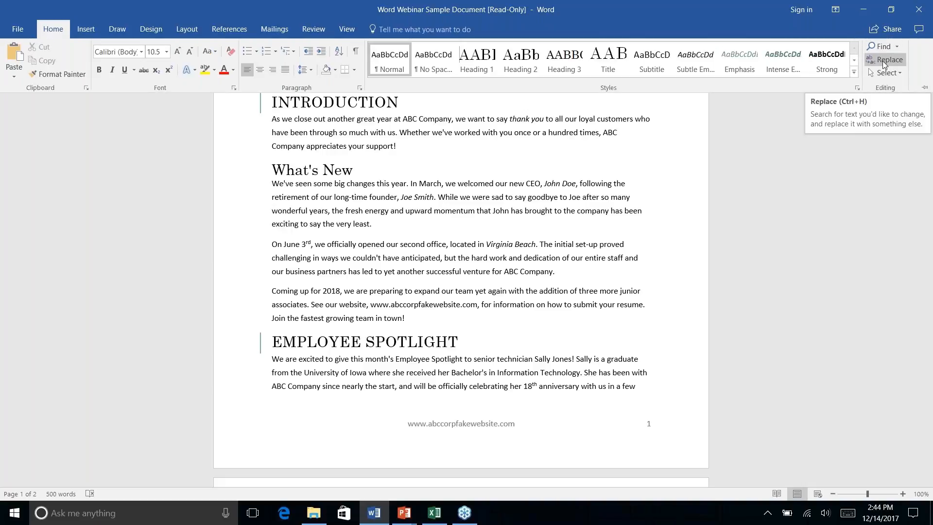
{"action": "right_click", "coordinate": [884, 65]}
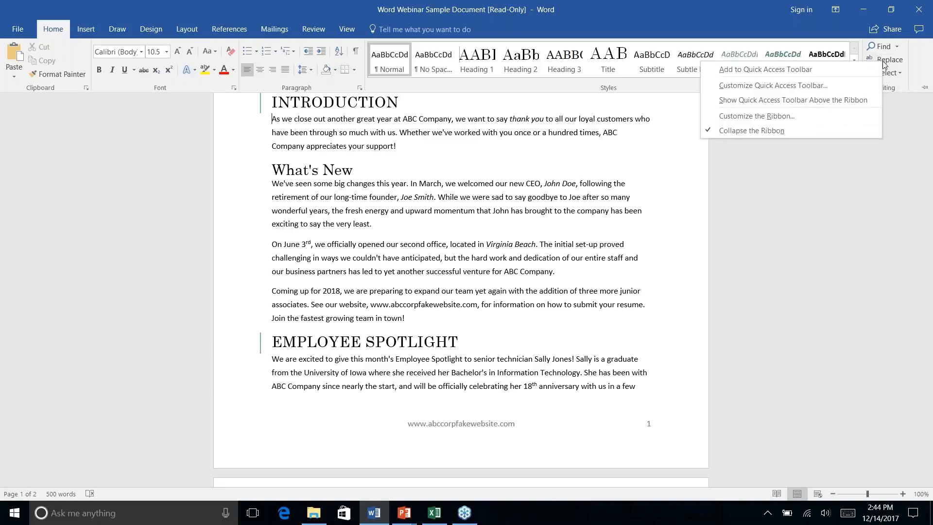
{"action": "left_click", "coordinate": [792, 69]}
{"action": "left_click", "coordinate": [887, 61]}
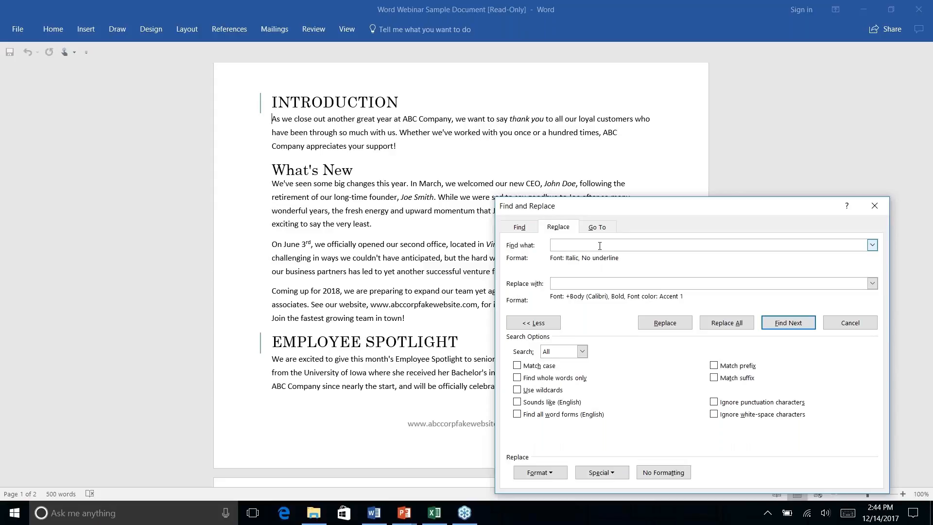
{"action": "left_click", "coordinate": [528, 230]}
{"action": "left_click", "coordinate": [557, 228]}
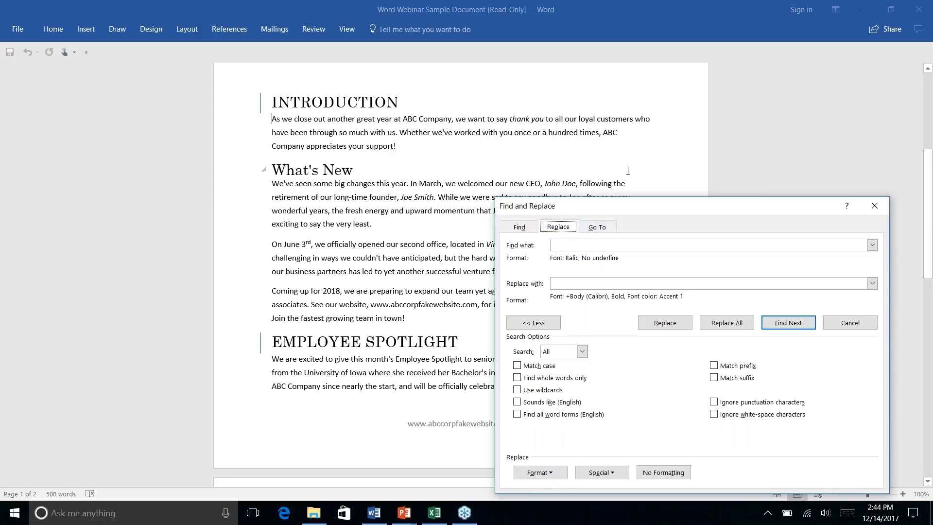
Define the formatting to find as the Italic font style, leaving the search text empty.
{"action": "left_click", "coordinate": [570, 246]}
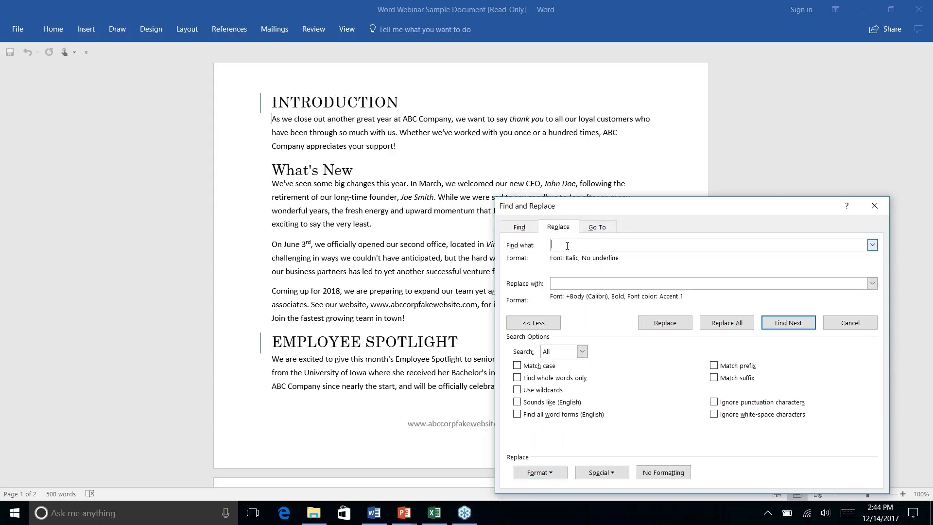
{"action": "left_click", "coordinate": [553, 467]}
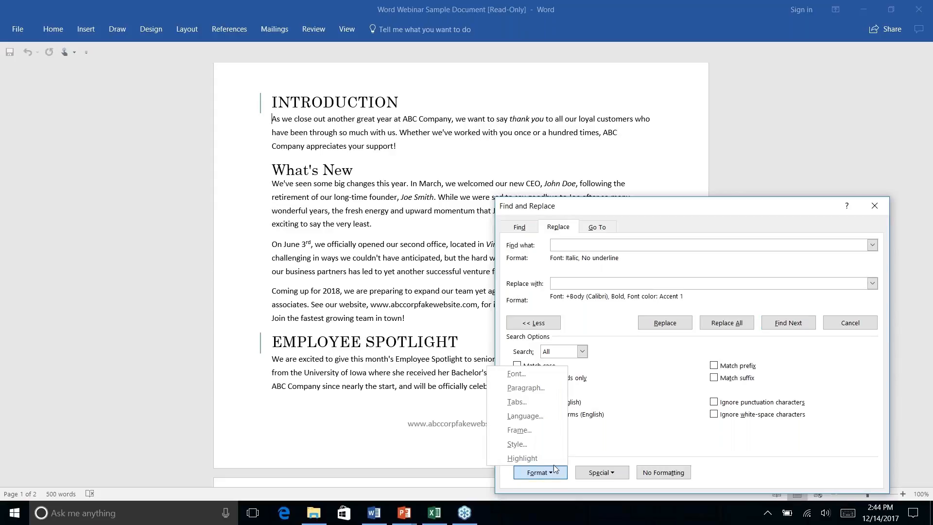
{"action": "left_click", "coordinate": [522, 375]}
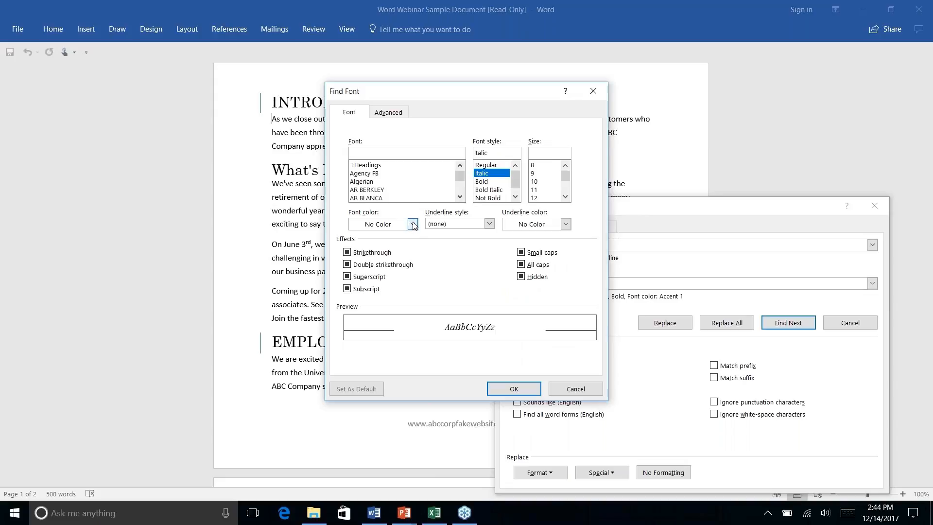
{"action": "left_click", "coordinate": [487, 175]}
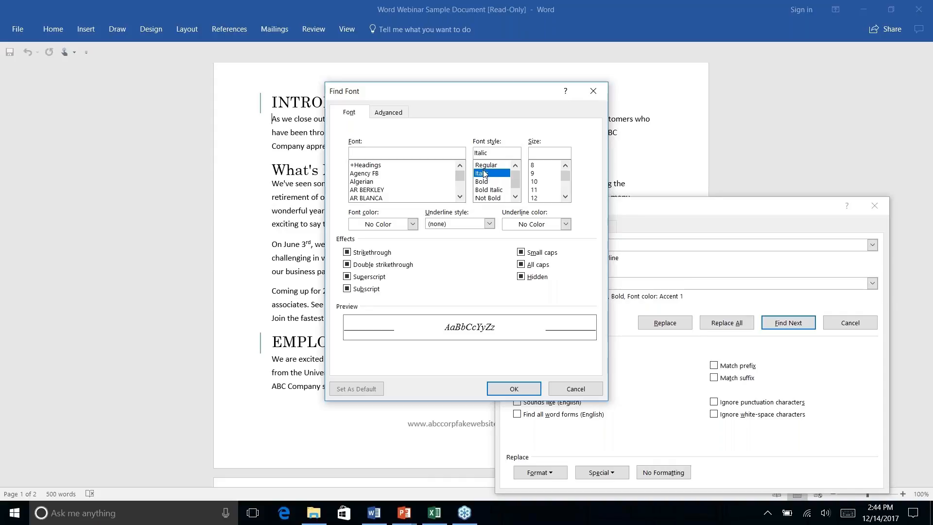
{"action": "left_click", "coordinate": [516, 388]}
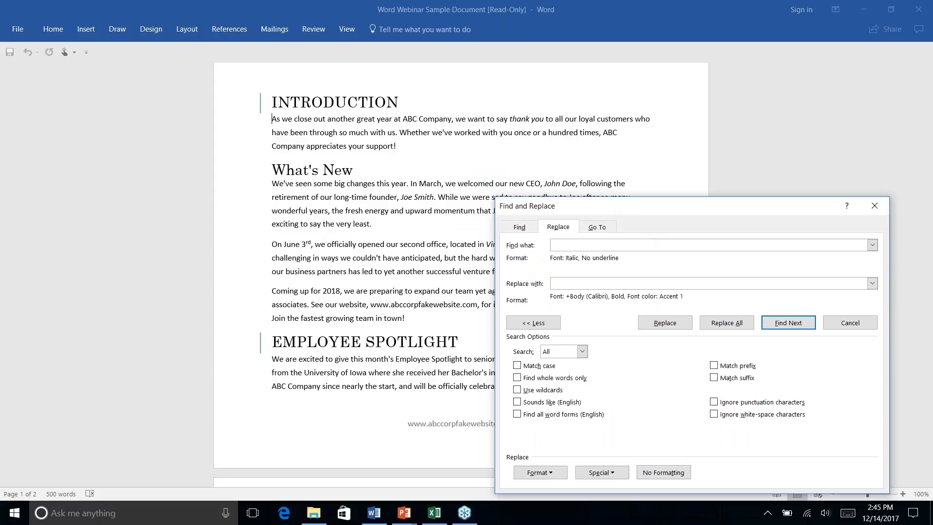
Define the replacement formatting as Bold with the dark teal Accent 2 font color, leaving the replacement text empty.
{"action": "left_click", "coordinate": [575, 284]}
{"action": "left_click", "coordinate": [540, 474]}
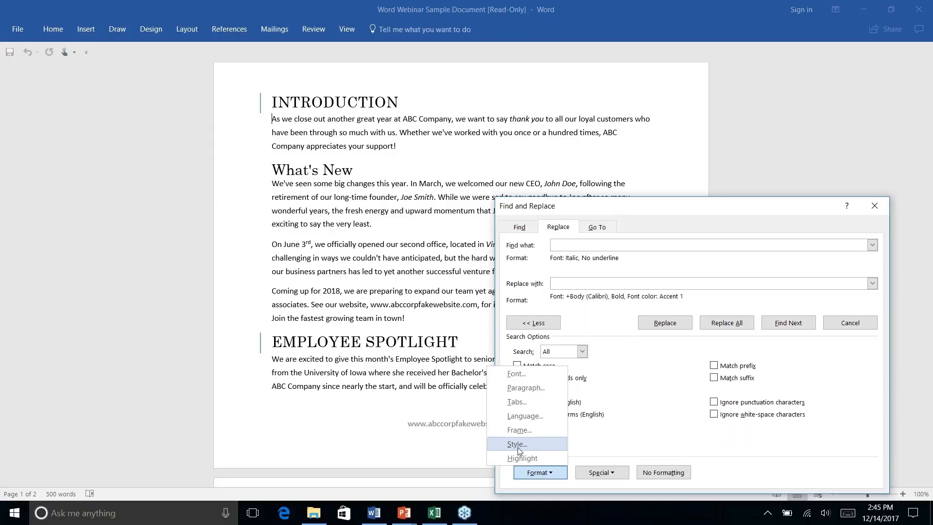
{"action": "left_click", "coordinate": [515, 375]}
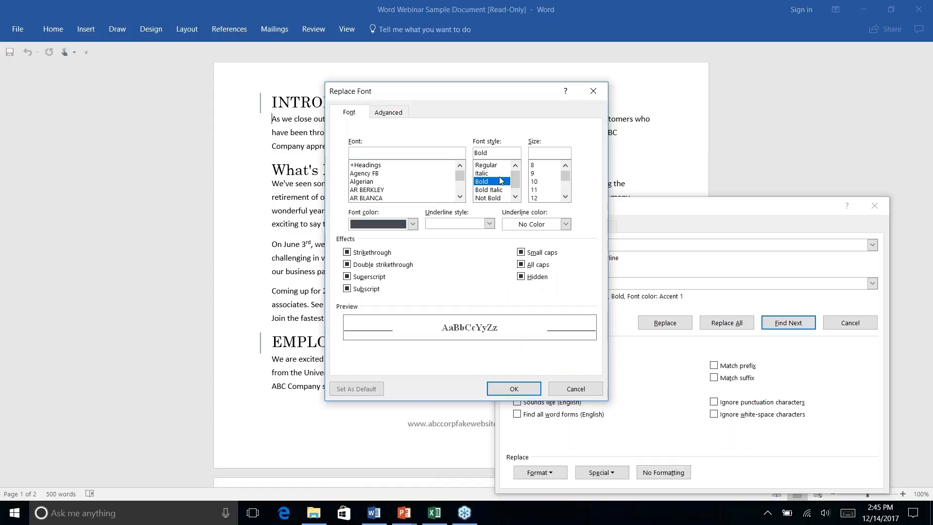
{"action": "left_click", "coordinate": [412, 224]}
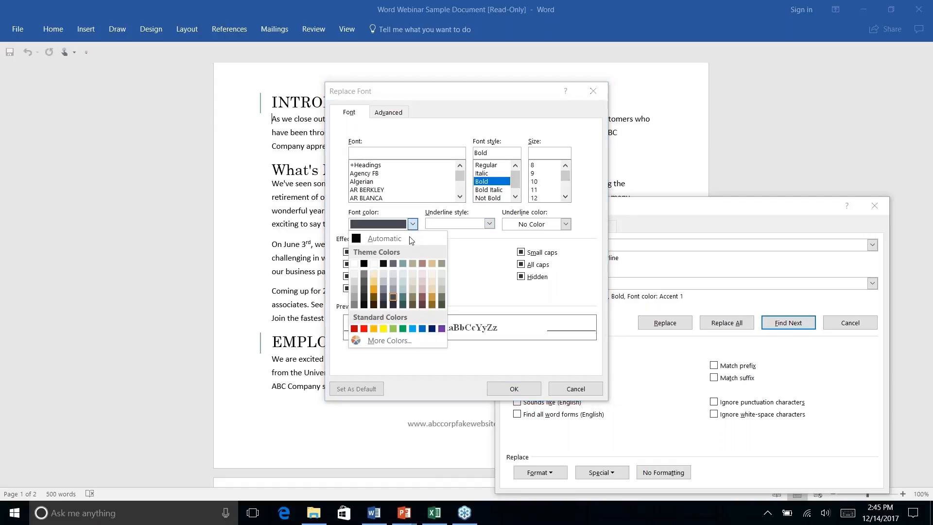
{"action": "left_click", "coordinate": [403, 297]}
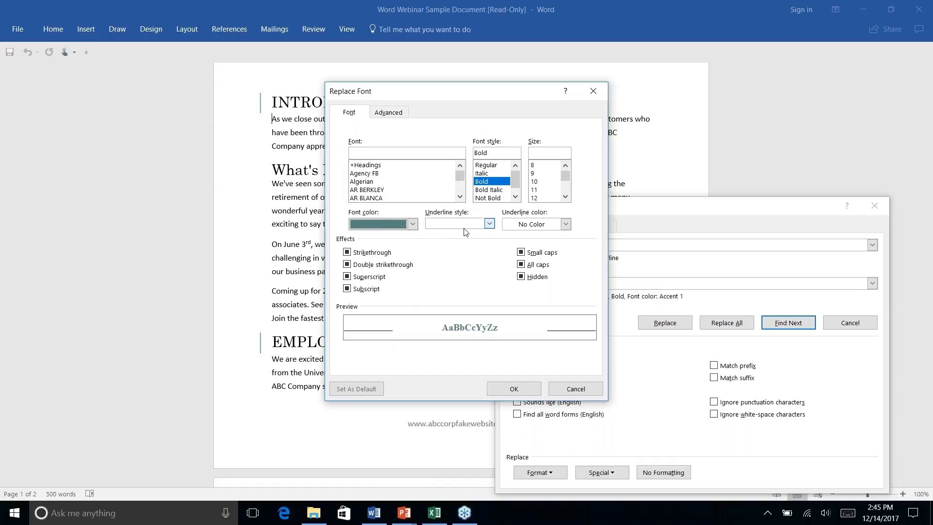
{"action": "left_click", "coordinate": [513, 389]}
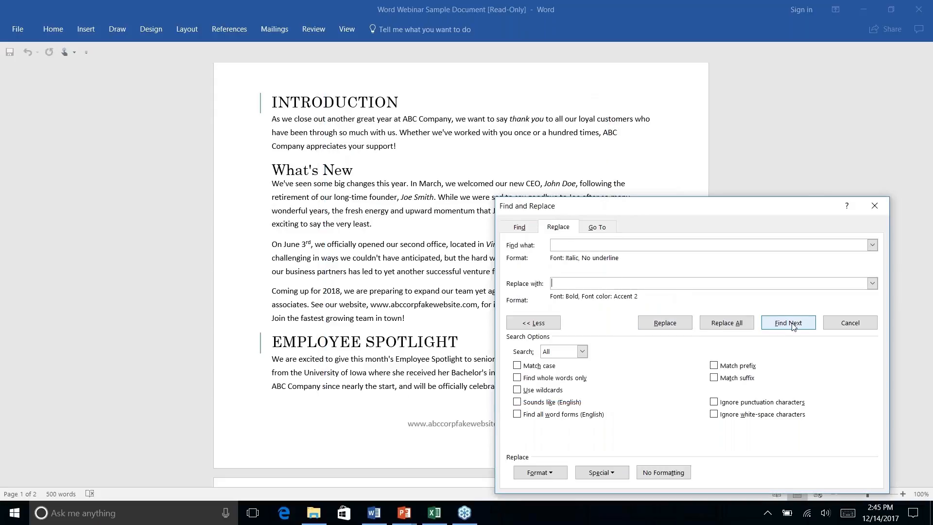
Find the italic words "thank you" in the Introduction and replace their formatting.
{"action": "left_click", "coordinate": [788, 322]}
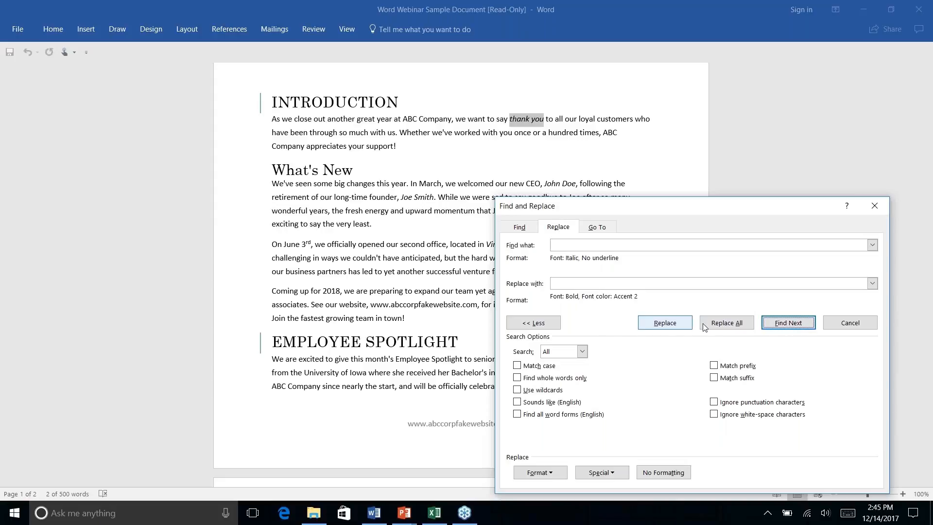
{"action": "left_click", "coordinate": [664, 324]}
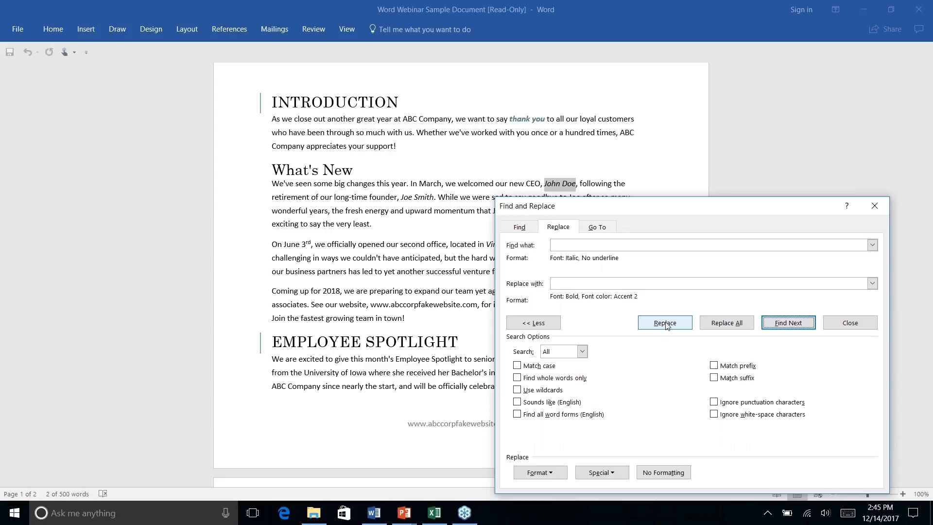
Replace the formatting of all remaining italic text with the bold Accent 2 formatting and close the Find and Replace dialog.
{"action": "left_click", "coordinate": [727, 324]}
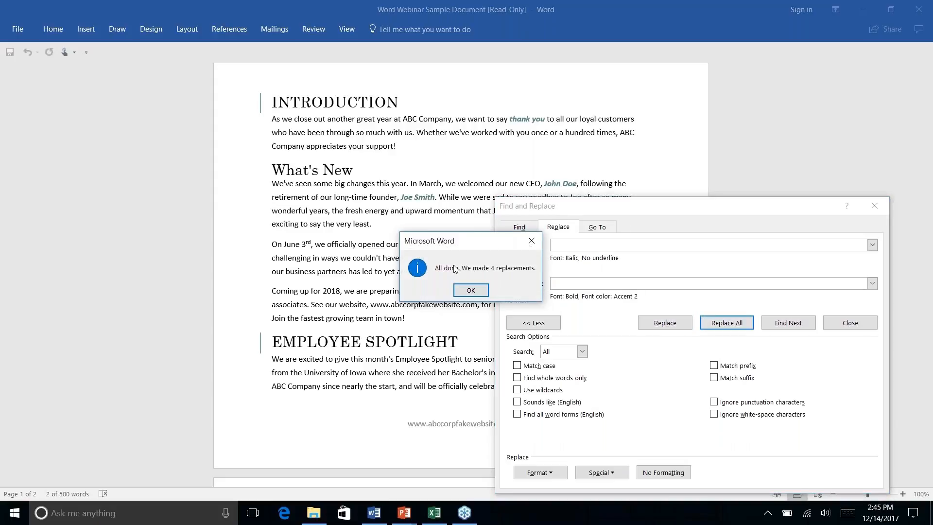
{"action": "left_click", "coordinate": [469, 292]}
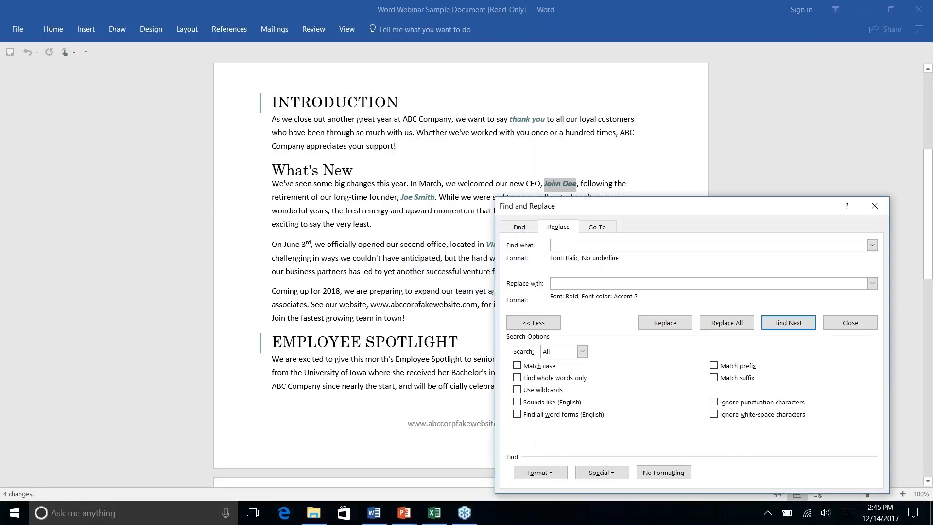
{"action": "left_click", "coordinate": [875, 206]}
{"action": "left_click", "coordinate": [632, 181]}
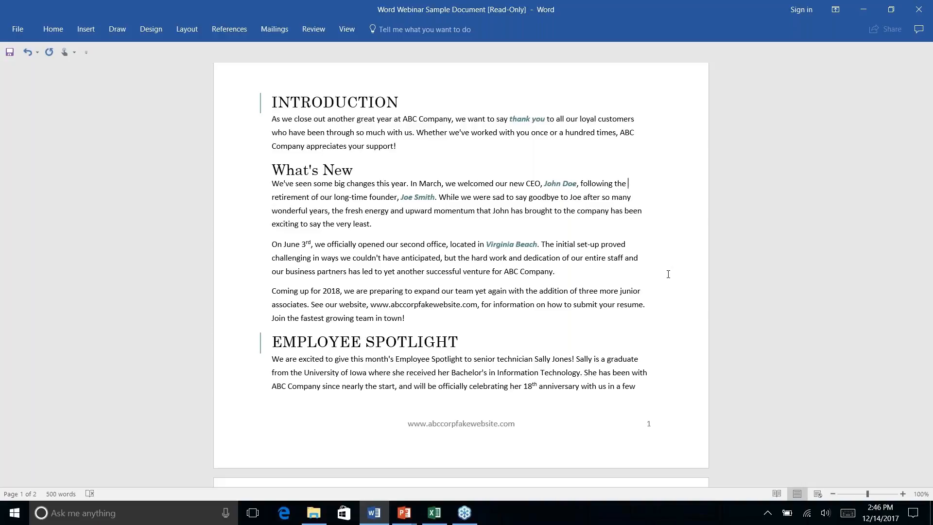
Switch to the PowerPoint slide show, advance to the AutoCorrect slide and return to the Word document.
{"action": "key", "text": "alt+Tab"}
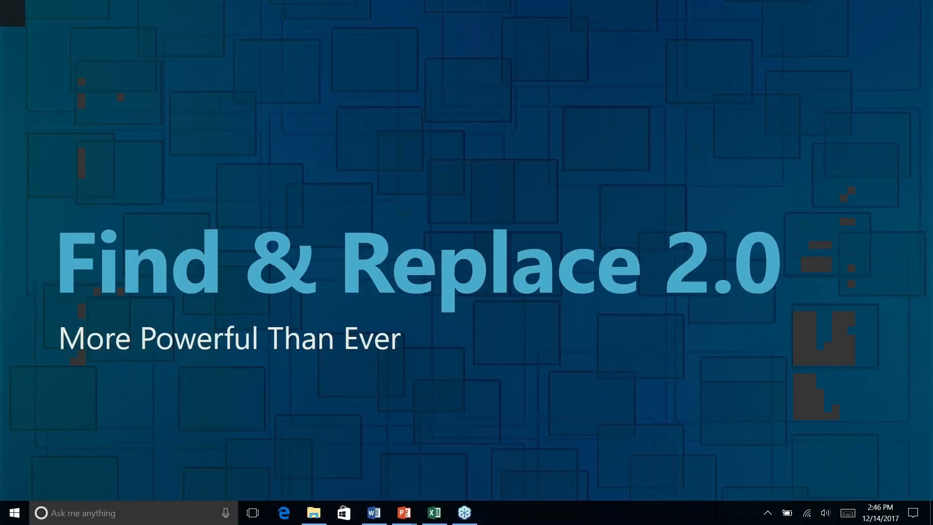
{"action": "key", "text": "Right"}
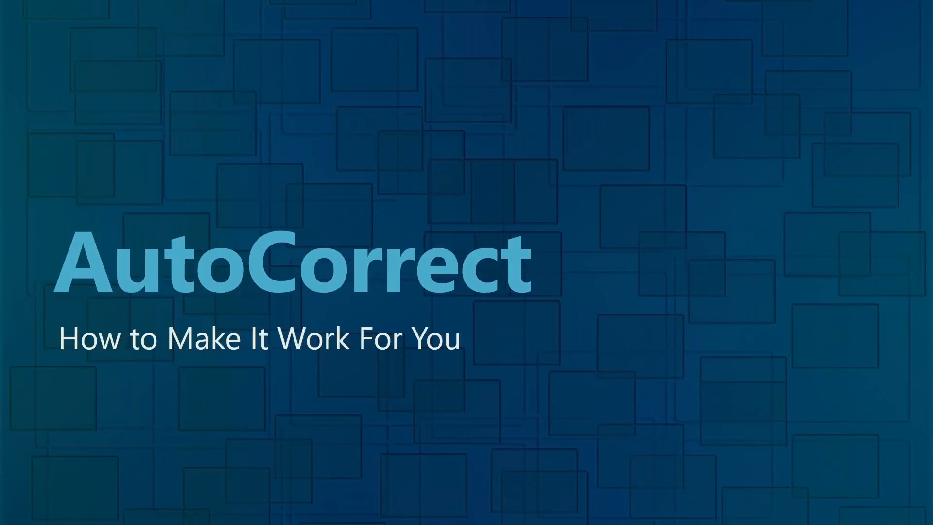
{"action": "key", "text": "alt+Tab"}
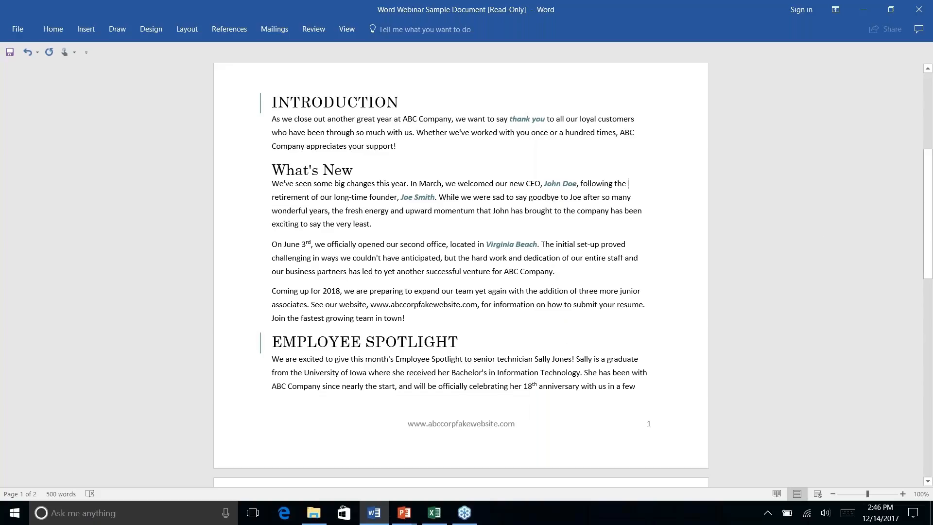
{"action": "key", "text": "alt+Tab"}
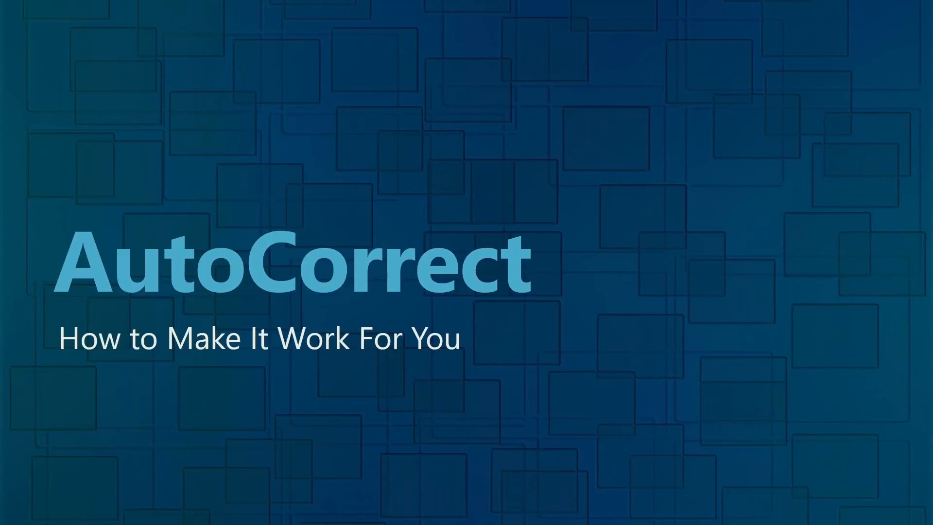
{"action": "key", "text": "alt+Tab"}
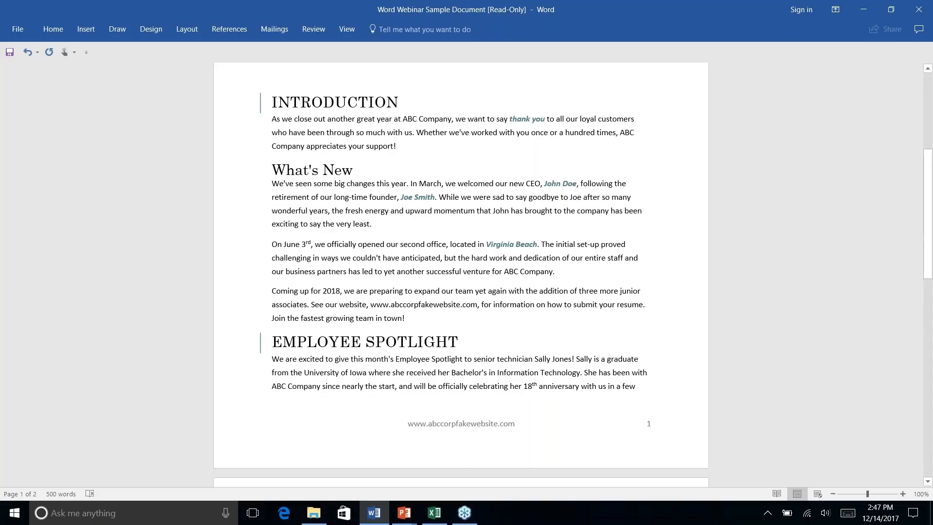
Misspell "anticipated" as "anticiated" in the second What's New paragraph by removing the letter p.
{"action": "left_click", "coordinate": [368, 244]}
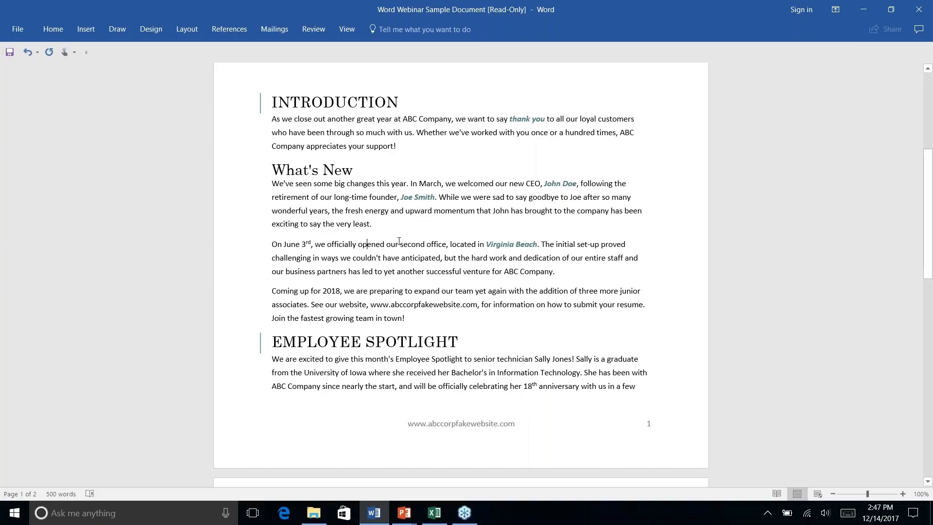
{"action": "left_click", "coordinate": [423, 261]}
{"action": "key", "text": "BackSpace"}
{"action": "left_click", "coordinate": [531, 271]}
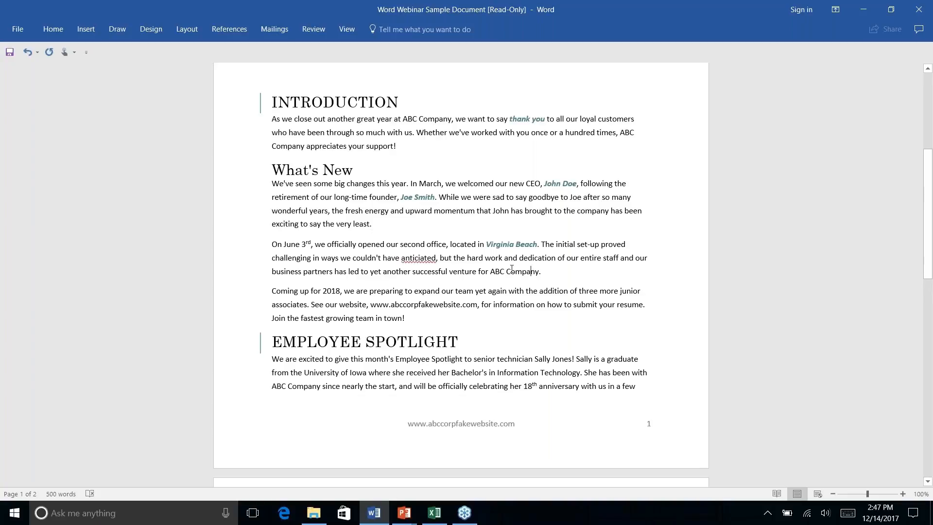
View the spelling suggestions for "anticiated" and its AutoCorrect options, closing the dialog without changes.
{"action": "right_click", "coordinate": [421, 258]}
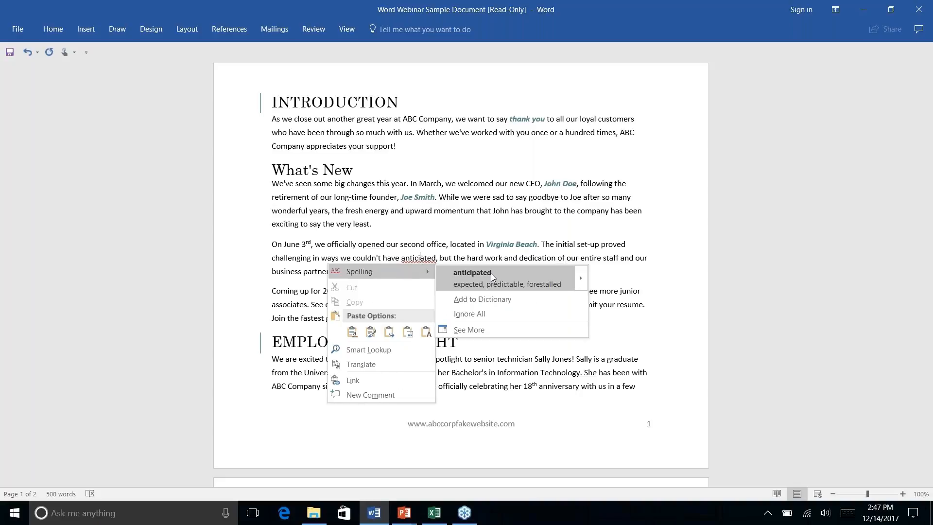
{"action": "mouse_move", "coordinate": [582, 280]}
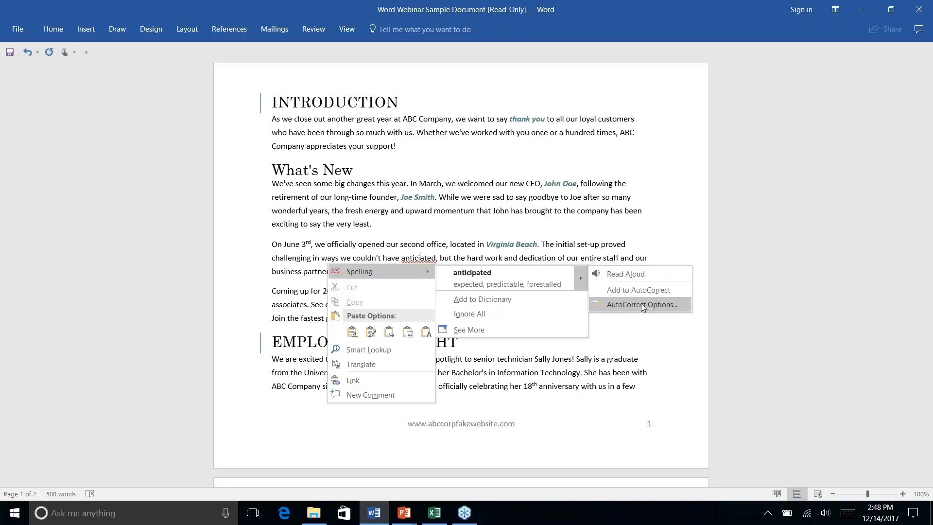
{"action": "left_click", "coordinate": [641, 304]}
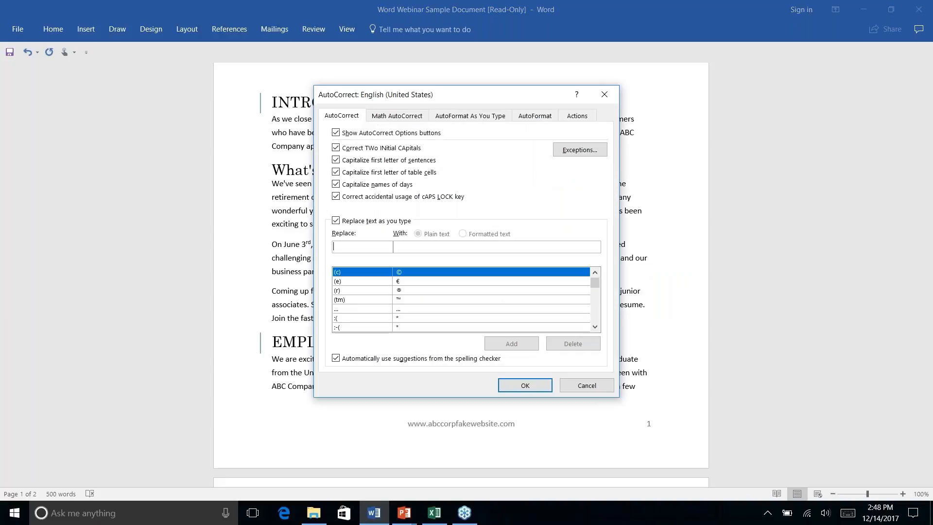
{"action": "left_click", "coordinate": [582, 389]}
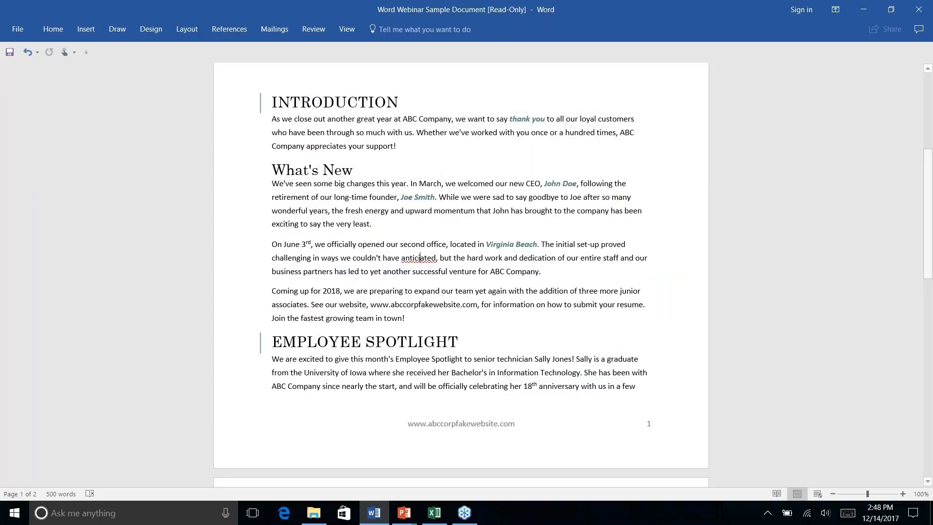
Open the Proofing category of Word Options and review the spelling and grammar correction settings.
{"action": "left_click", "coordinate": [22, 30]}
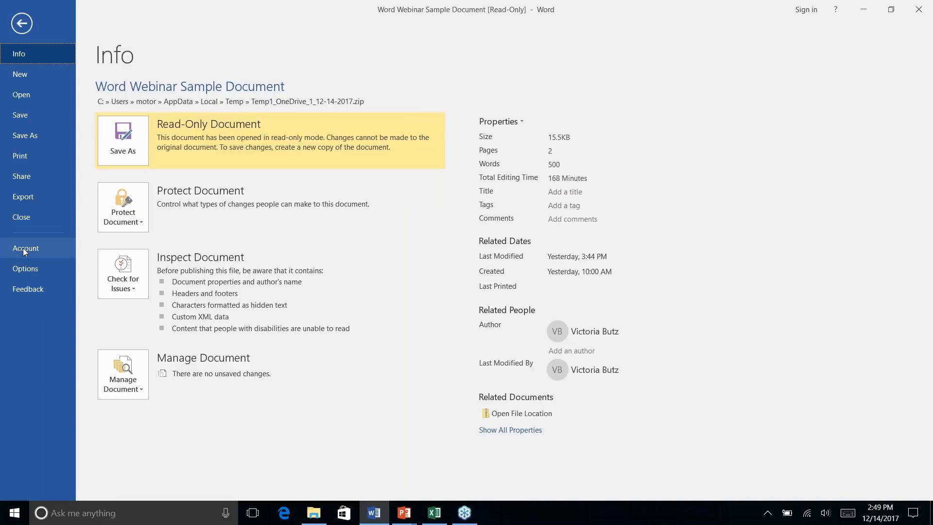
{"action": "left_click", "coordinate": [27, 270]}
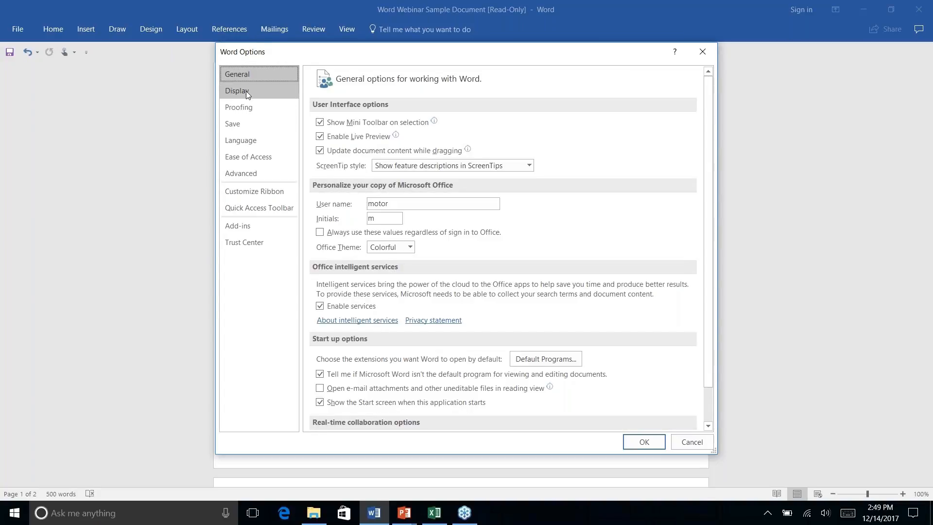
{"action": "left_click", "coordinate": [244, 109]}
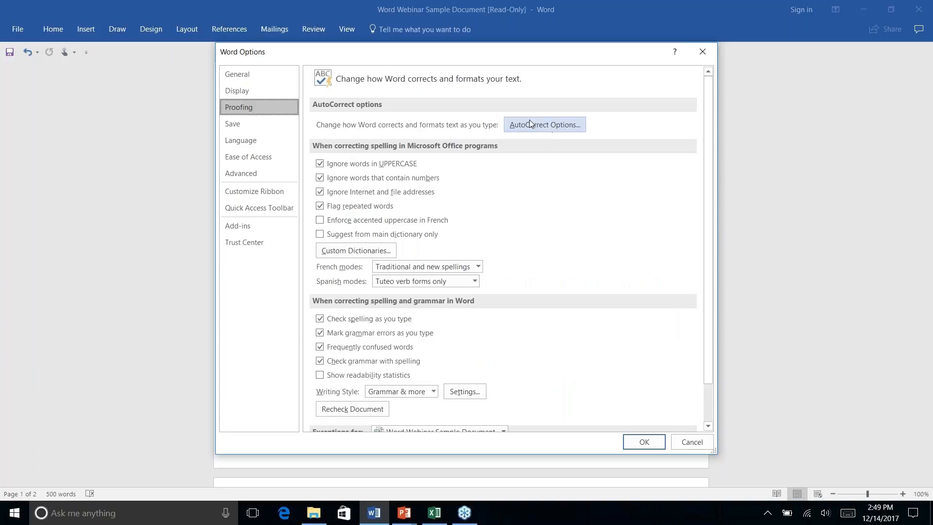
{"action": "scroll", "coordinate": [534, 175], "scroll_direction": "down", "scroll_amount": 2}
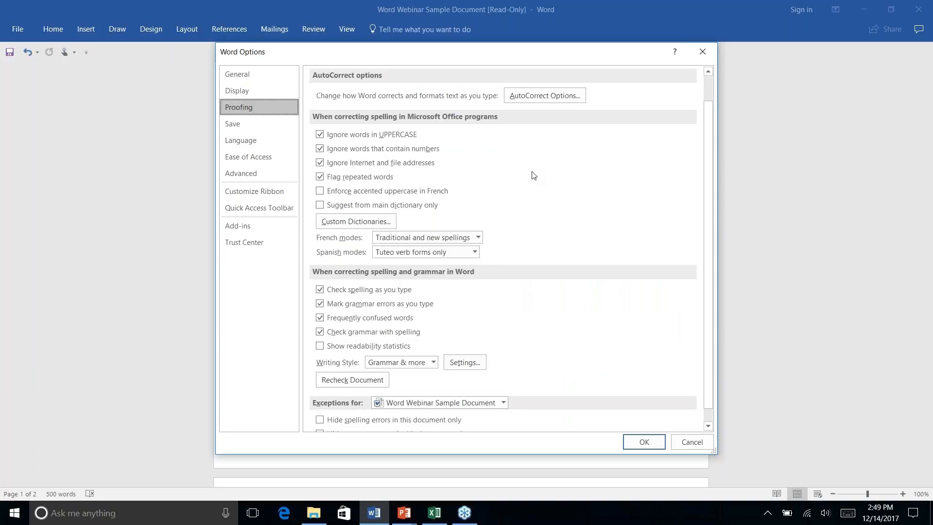
{"action": "scroll", "coordinate": [534, 175], "scroll_direction": "up", "scroll_amount": 2}
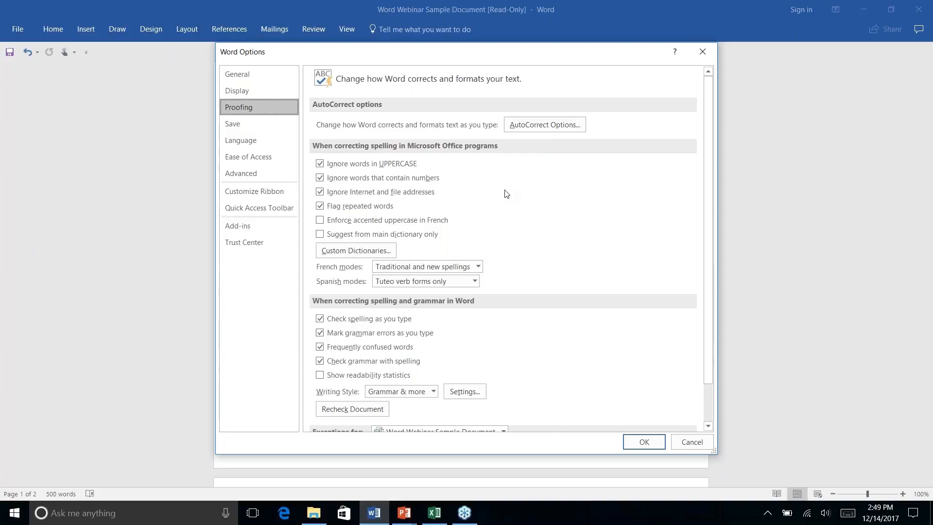
{"action": "scroll", "coordinate": [505, 184], "scroll_direction": "down", "scroll_amount": 3}
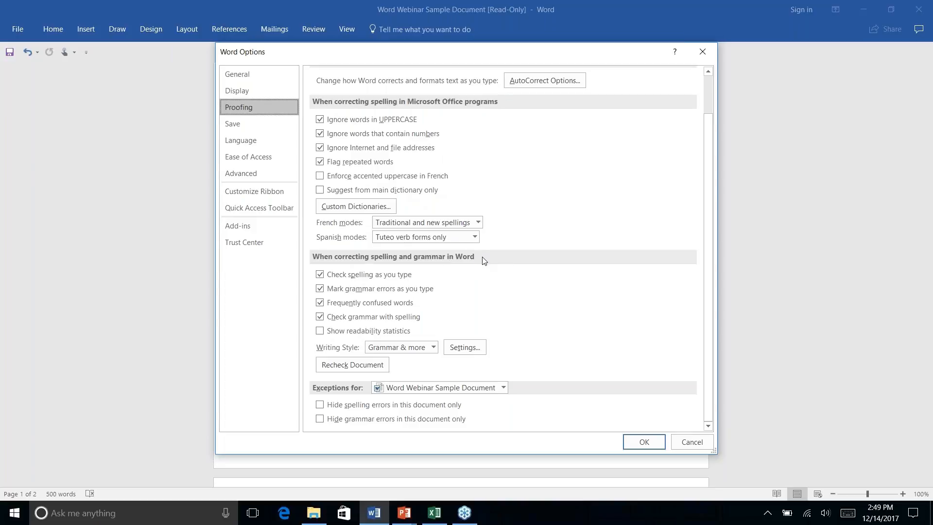
{"action": "scroll", "coordinate": [483, 260], "scroll_direction": "up", "scroll_amount": 3}
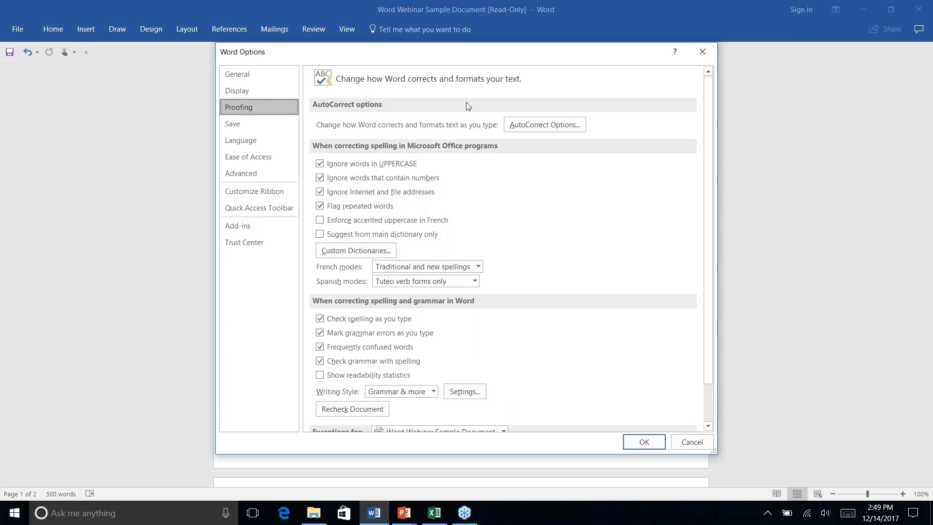
Open the AutoCorrect options and examine the replacement list plus the First Letter and INitial CAps exceptions.
{"action": "left_click", "coordinate": [559, 124]}
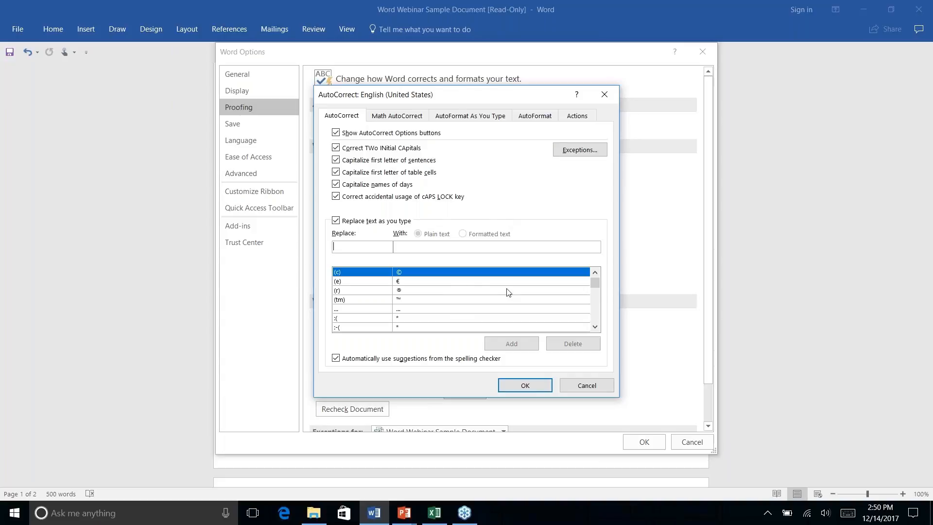
{"action": "left_click_drag", "start_coordinate": [596, 282], "coordinate": [597, 297]}
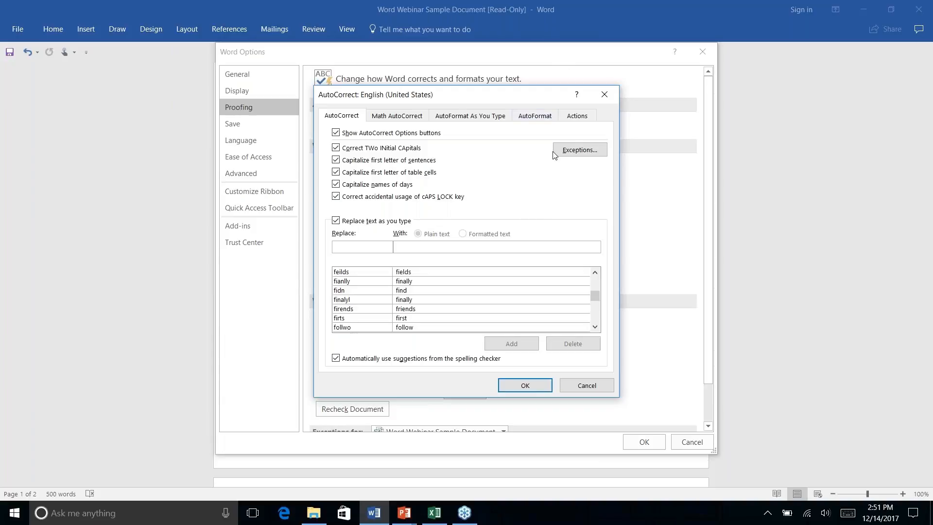
{"action": "left_click", "coordinate": [574, 156]}
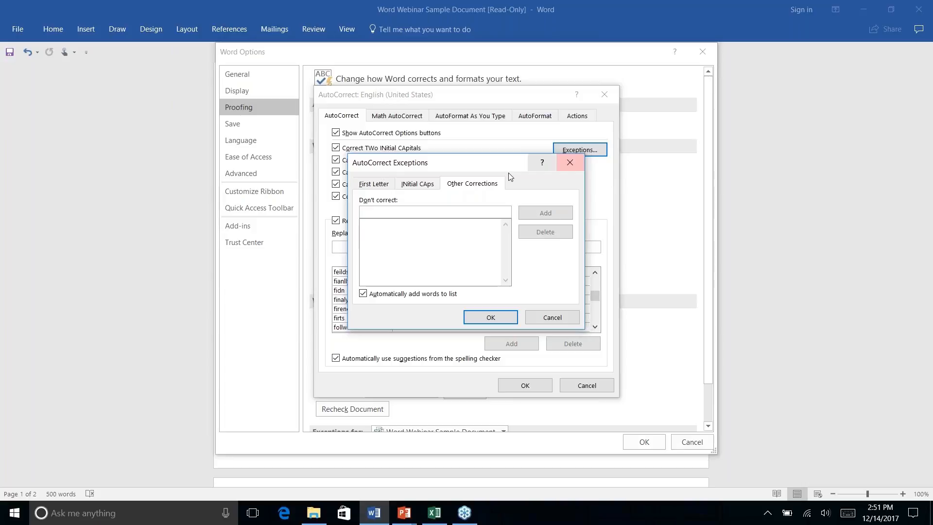
{"action": "left_click", "coordinate": [374, 183]}
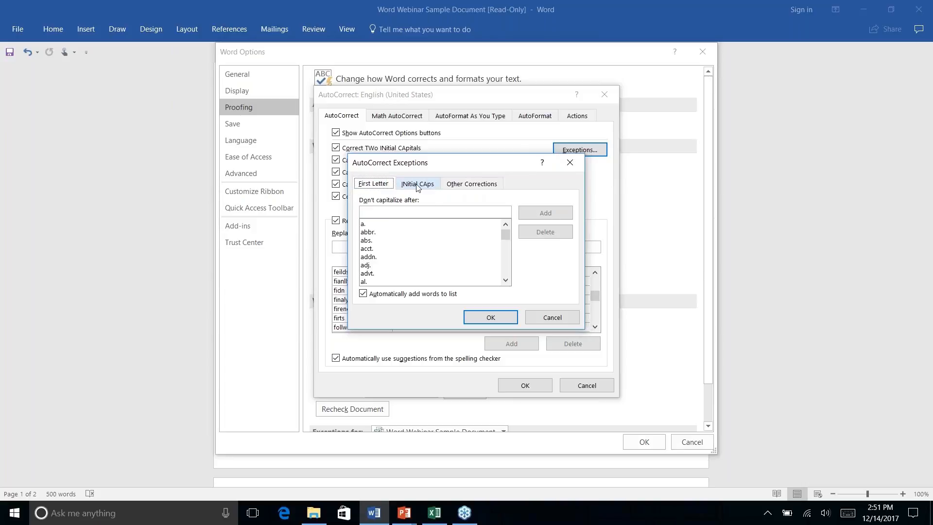
{"action": "left_click", "coordinate": [416, 186]}
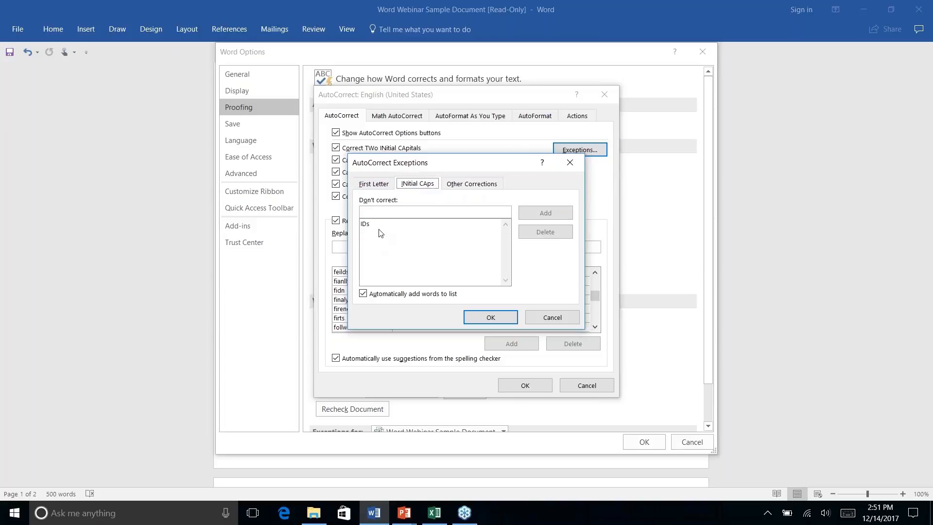
{"action": "left_click", "coordinate": [548, 319]}
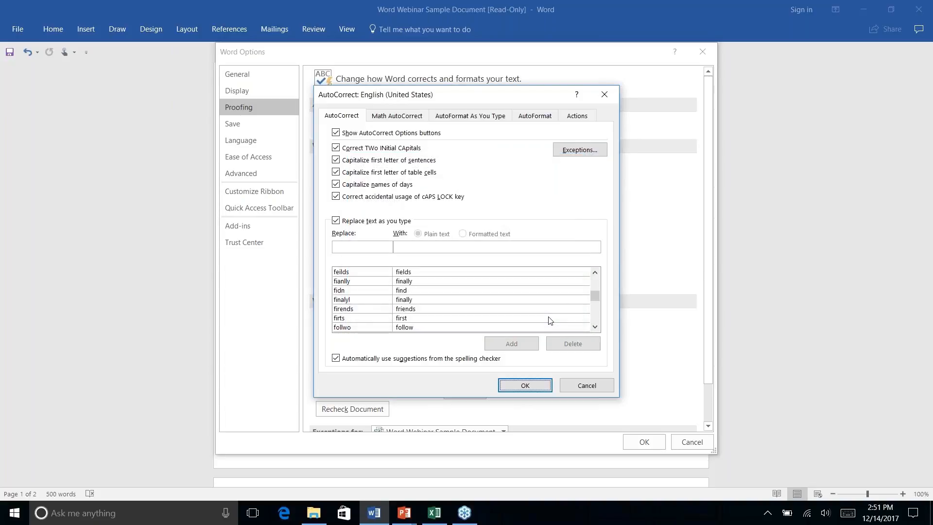
Review the AutoFormat As You Type settings and close both option dialogs without saving changes.
{"action": "left_click", "coordinate": [471, 119]}
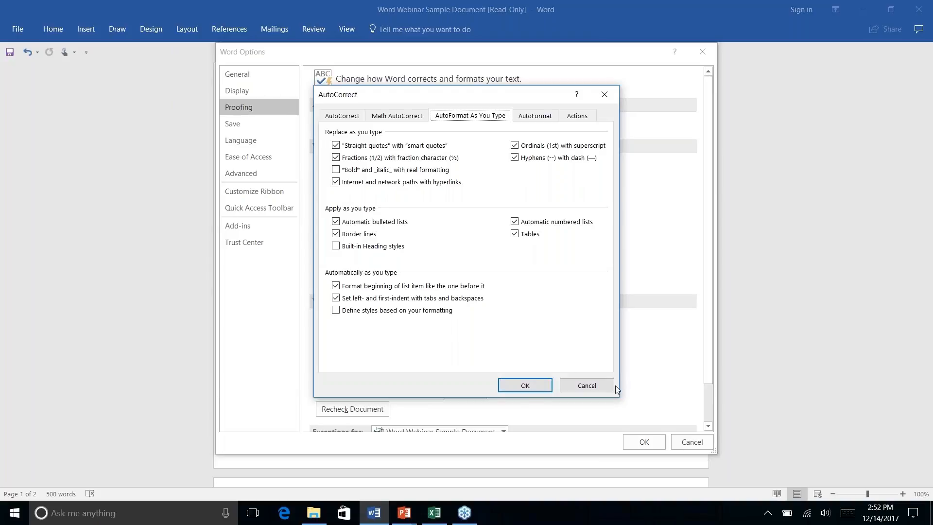
{"action": "left_click", "coordinate": [586, 386]}
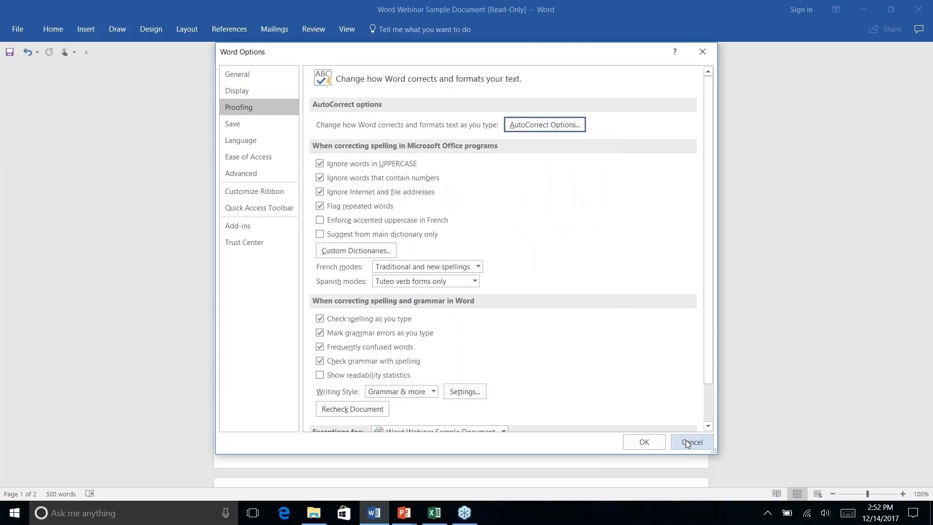
{"action": "left_click", "coordinate": [688, 443]}
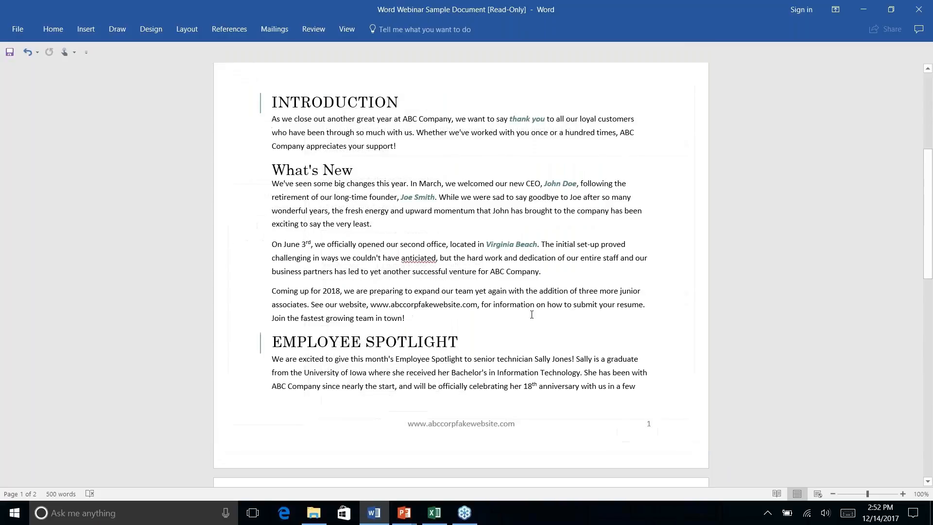
Apply the Normal style to the feedback e-mail link and its closing period in the How Are We Doing? paragraph.
{"action": "scroll", "coordinate": [530, 313], "scroll_direction": "down", "scroll_amount": 10}
{"action": "scroll", "coordinate": [530, 313], "scroll_direction": "up", "scroll_amount": 1}
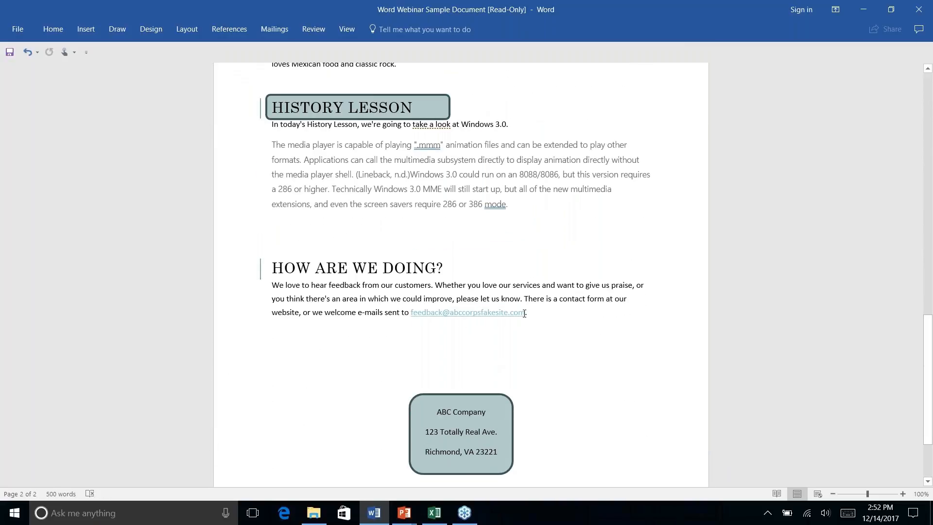
{"action": "left_click", "coordinate": [55, 29]}
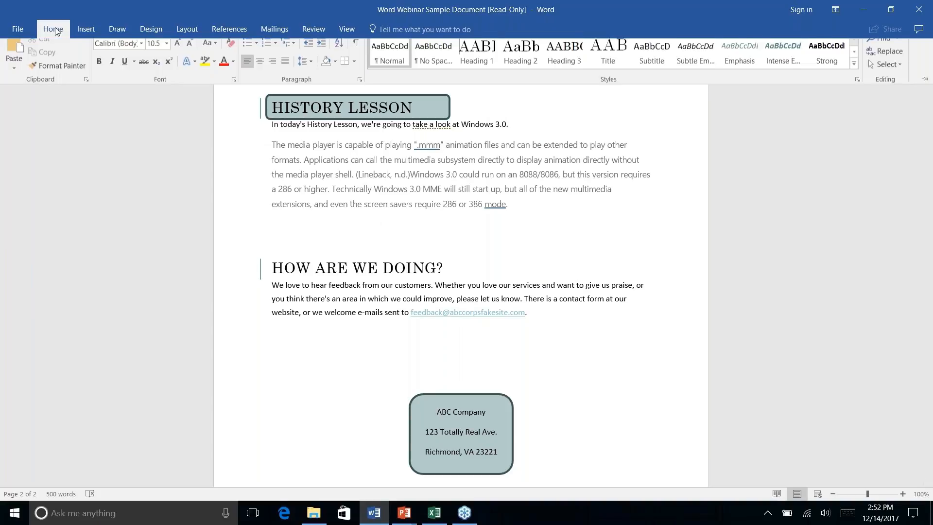
{"action": "right_click", "coordinate": [529, 315]}
{"action": "left_click", "coordinate": [421, 289]}
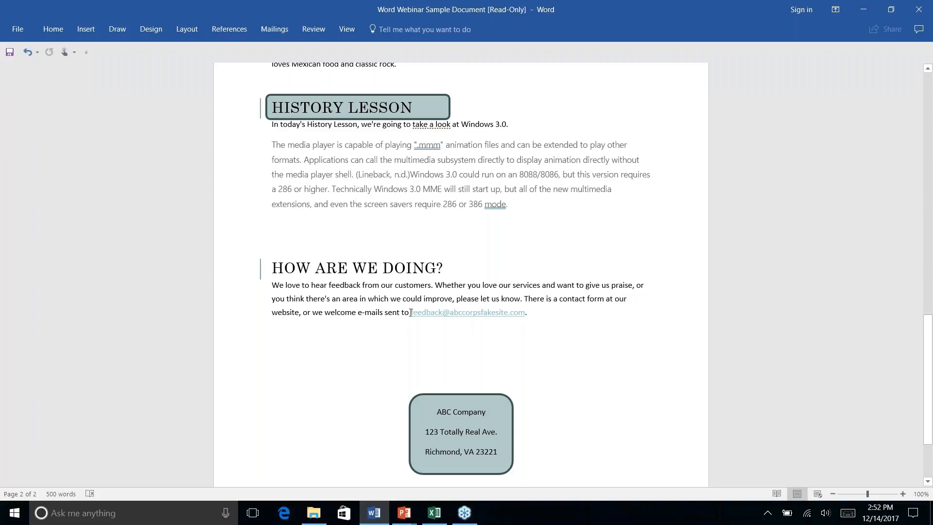
{"action": "left_click", "coordinate": [416, 312]}
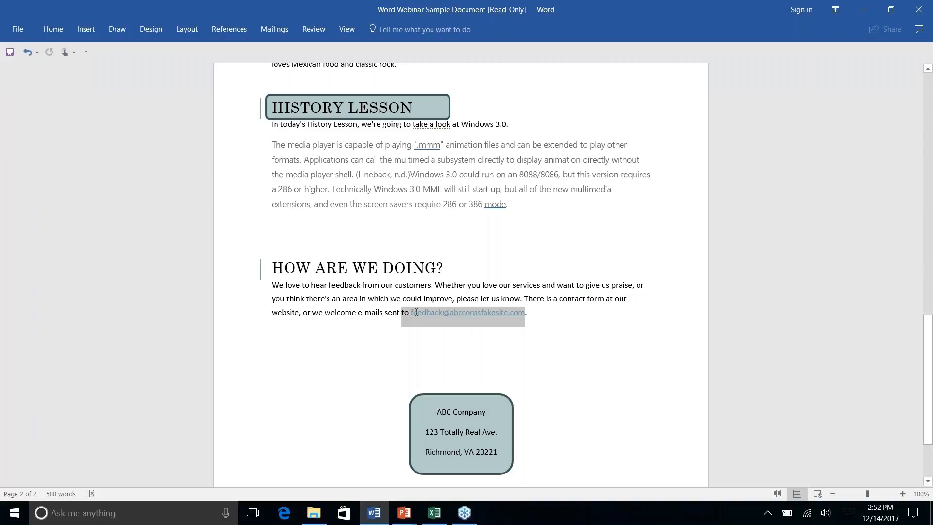
{"action": "left_click", "coordinate": [567, 329]}
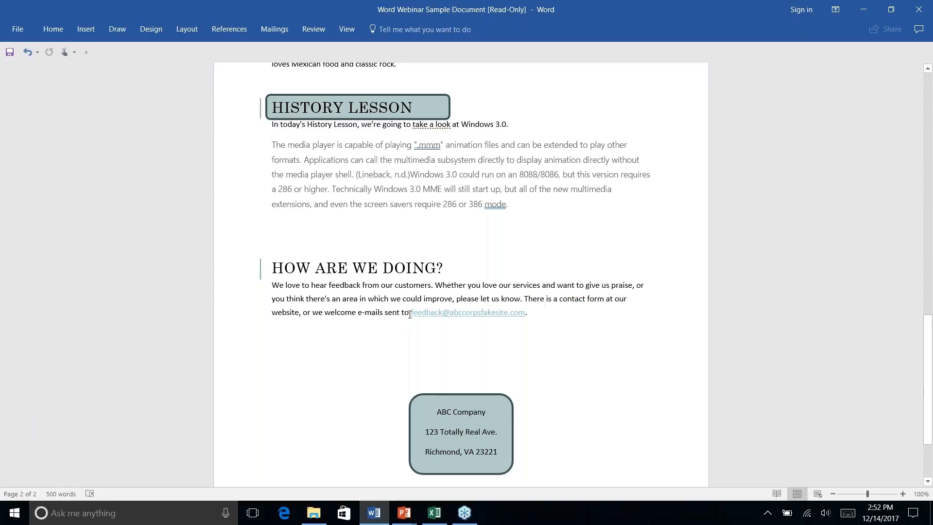
{"action": "left_click", "coordinate": [526, 315]}
{"action": "left_click_drag", "start_coordinate": [526, 315], "coordinate": [530, 315]}
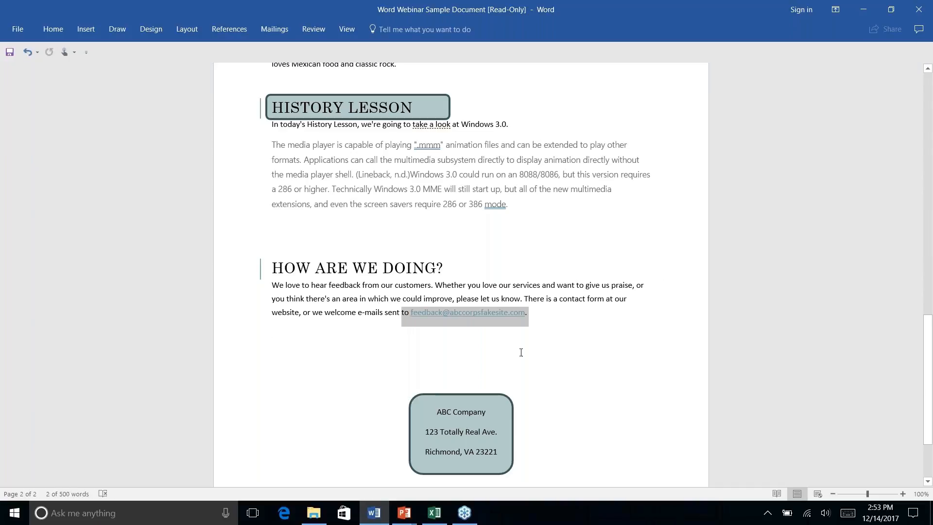
{"action": "left_click", "coordinate": [55, 29]}
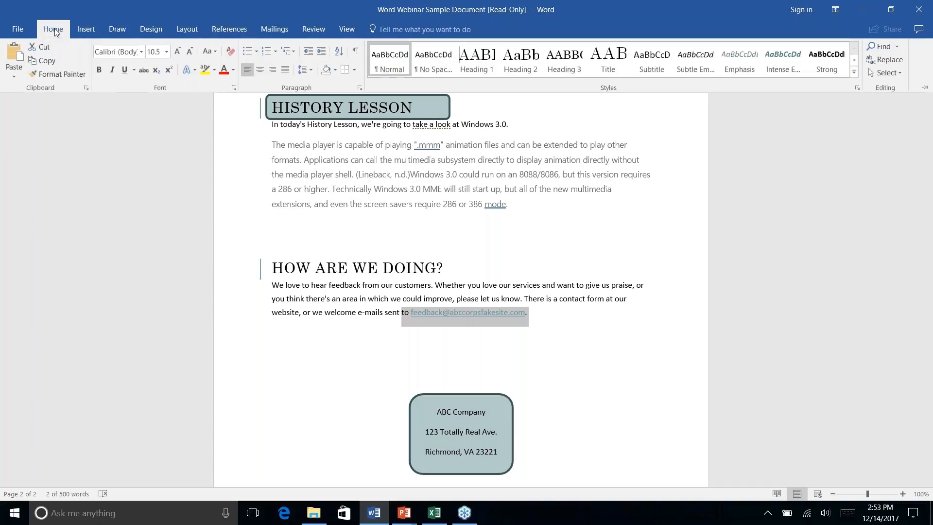
{"action": "left_click", "coordinate": [394, 58]}
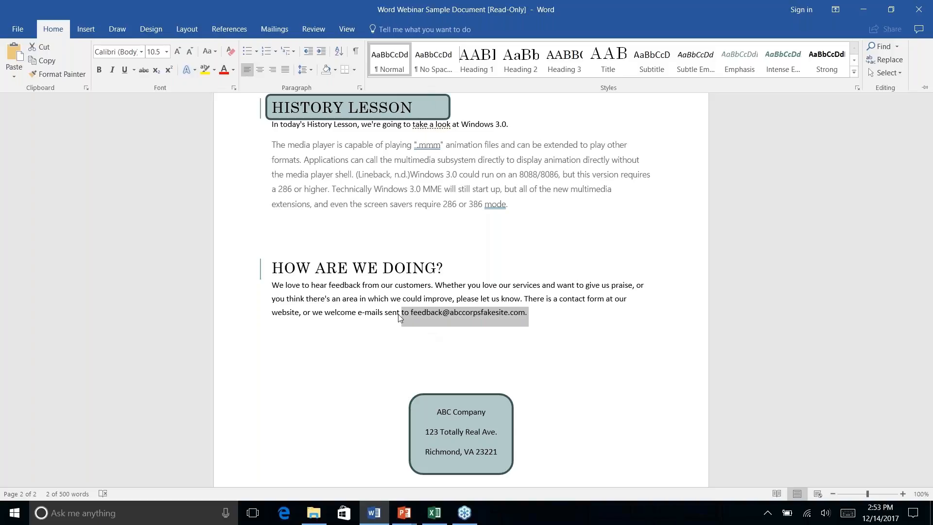
{"action": "key", "text": "ctrl+F1"}
{"action": "right_click", "coordinate": [542, 316]}
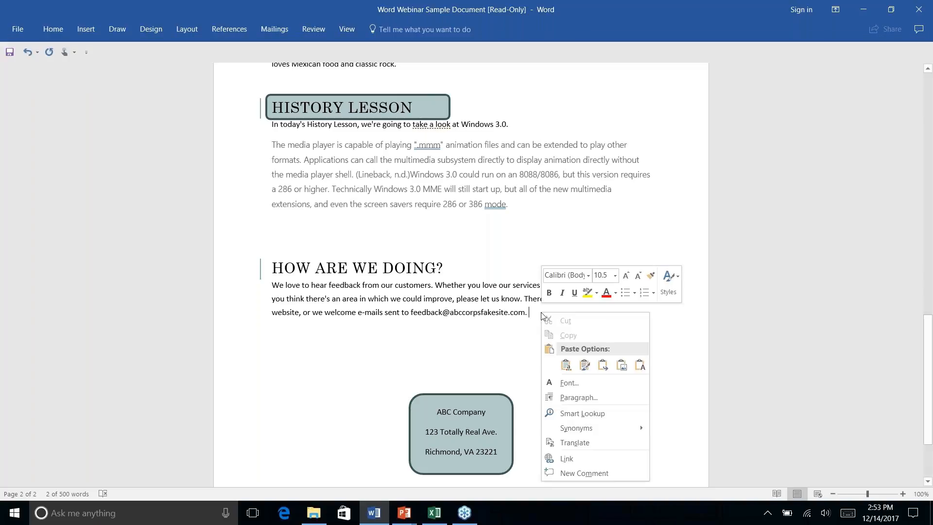
{"action": "key", "text": "Escape"}
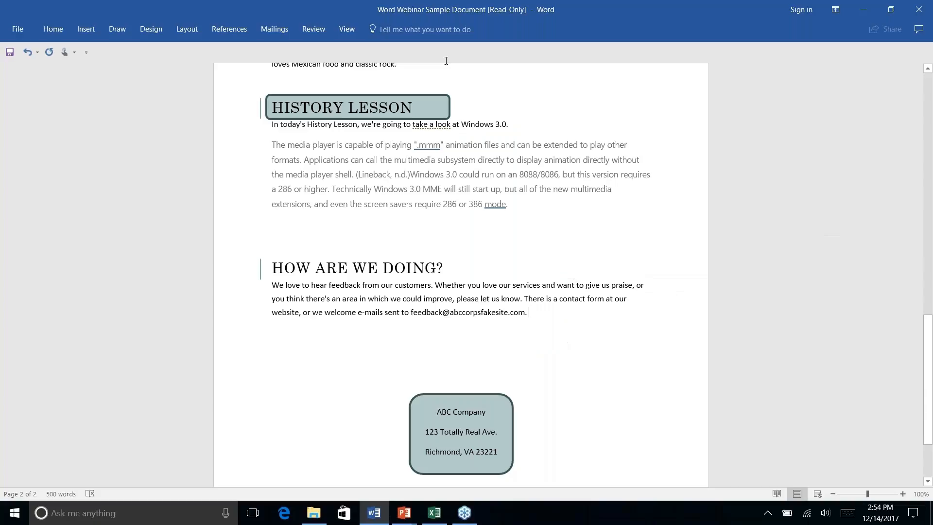
Open the Save As dialog to view the available save locations for the newsletter and close it without saving.
{"action": "scroll", "coordinate": [460, 272], "scroll_direction": "down", "scroll_amount": 2}
{"action": "scroll", "coordinate": [460, 272], "scroll_direction": "down", "scroll_amount": 1}
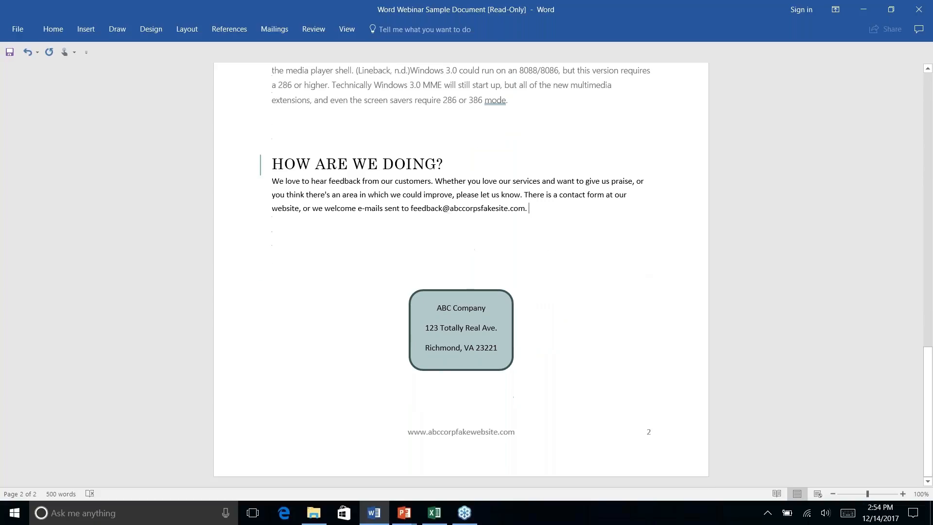
{"action": "left_click", "coordinate": [24, 29]}
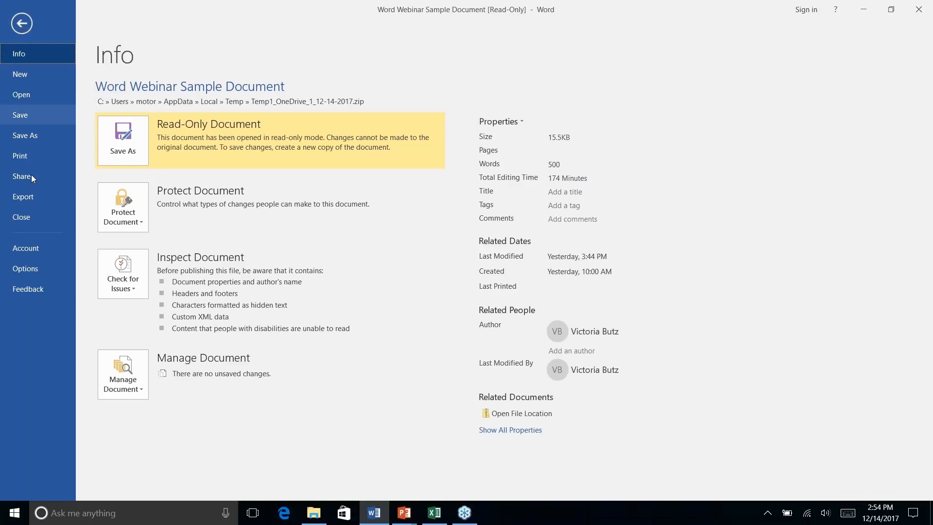
{"action": "left_click", "coordinate": [22, 25]}
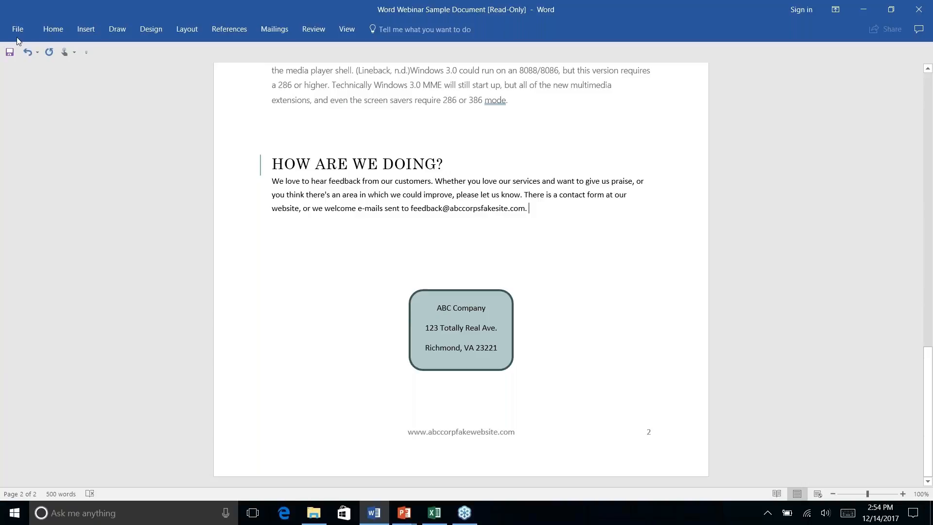
{"action": "left_click", "coordinate": [20, 32]}
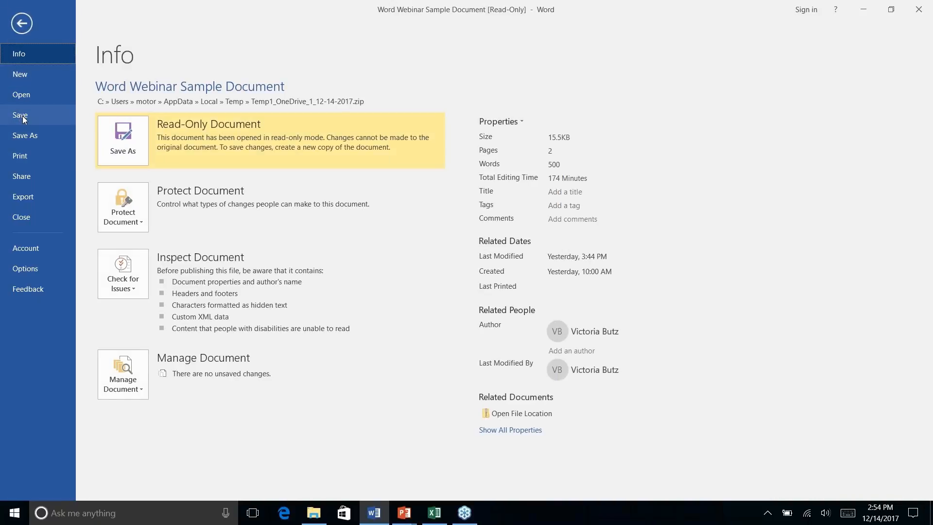
{"action": "left_click", "coordinate": [22, 115]}
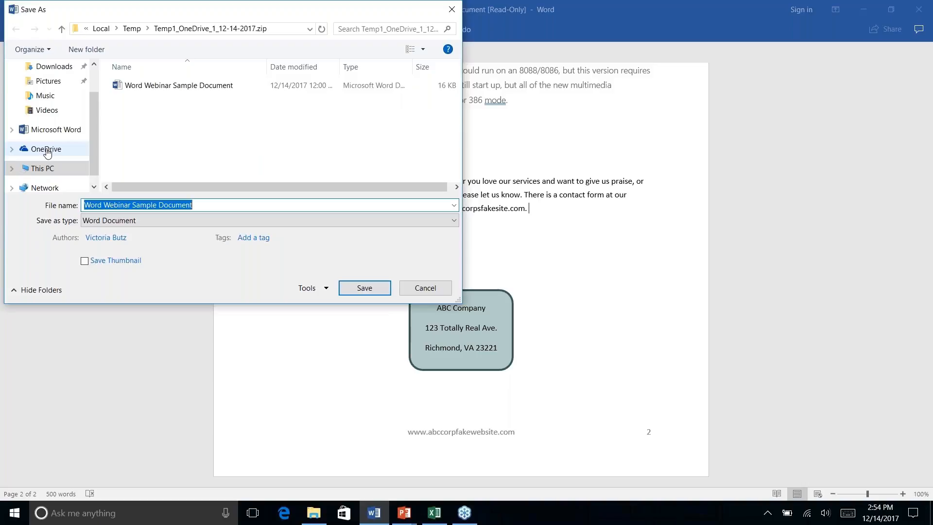
{"action": "left_click", "coordinate": [427, 289]}
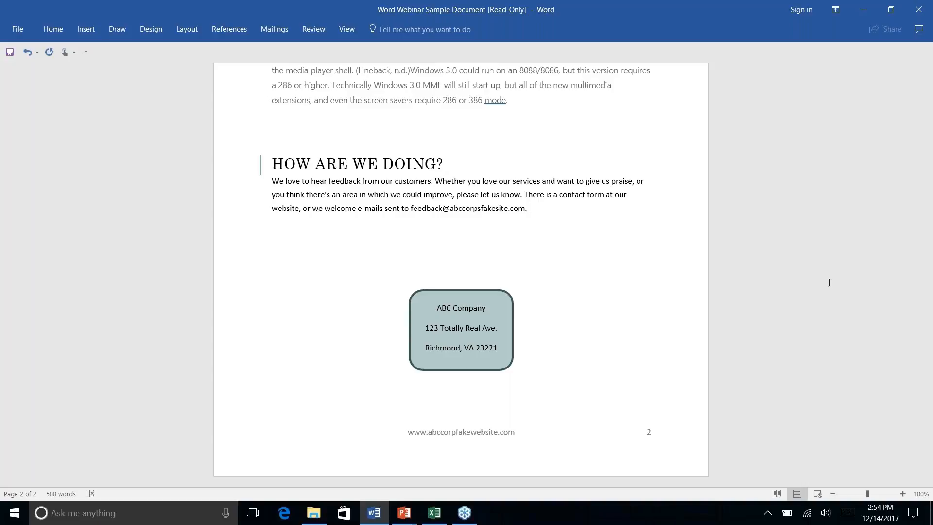
Switch to the PowerPoint slide show, advance to the Bonus Tips slide and return to the Word document.
{"action": "scroll", "coordinate": [829, 282], "scroll_direction": "up", "scroll_amount": 5}
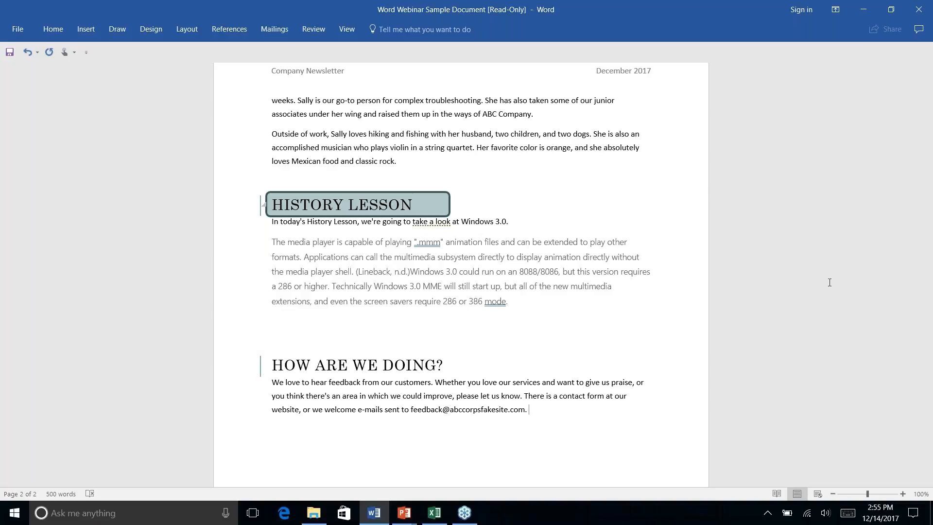
{"action": "key", "text": "alt+Tab"}
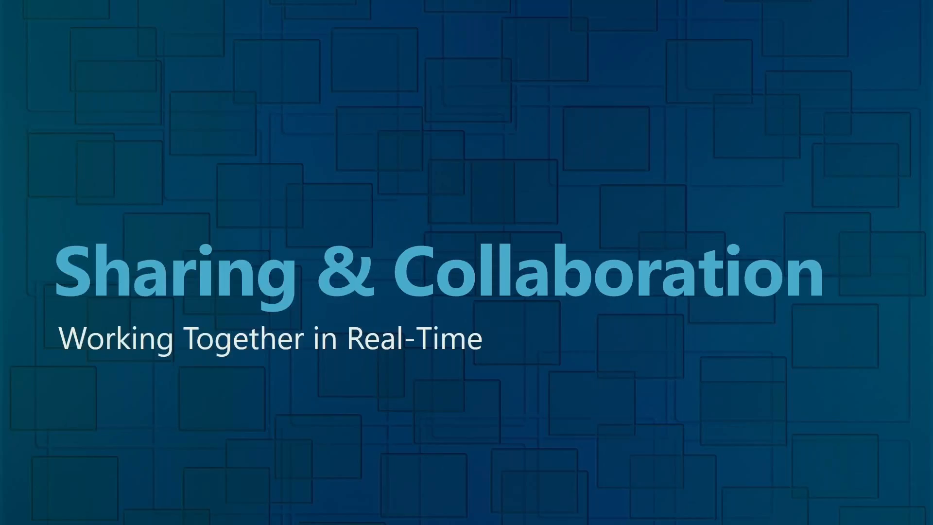
{"action": "key", "text": "Right"}
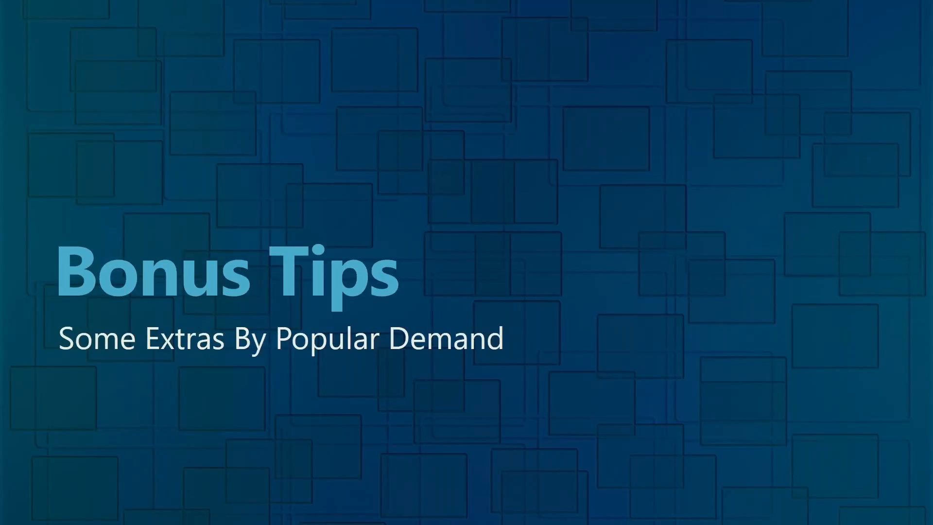
{"action": "key", "text": "alt+Tab"}
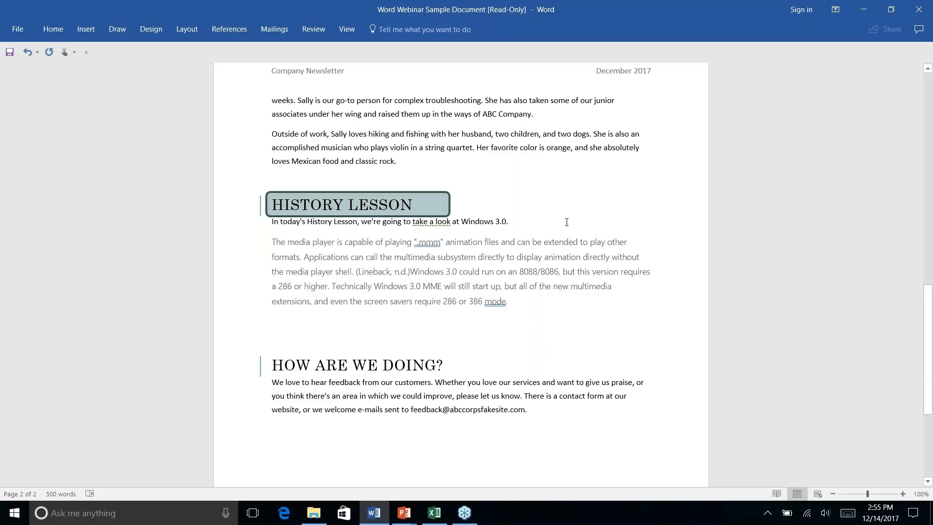
{"action": "key", "text": "ctrl+Home"}
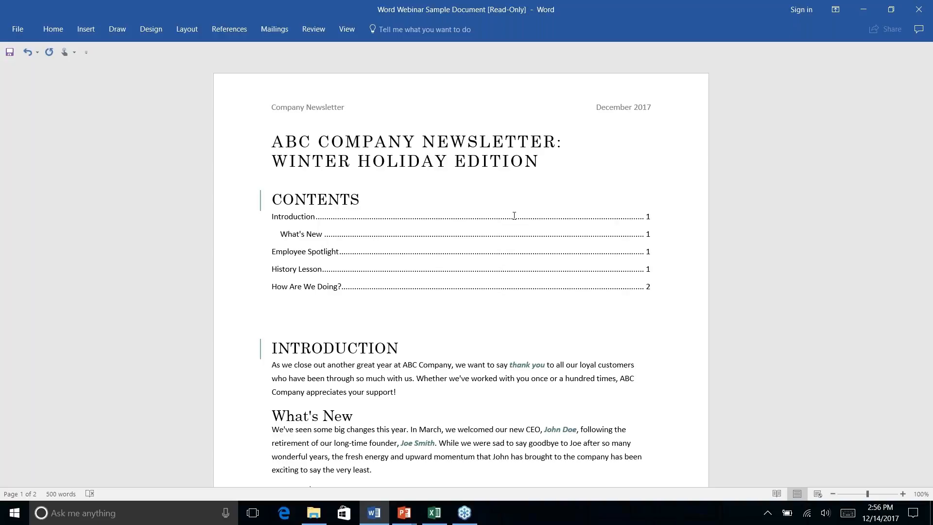
{"action": "scroll", "coordinate": [514, 215], "scroll_direction": "down", "scroll_amount": 10}
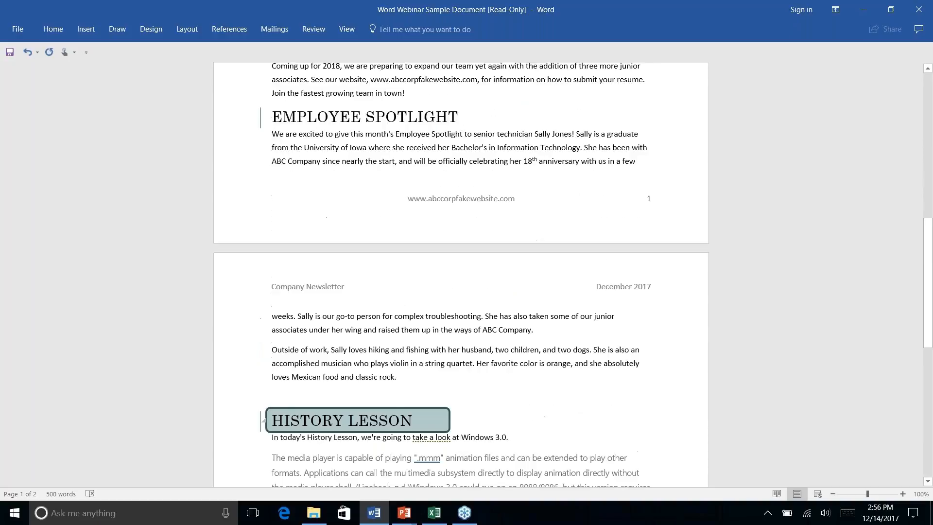
{"action": "scroll", "coordinate": [514, 216], "scroll_direction": "up", "scroll_amount": 10}
{"action": "scroll", "coordinate": [461, 272], "scroll_direction": "down", "scroll_amount": 10}
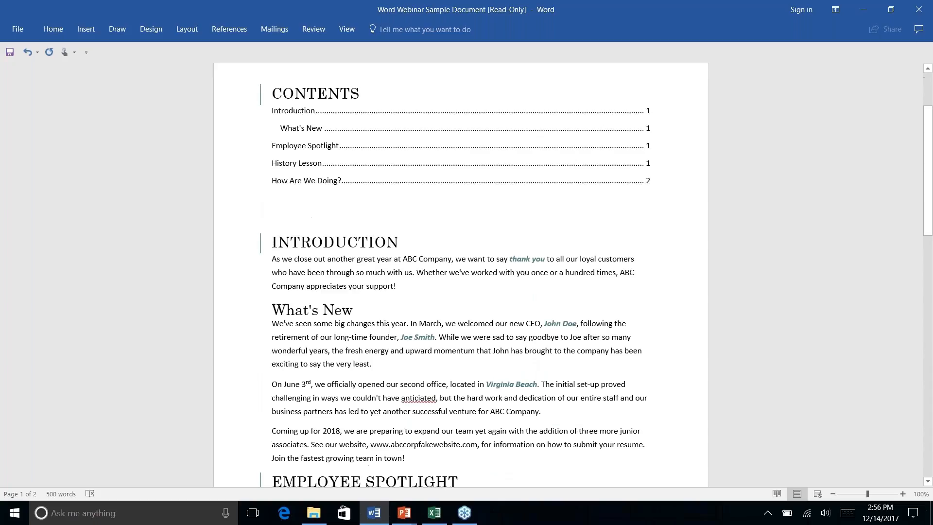
{"action": "scroll", "coordinate": [460, 272], "scroll_direction": "up", "scroll_amount": 10}
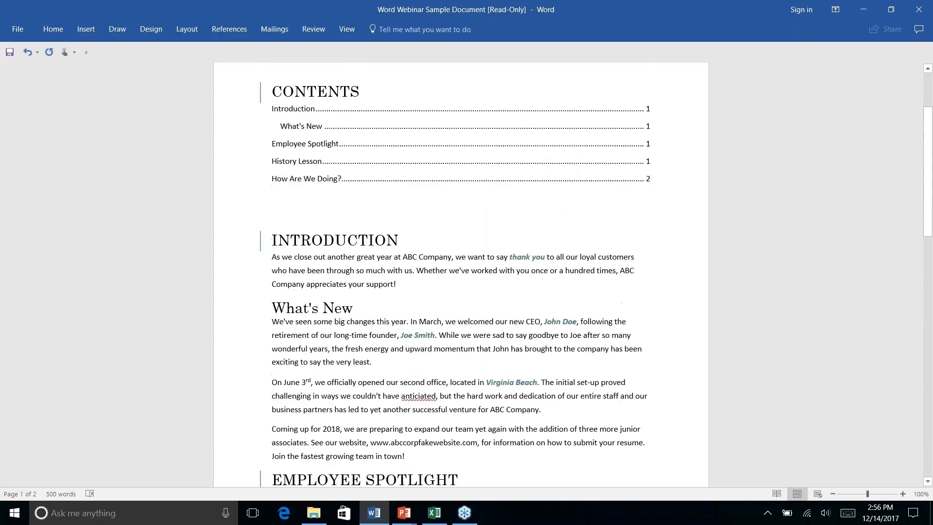
{"action": "scroll", "coordinate": [514, 216], "scroll_direction": "down", "scroll_amount": 6}
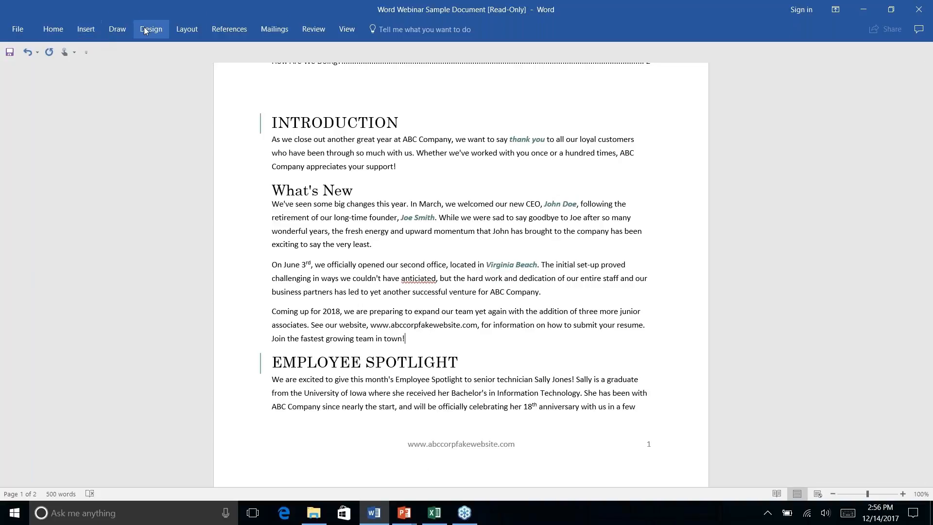
{"action": "left_click", "coordinate": [89, 30]}
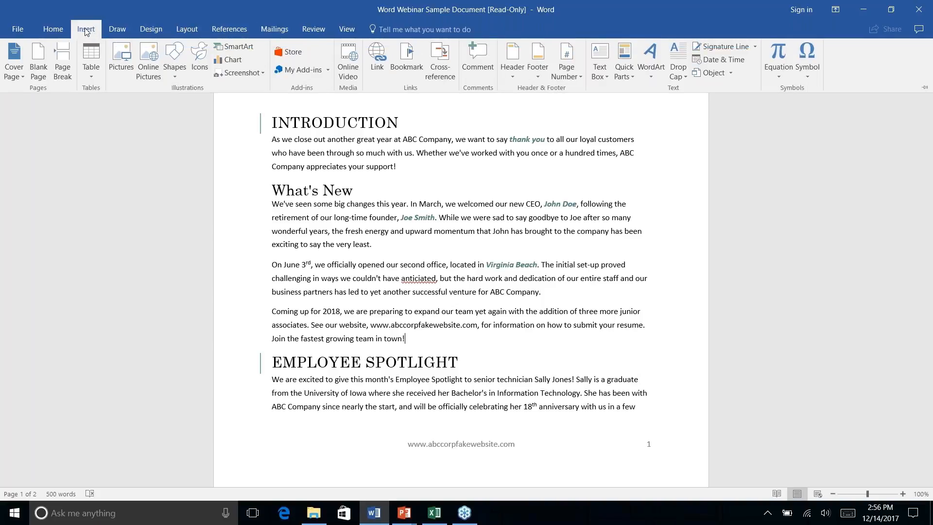
{"action": "left_click", "coordinate": [117, 30]}
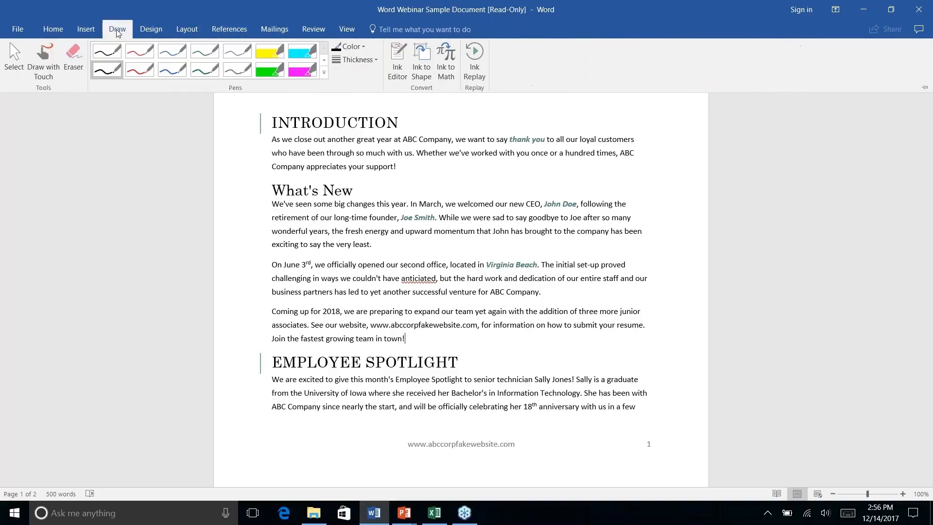
{"action": "left_click", "coordinate": [154, 30]}
{"action": "left_click", "coordinate": [188, 31]}
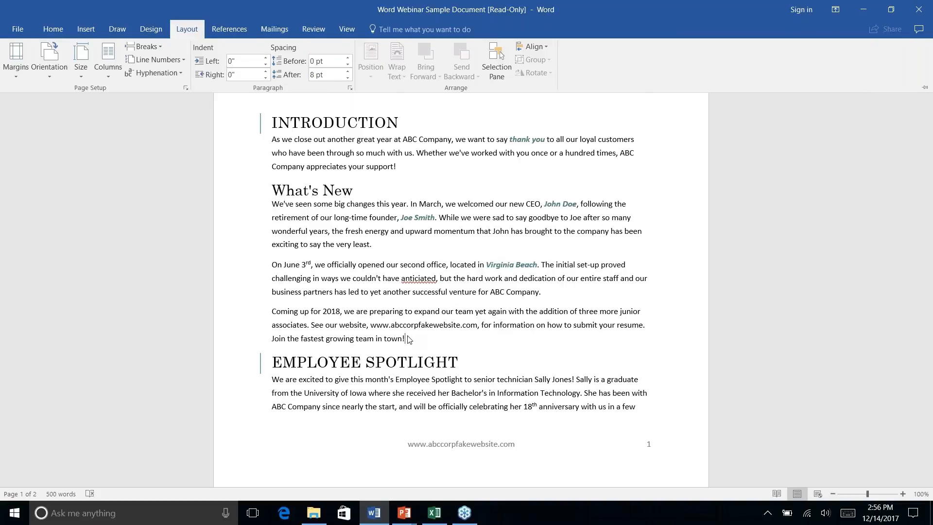
{"action": "key", "text": "ctrl+F1"}
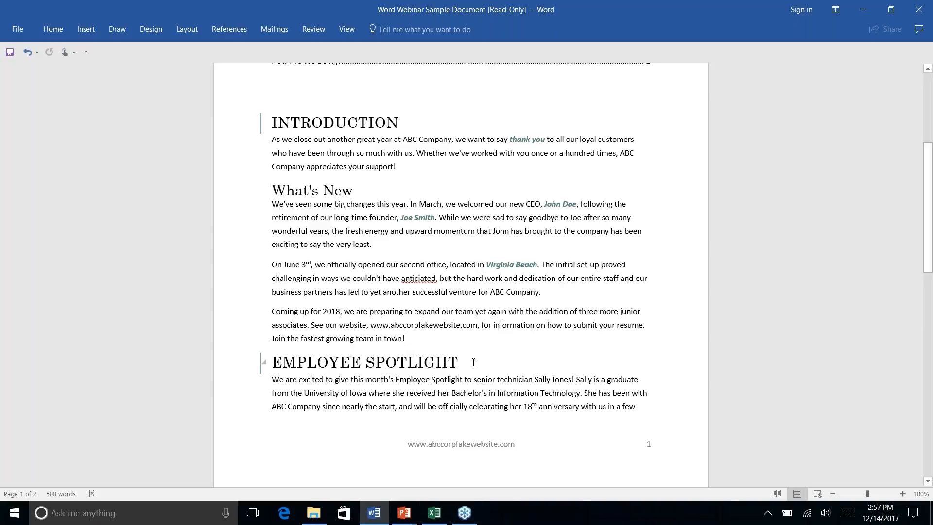
Insert a Next Page section break after "Join the fastest growing team in town!" and review the Employee Spotlight page.
{"action": "scroll", "coordinate": [474, 362], "scroll_direction": "up", "scroll_amount": 1}
{"action": "scroll", "coordinate": [473, 362], "scroll_direction": "down", "scroll_amount": 2}
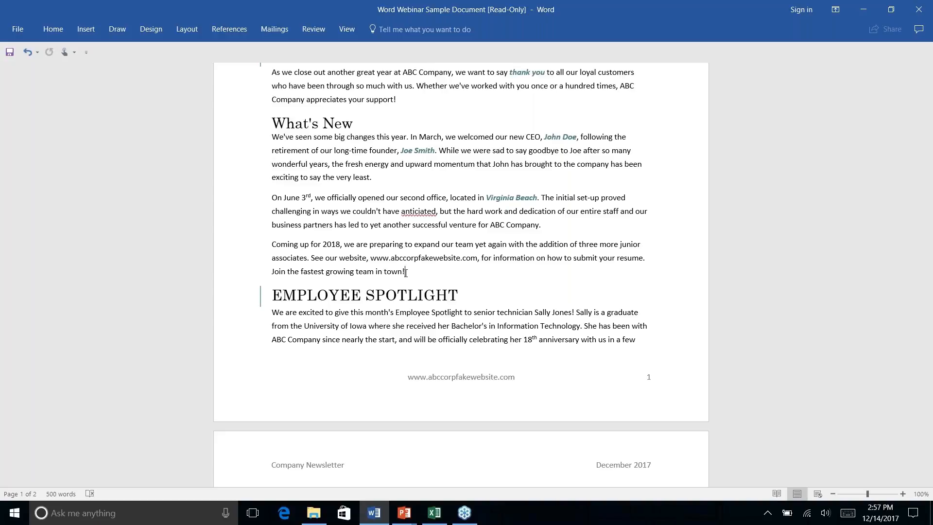
{"action": "left_click", "coordinate": [193, 31]}
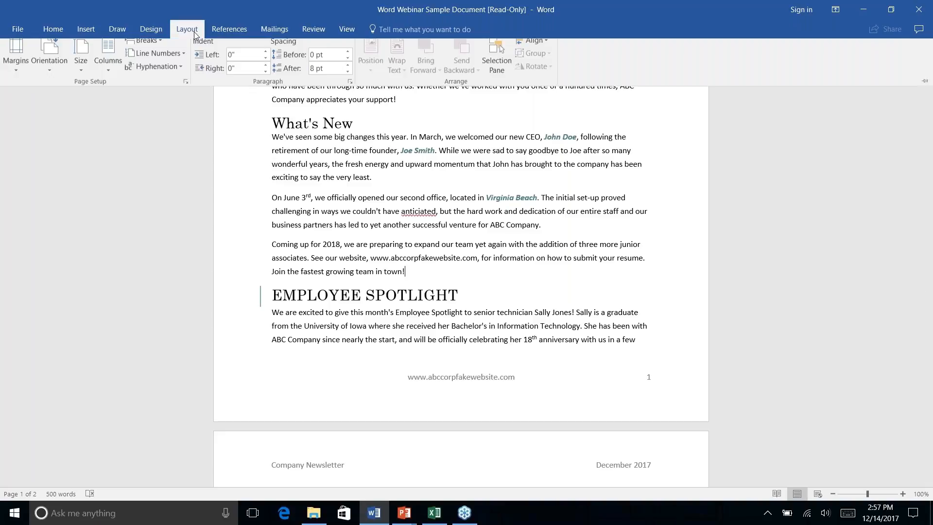
{"action": "left_click", "coordinate": [160, 46]}
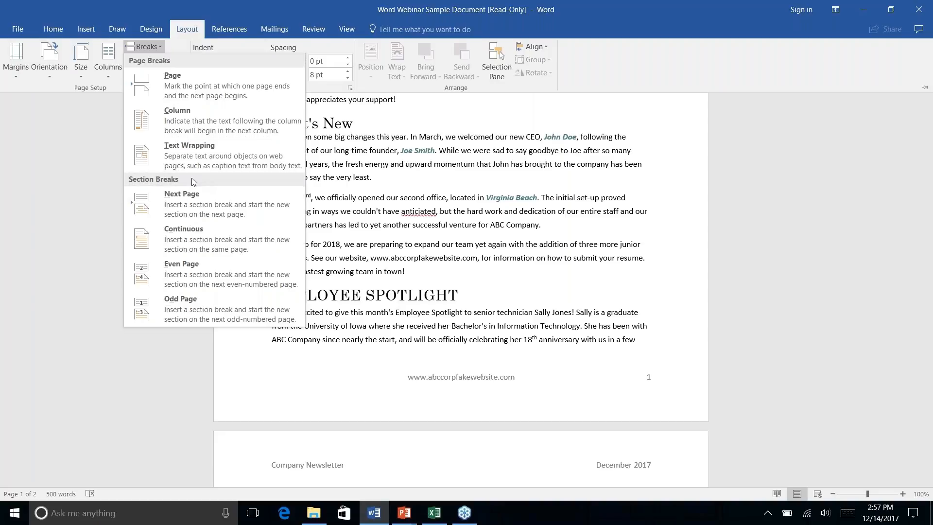
{"action": "left_click", "coordinate": [190, 203]}
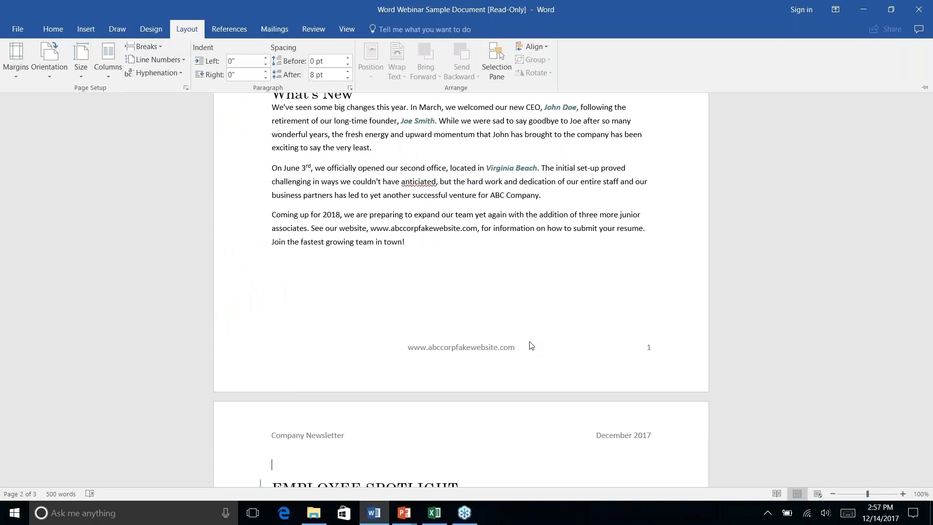
{"action": "scroll", "coordinate": [541, 346], "scroll_direction": "up", "scroll_amount": 1}
{"action": "scroll", "coordinate": [541, 347], "scroll_direction": "down", "scroll_amount": 6}
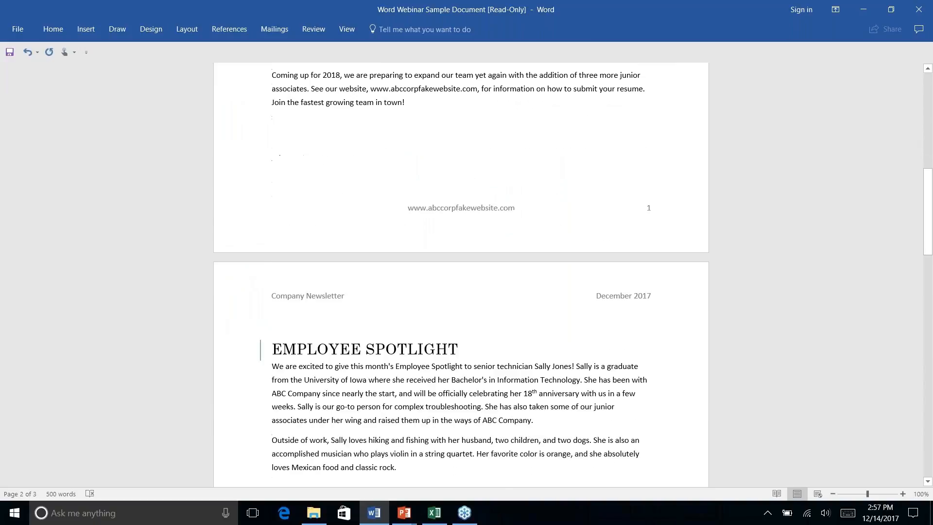
{"action": "scroll", "coordinate": [421, 274], "scroll_direction": "down", "scroll_amount": 3}
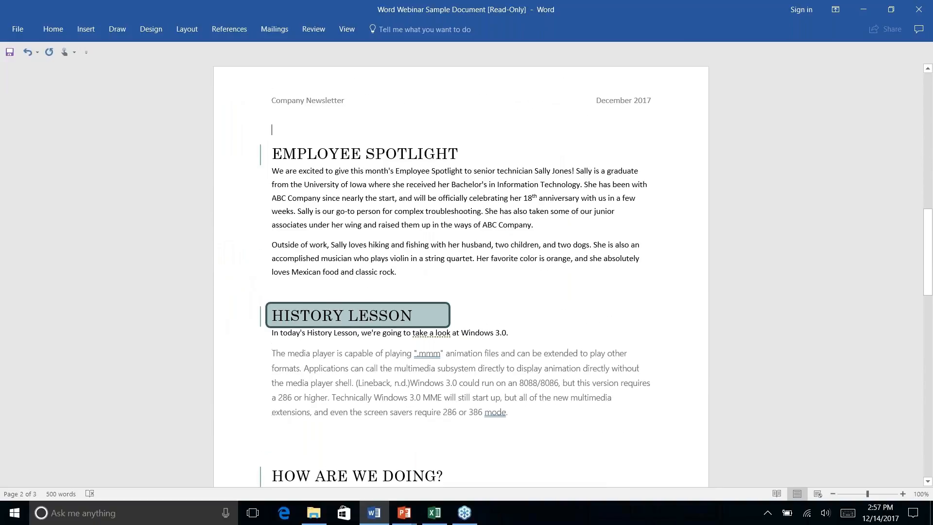
Insert a Continuous section break at the end of the Employee Spotlight text, after "classic rock.".
{"action": "left_click", "coordinate": [417, 275]}
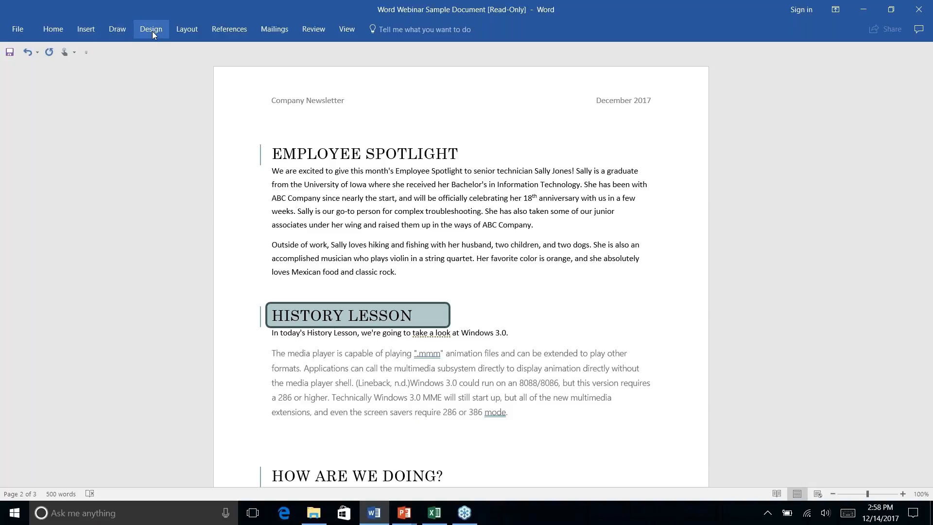
{"action": "left_click", "coordinate": [187, 29]}
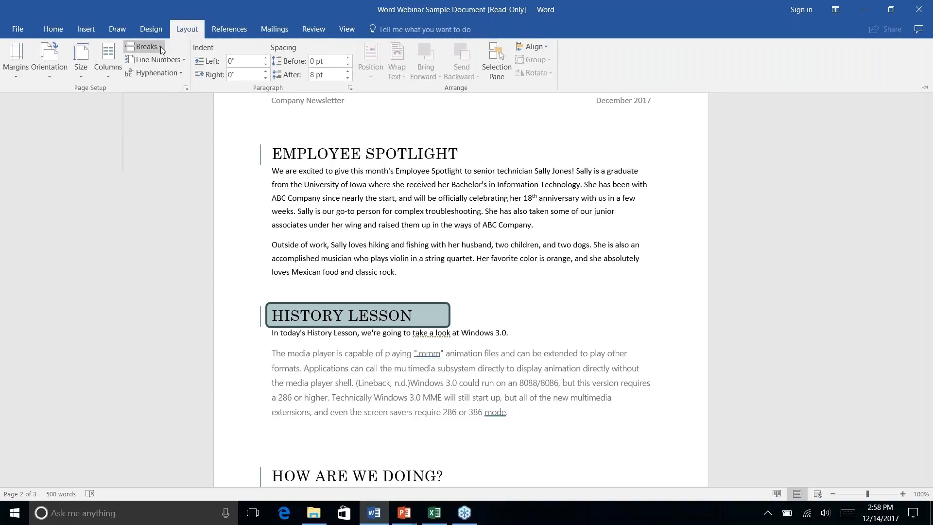
{"action": "left_click", "coordinate": [160, 46]}
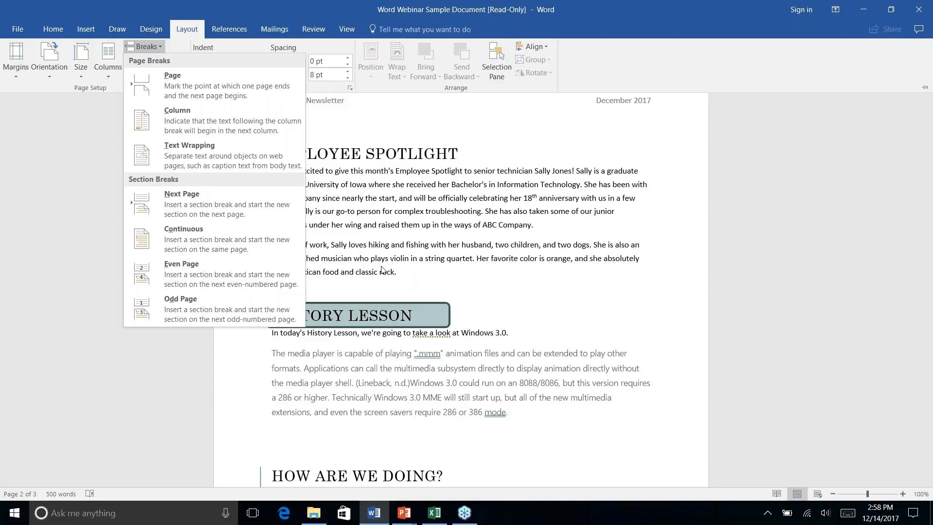
{"action": "left_click", "coordinate": [196, 241]}
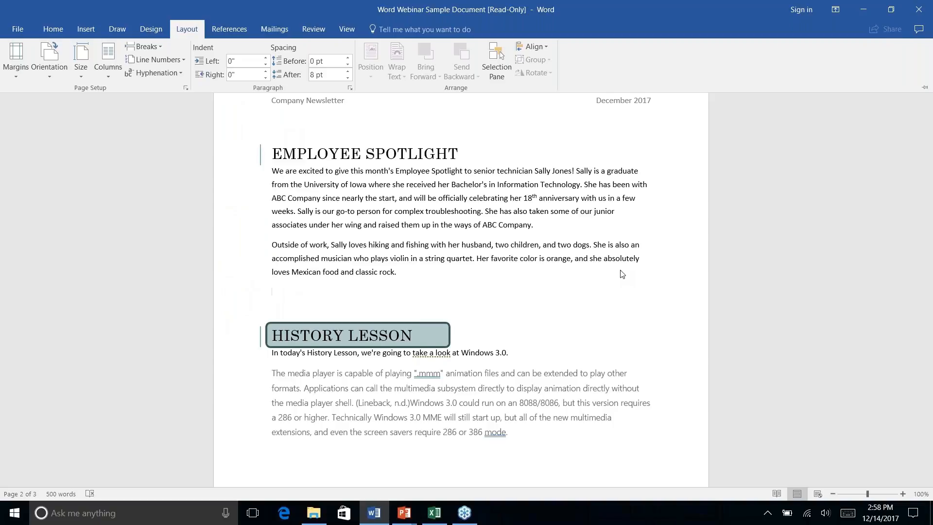
{"action": "scroll", "coordinate": [622, 274], "scroll_direction": "down", "scroll_amount": 2}
{"action": "scroll", "coordinate": [622, 274], "scroll_direction": "up", "scroll_amount": 3}
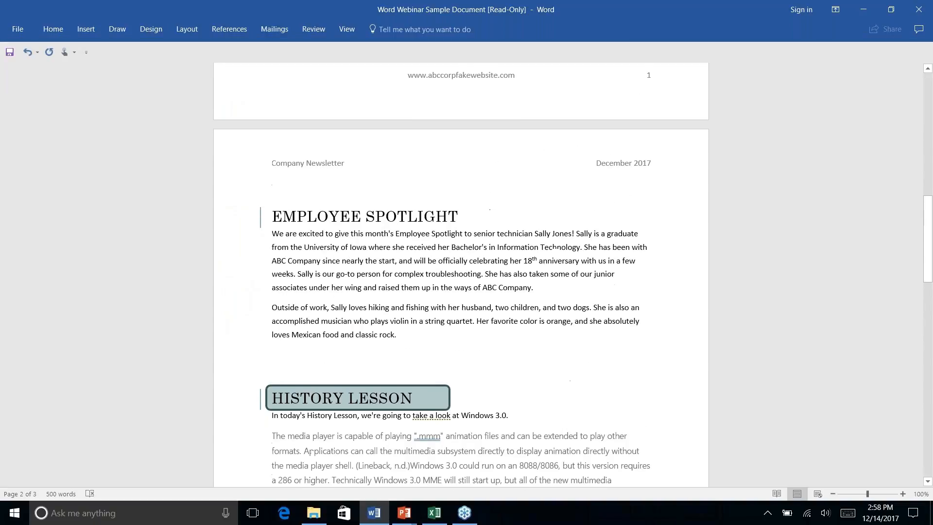
Try setting the whole Employee Spotlight section, including its heading, in two columns and undo the change.
{"action": "right_click", "coordinate": [341, 257]}
{"action": "key", "text": "Escape"}
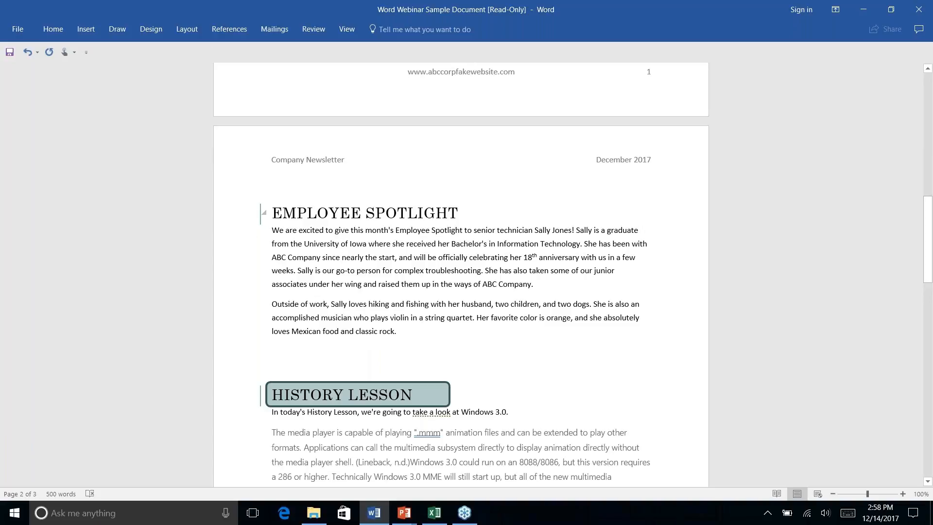
{"action": "left_click", "coordinate": [189, 33]}
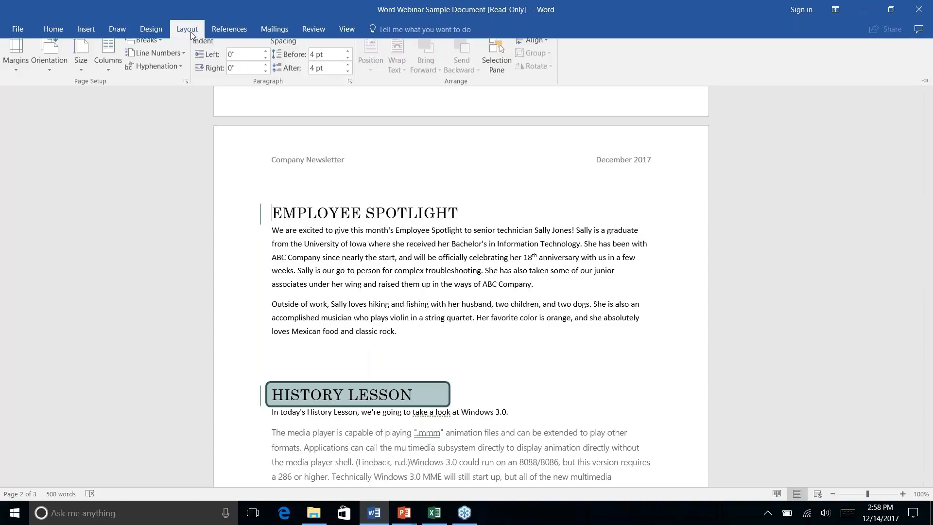
{"action": "left_click", "coordinate": [106, 76]}
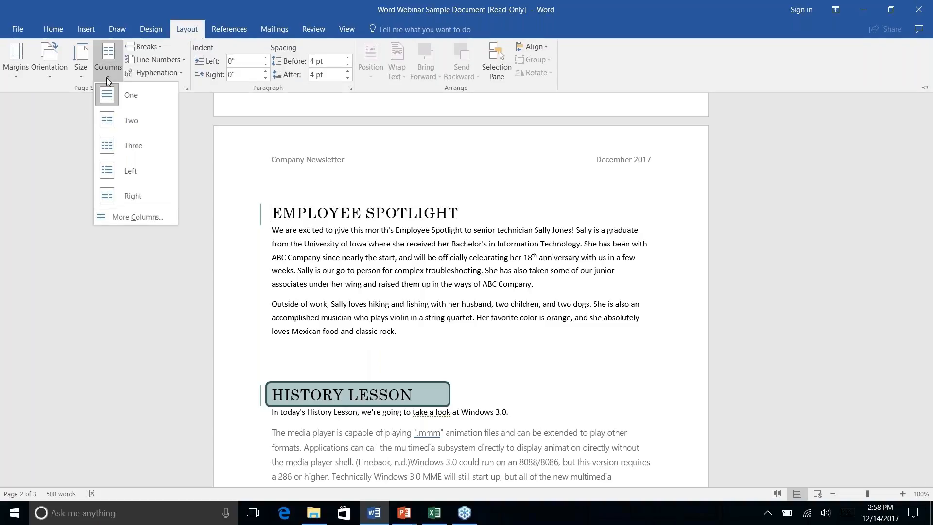
{"action": "left_click", "coordinate": [127, 127]}
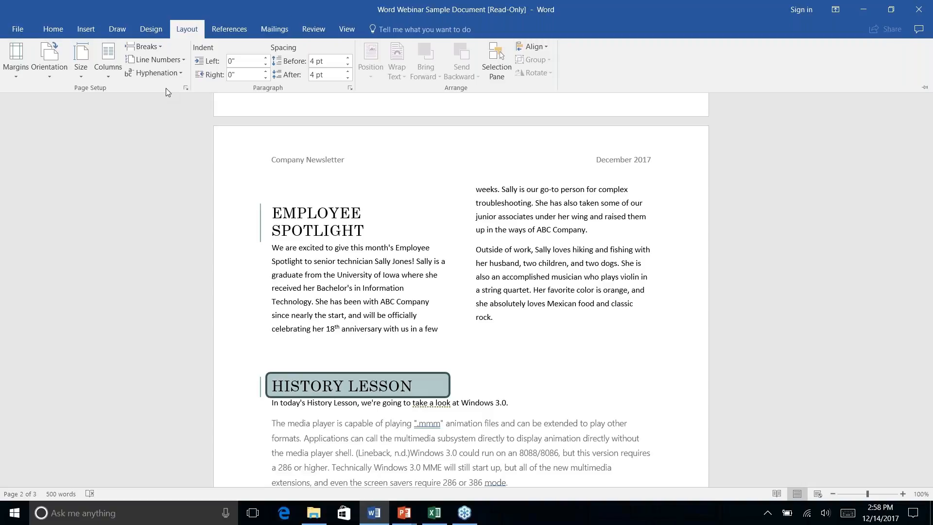
{"action": "key", "text": "ctrl+z"}
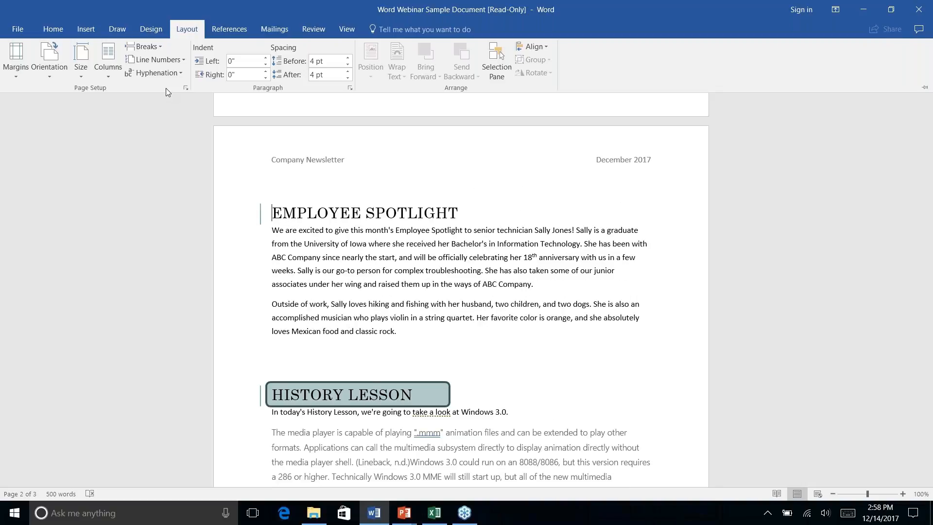
{"action": "key", "text": "ctrl+F1"}
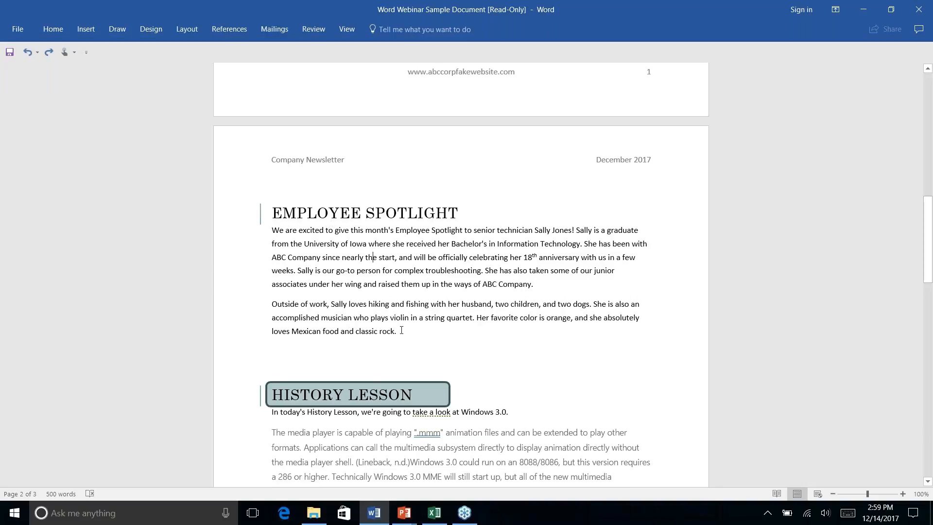
Set only the two body paragraphs under the Employee Spotlight heading in two columns.
{"action": "left_click_drag", "start_coordinate": [401, 330], "coordinate": [272, 228]}
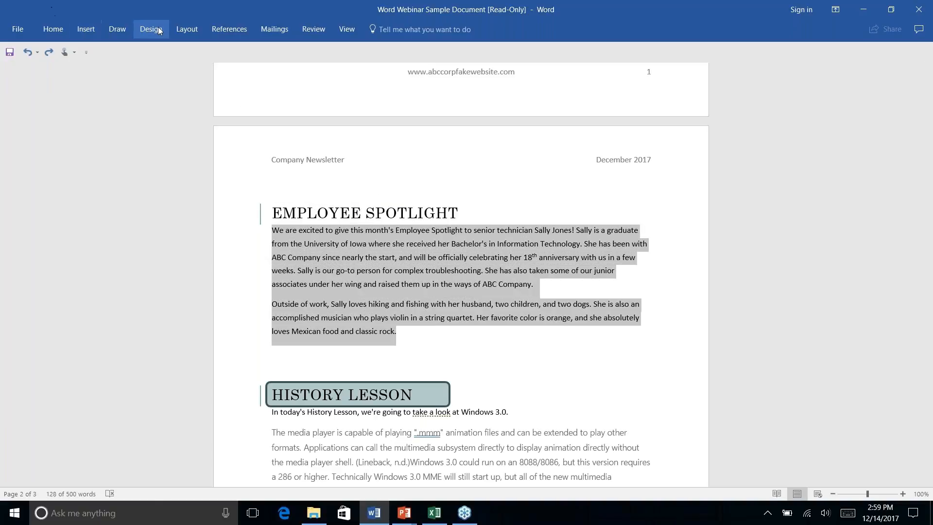
{"action": "left_click", "coordinate": [188, 31]}
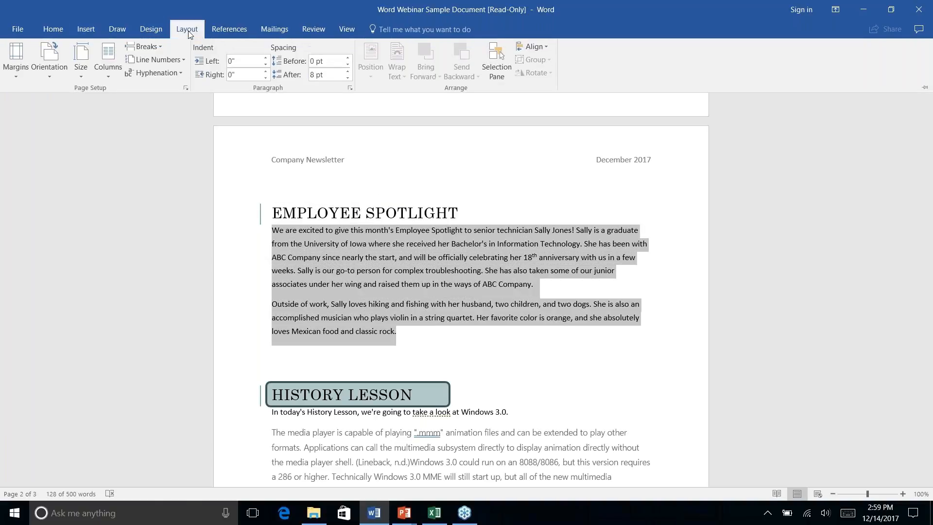
{"action": "left_click", "coordinate": [111, 77]}
{"action": "left_click", "coordinate": [124, 121]}
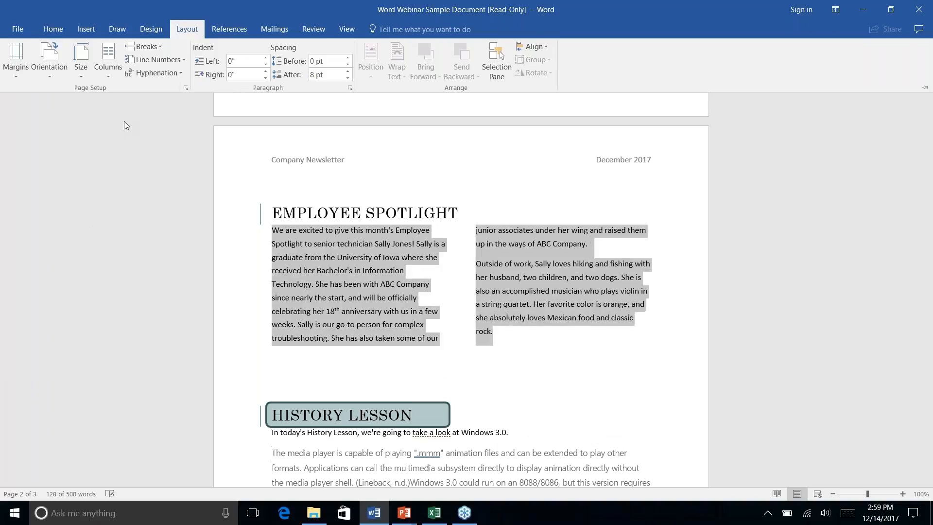
{"action": "left_click", "coordinate": [494, 337]}
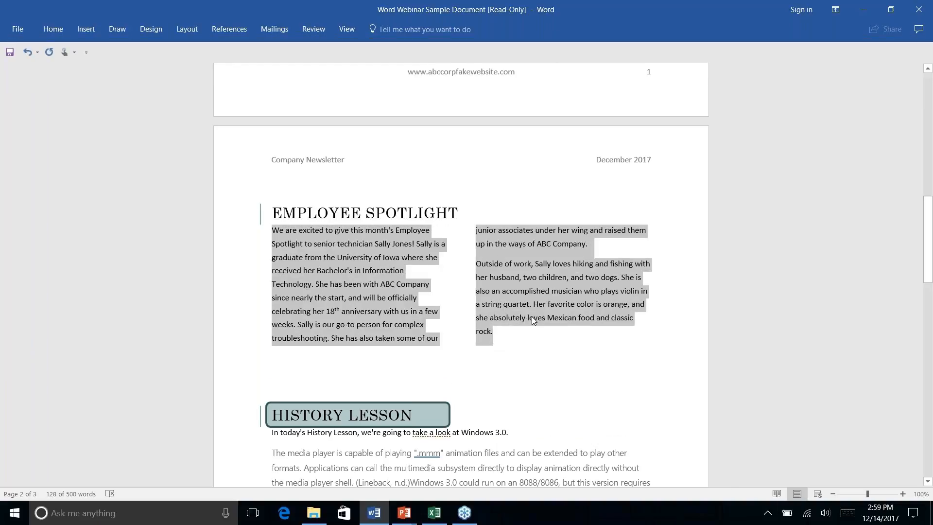
{"action": "left_click", "coordinate": [531, 305]}
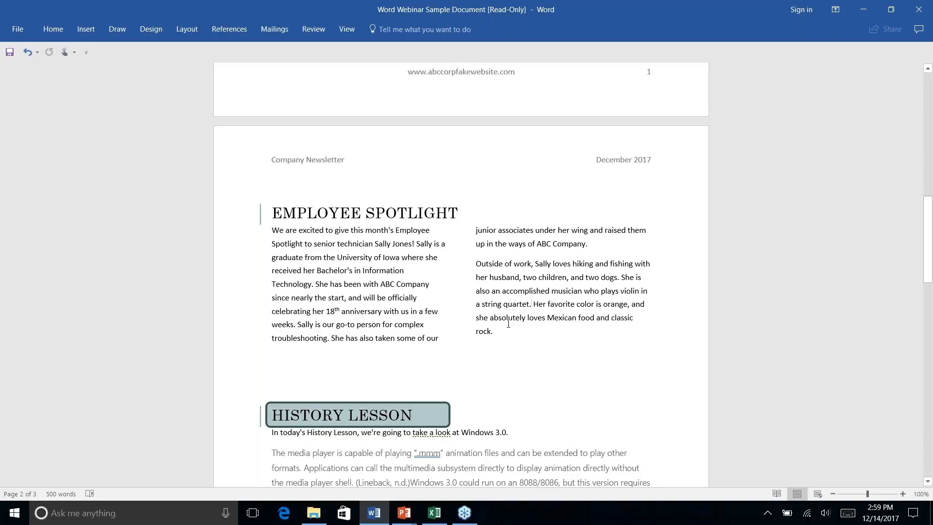
Move the rounded rectangle from the end of page 2 to page 3, centred behind the ABC Company address block.
{"action": "scroll", "coordinate": [509, 323], "scroll_direction": "down", "scroll_amount": 9}
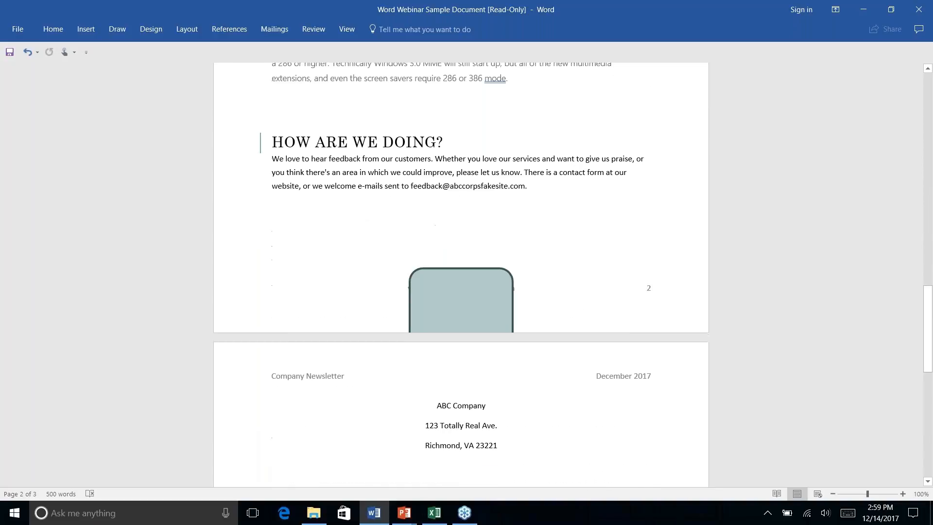
{"action": "scroll", "coordinate": [491, 323], "scroll_direction": "down", "scroll_amount": 4}
{"action": "scroll", "coordinate": [491, 323], "scroll_direction": "up", "scroll_amount": 5}
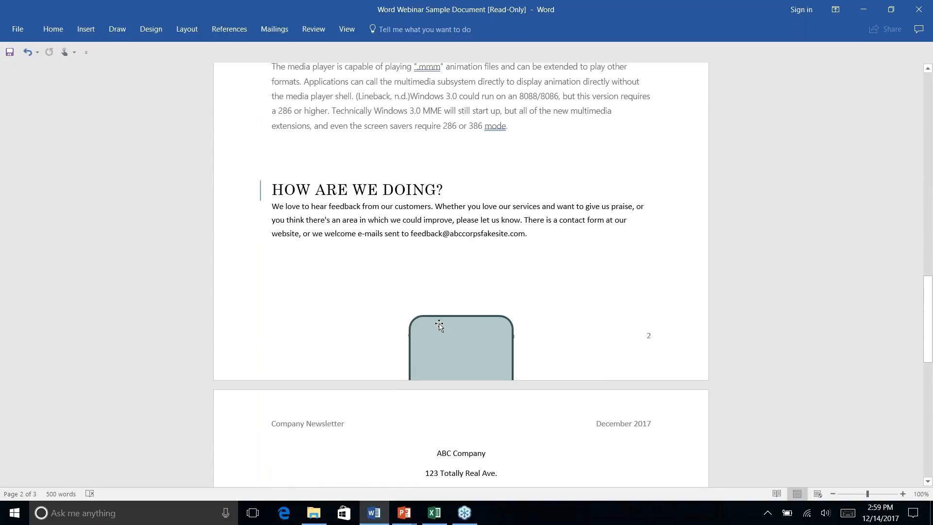
{"action": "left_click", "coordinate": [439, 325]}
{"action": "mouse_move", "coordinate": [485, 343]}
{"action": "left_mouse_down"}
{"action": "mouse_move", "coordinate": [480, 467]}
{"action": "mouse_move", "coordinate": [493, 467]}
{"action": "left_mouse_up"}
{"action": "scroll", "coordinate": [501, 434], "scroll_direction": "down", "scroll_amount": 8}
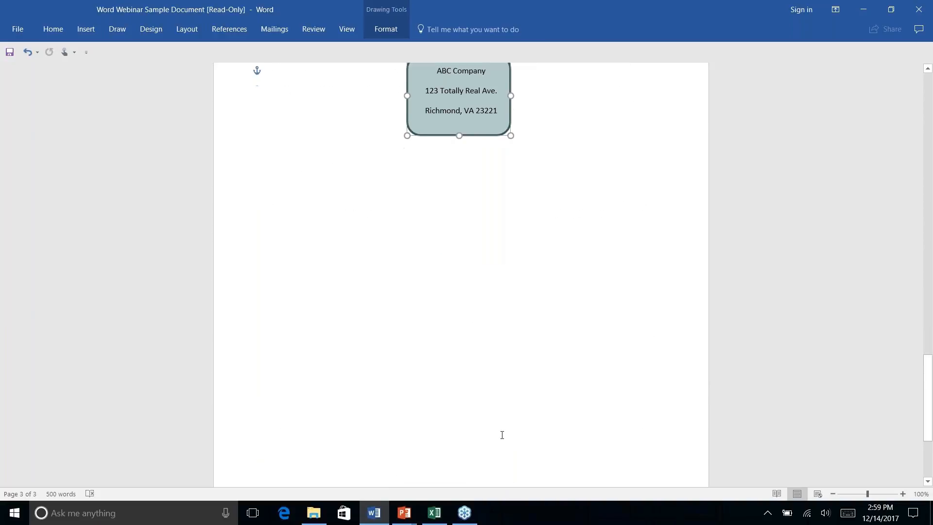
{"action": "scroll", "coordinate": [502, 435], "scroll_direction": "up", "scroll_amount": 10}
{"action": "scroll", "coordinate": [502, 434], "scroll_direction": "down", "scroll_amount": 8}
{"action": "scroll", "coordinate": [502, 435], "scroll_direction": "up", "scroll_amount": 6}
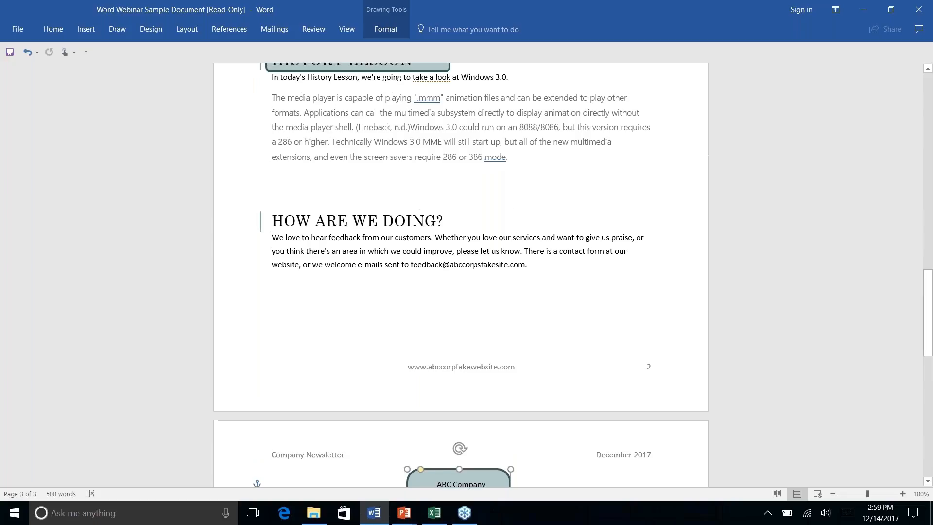
{"action": "scroll", "coordinate": [500, 410], "scroll_direction": "down", "scroll_amount": 3}
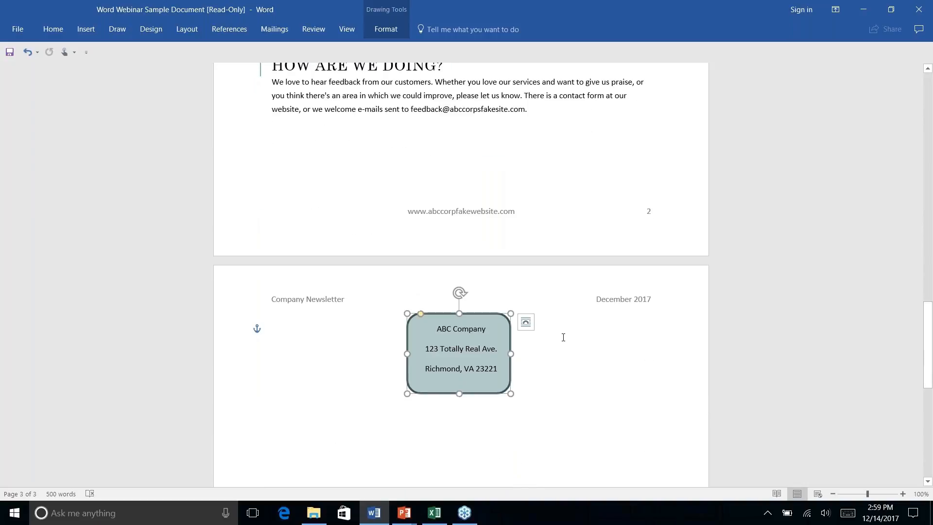
{"action": "left_click", "coordinate": [563, 337]}
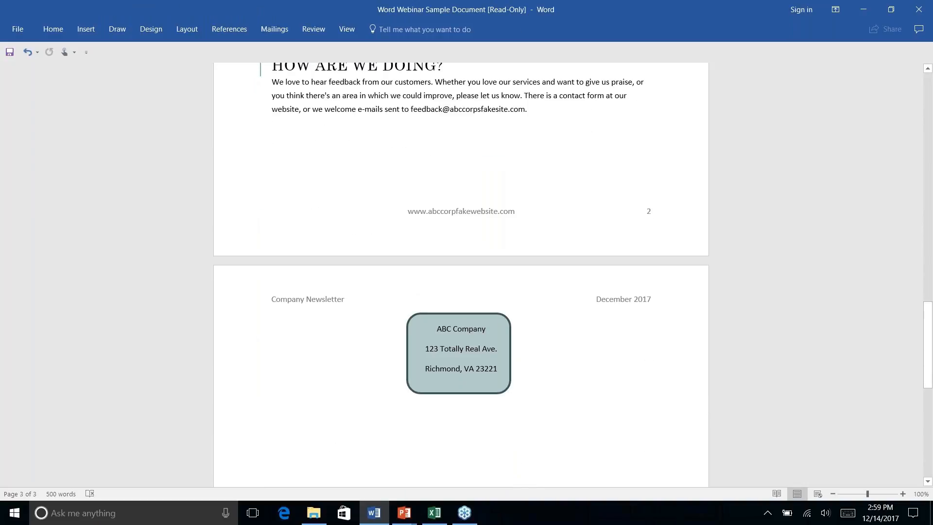
{"action": "left_click_drag", "start_coordinate": [502, 318], "coordinate": [504, 319]}
{"action": "left_click", "coordinate": [404, 300]}
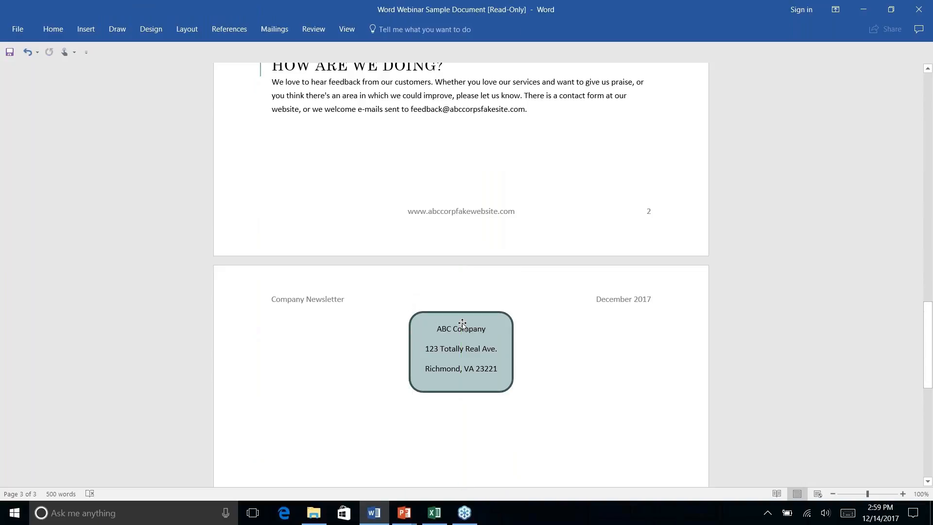
Insert a page break after the feedback e-mail sentence in the How Are We Doing? paragraph.
{"action": "left_click", "coordinate": [537, 114]}
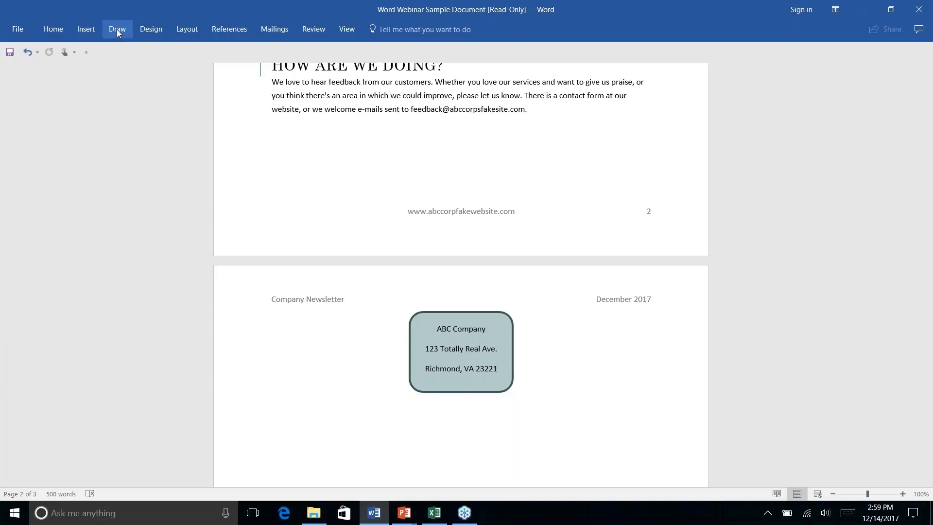
{"action": "left_click", "coordinate": [86, 29]}
{"action": "left_click", "coordinate": [185, 29]}
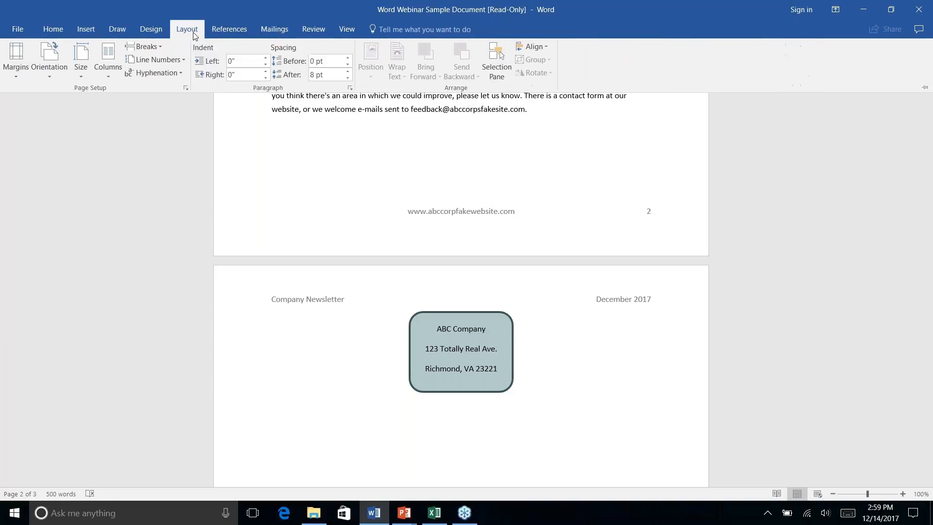
{"action": "left_click", "coordinate": [160, 47]}
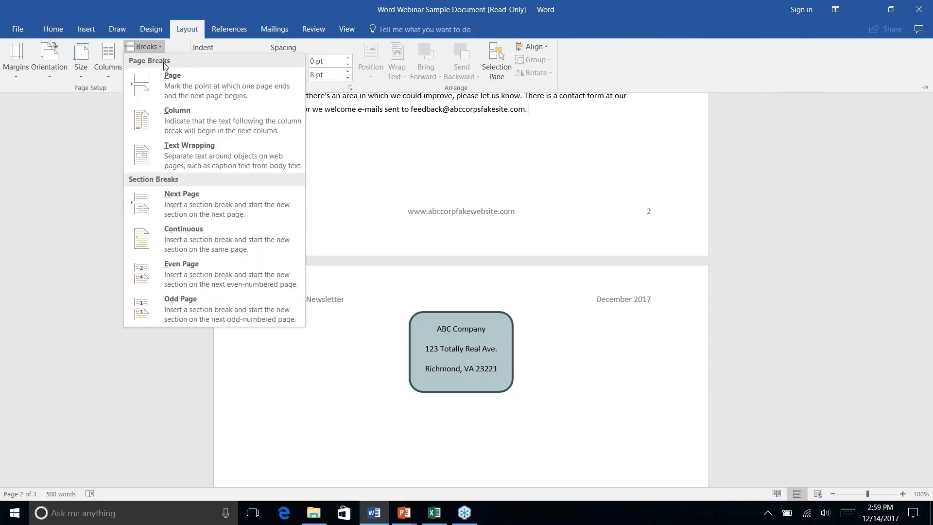
{"action": "left_click", "coordinate": [176, 92]}
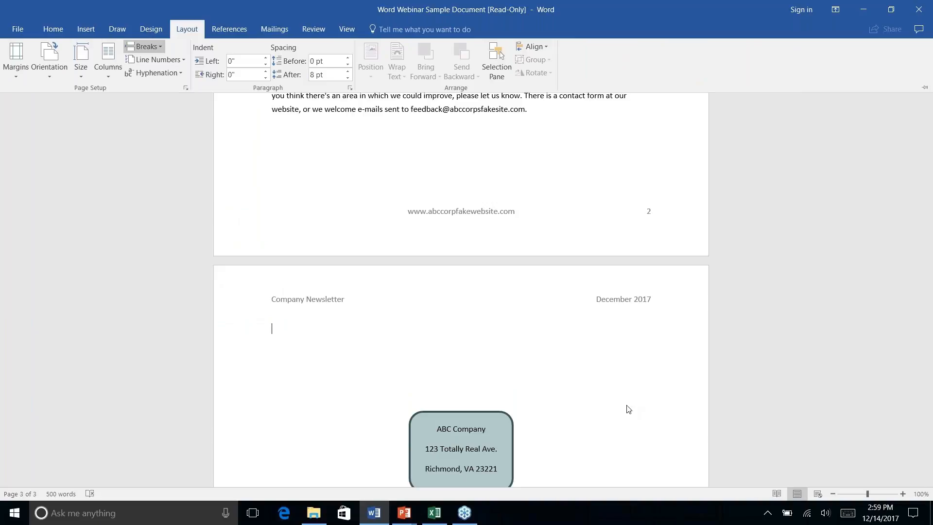
{"action": "left_click", "coordinate": [575, 362]}
Review the page layout and add "Name:" followed by a fill-in line of underscores on the first line of page 3.
{"action": "scroll", "coordinate": [574, 363], "scroll_direction": "up", "scroll_amount": 5}
{"action": "scroll", "coordinate": [575, 363], "scroll_direction": "down", "scroll_amount": 13}
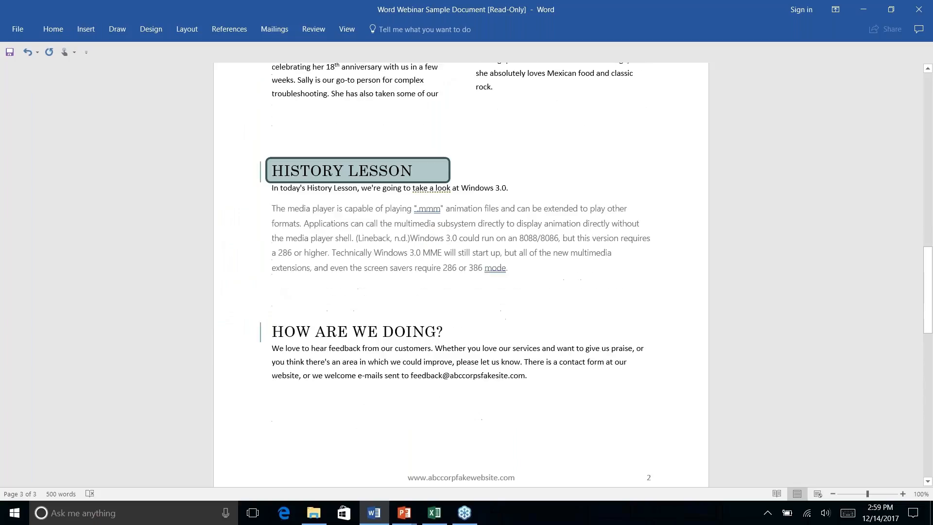
{"action": "scroll", "coordinate": [461, 275], "scroll_direction": "down", "scroll_amount": 4}
{"action": "scroll", "coordinate": [460, 274], "scroll_direction": "up", "scroll_amount": 7}
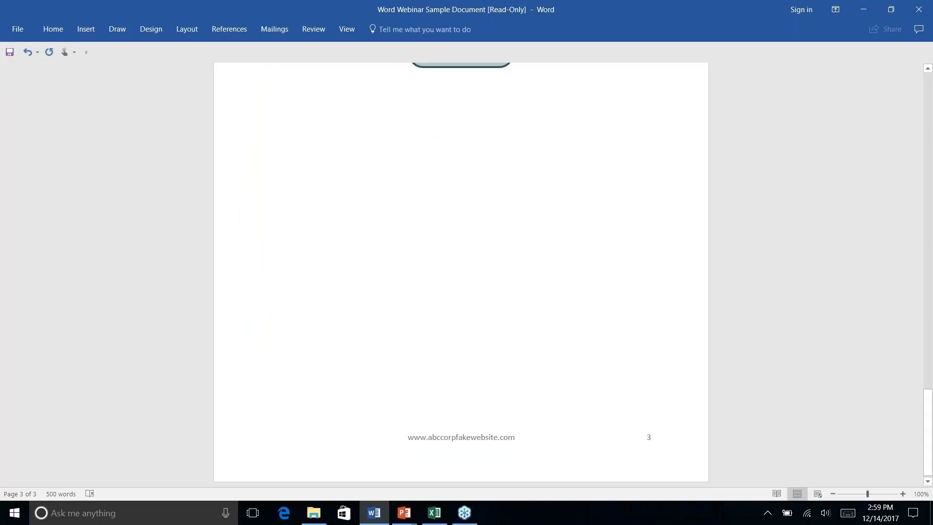
{"action": "scroll", "coordinate": [460, 274], "scroll_direction": "up", "scroll_amount": 15}
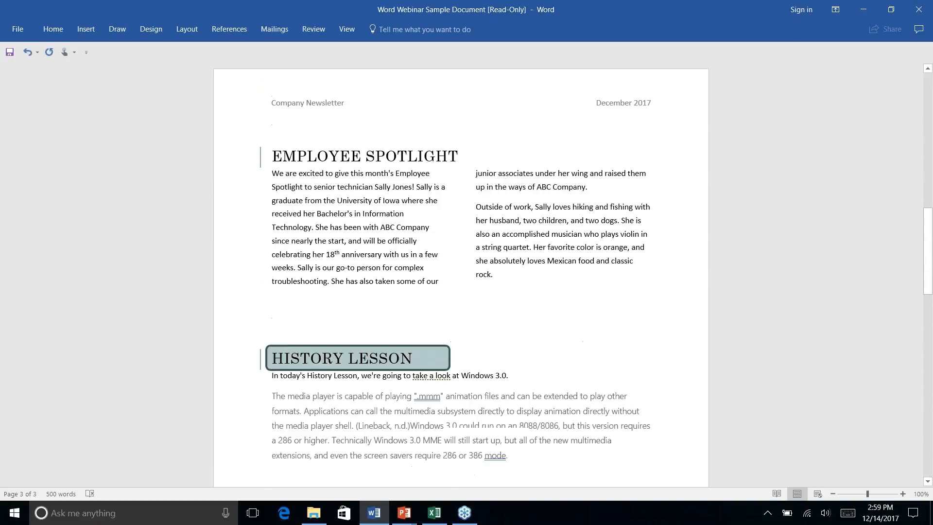
{"action": "scroll", "coordinate": [461, 274], "scroll_direction": "up", "scroll_amount": 6}
{"action": "scroll", "coordinate": [461, 274], "scroll_direction": "down", "scroll_amount": 18}
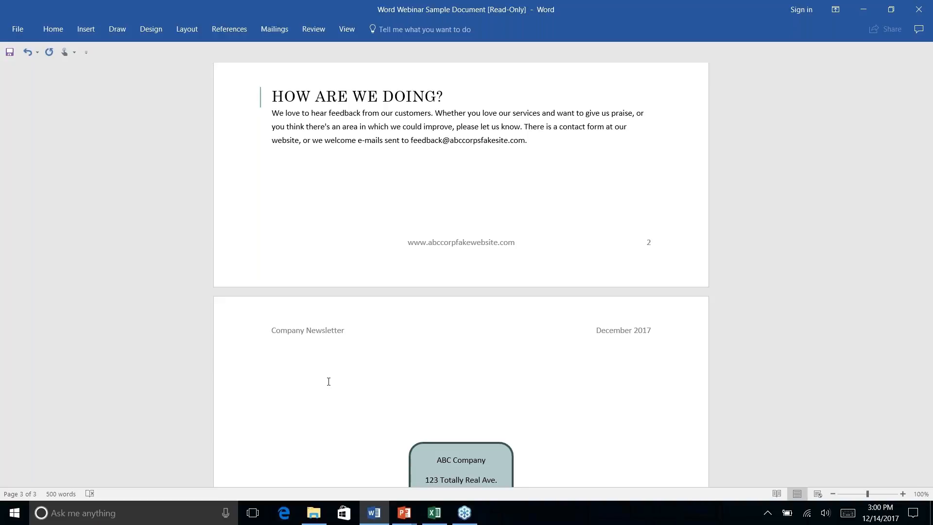
{"action": "type", "text": "Name: _____________________"}
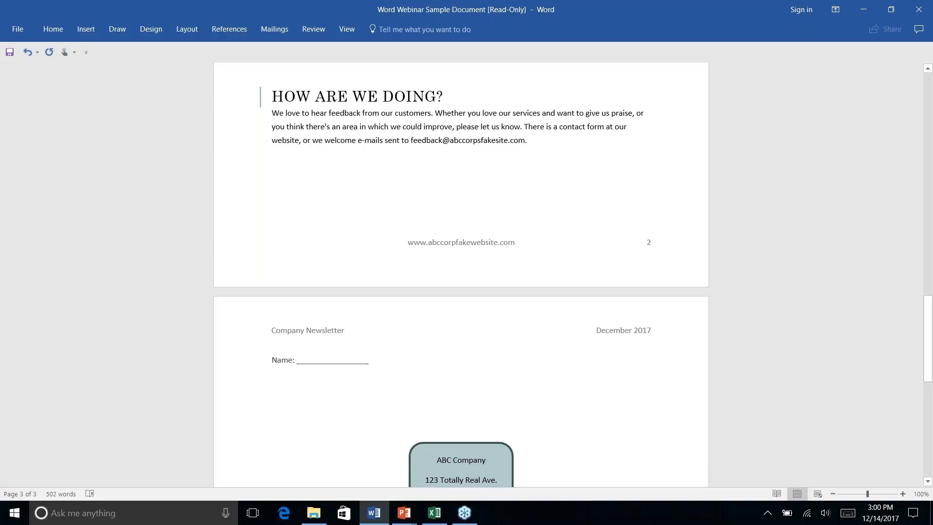
Try entering "M Name" within the underscore line after "Name:" and remove that text again.
{"action": "left_click", "coordinate": [309, 360]}
{"action": "type", "text": "M Name"}
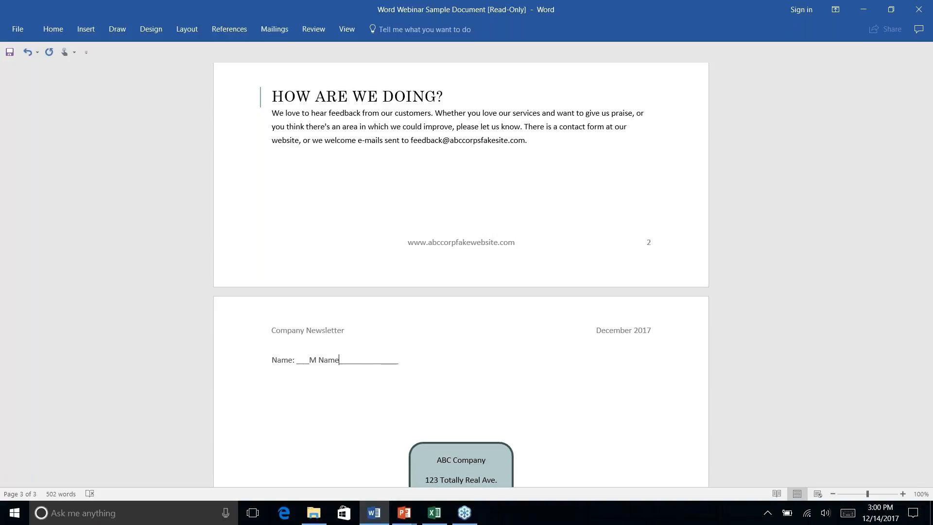
{"action": "key", "text": "BackSpace"}
{"action": "key", "text": "BackSpace"}
{"action": "key", "text": "BackSpace"}
{"action": "key", "text": "BackSpace"}
{"action": "key", "text": "BackSpace"}
{"action": "key", "text": "BackSpace"}
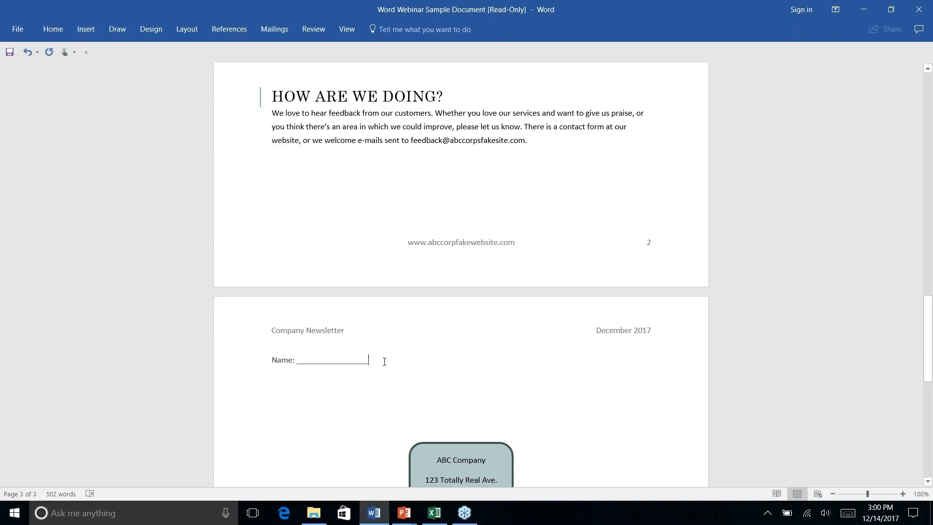
Delete the whole row of underscores, leaving only "Name:" on the first line of page 3.
{"action": "key", "text": "BackSpace"}
{"action": "key", "text": "BackSpace"}
{"action": "key", "text": "BackSpace"}
{"action": "key", "text": "BackSpace"}
{"action": "key", "text": "BackSpace"}
{"action": "key", "text": "BackSpace"}
{"action": "key", "text": "BackSpace"}
{"action": "key", "text": "BackSpace"}
{"action": "key", "text": "BackSpace"}
{"action": "key", "text": "BackSpace"}
{"action": "key", "text": "BackSpace"}
{"action": "key", "text": "BackSpace"}
{"action": "key", "text": "BackSpace"}
{"action": "key", "text": "BackSpace"}
{"action": "key", "text": "BackSpace"}
{"action": "key", "text": "BackSpace"}
{"action": "key", "text": "BackSpace"}
{"action": "key", "text": "BackSpace"}
{"action": "key", "text": "BackSpace"}
{"action": "key", "text": "BackSpace"}
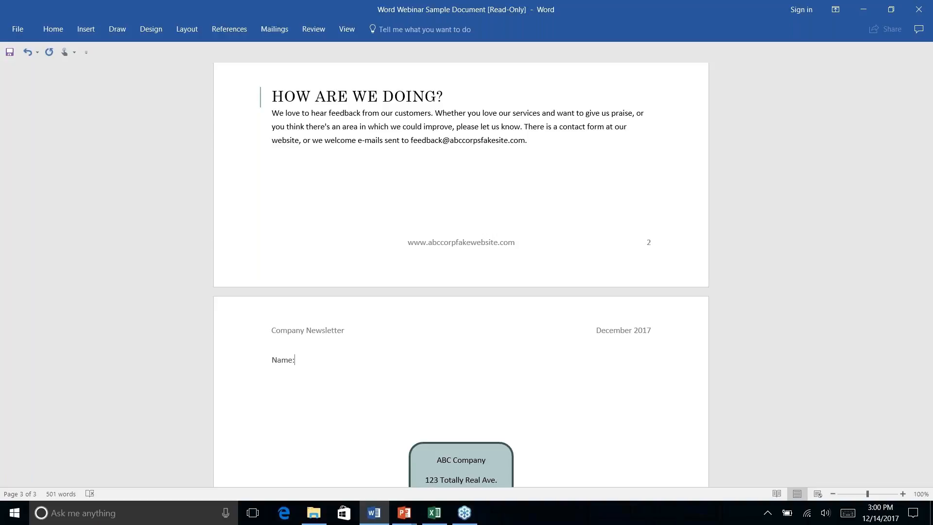
Add an automatic full-width border line beneath "Name:" on page 3, generated from three hyphens.
{"action": "type", "text": "---"}
{"action": "key", "text": "Return"}
{"action": "key", "text": "BackSpace"}
{"action": "key", "text": "BackSpace"}
{"action": "key", "text": "BackSpace"}
{"action": "key", "text": "BackSpace"}
{"action": "type", "text": "---"}
{"action": "key", "text": "Return"}
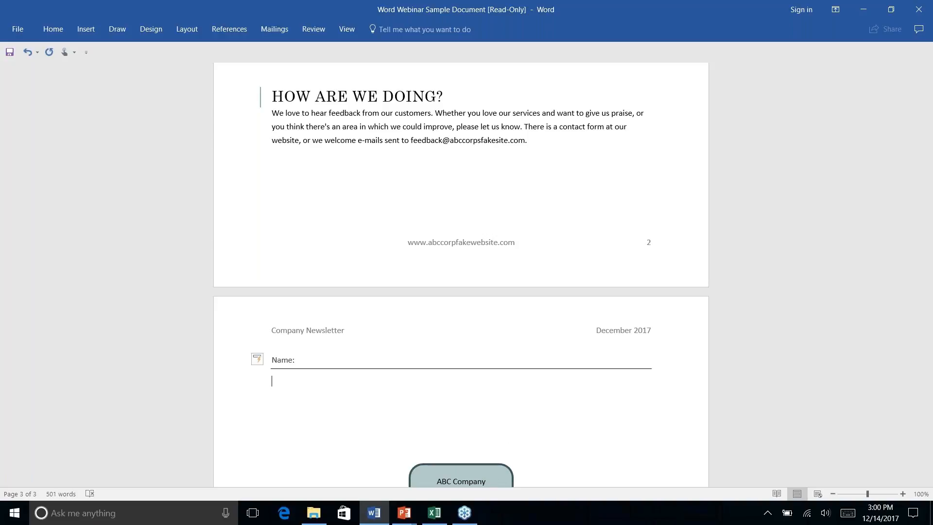
Enter "My Names" after "Name:" above the border line and delete the whole name line with its border.
{"action": "left_click", "coordinate": [316, 360]}
{"action": "type", "text": "N"}
{"action": "key", "text": "BackSpace"}
{"action": "type", "text": "My Names"}
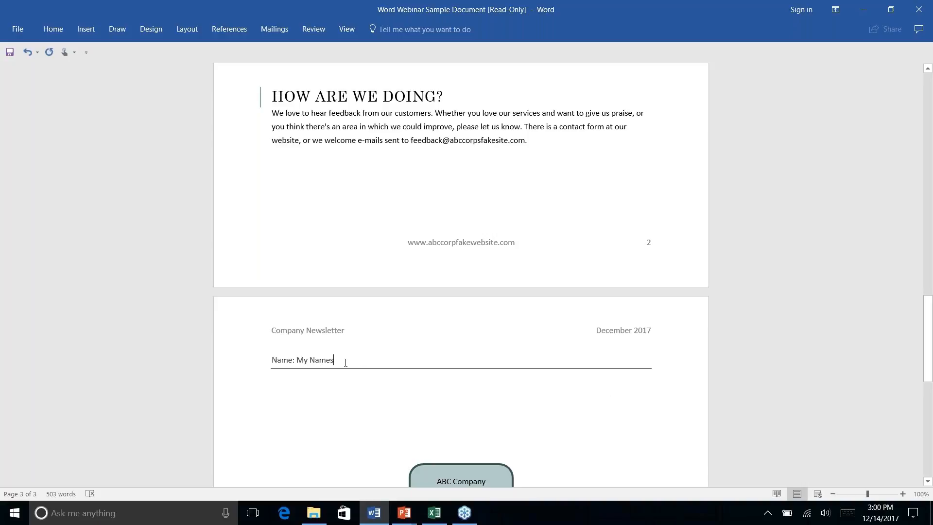
{"action": "left_click_drag", "start_coordinate": [275, 359], "coordinate": [327, 383]}
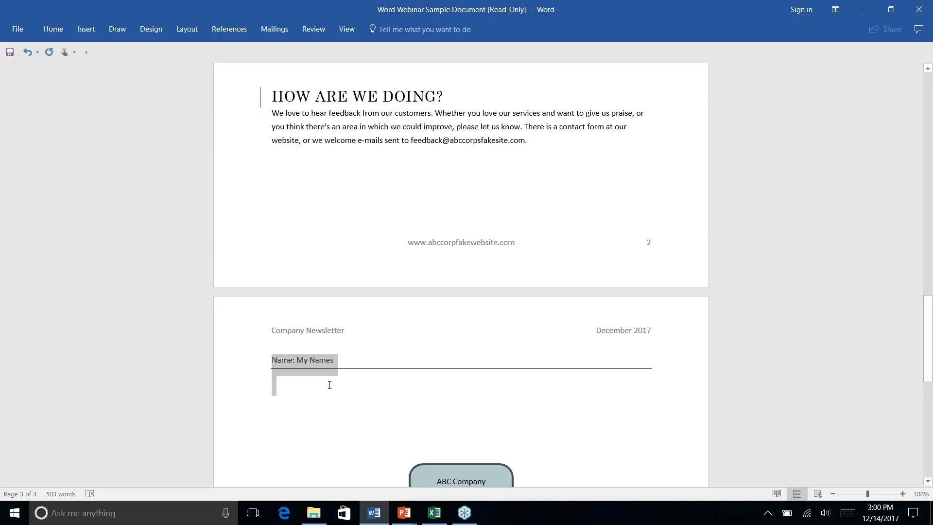
{"action": "key", "text": "Delete"}
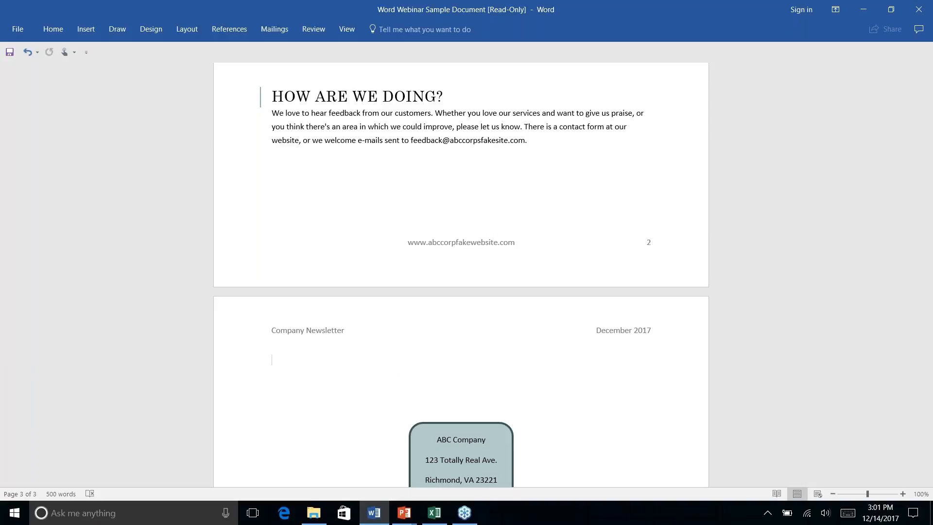
Start the step-by-step mail merge wizard with the insertion point before the newsletter title on page 1.
{"action": "scroll", "coordinate": [461, 275], "scroll_direction": "down", "scroll_amount": 10}
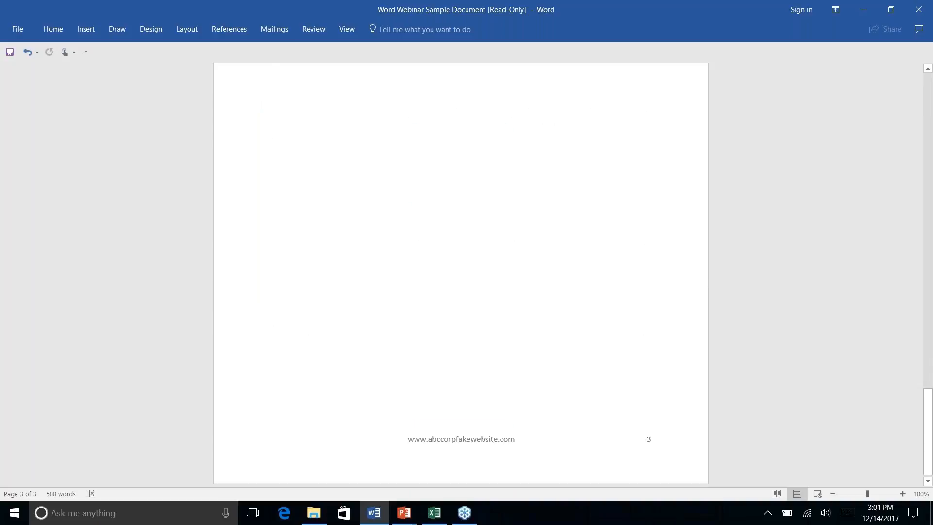
{"action": "scroll", "coordinate": [461, 274], "scroll_direction": "up", "scroll_amount": 20}
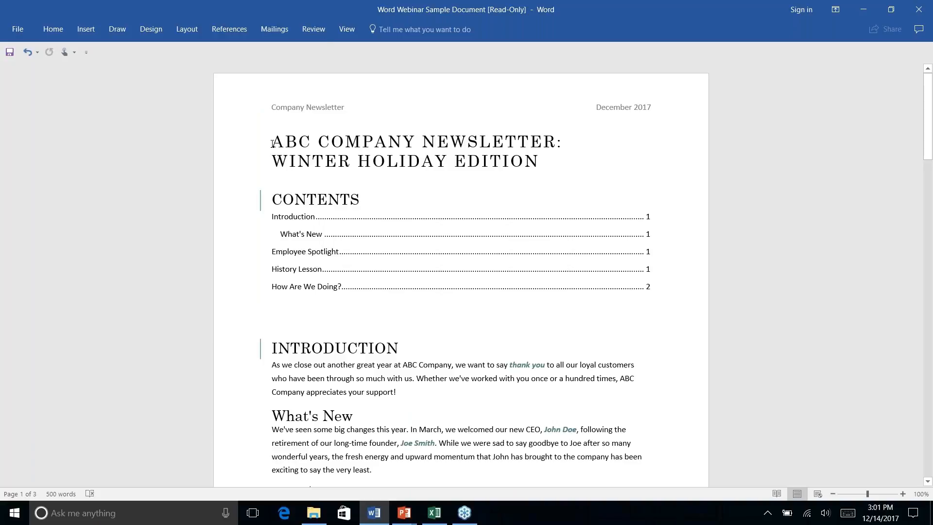
{"action": "left_click", "coordinate": [233, 32]}
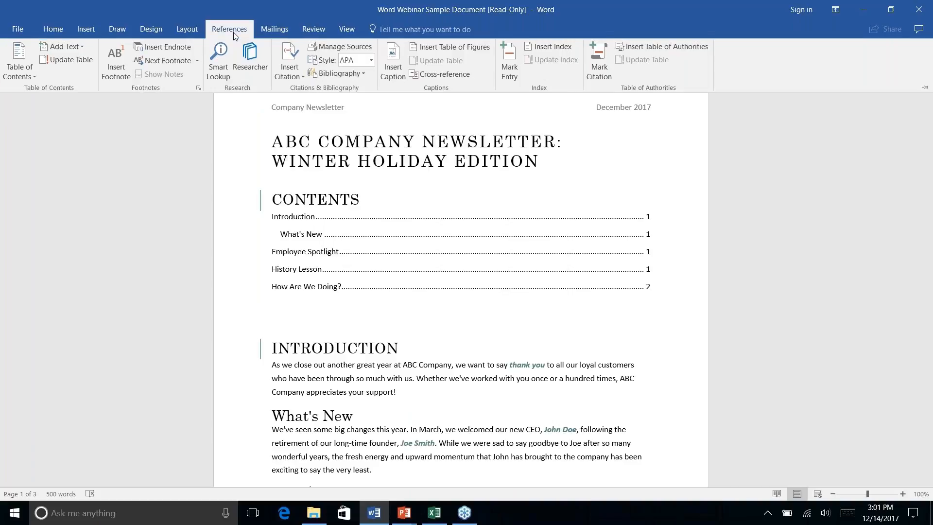
{"action": "left_click", "coordinate": [275, 30]}
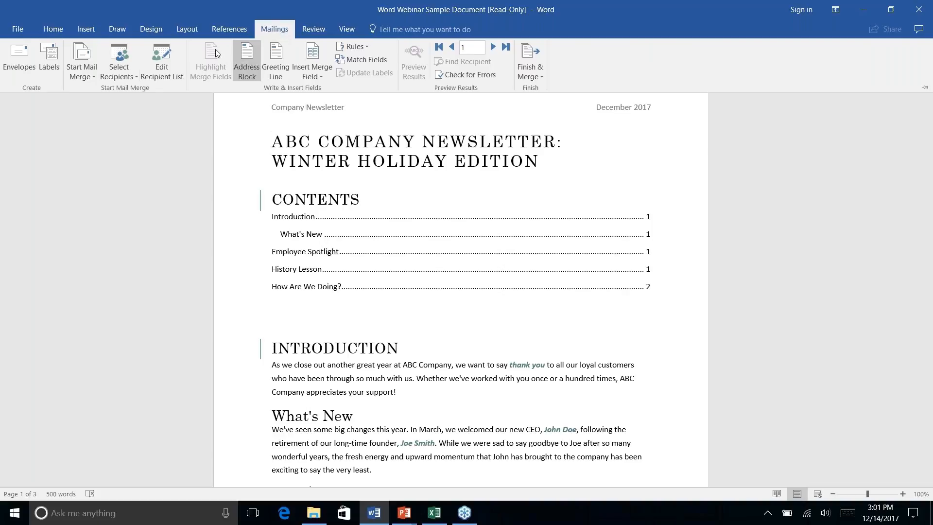
{"action": "left_click", "coordinate": [90, 79]}
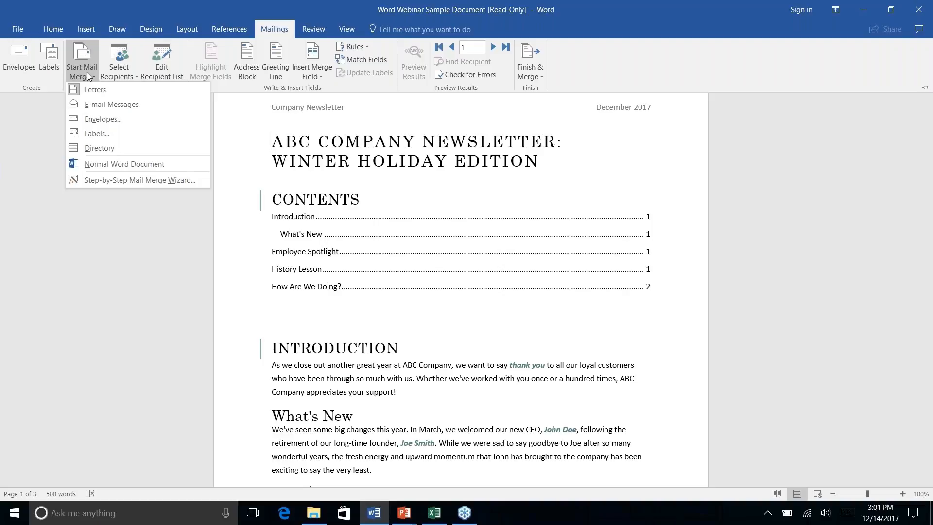
{"action": "left_click", "coordinate": [93, 180]}
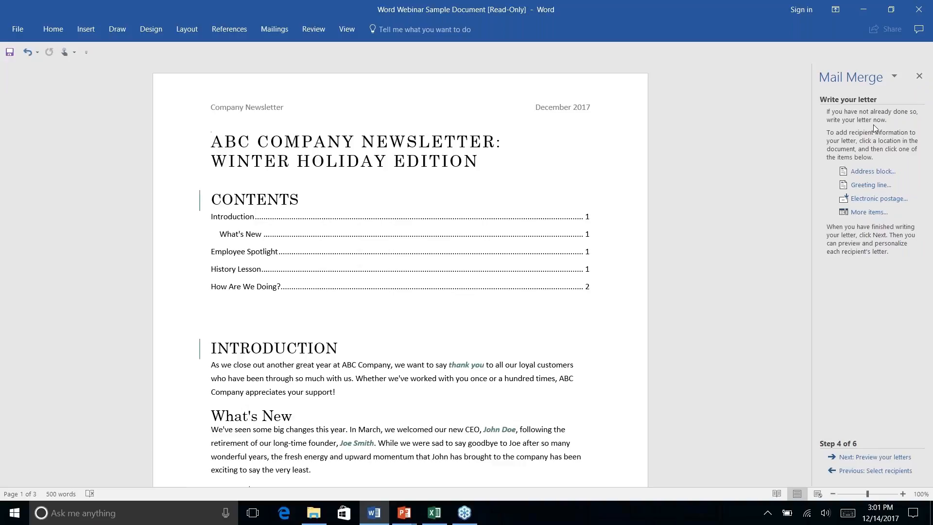
Return the mail merge to its first stage and proceed with Letters as document type and the current document as the start.
{"action": "left_click", "coordinate": [856, 472]}
{"action": "left_click", "coordinate": [856, 472]}
{"action": "left_click", "coordinate": [856, 471]}
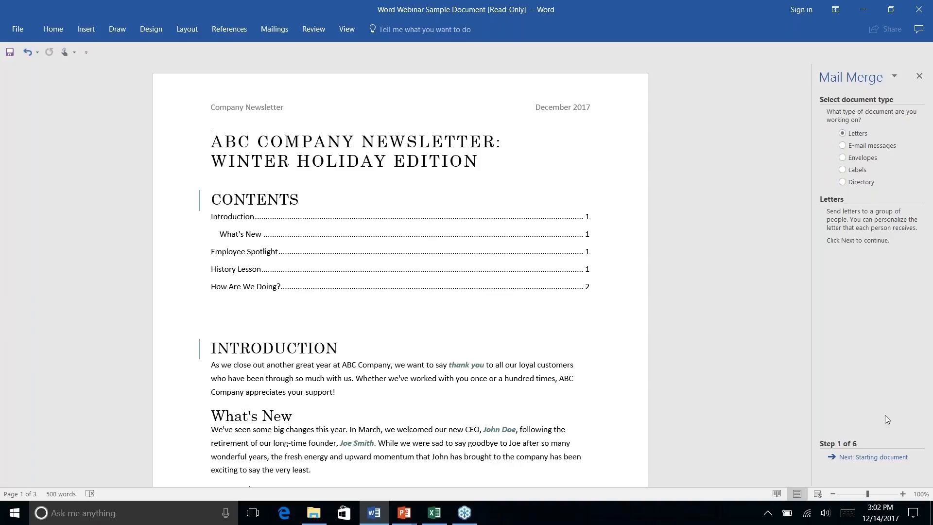
{"action": "left_click", "coordinate": [872, 457]}
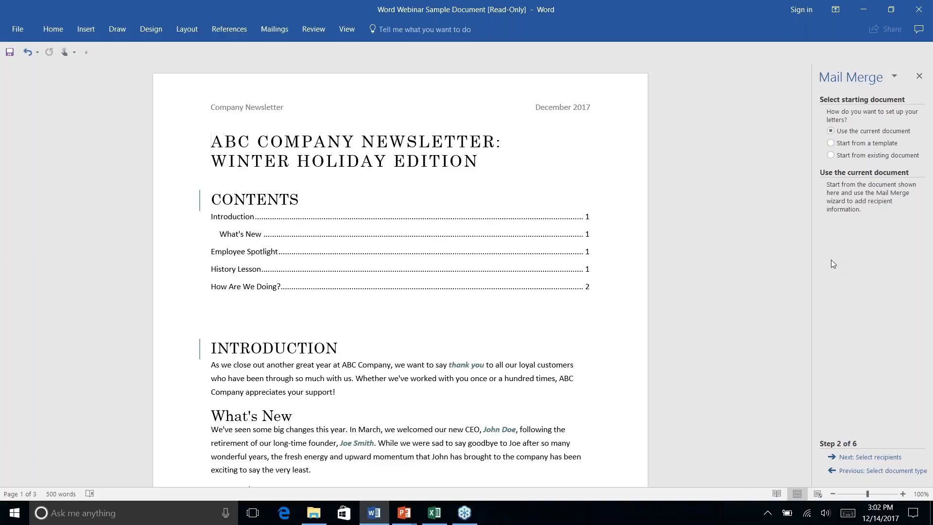
{"action": "left_click", "coordinate": [877, 457]}
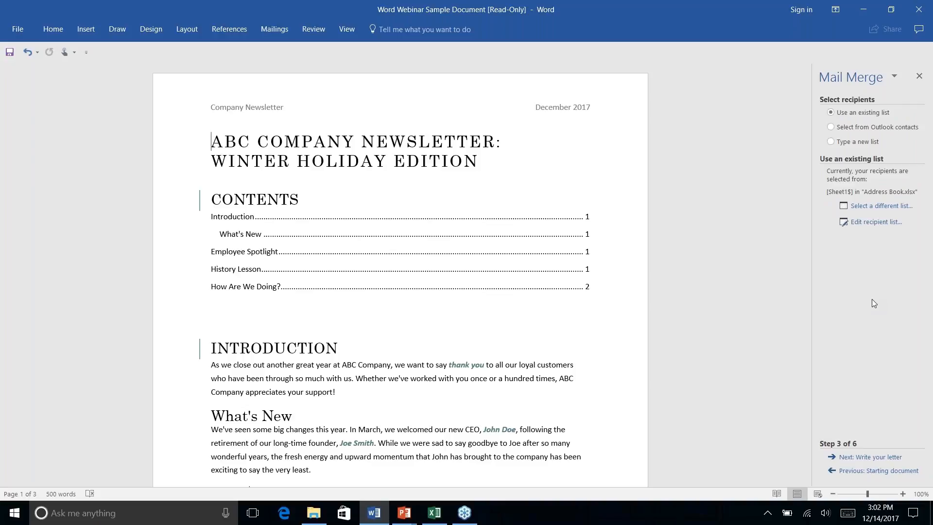
Choose Sheet1$ of the Address Book workbook in Documents as recipient list, with column headers in the first row and all recipients included.
{"action": "left_click", "coordinate": [865, 206]}
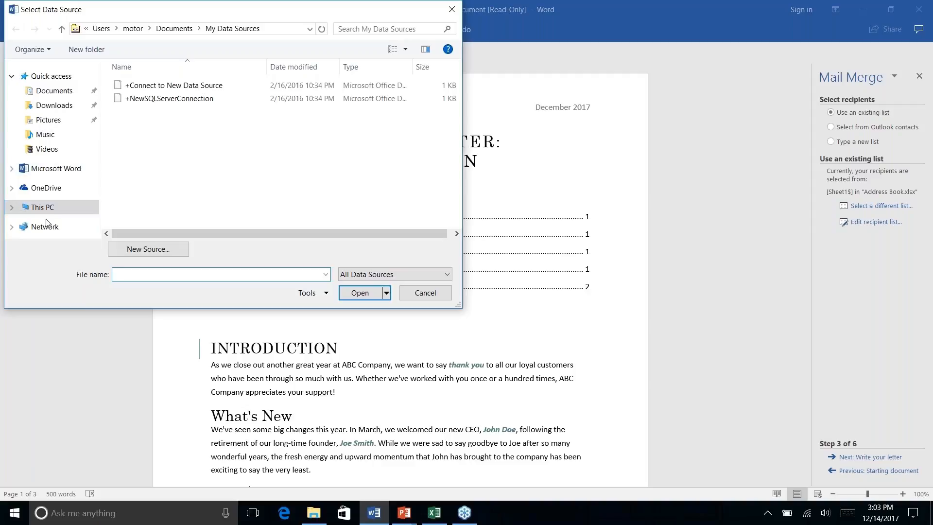
{"action": "left_click", "coordinate": [47, 91]}
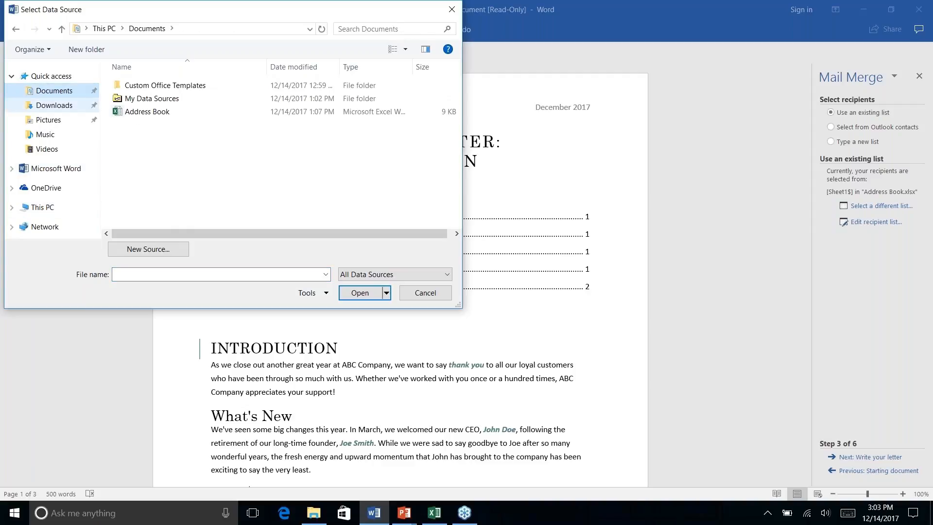
{"action": "left_click", "coordinate": [139, 113]}
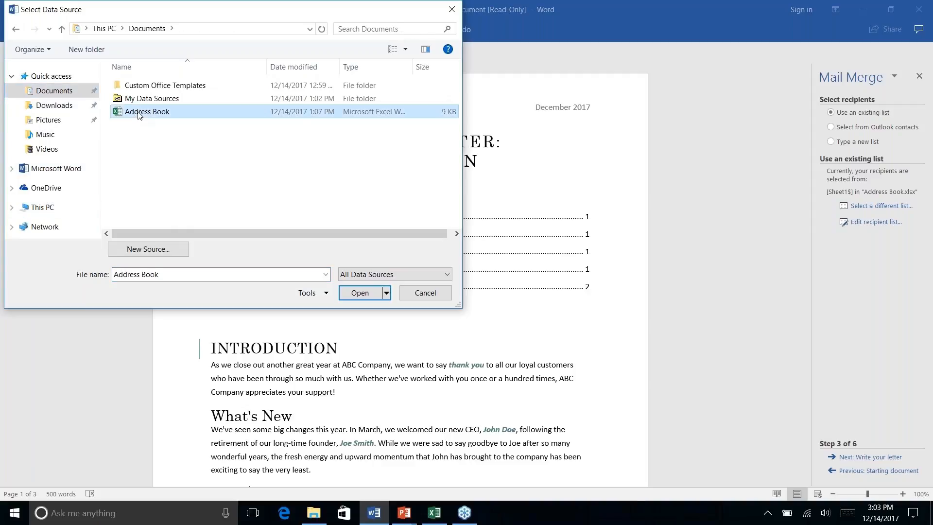
{"action": "left_click", "coordinate": [354, 294]}
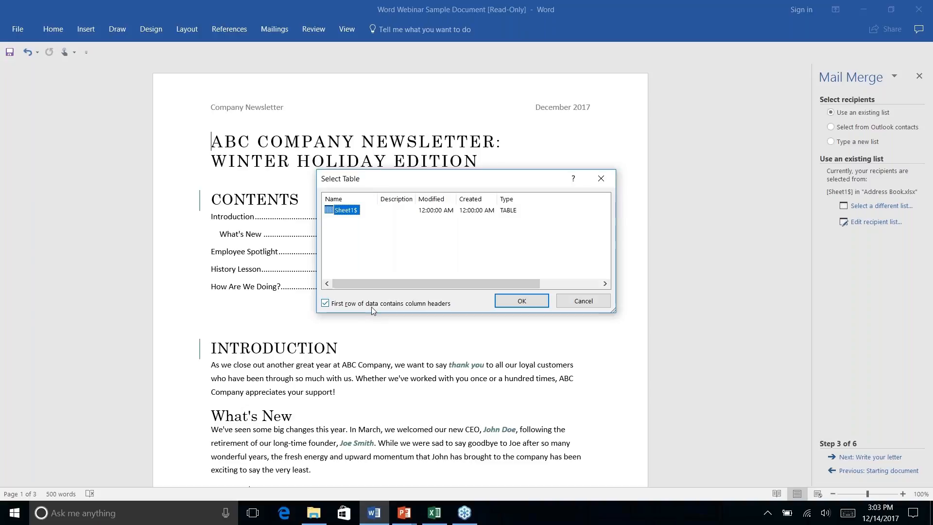
{"action": "left_click", "coordinate": [514, 302]}
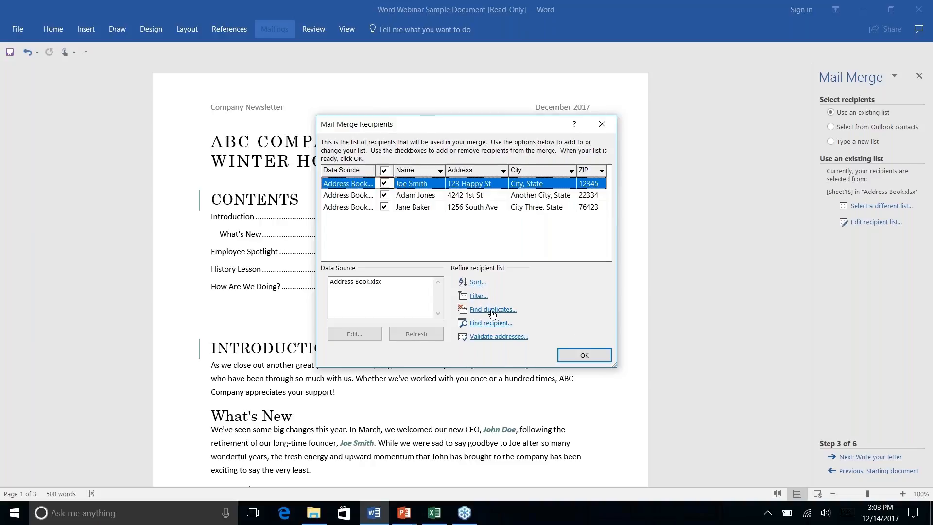
{"action": "left_click", "coordinate": [585, 355]}
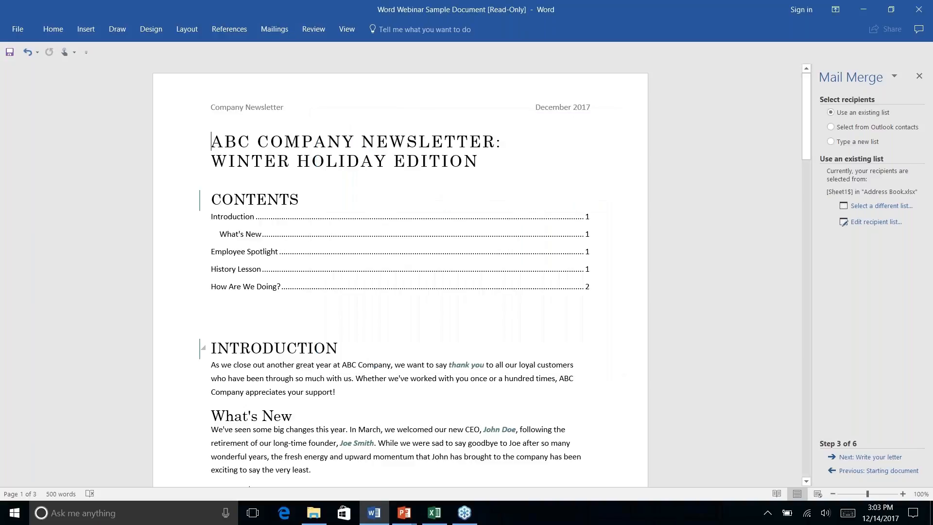
Proceed to writing the letter and insert an address block before the title, keeping the default full-name format and postal address.
{"action": "left_click", "coordinate": [861, 458]}
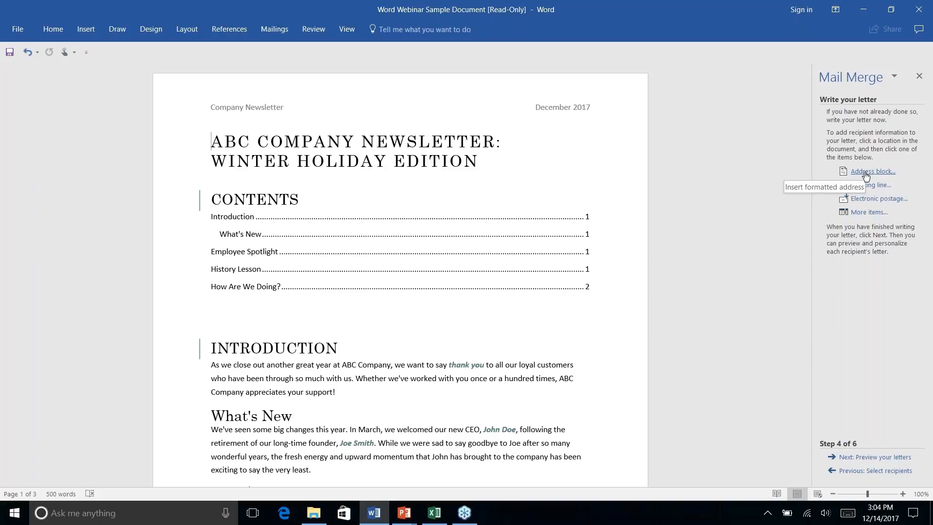
{"action": "left_click", "coordinate": [866, 174]}
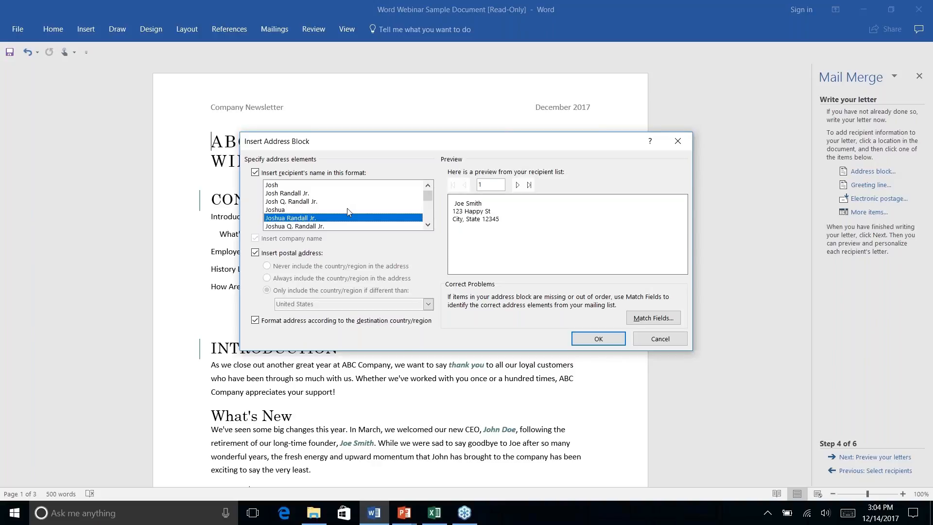
{"action": "left_click", "coordinate": [424, 215]}
{"action": "scroll", "coordinate": [426, 217], "scroll_direction": "up", "scroll_amount": 3}
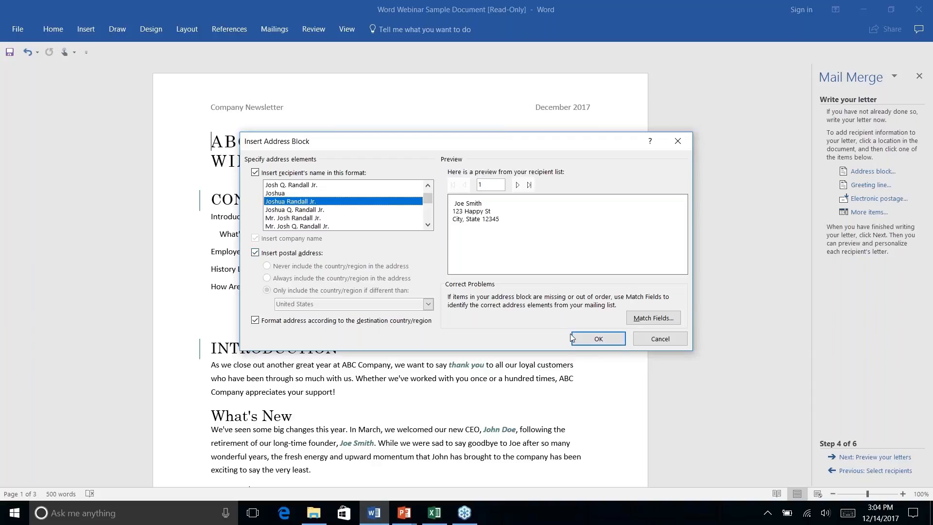
{"action": "left_click", "coordinate": [598, 339]}
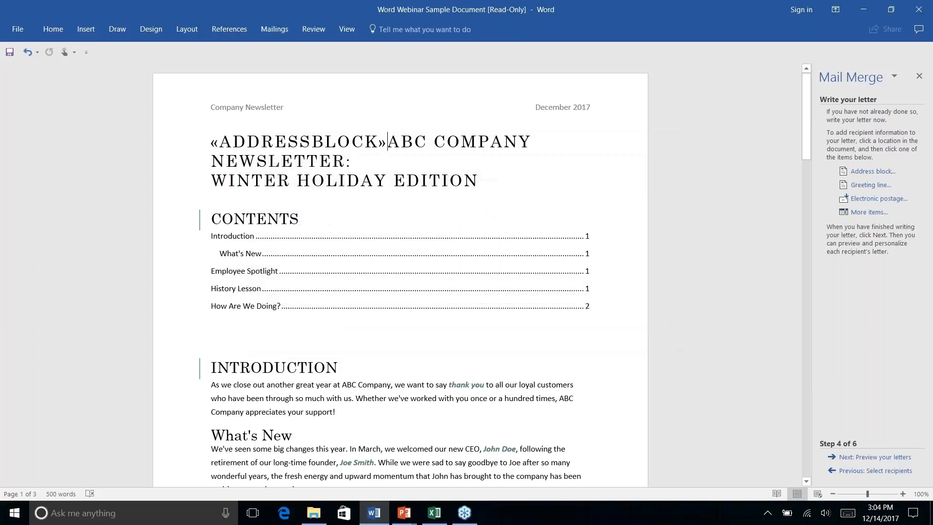
Move the newsletter title below the address block field, leaving one blank line between them.
{"action": "left_click", "coordinate": [380, 141]}
{"action": "left_click_drag", "start_coordinate": [380, 141], "coordinate": [210, 141]}
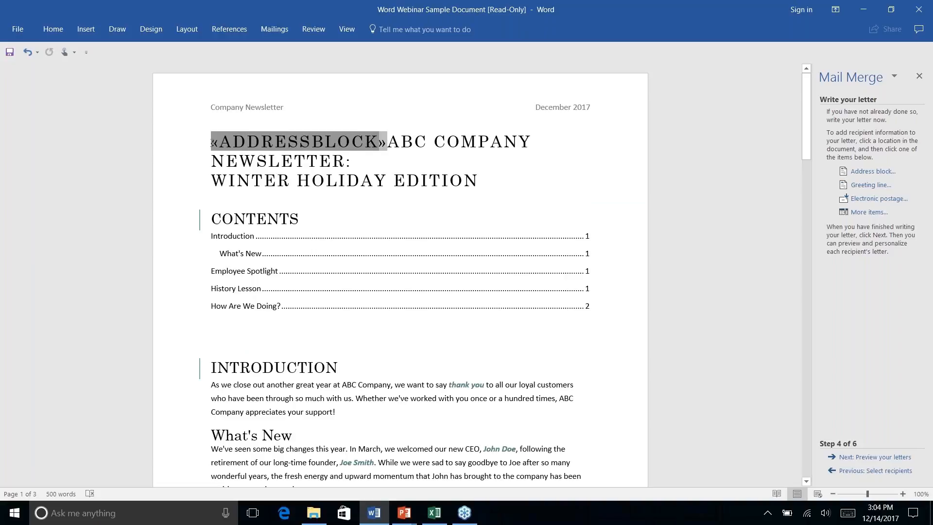
{"action": "left_click", "coordinate": [365, 142]}
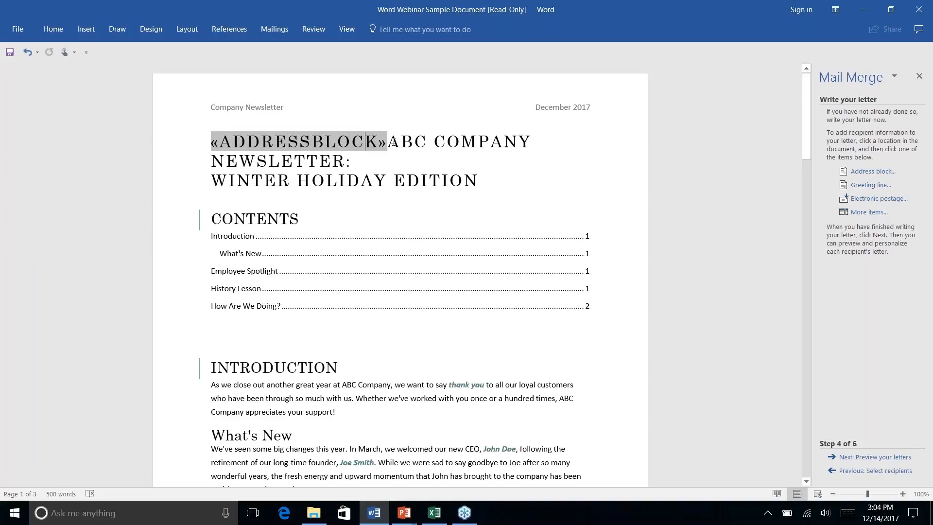
{"action": "left_click", "coordinate": [389, 142]}
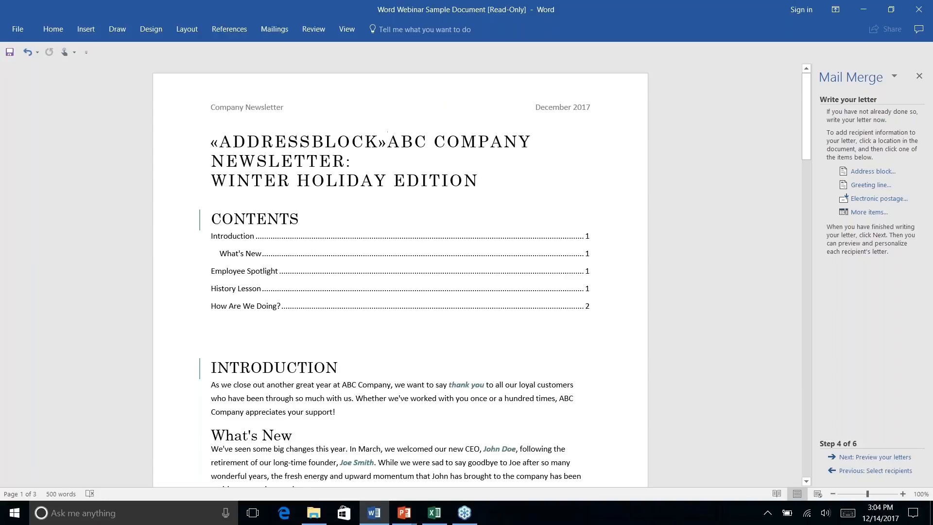
{"action": "key", "text": "Return"}
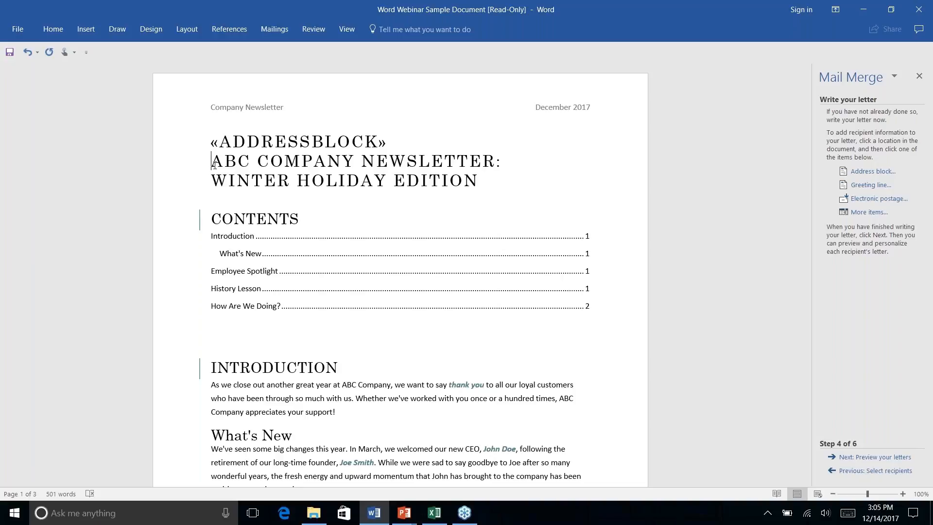
{"action": "key", "text": "Return"}
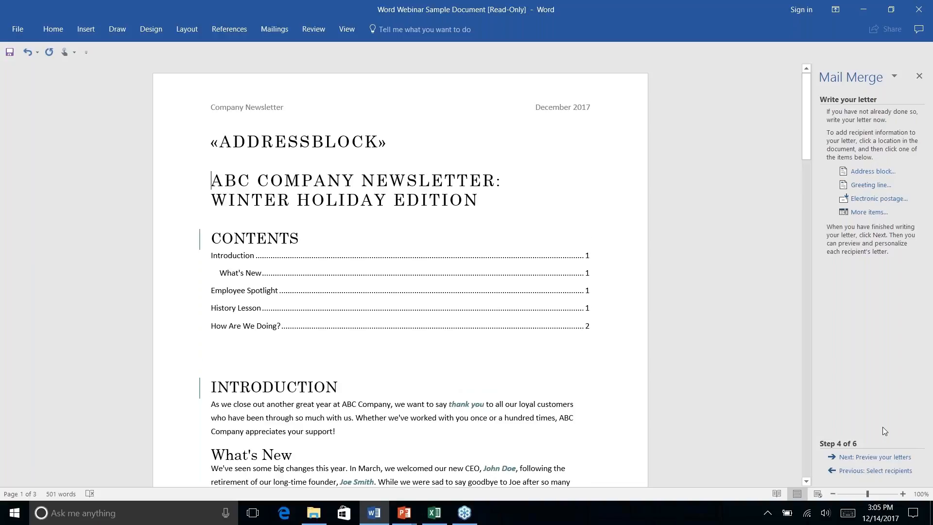
Preview the merged letter for the first recipient, check its address block, and proceed to the merge's completion stage.
{"action": "left_click", "coordinate": [879, 459]}
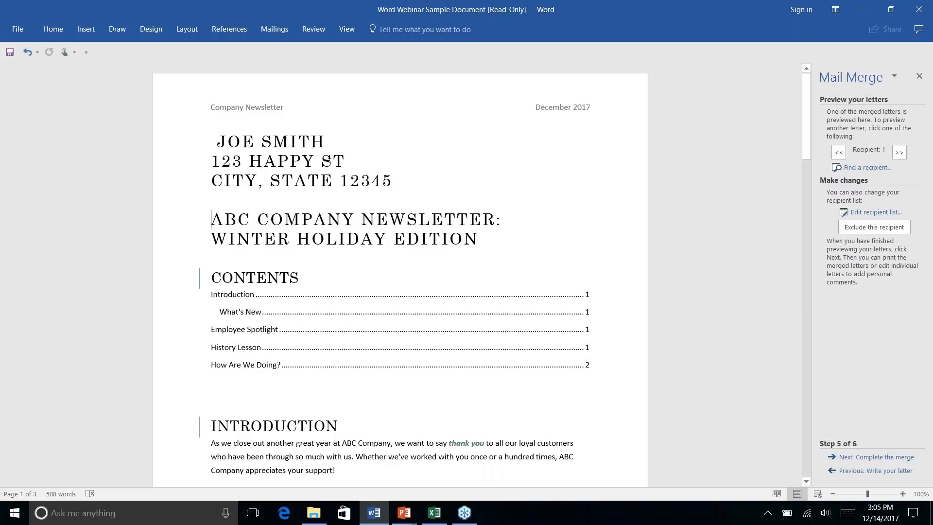
{"action": "left_click", "coordinate": [353, 162]}
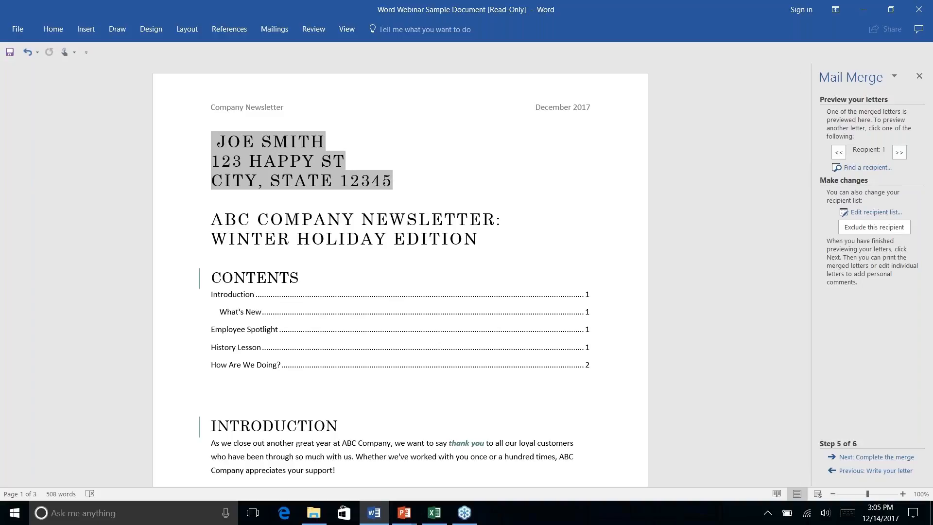
{"action": "left_click", "coordinate": [874, 457]}
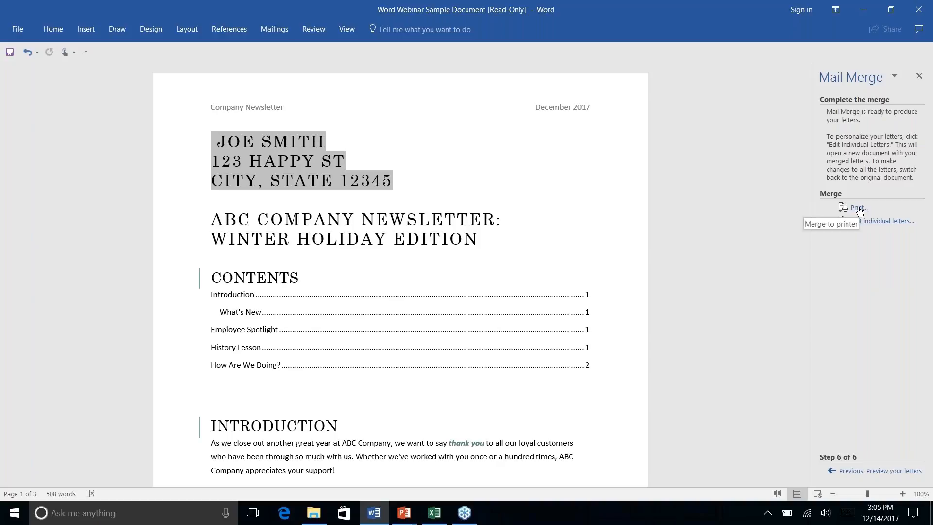
{"action": "key", "text": "alt+Tab"}
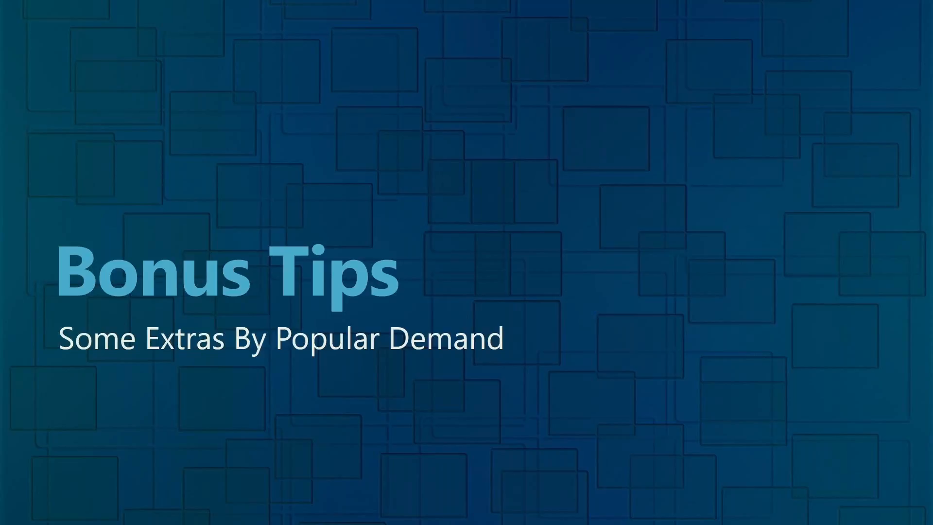
{"action": "key", "text": "Right"}
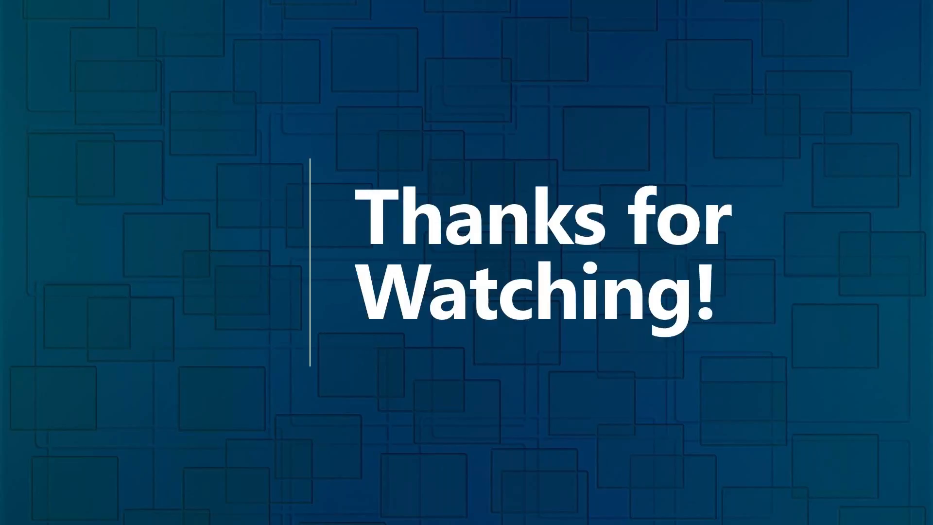